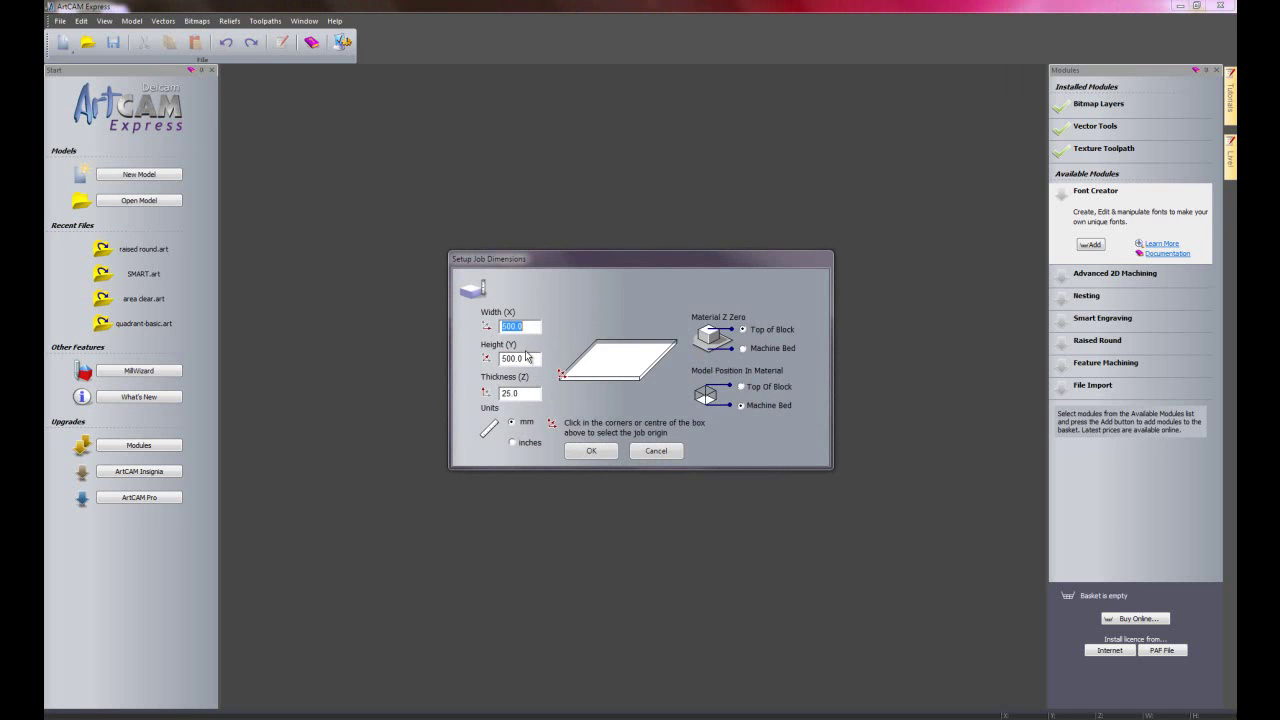
# Set the material thickness to 13 mm and create the model with the remaining job dimensions as they are
pyautogui.moveTo(527, 392); pyautogui.dragTo(503, 392)
pyautogui.write('13')
pyautogui.click(576, 451)
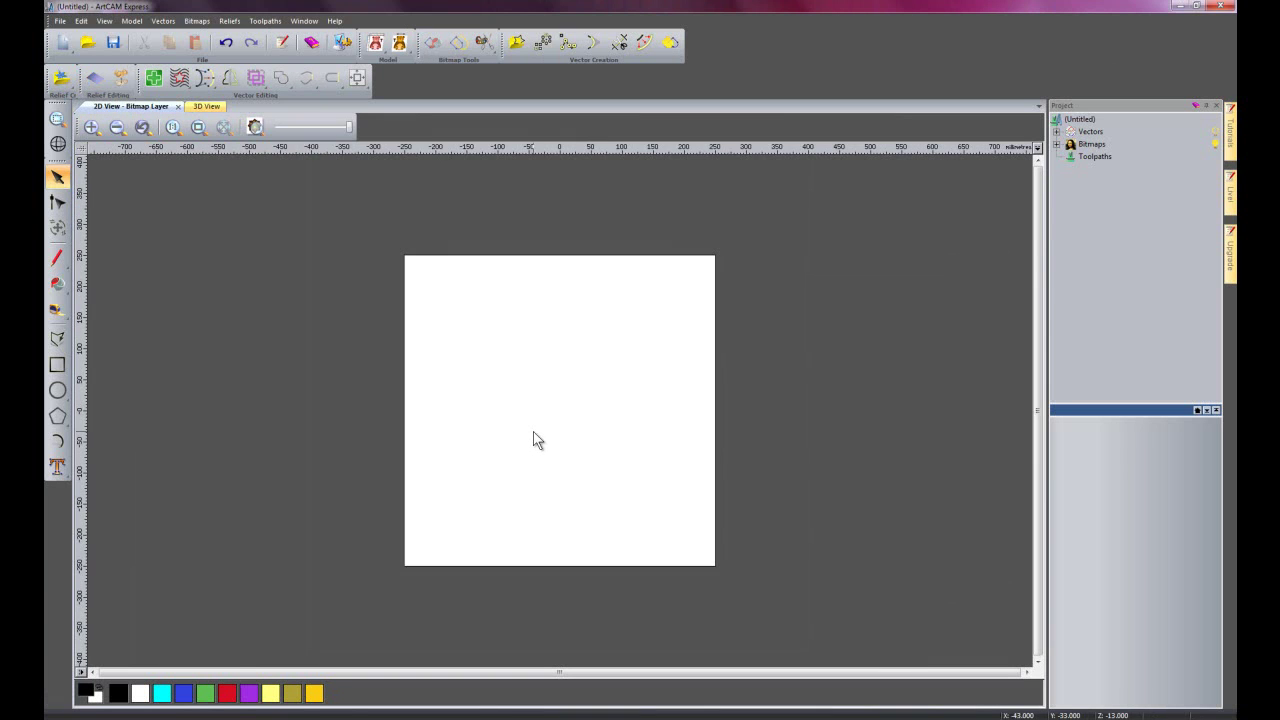
# Draw a rectangle on the sheet and set it to 25 mm wide and 100 mm high
pyautogui.click(56, 364)
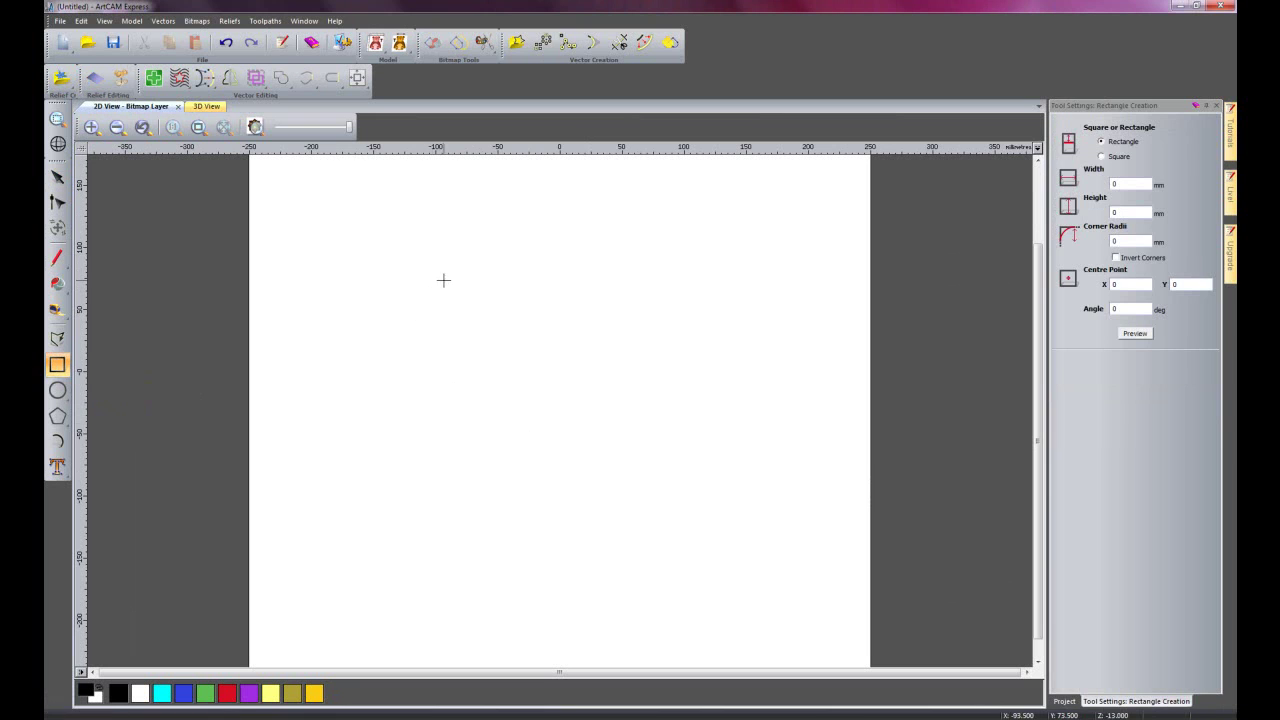
pyautogui.moveTo(443, 280); pyautogui.dragTo(527, 471)
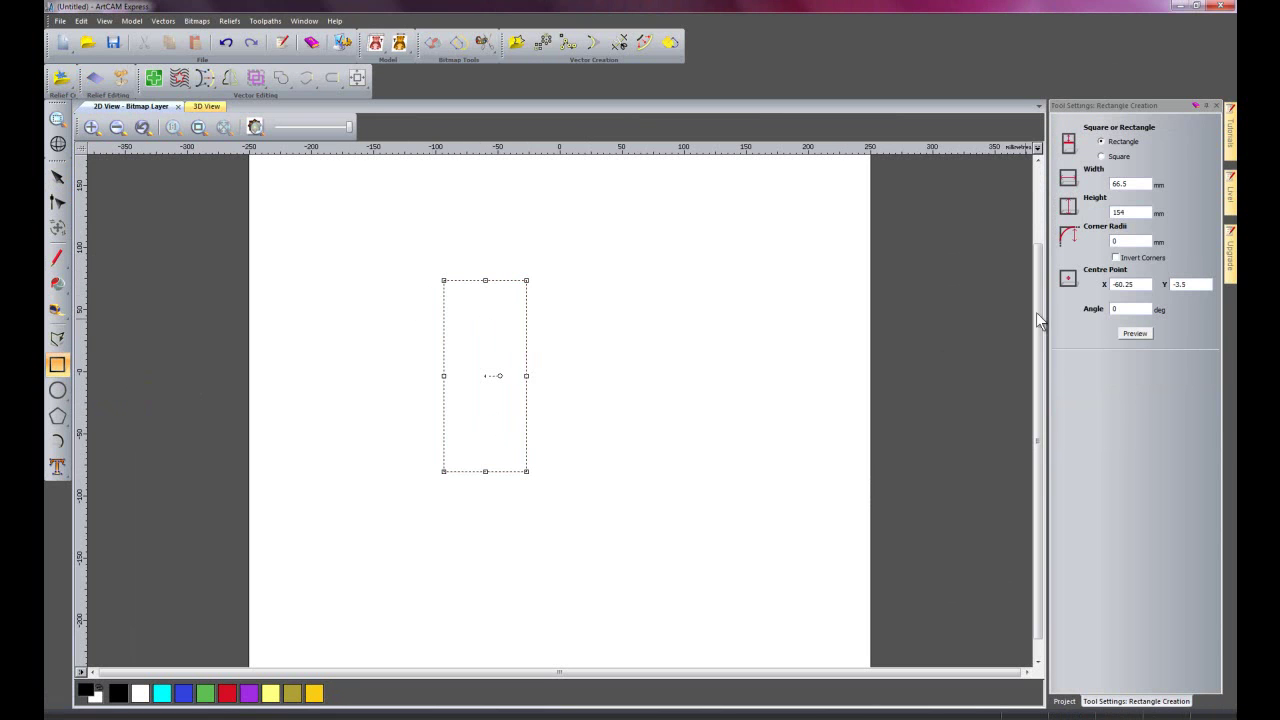
pyautogui.doubleClick(1150, 184)
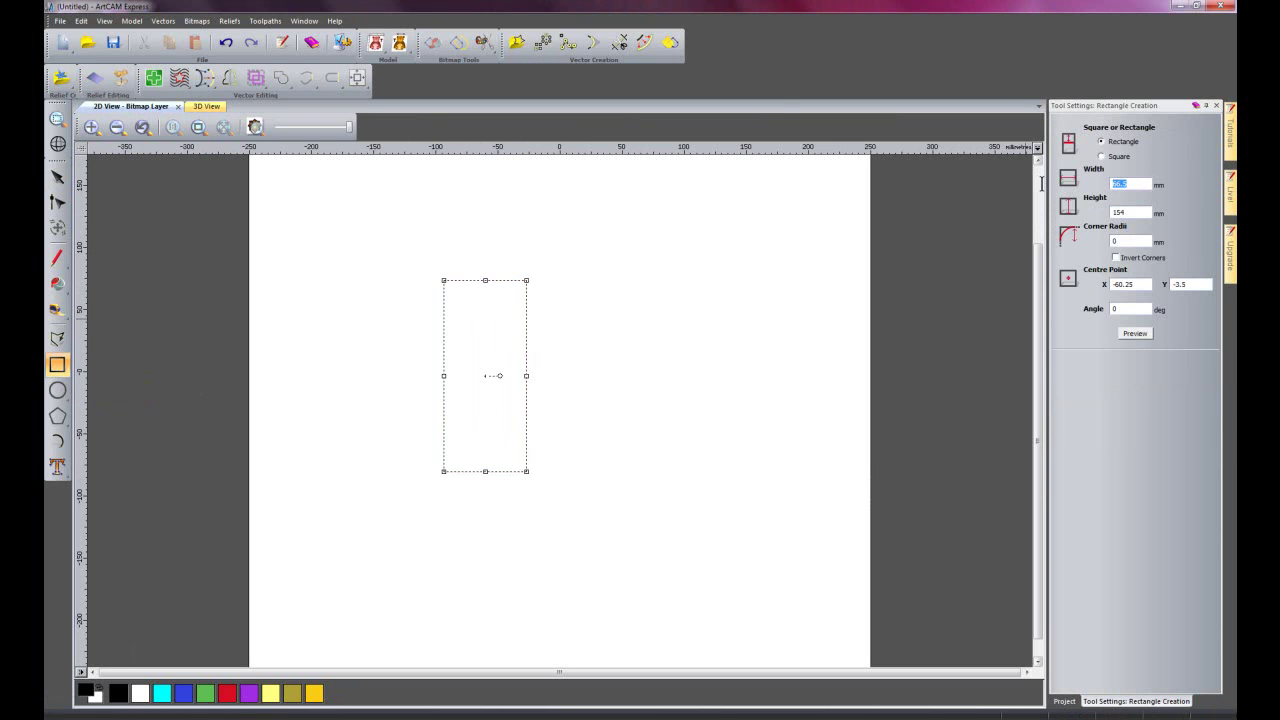
pyautogui.write('100')
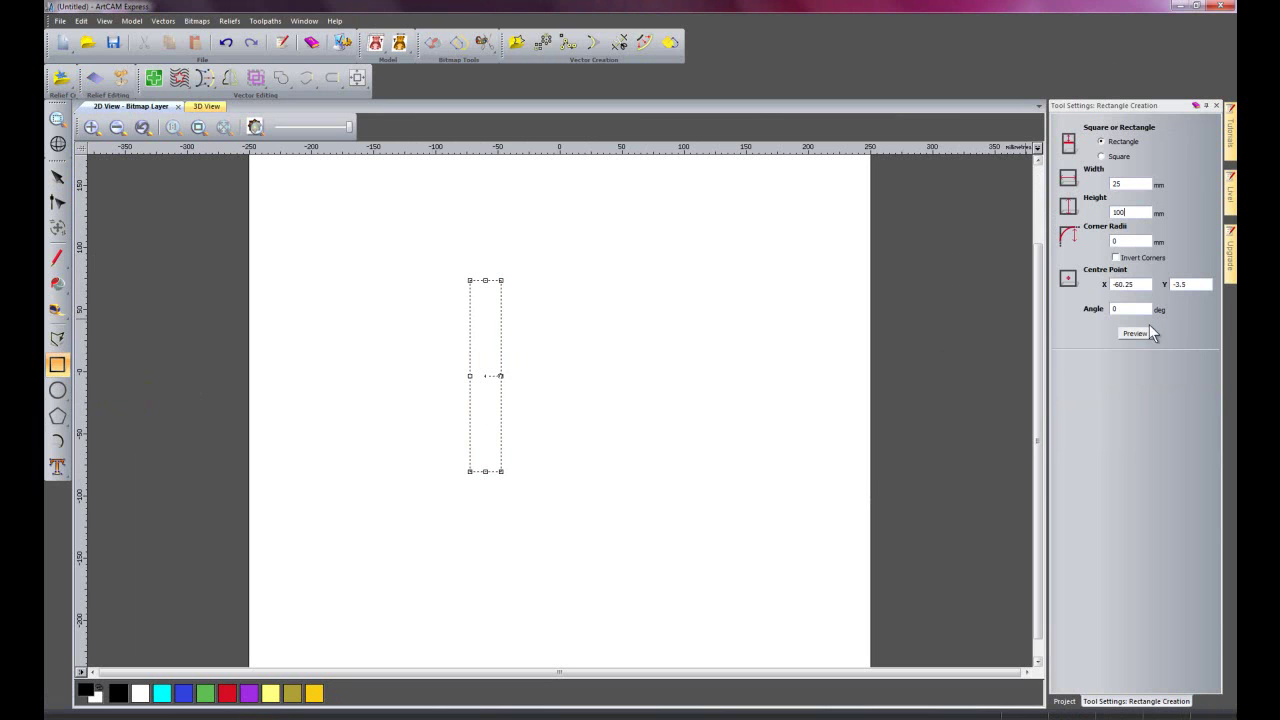
# Set the rectangle's centre point to X 0, Y 100 and finish creating it
pyautogui.doubleClick(1144, 285)
pyautogui.press('Tab')
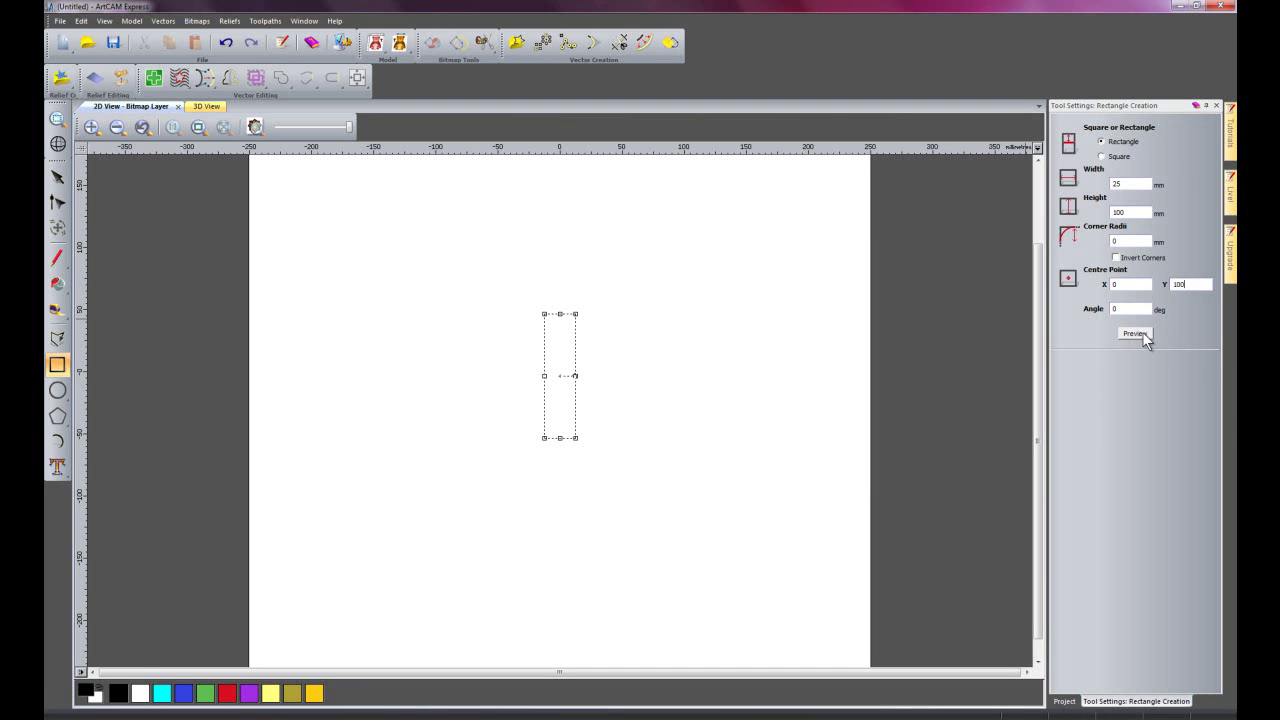
pyautogui.write('100')
pyautogui.click(1136, 333)
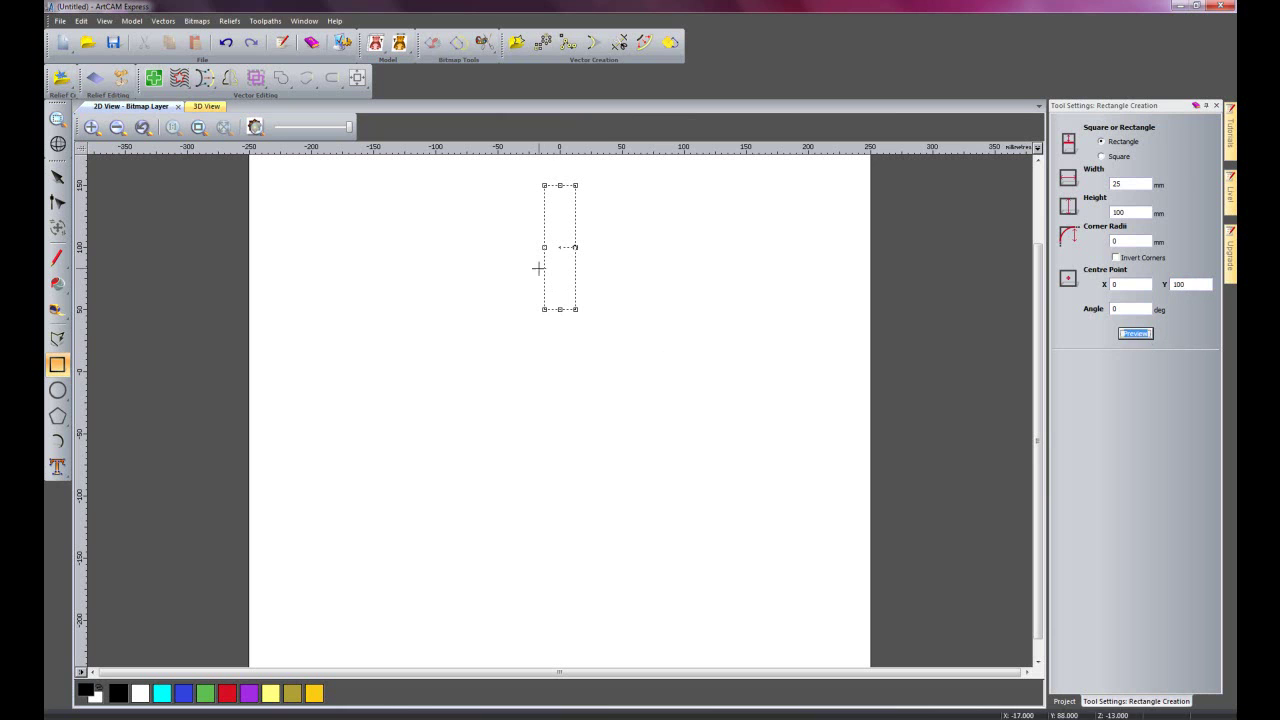
pyautogui.press('Escape')
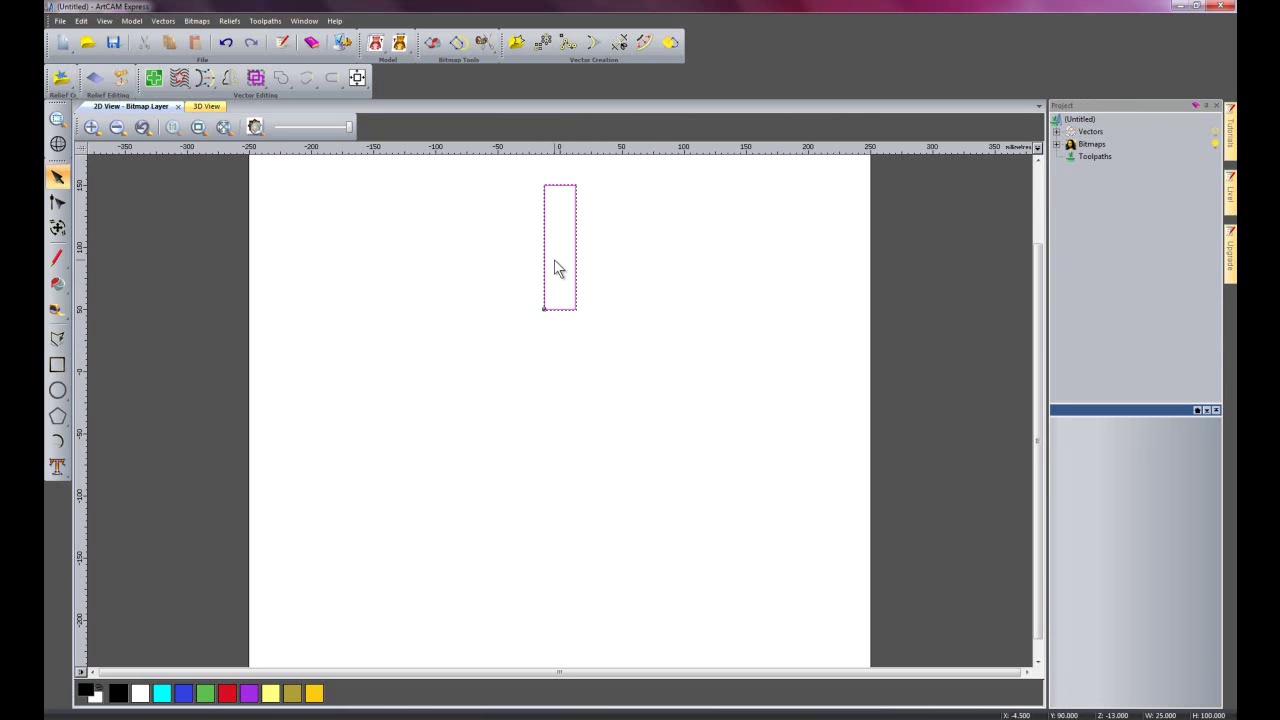
# Draw a polyline from the rectangle's lower-left corner to the middle of its upper edge and down to its lower-right corner
pyautogui.scroll(2, 557, 252)
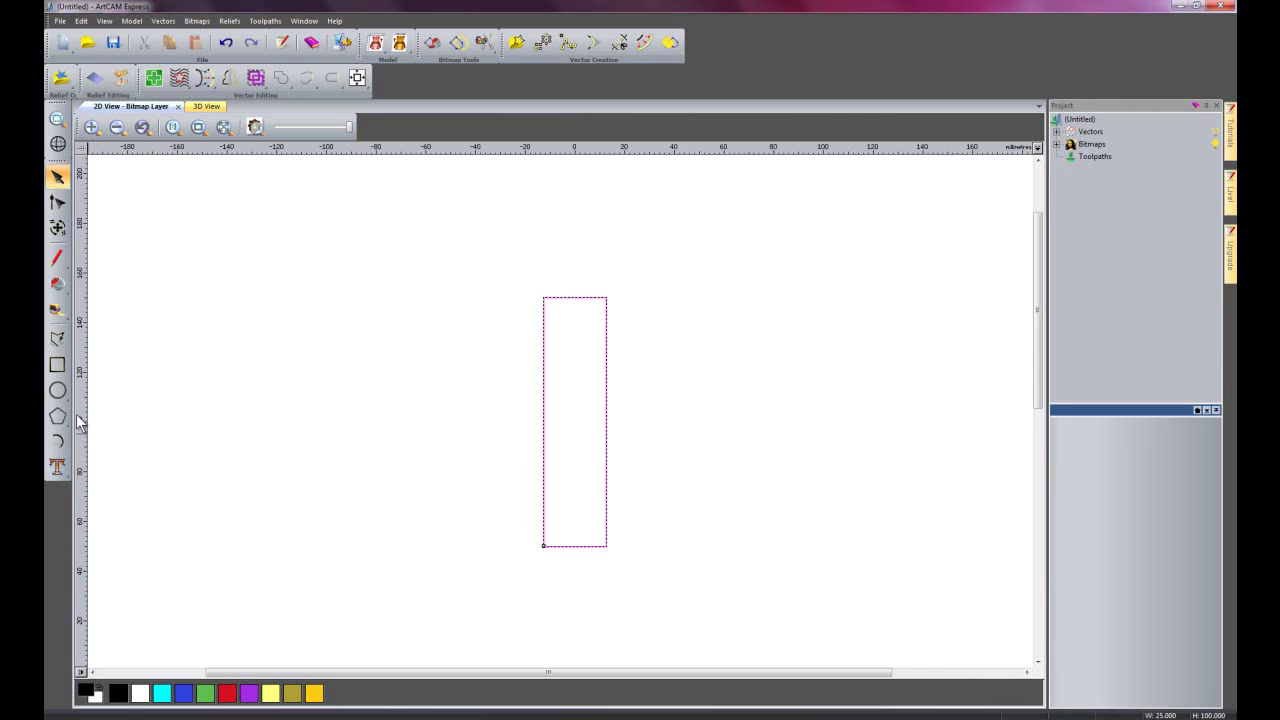
pyautogui.click(58, 340)
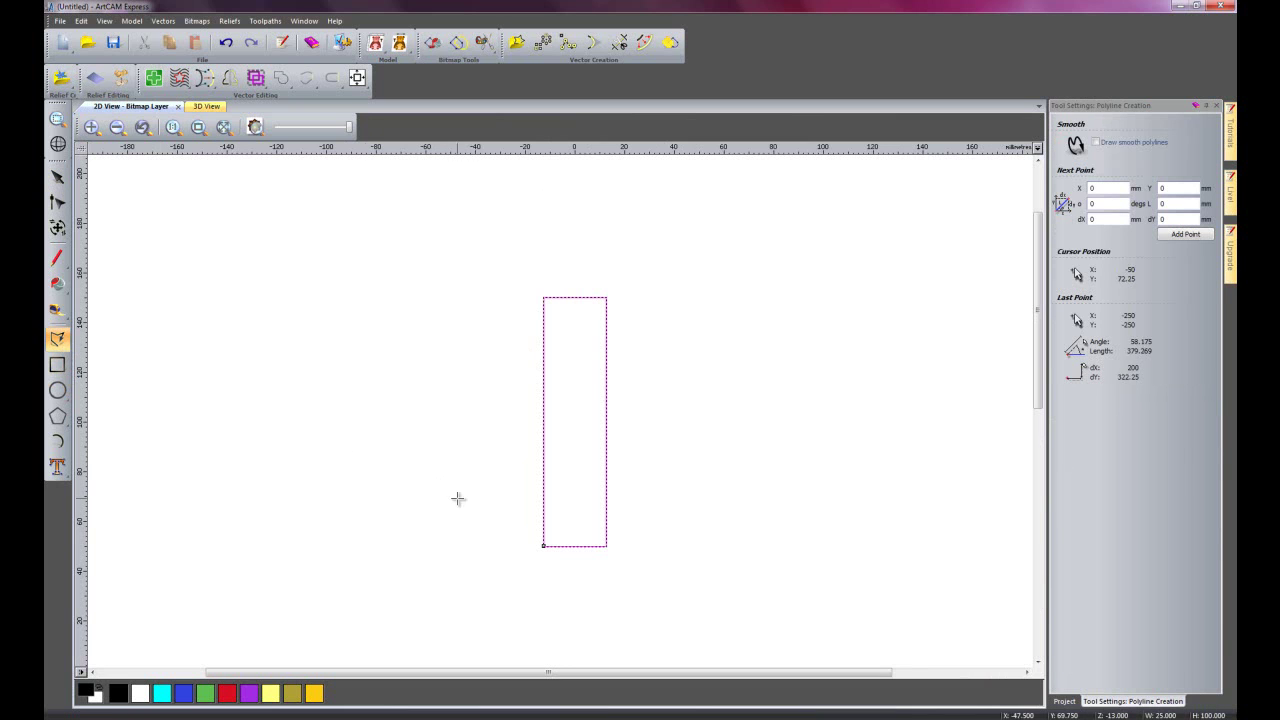
pyautogui.click(543, 545)
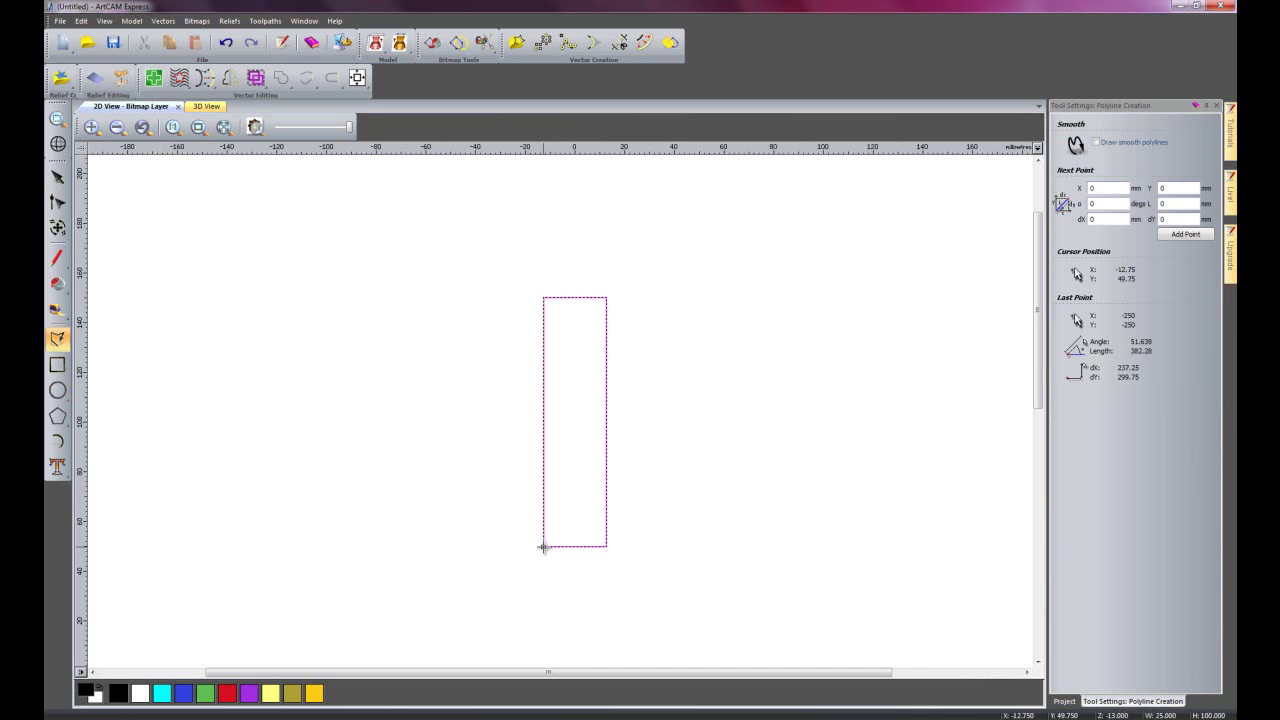
pyautogui.click(574, 298)
pyautogui.click(604, 546)
pyautogui.press('Escape')
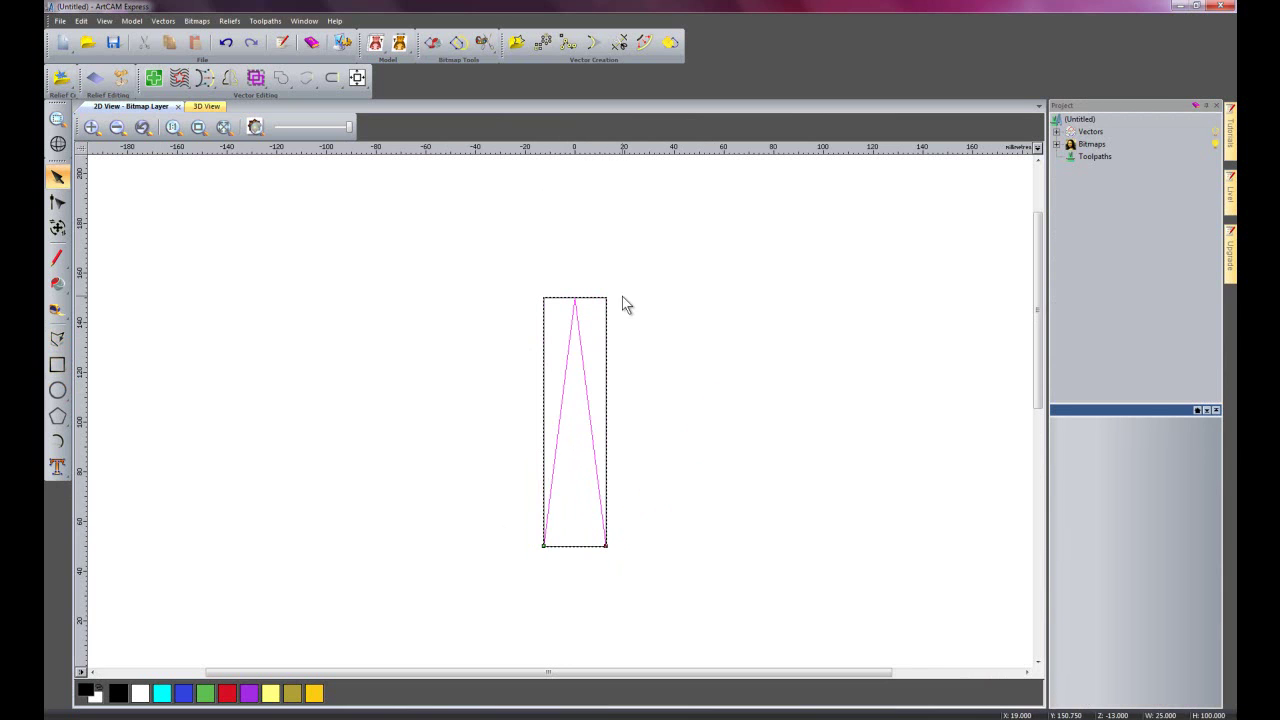
# Delete the guide rectangle and close the open polyline into a triangle with a straight base line
pyautogui.click(607, 300)
pyautogui.press('Delete')
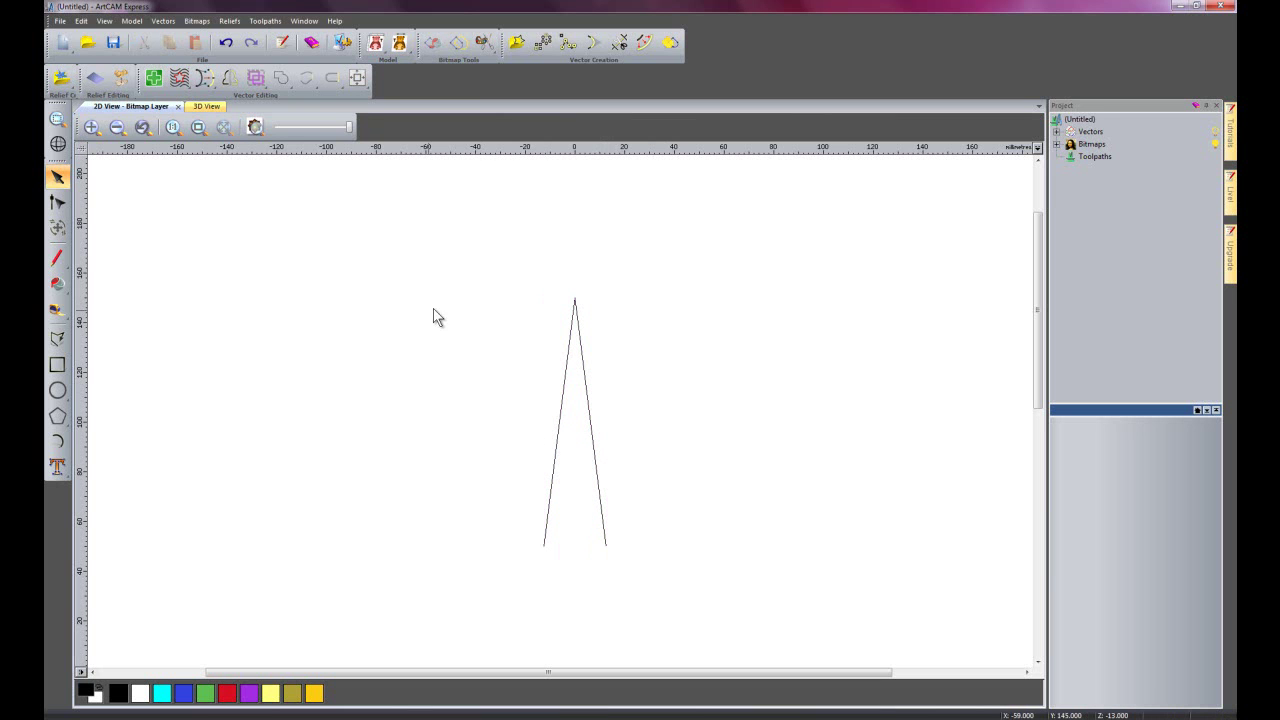
pyautogui.click(703, 392)
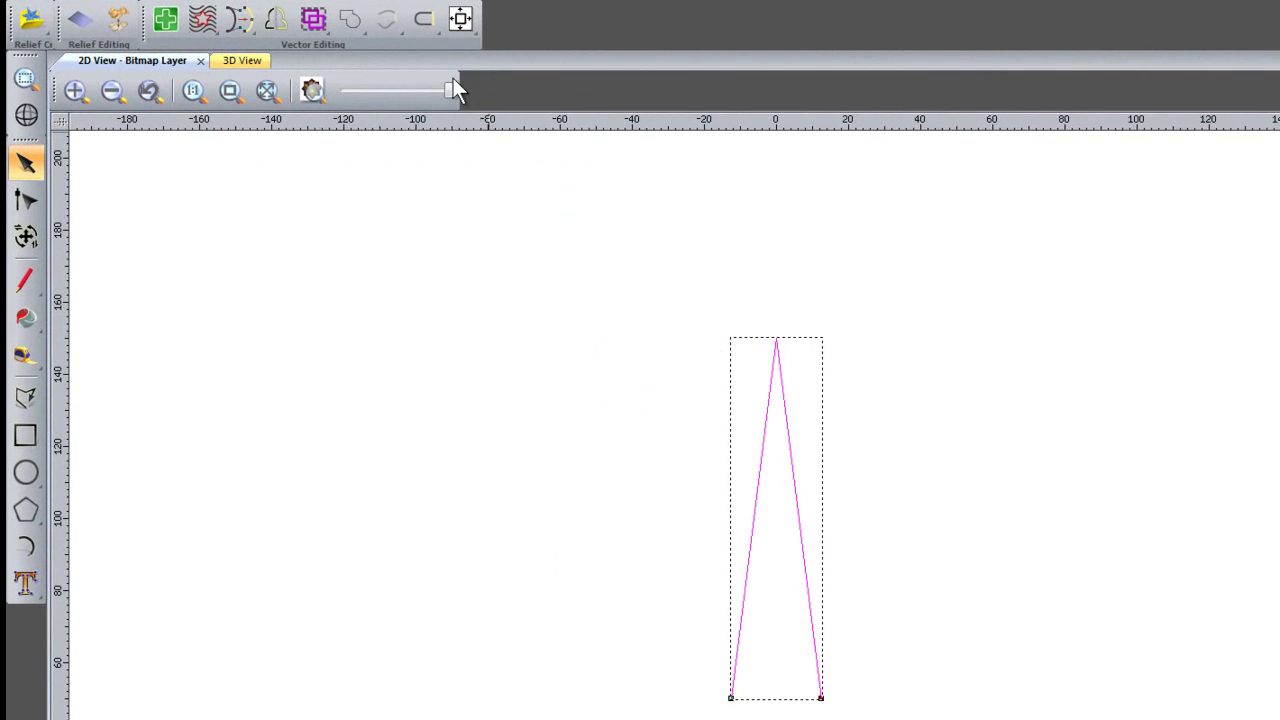
pyautogui.click(423, 27)
pyautogui.click(788, 517)
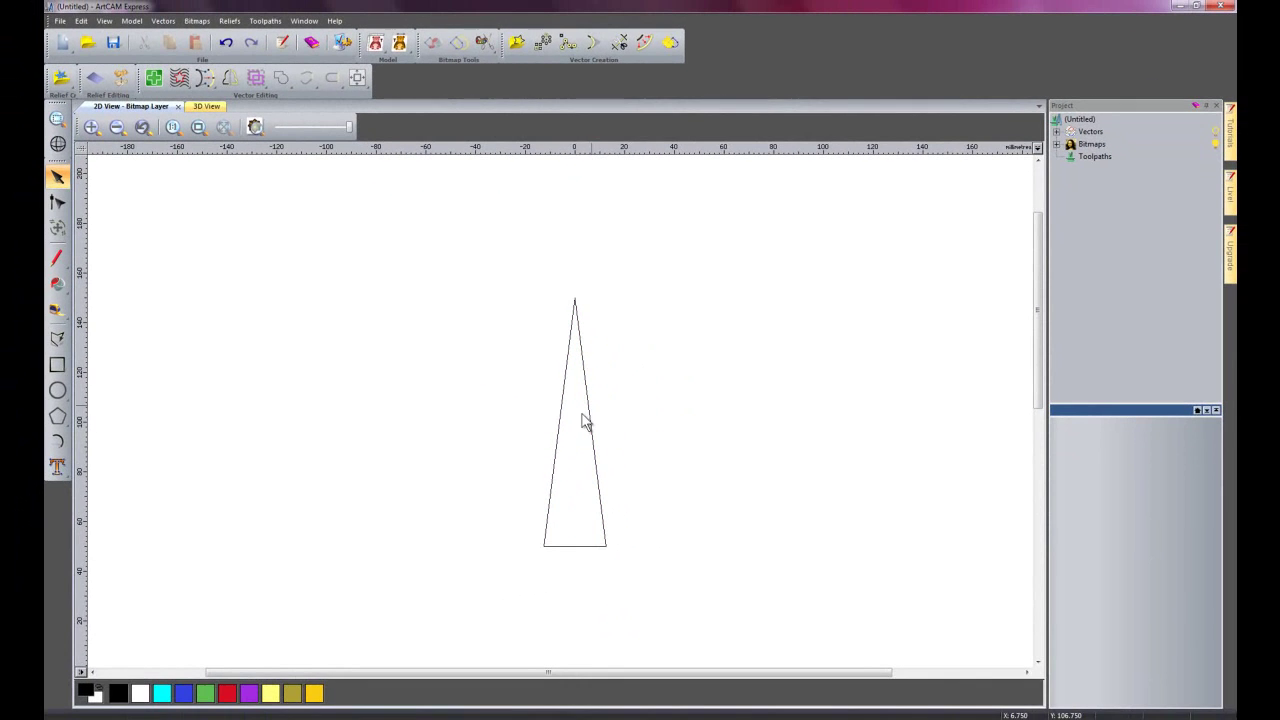
# Edit the triangle's nodes and insert one new node near the base on each of its two long sides
pyautogui.click(549, 503)
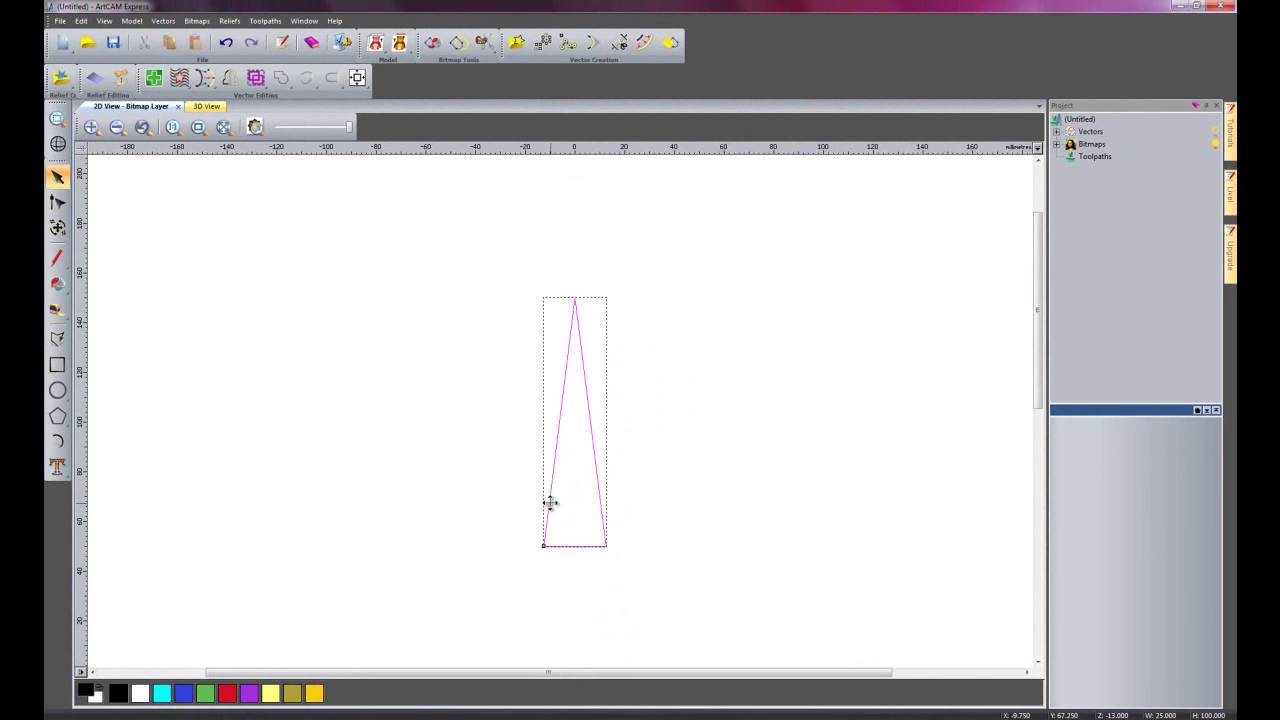
pyautogui.click(550, 503)
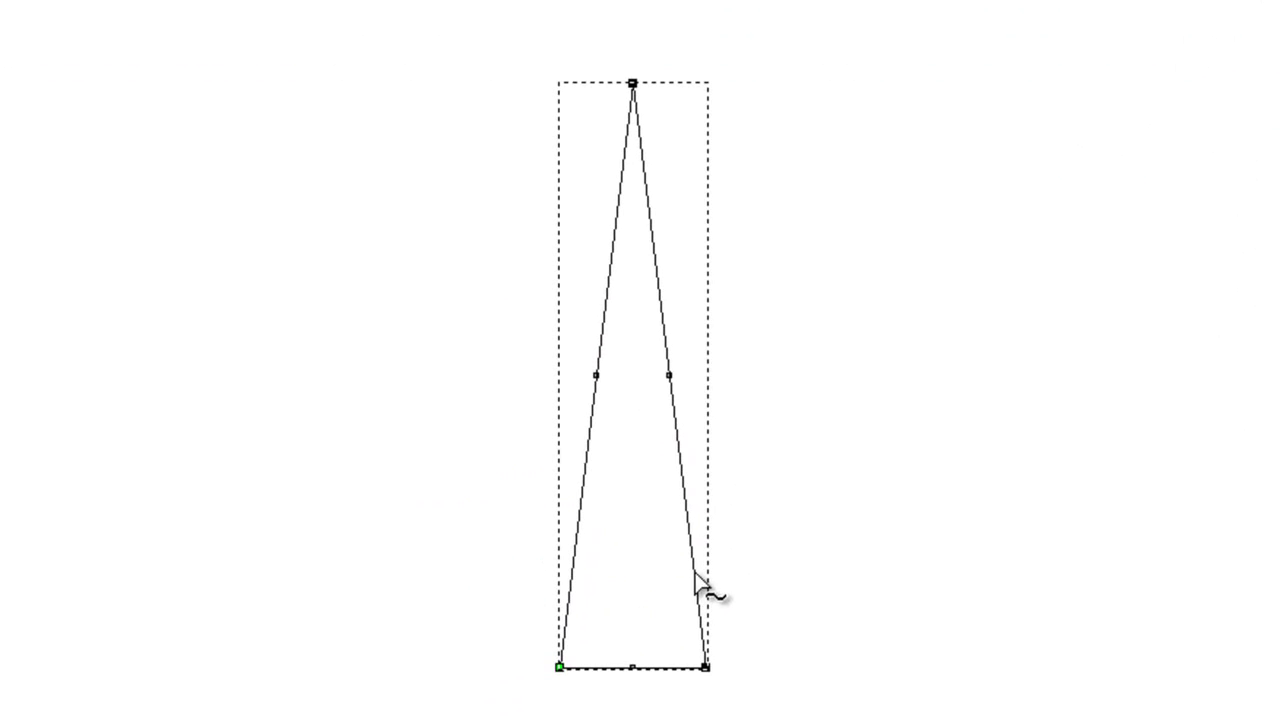
pyautogui.doubleClick(695, 573)
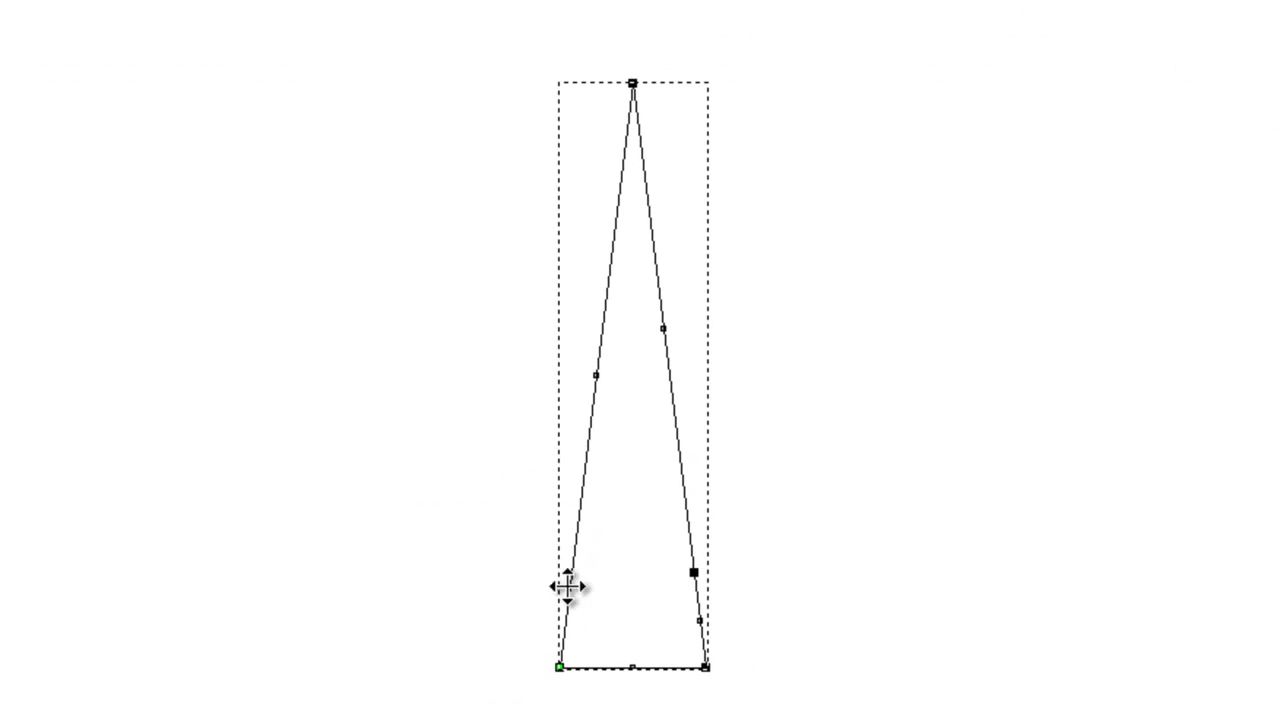
pyautogui.doubleClick(571, 577)
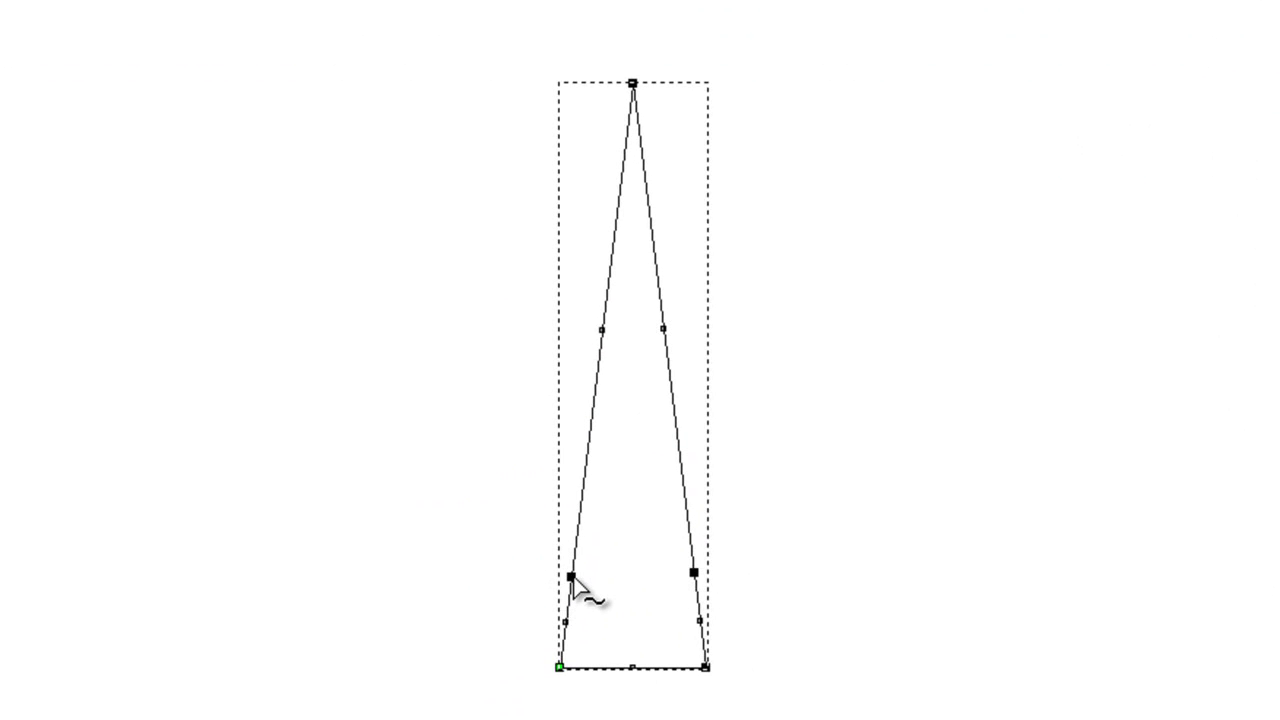
# Select the two new nodes, make them smooth curve nodes, and turn on Maintain Smooth Curves
pyautogui.moveTo(515, 535); pyautogui.dragTo(748, 612)
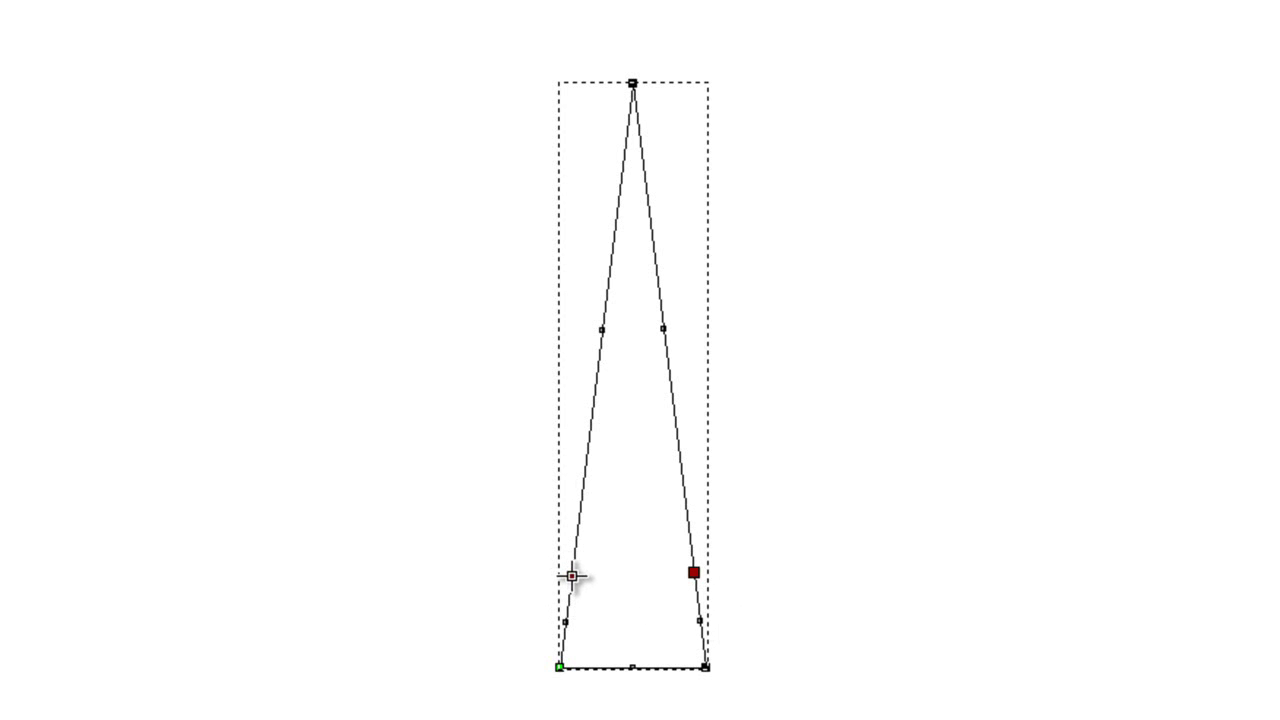
pyautogui.hotkey('shift', 'c')
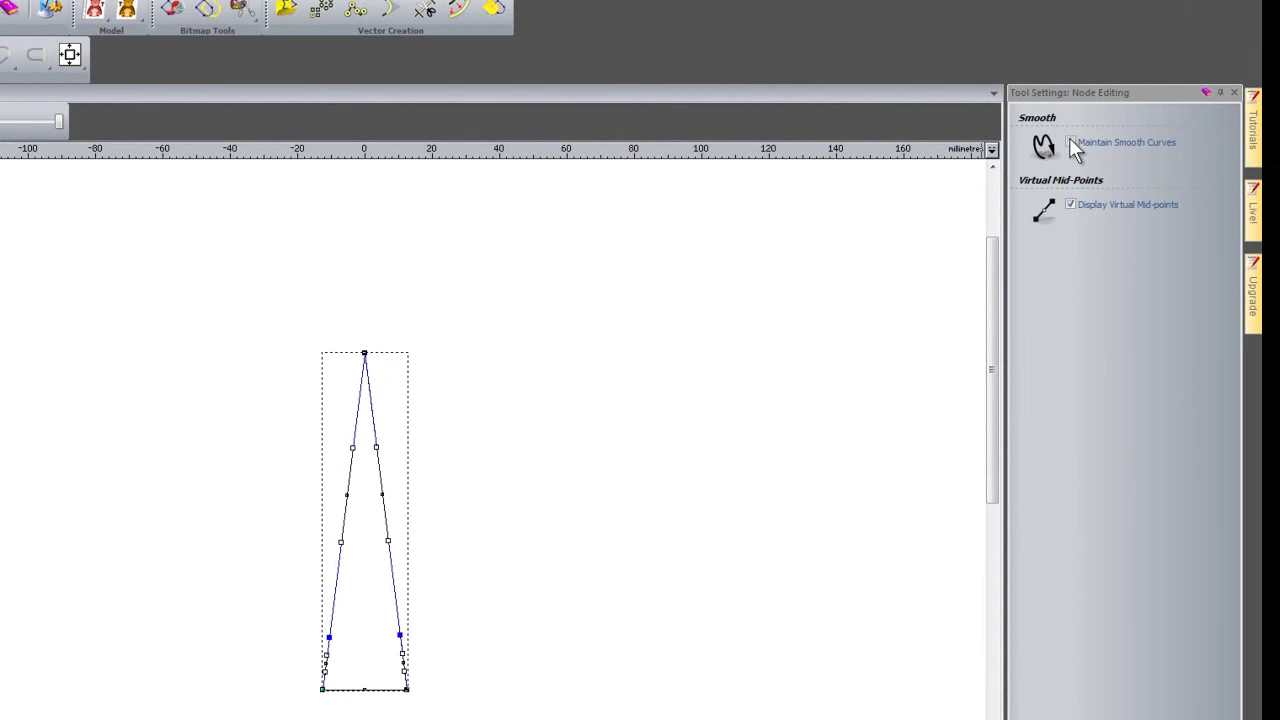
pyautogui.click(1071, 142)
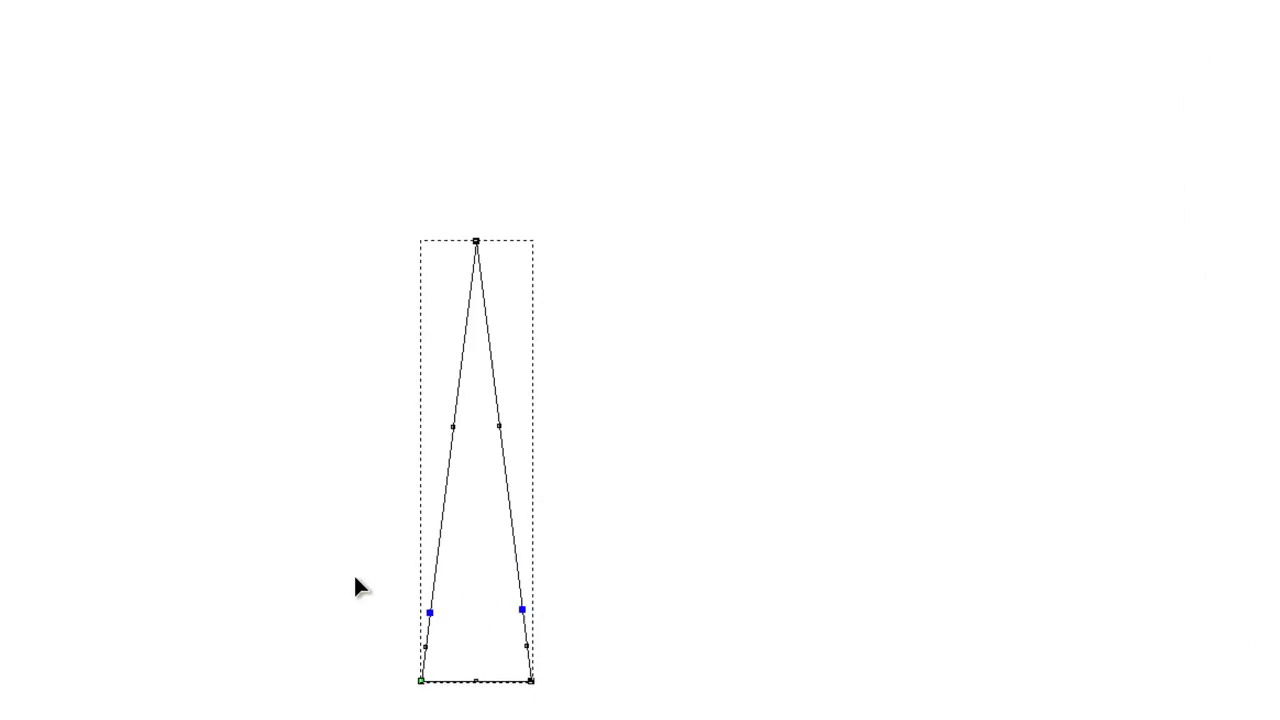
# Move the pair of nodes near the base slightly to the right so both long sides curve, and deselect the shape
pyautogui.moveTo(278, 605); pyautogui.dragTo(404, 651)
pyautogui.moveTo(679, 580)
pyautogui.mouseDown()
pyautogui.moveTo(709, 571)
pyautogui.moveTo(697, 569)
pyautogui.mouseUp()
pyautogui.click(882, 490)
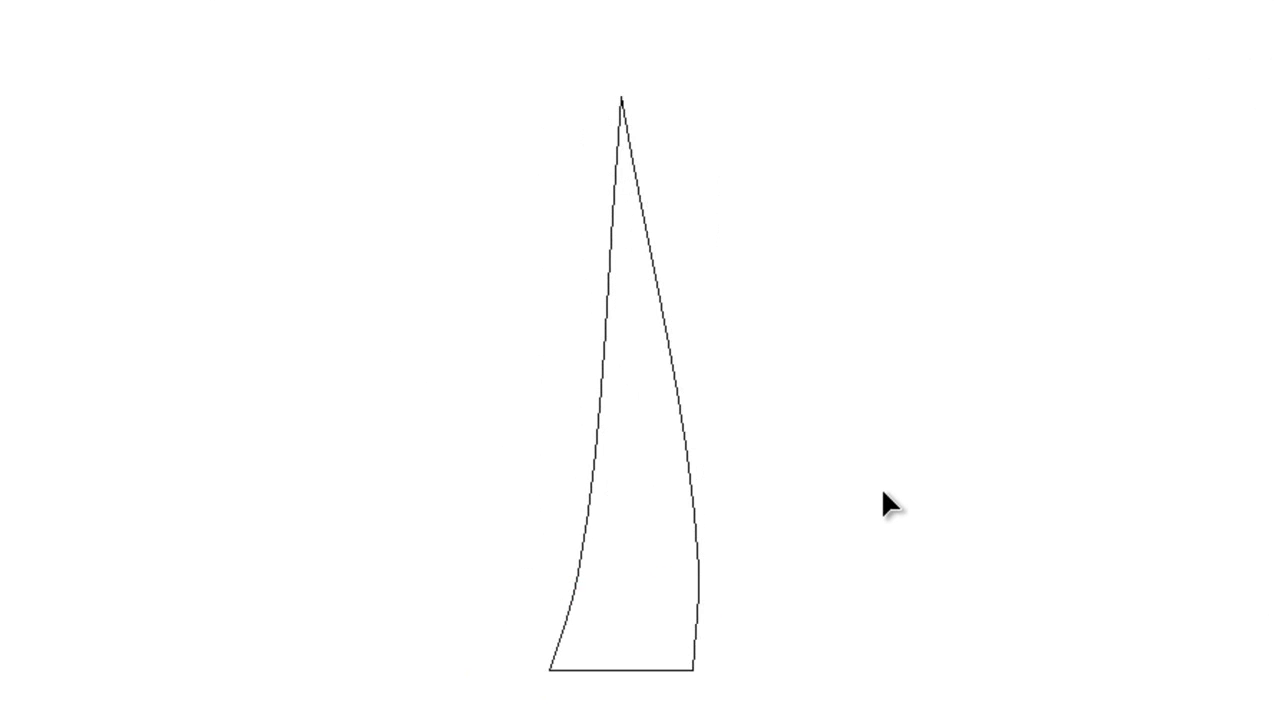
# Insert two more node pairs on the long sides, one around mid-height and one near the tip
pyautogui.click(684, 432)
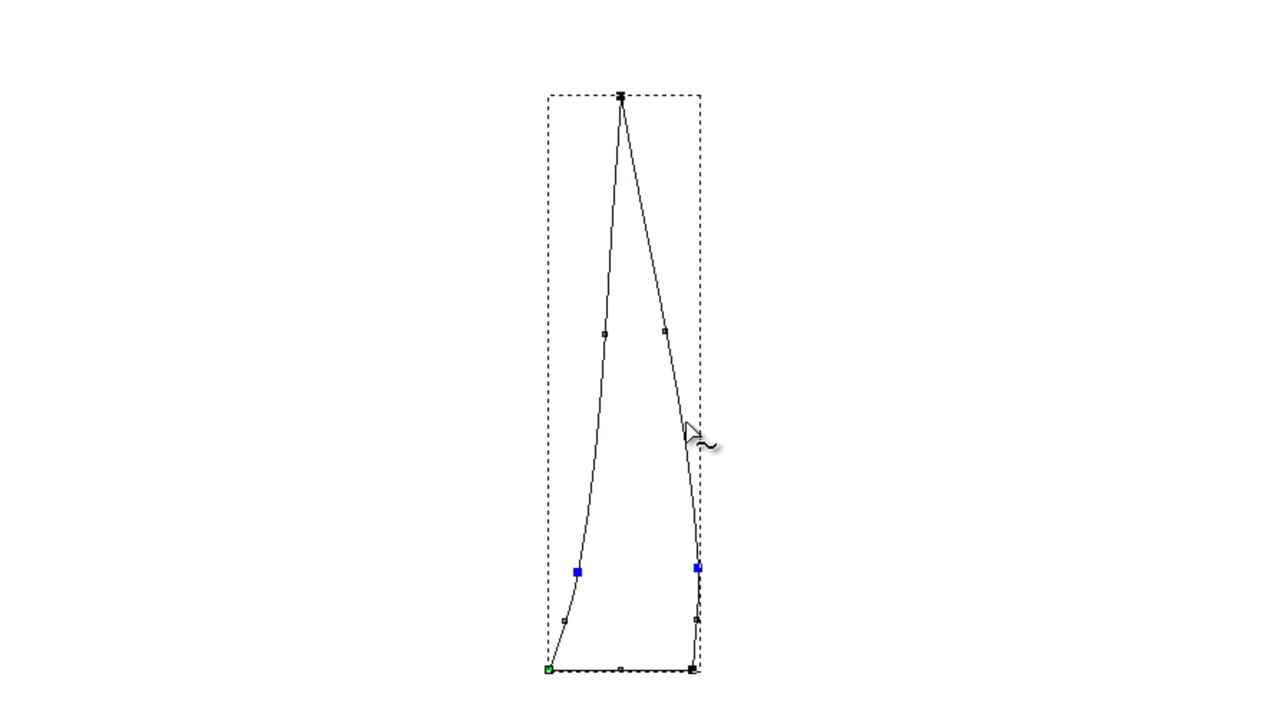
pyautogui.doubleClick(679, 405)
pyautogui.doubleClick(599, 406)
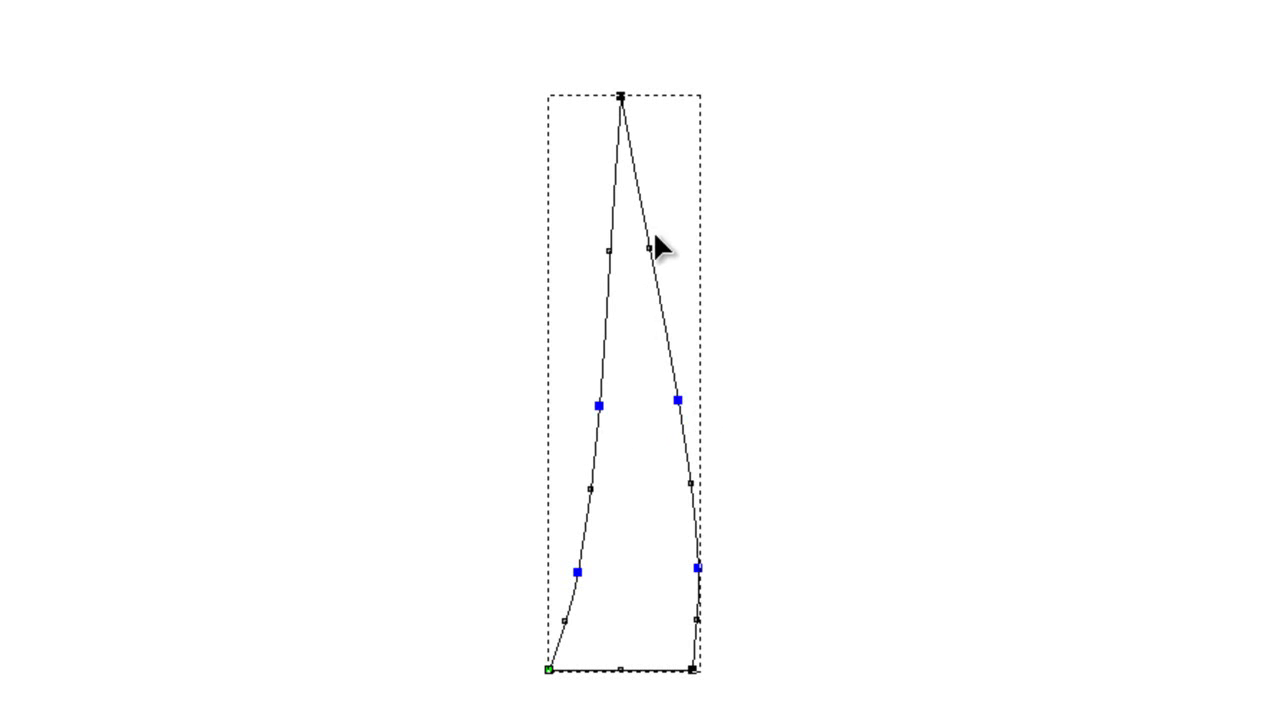
pyautogui.doubleClick(642, 213)
pyautogui.doubleClick(612, 213)
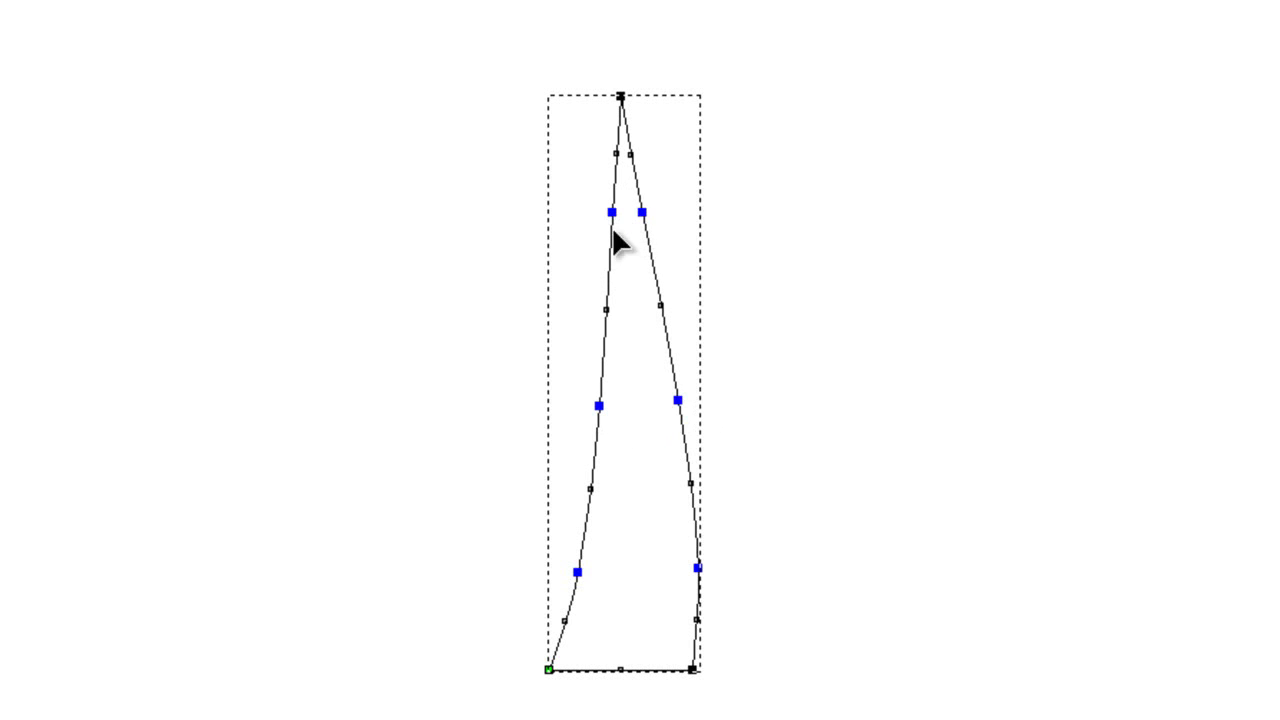
# Shift the mid-height node pair to the left and the pair near the tip to the right to form a wavy flame
pyautogui.moveTo(555, 363); pyautogui.dragTo(708, 436)
pyautogui.moveTo(598, 405); pyautogui.dragTo(563, 403)
pyautogui.moveTo(572, 180); pyautogui.dragTo(656, 211)
pyautogui.click(1080, 362)
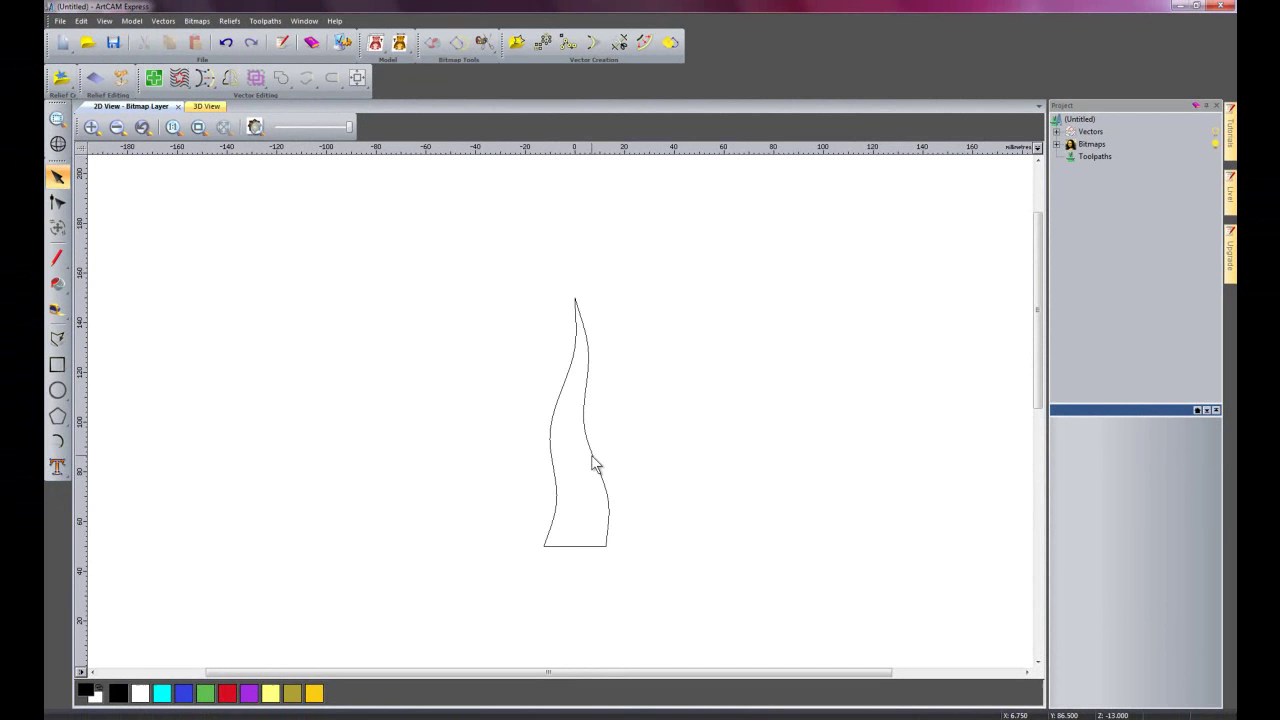
# Rotate-copy the flame about centre X 0, Y 0 as 12 objects over a total angle of 360 degrees
pyautogui.click(634, 458)
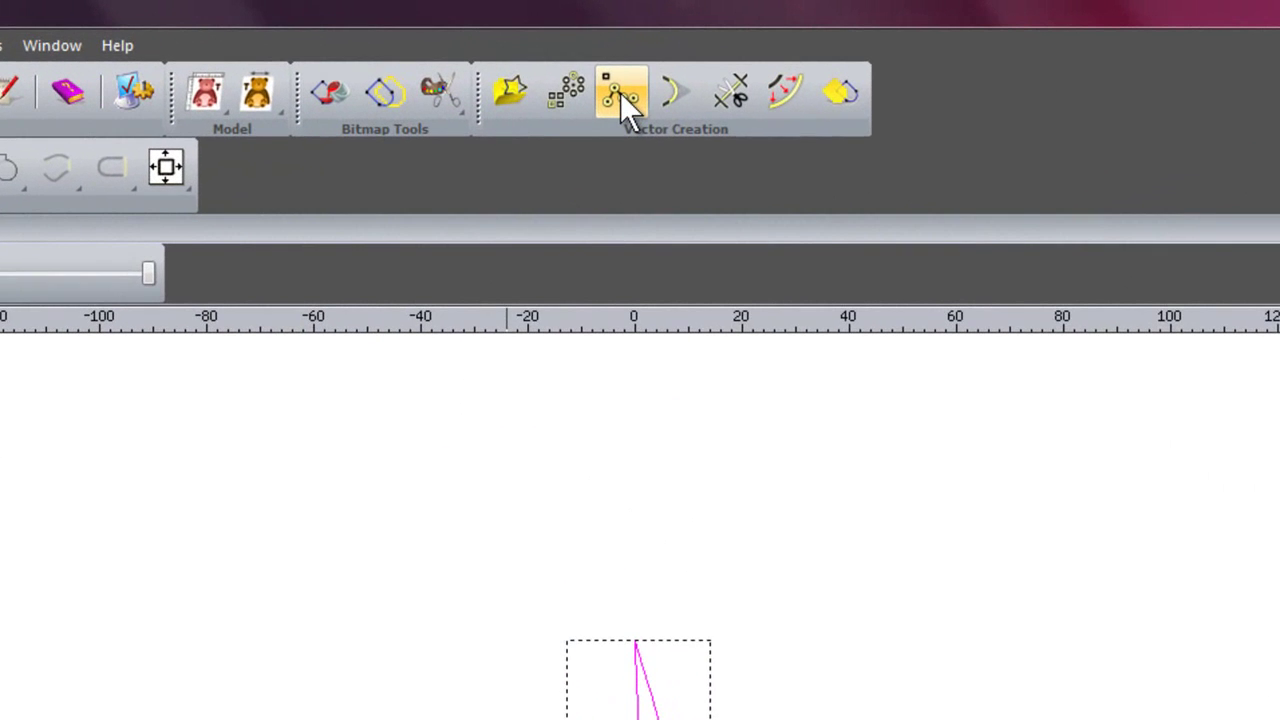
pyautogui.click(566, 92)
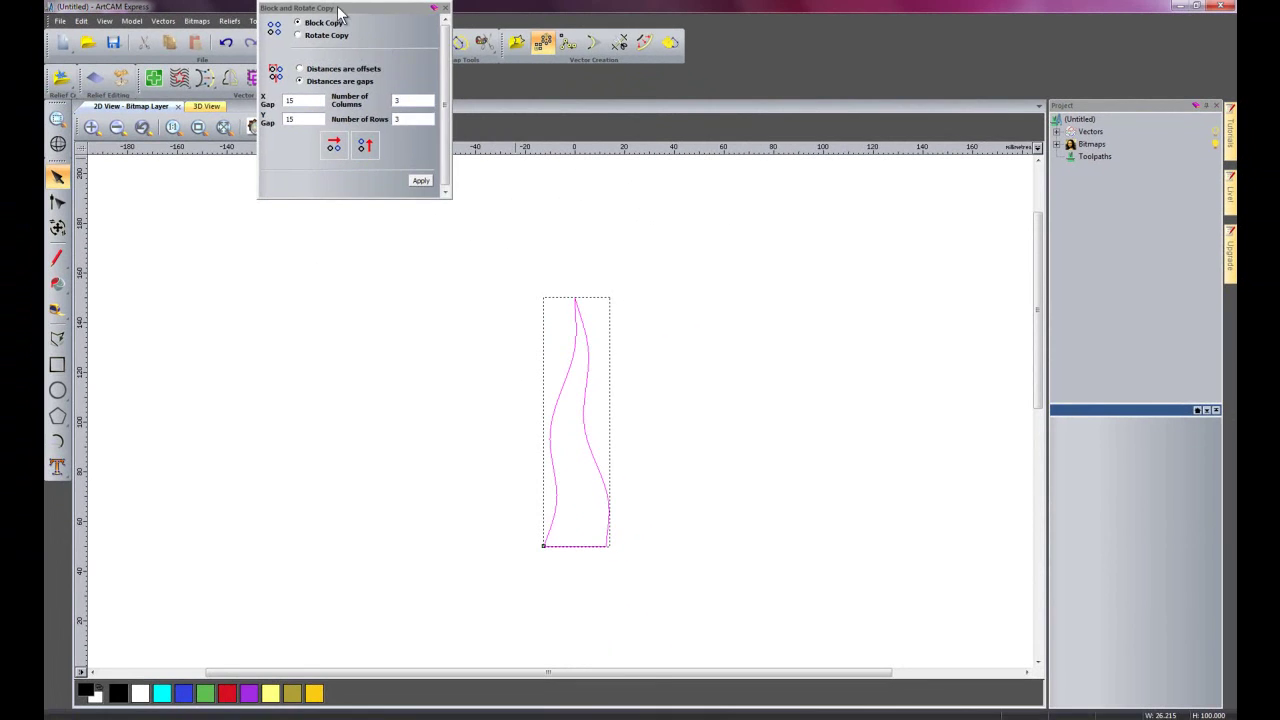
pyautogui.moveTo(337, 6); pyautogui.dragTo(219, 323)
pyautogui.click(180, 353)
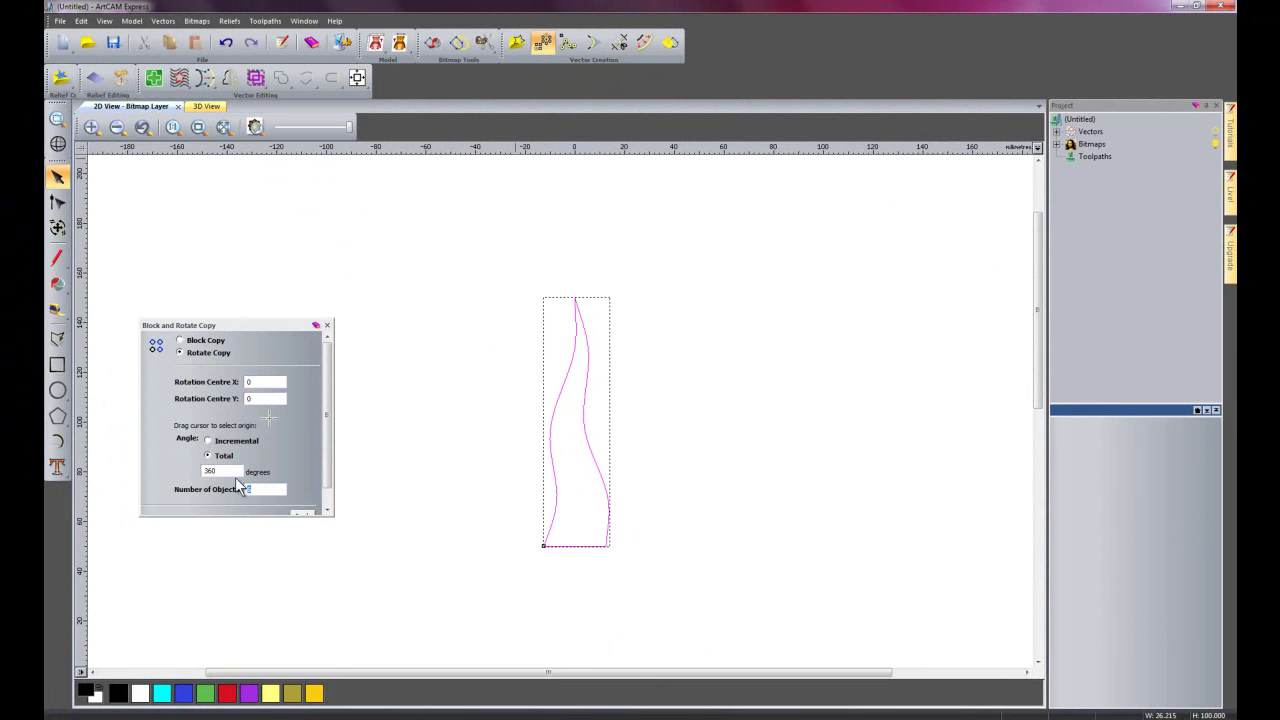
pyautogui.write('12')
pyautogui.scroll(-2, 330, 467)
pyautogui.click(302, 497)
pyautogui.click(327, 325)
pyautogui.click(493, 258)
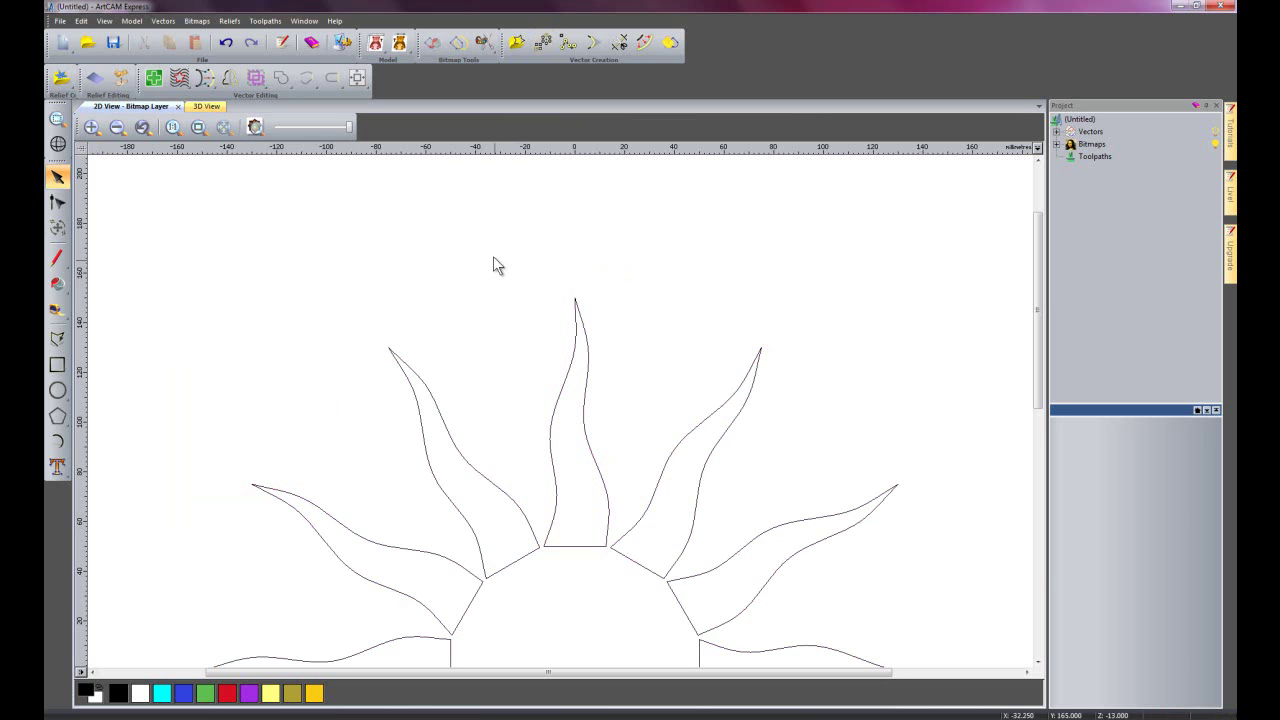
# Create a circle near the middle of the ray ring, centred at about X 3, Y -9.5, with a diameter of 110 mm
pyautogui.press('F4')
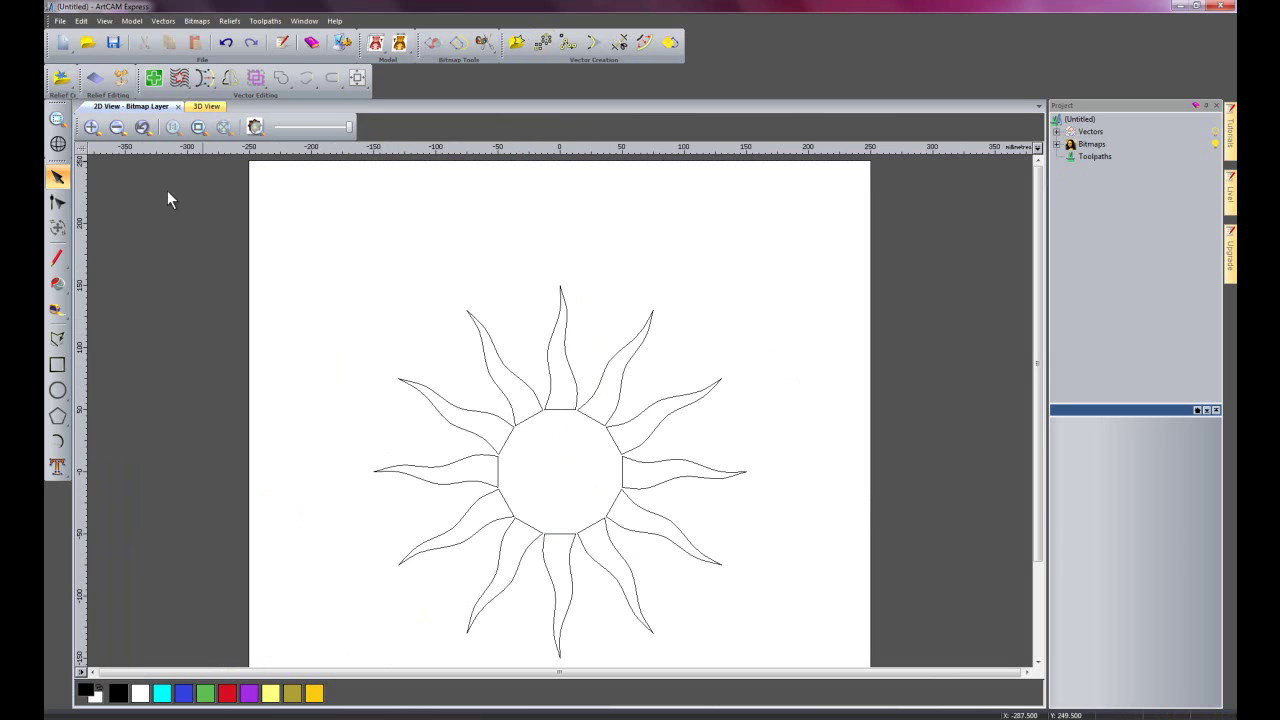
pyautogui.click(67, 392)
pyautogui.moveTo(563, 483); pyautogui.dragTo(642, 483)
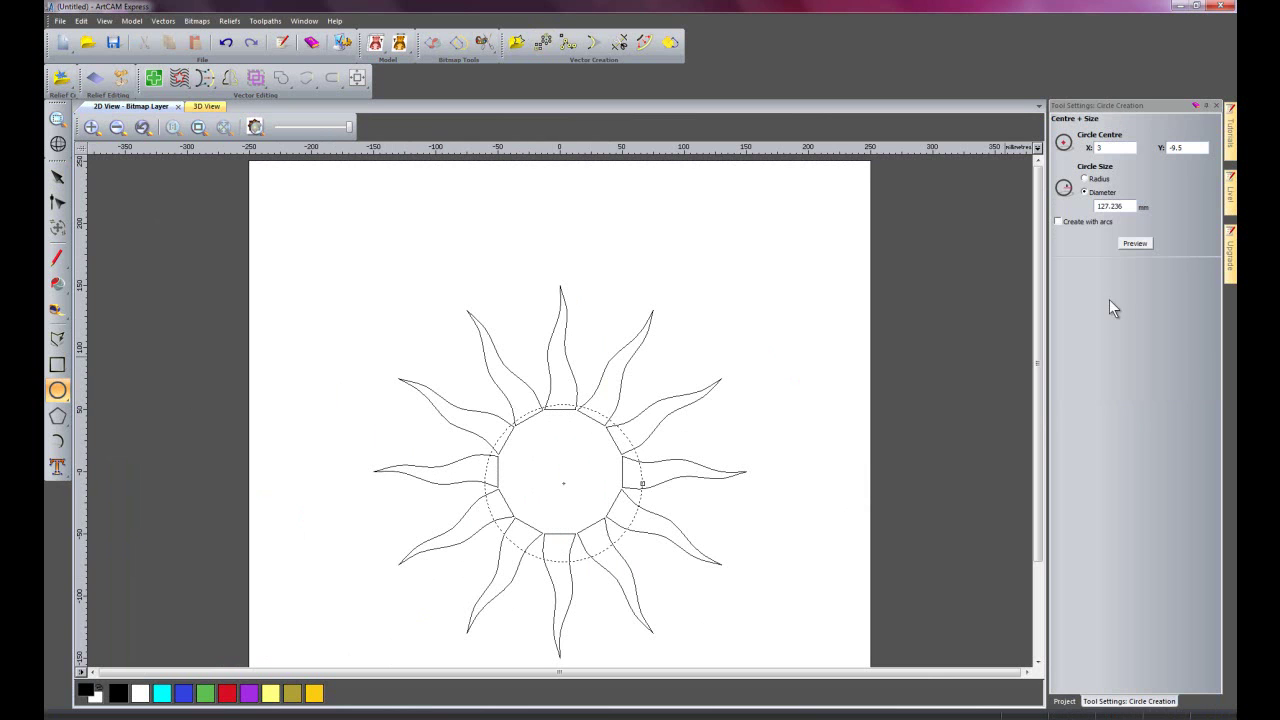
pyautogui.doubleClick(1128, 206)
pyautogui.write('110')
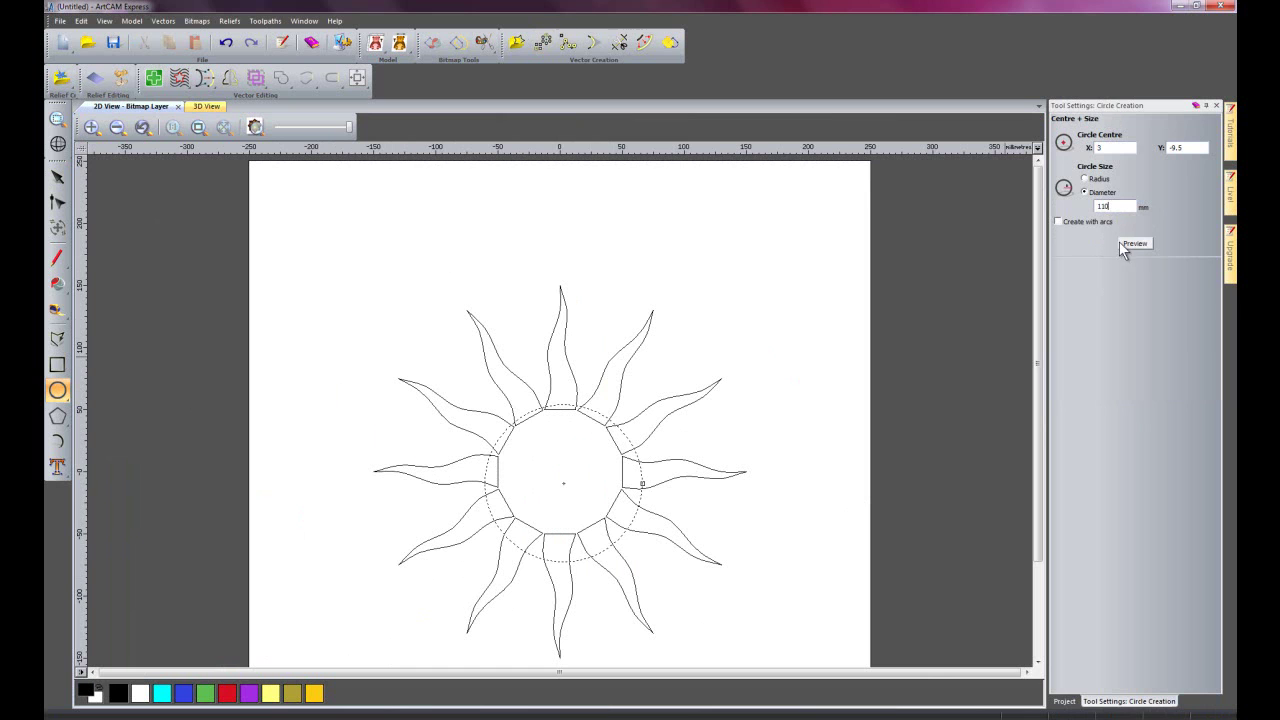
pyautogui.click(1125, 243)
pyautogui.press('Escape')
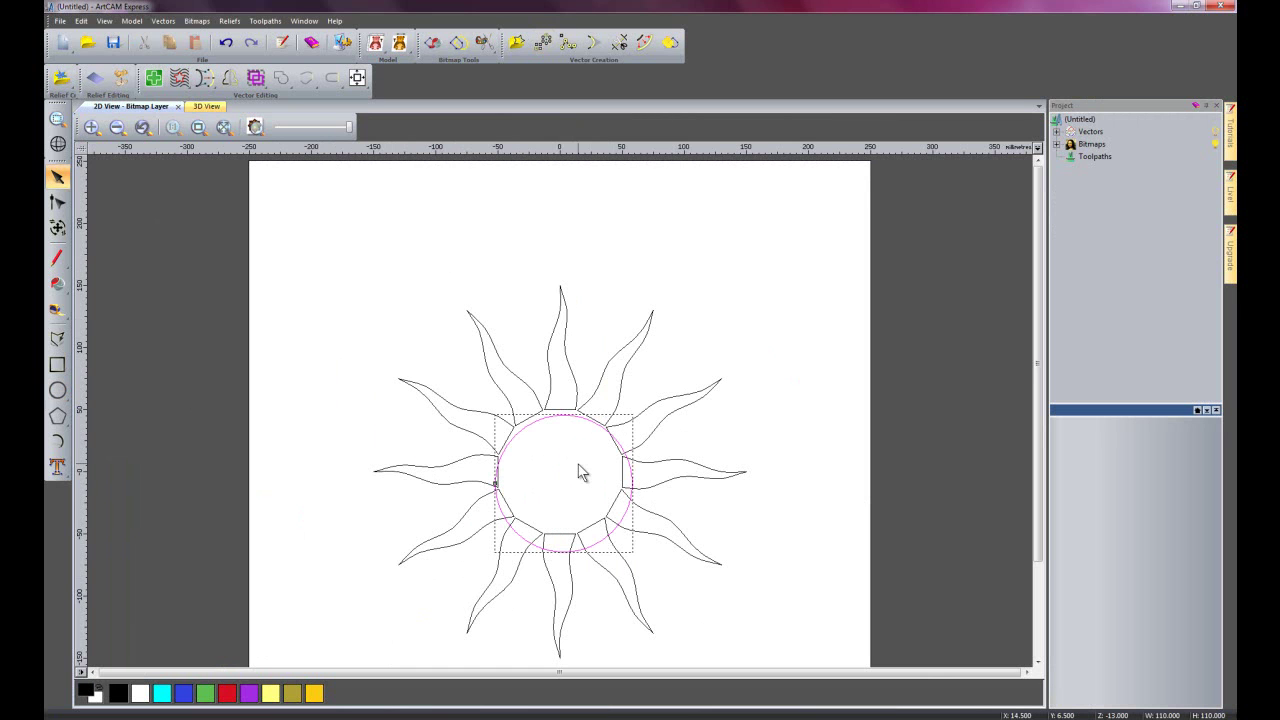
# Centre the 110 mm circle on the page and weld it with the twelve flames into a single sun outline
pyautogui.click(795, 432)
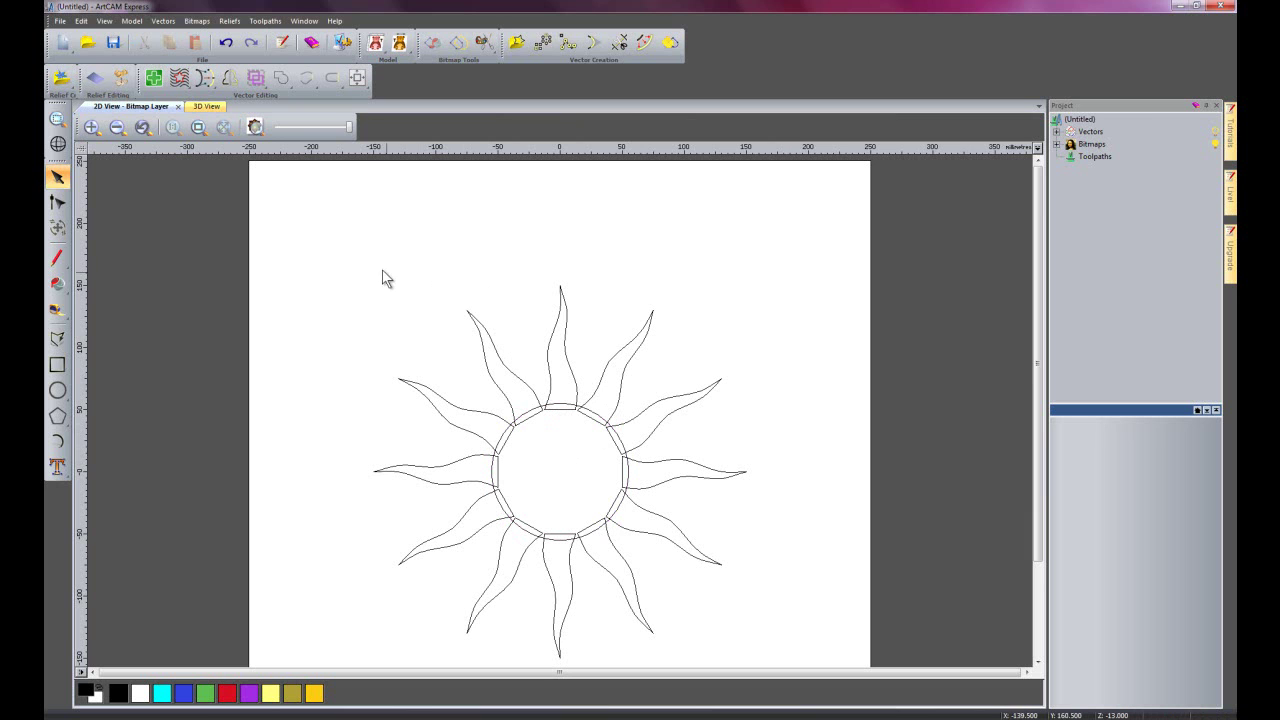
pyautogui.moveTo(357, 256); pyautogui.dragTo(809, 670)
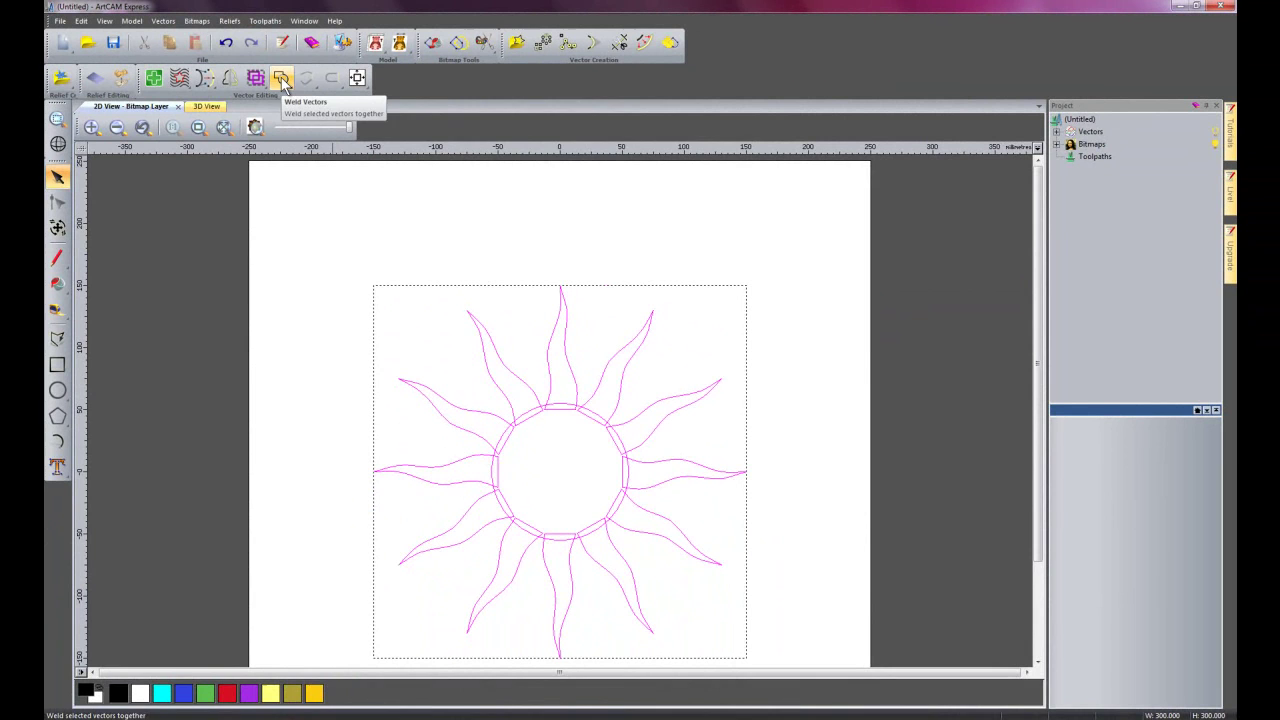
pyautogui.click(283, 82)
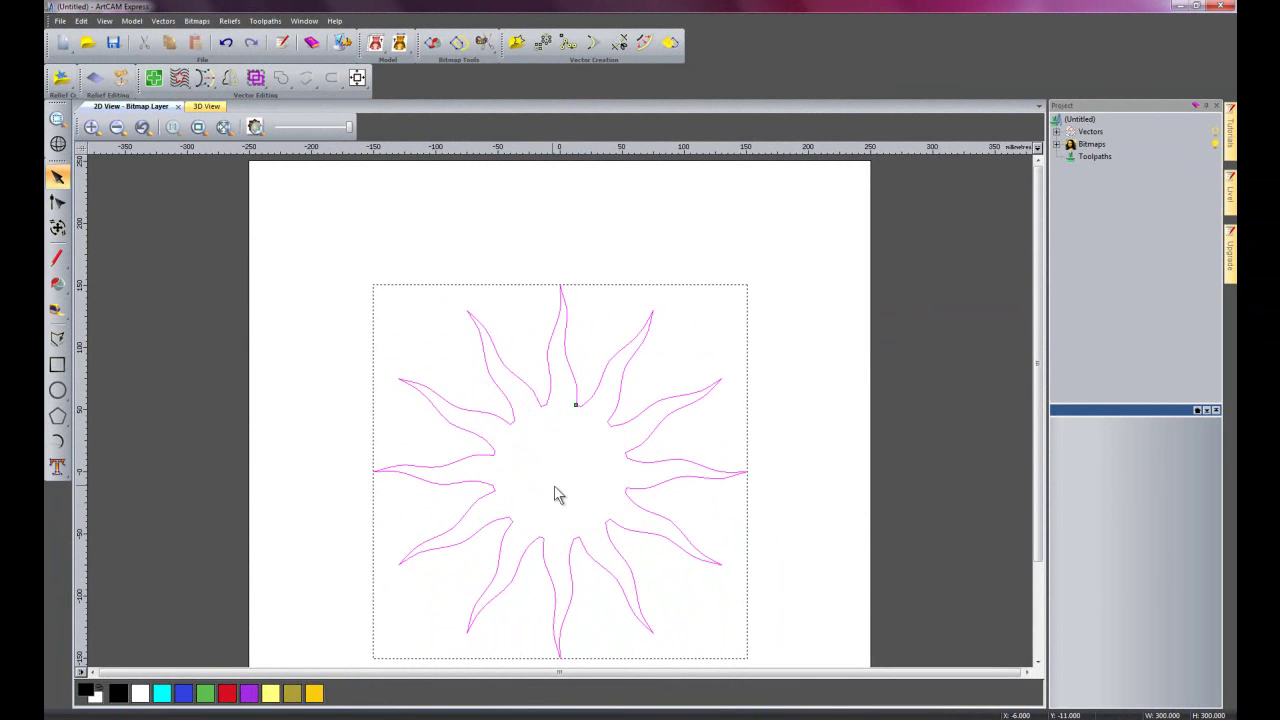
pyautogui.click(818, 366)
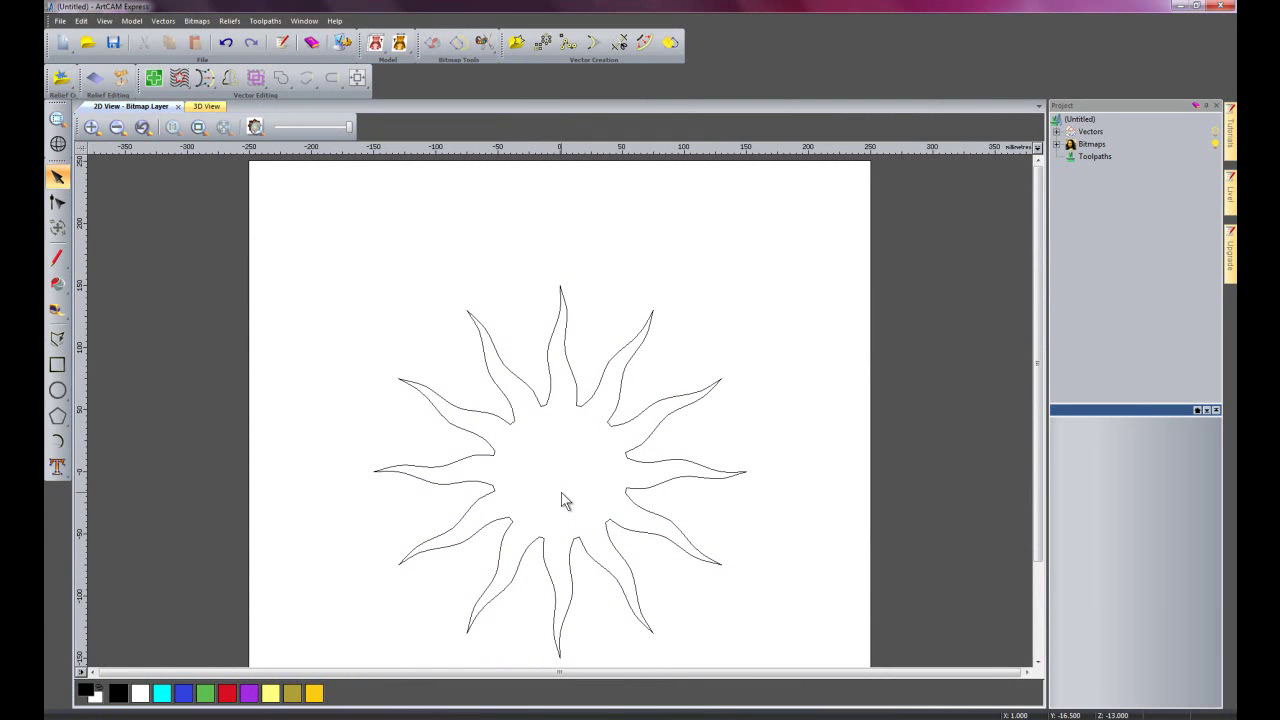
# Create a 100 mm diameter circle inside the sun outline and centre it on the page
pyautogui.click(57, 390)
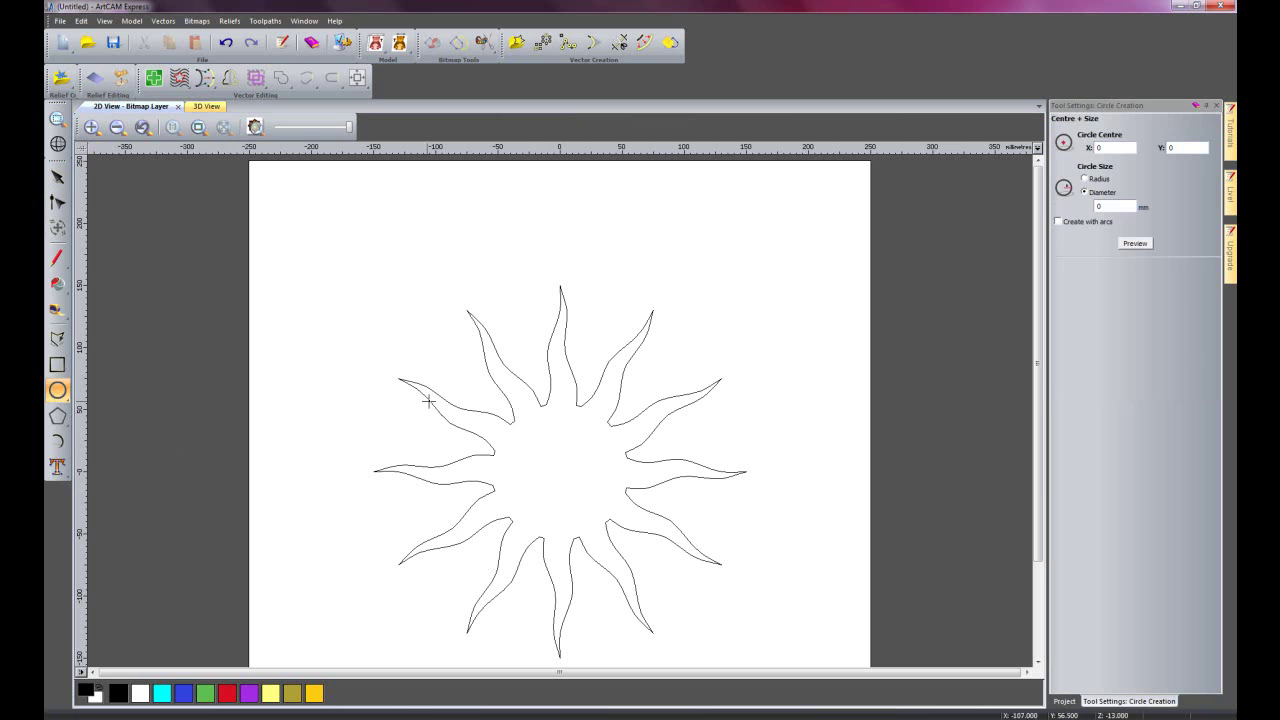
pyautogui.moveTo(548, 447); pyautogui.dragTo(619, 447)
pyautogui.doubleClick(1133, 206)
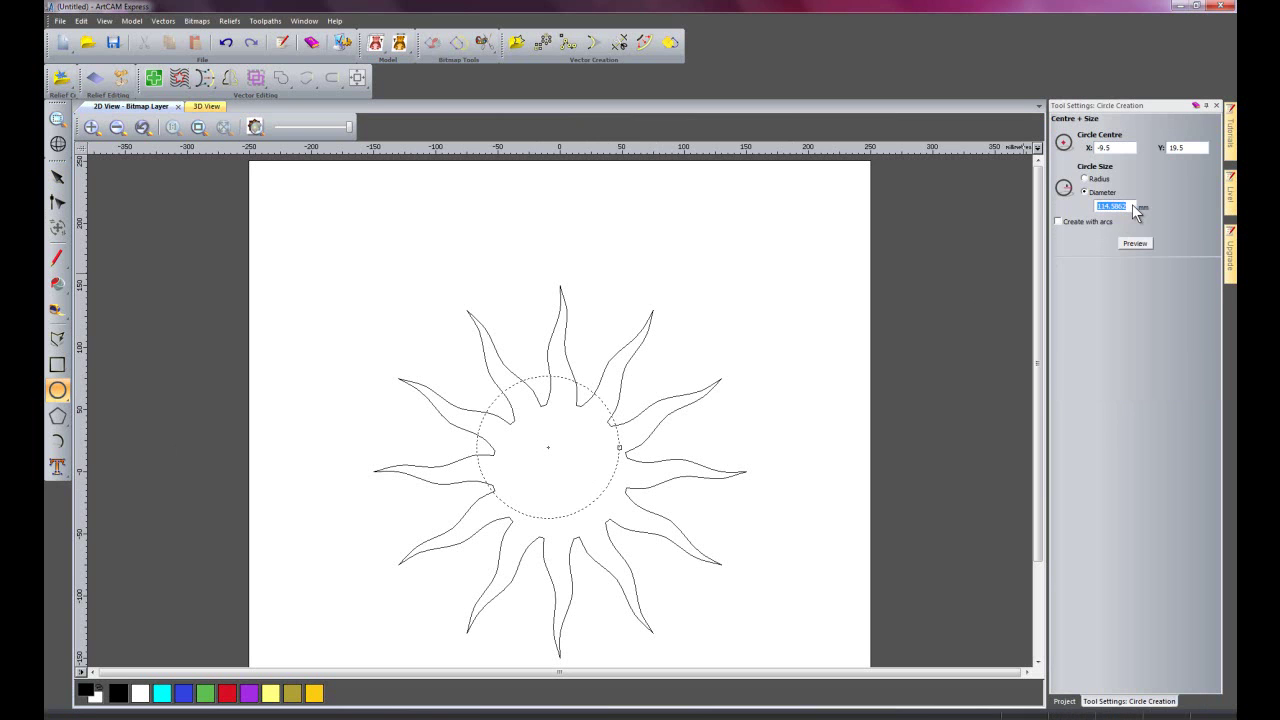
pyautogui.write('100')
pyautogui.click(1135, 243)
pyautogui.press('Escape')
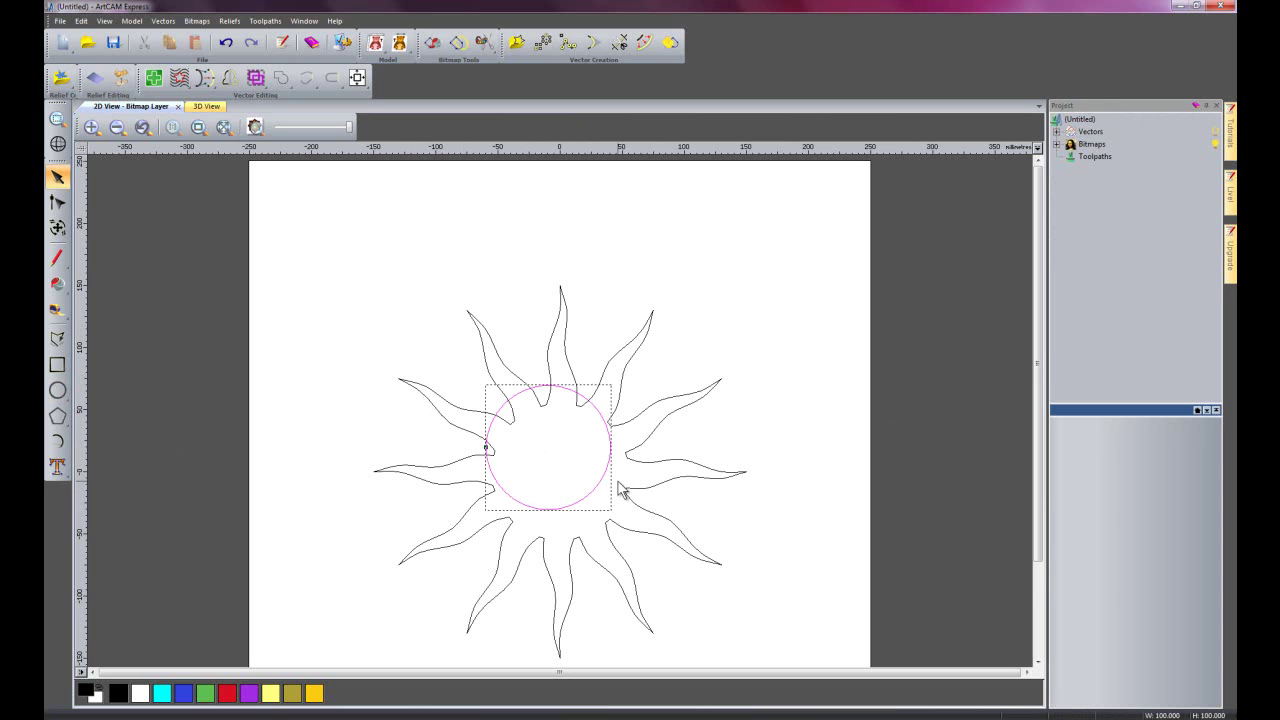
pyautogui.press('F9')
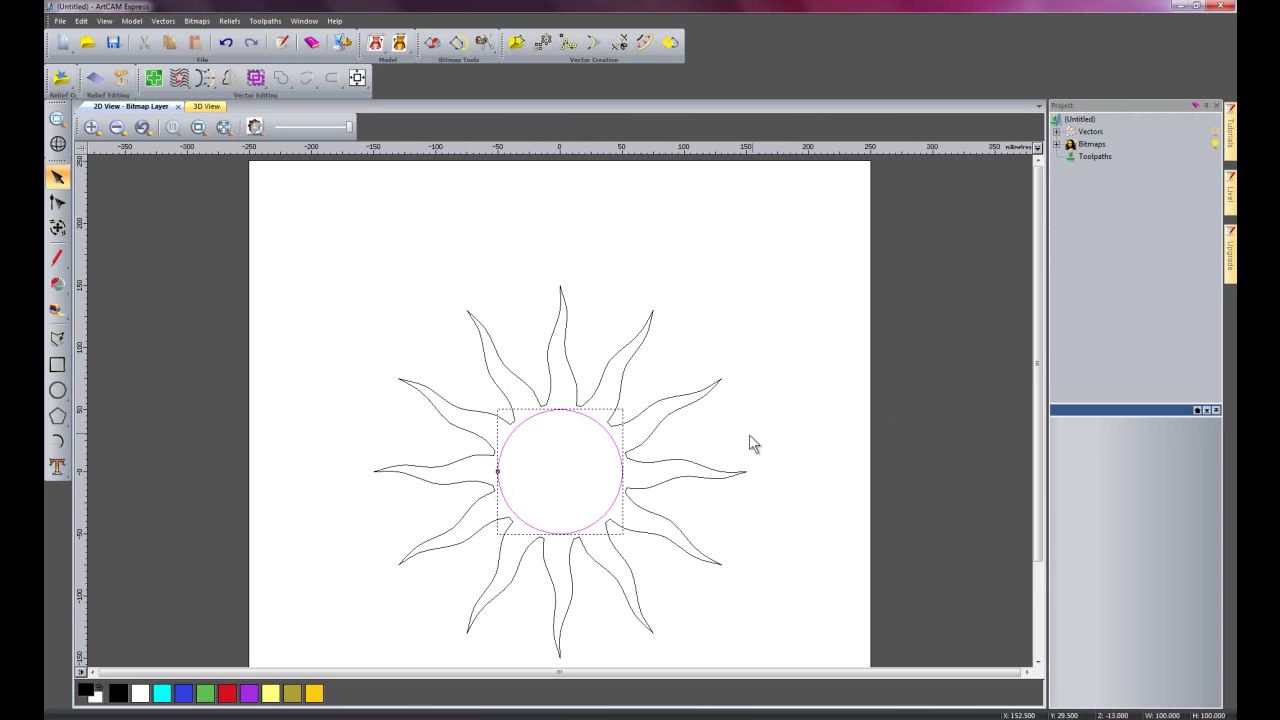
pyautogui.click(789, 381)
# Create a 310 mm diameter circle around the whole sun and centre it on the page
pyautogui.click(58, 390)
pyautogui.moveTo(568, 450); pyautogui.dragTo(688, 617)
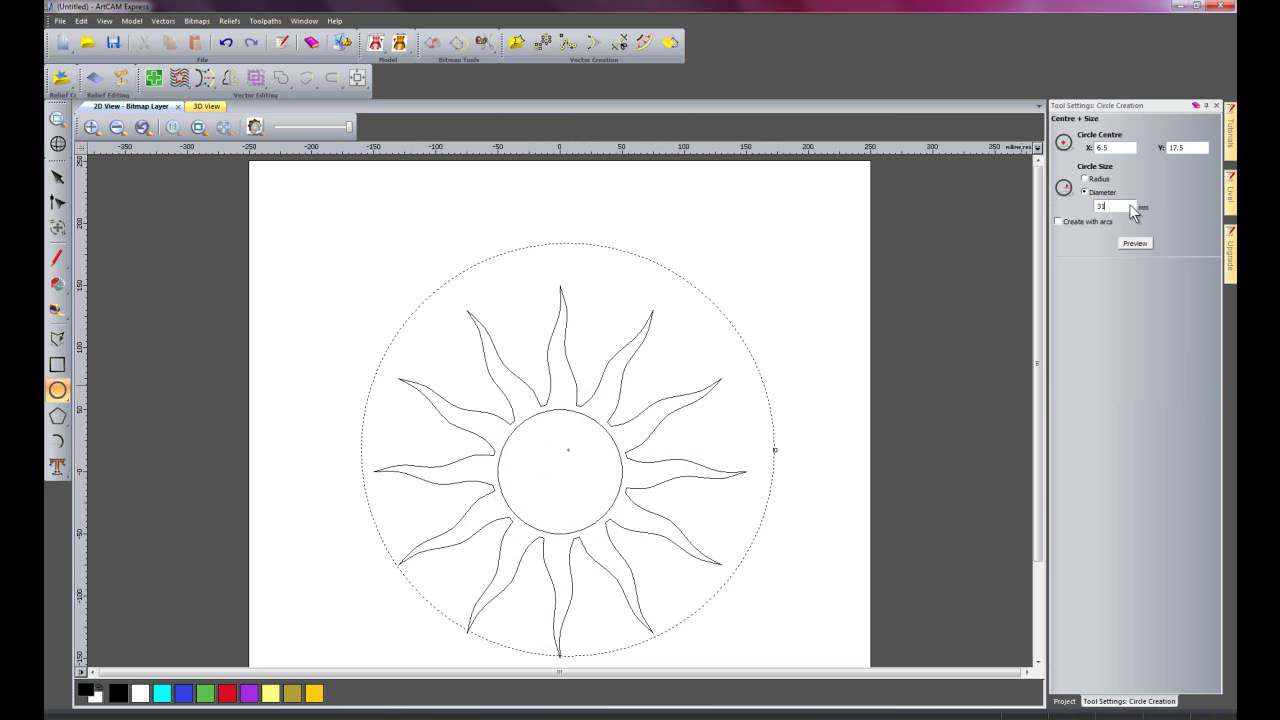
pyautogui.click(1136, 244)
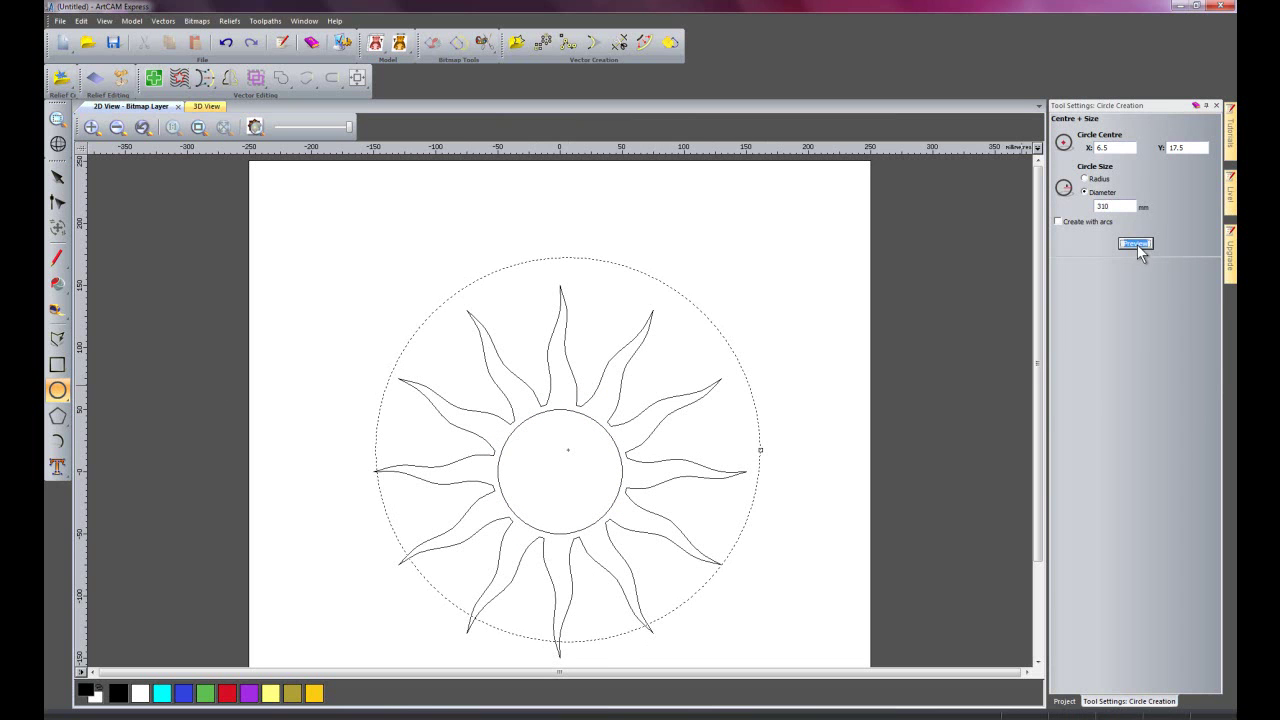
pyautogui.press('Escape')
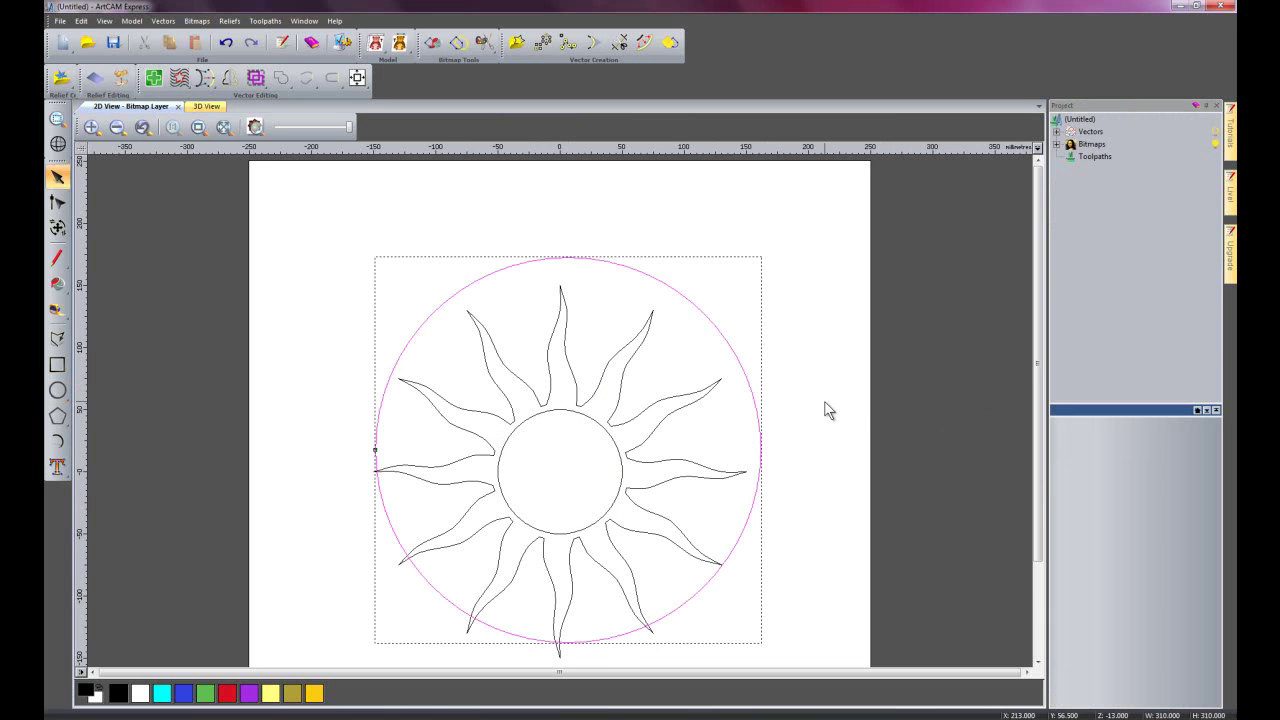
pyautogui.press('F9')
pyautogui.click(826, 409)
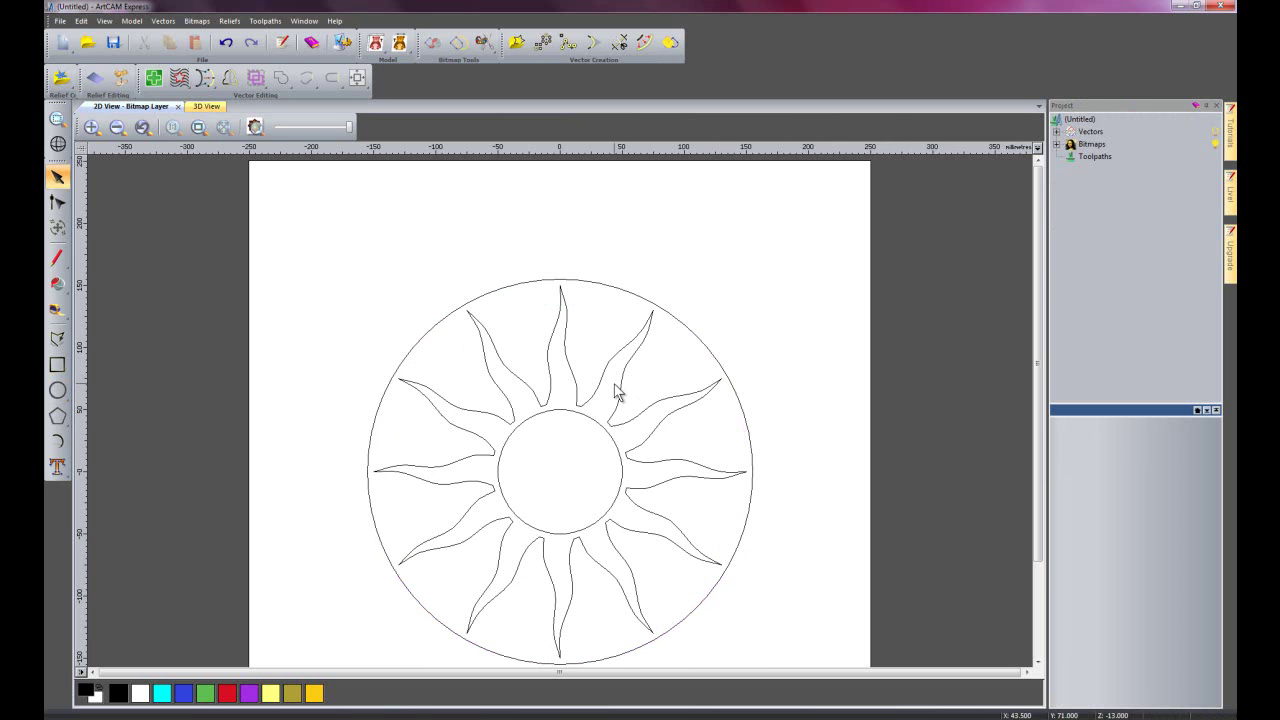
# Offset the sun outline outwards by 1 mm with sharp corners, keeping the original vector
pyautogui.click(567, 352)
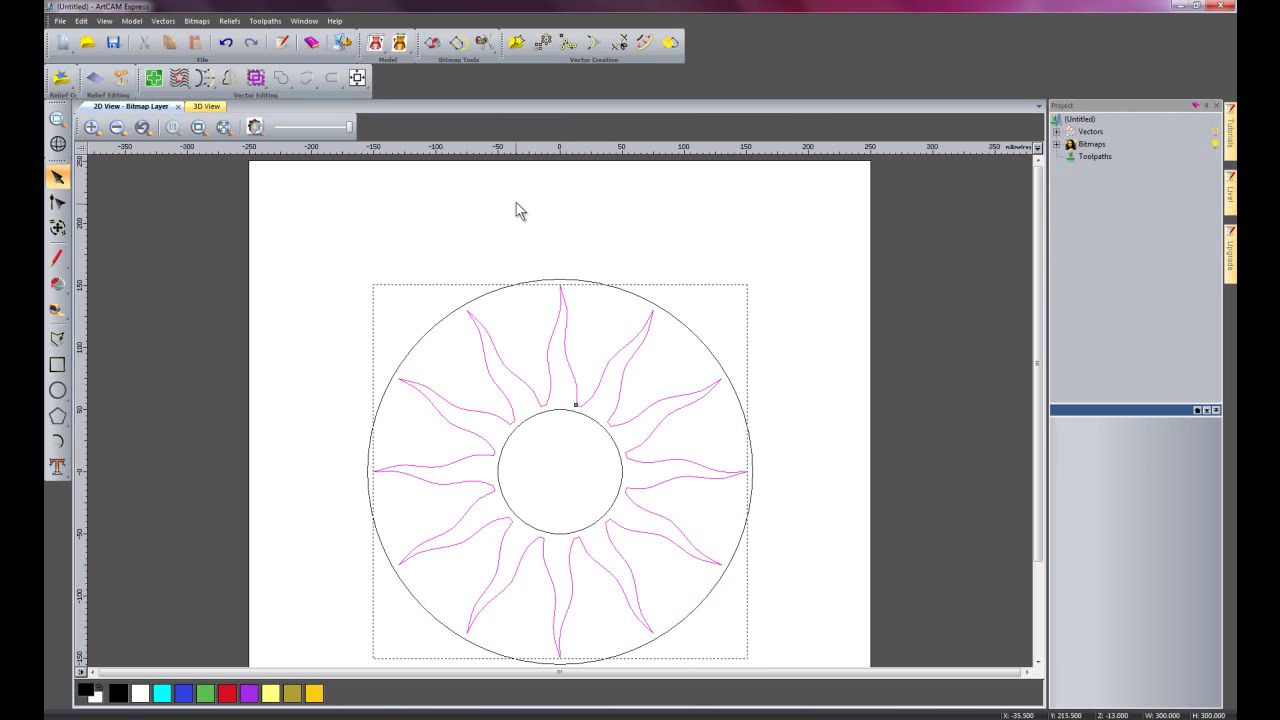
pyautogui.click(643, 42)
pyautogui.moveTo(330, 12); pyautogui.dragTo(196, 240)
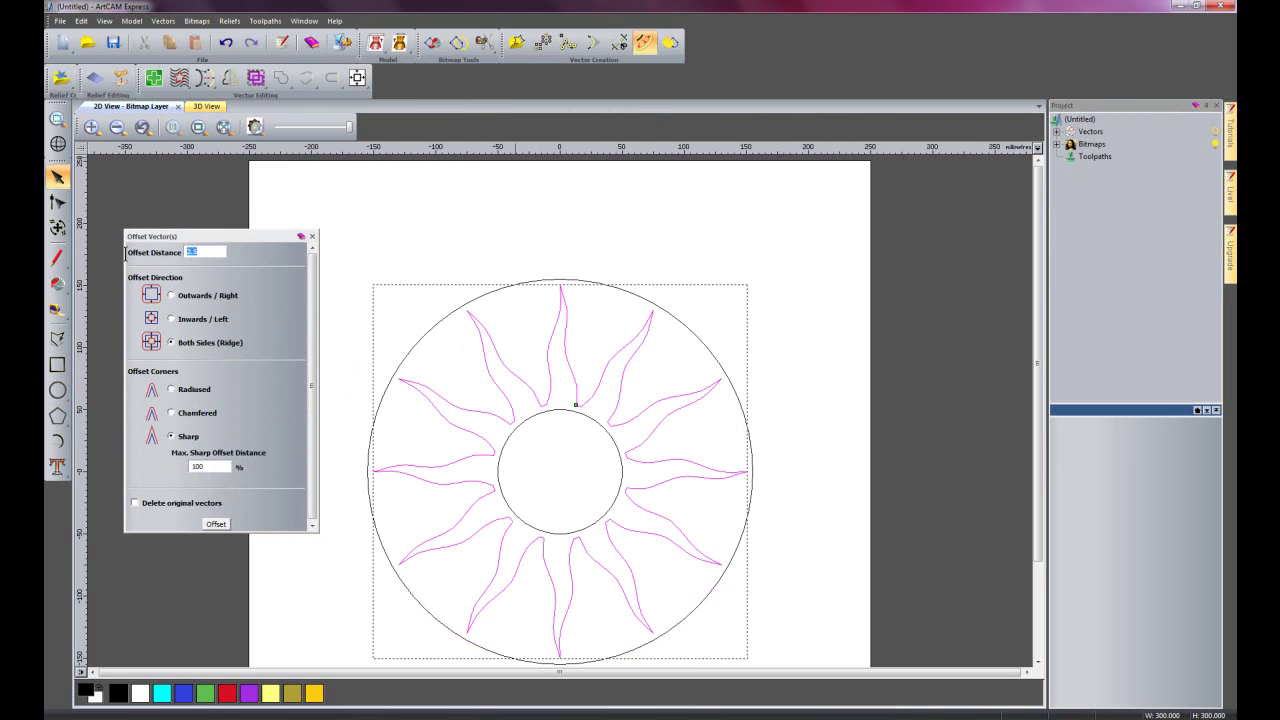
pyautogui.click(172, 296)
pyautogui.click(218, 526)
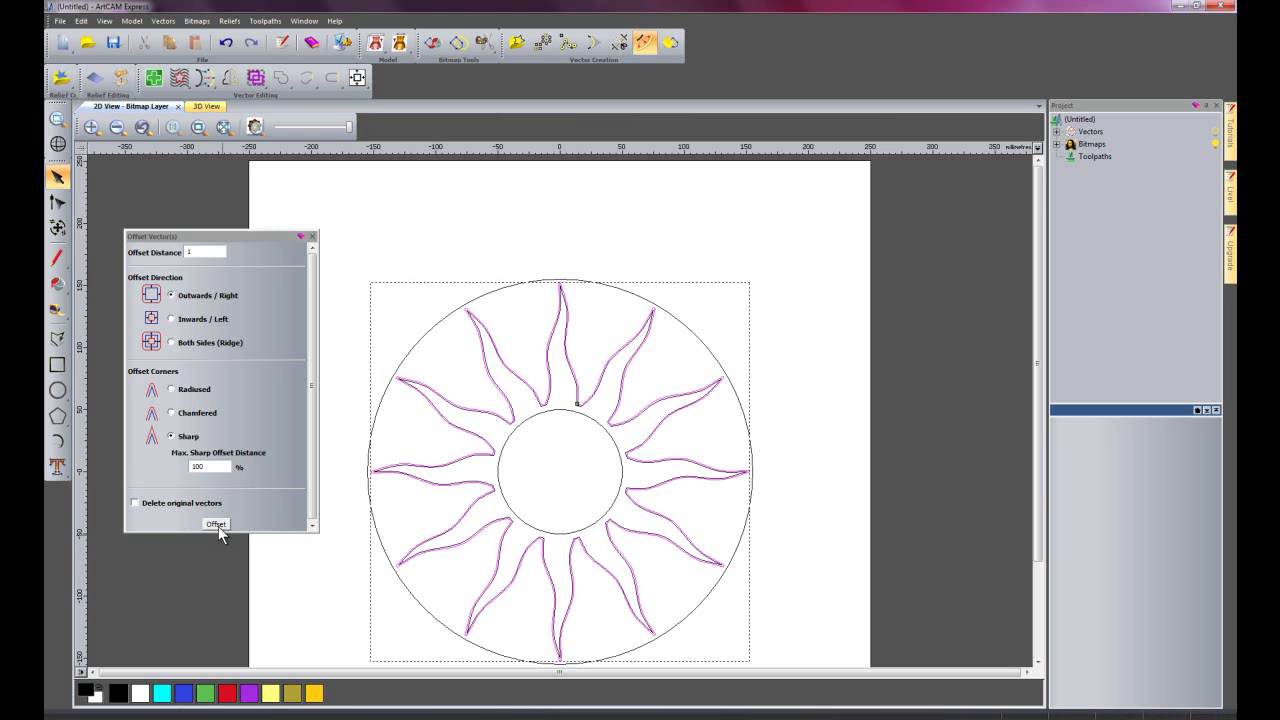
pyautogui.click(313, 237)
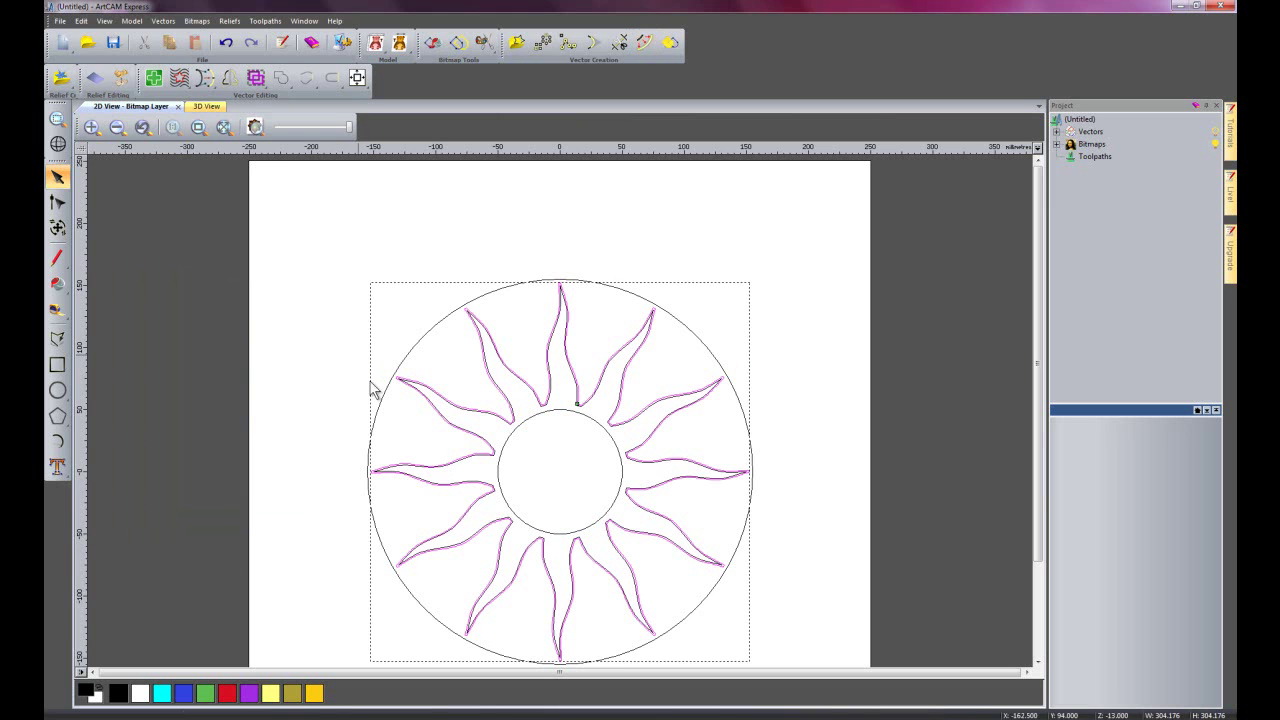
pyautogui.scroll(2, 463, 476)
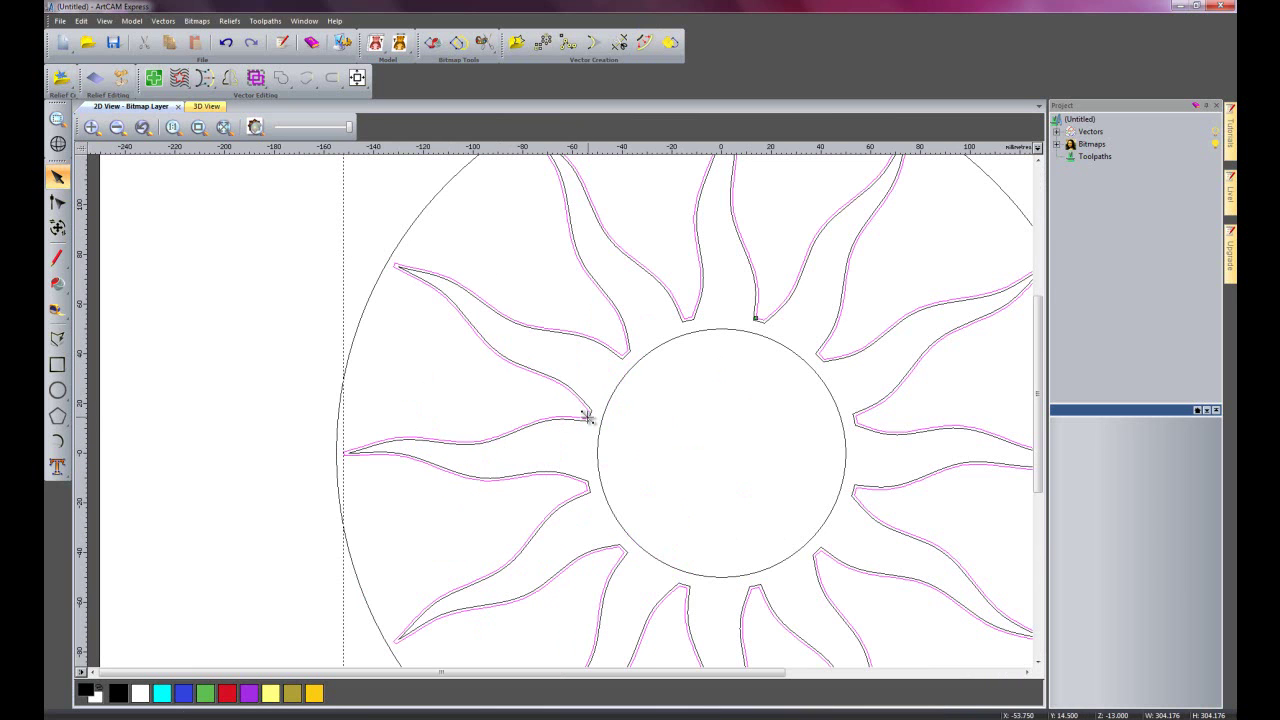
pyautogui.click(400, 309)
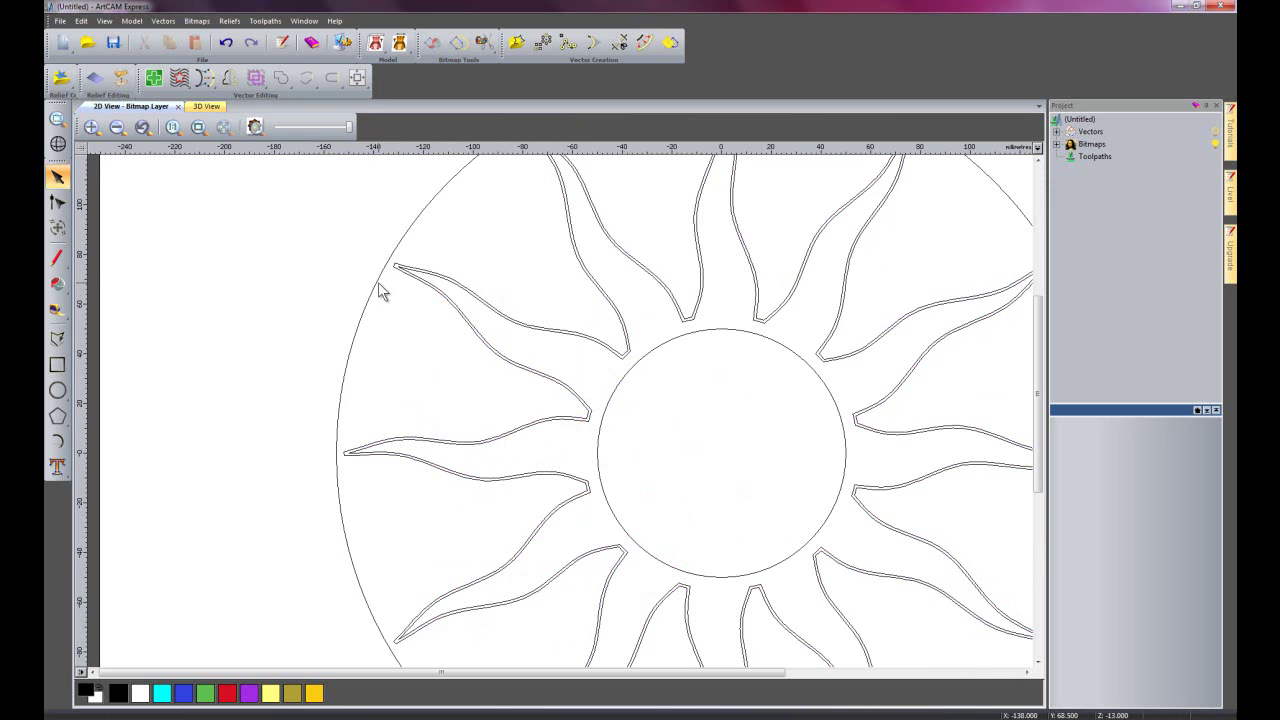
# Offset the 310 mm circle outwards by 5 mm with sharp corners, keeping the original circle
pyautogui.click(377, 278)
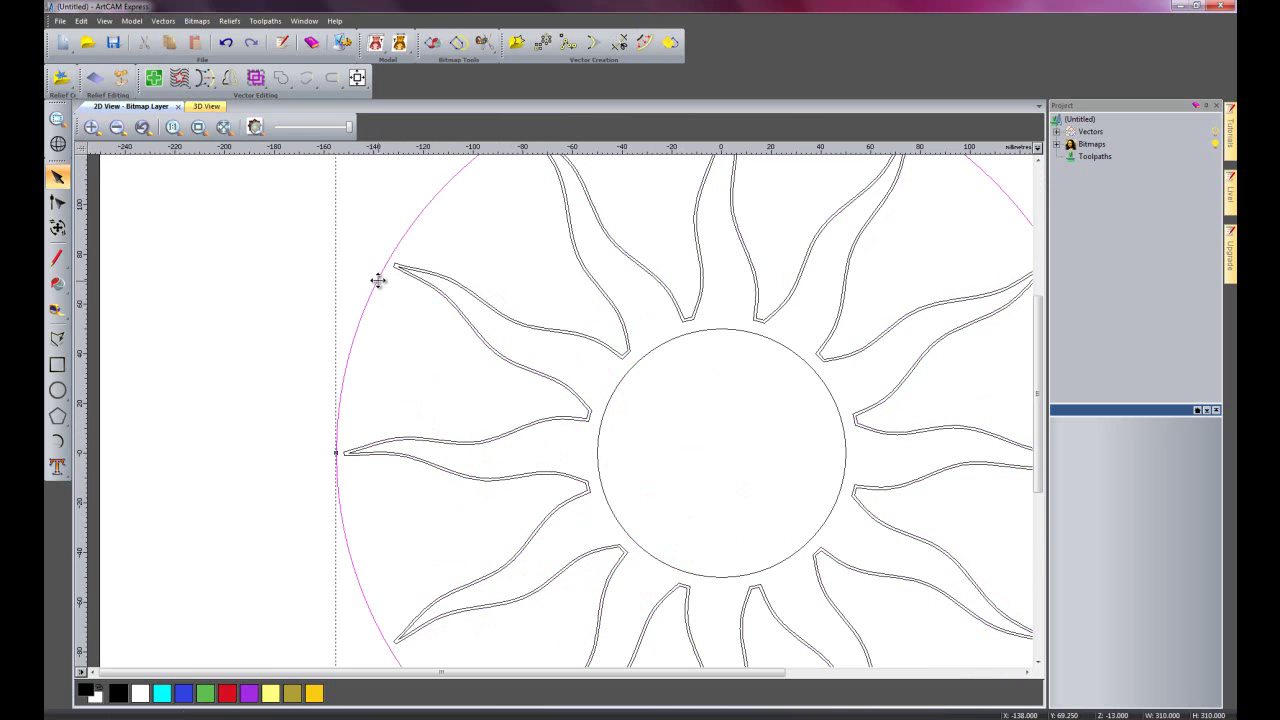
pyautogui.click(643, 43)
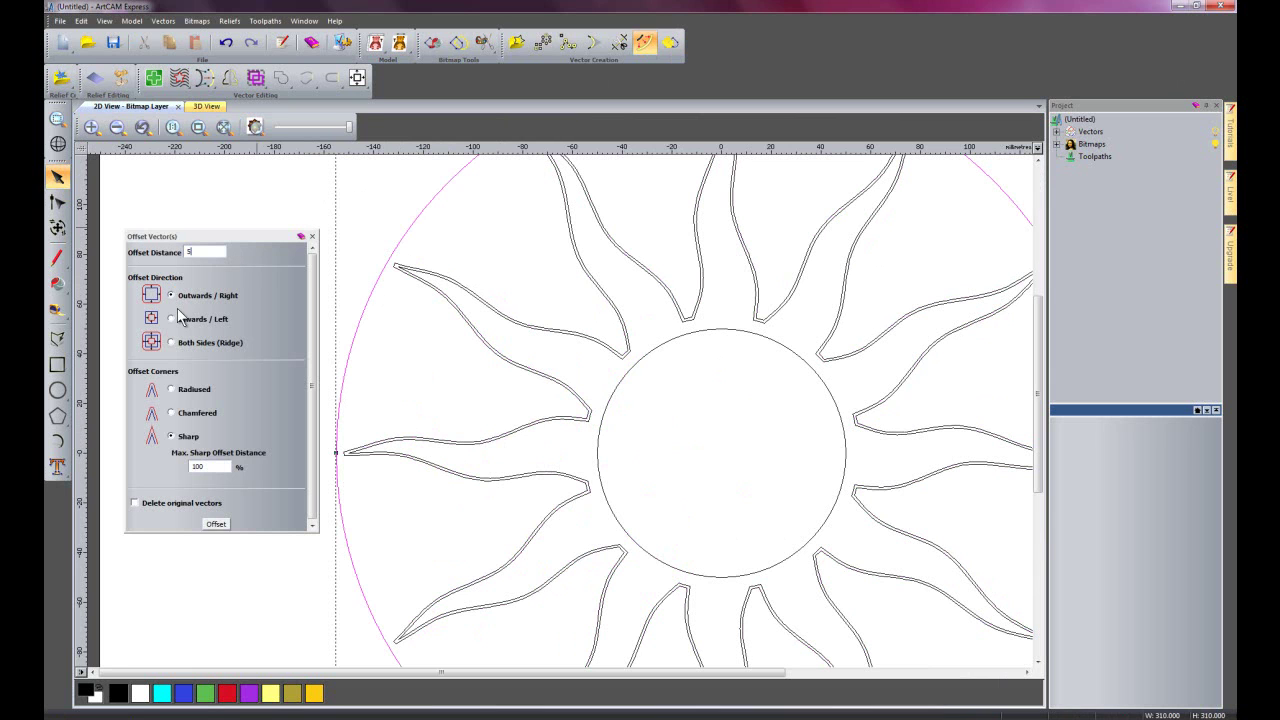
pyautogui.click(216, 524)
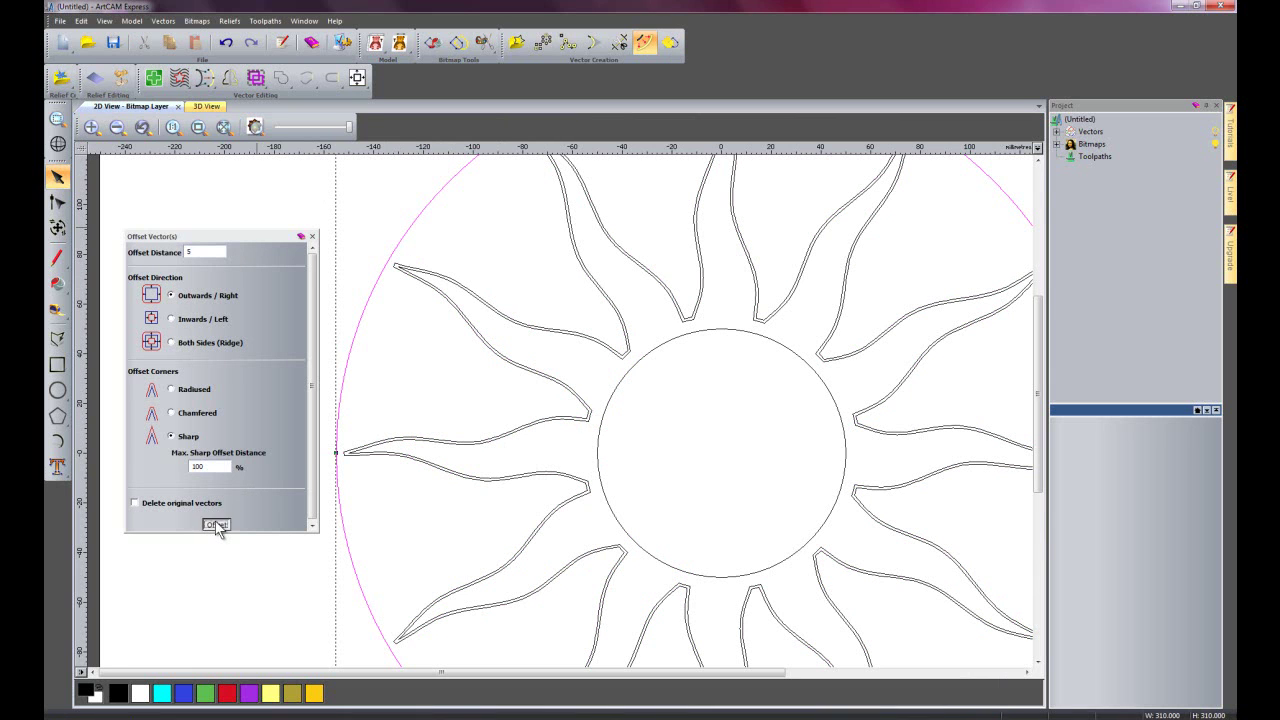
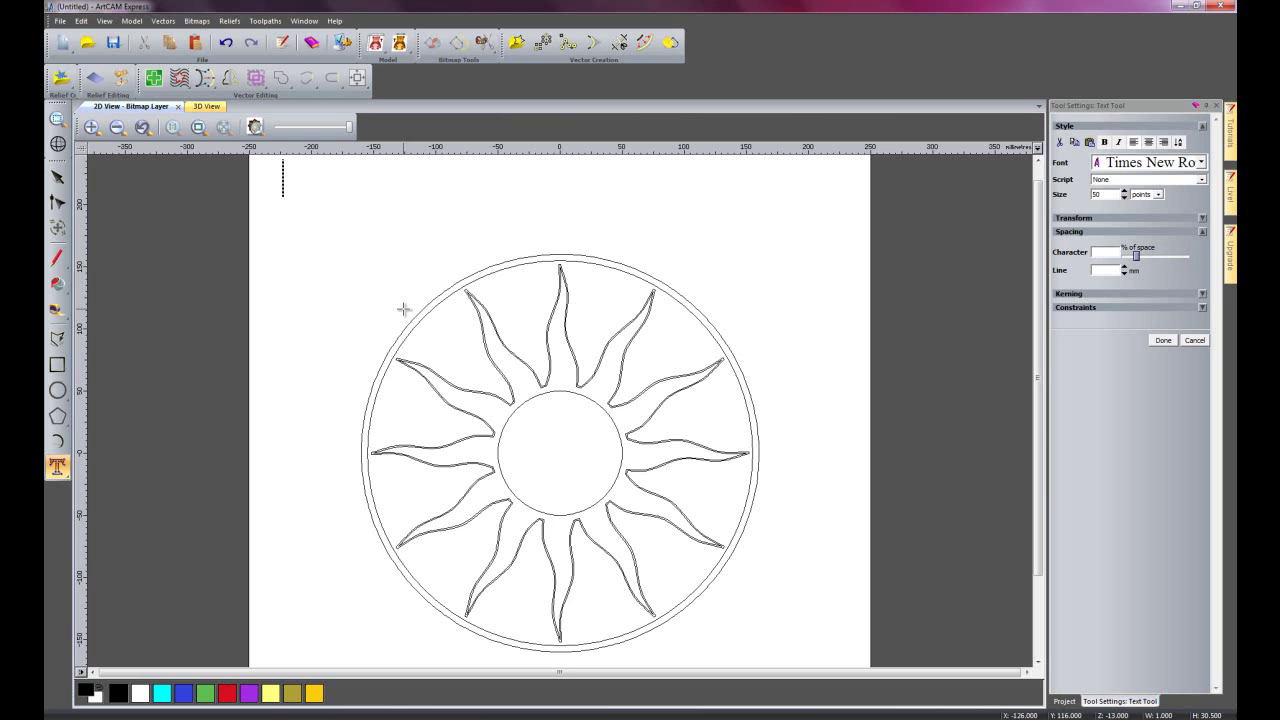
# Add a 50-point Times New Roman text line above the sun reading XII I II III IV V VI VII VIII IX X XI
pyautogui.write('XII')
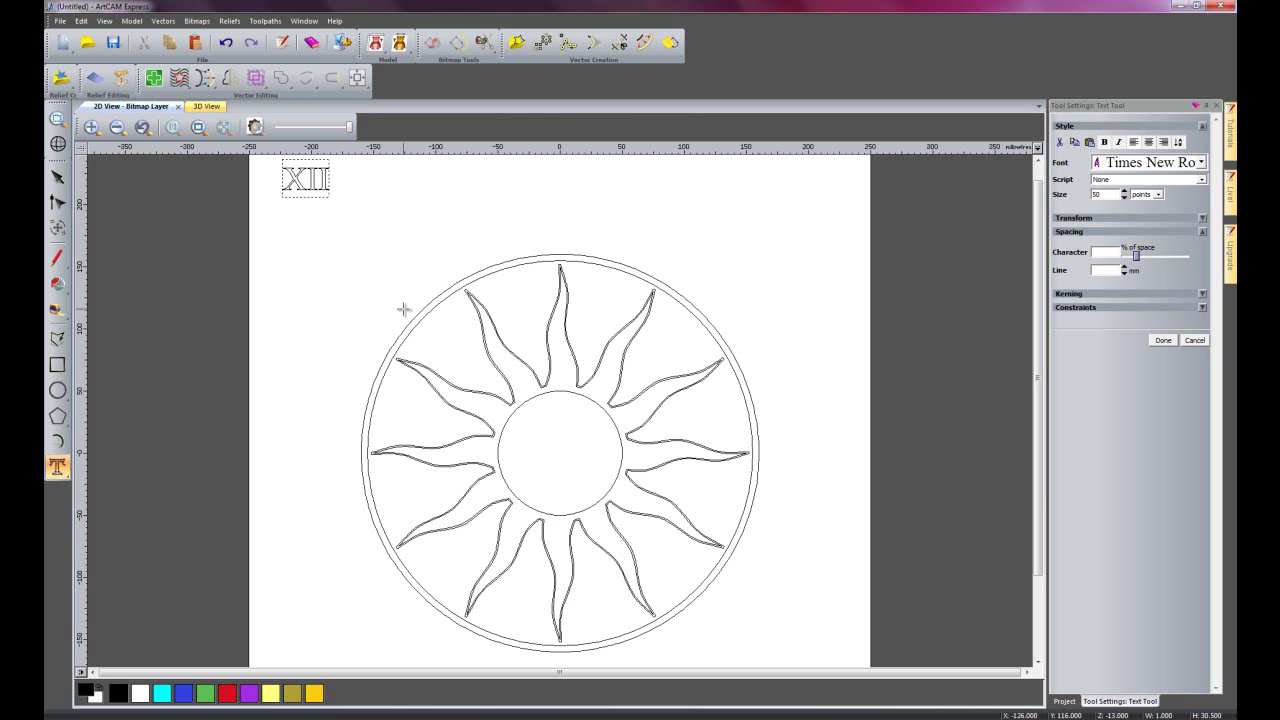
pyautogui.write(' I II III')
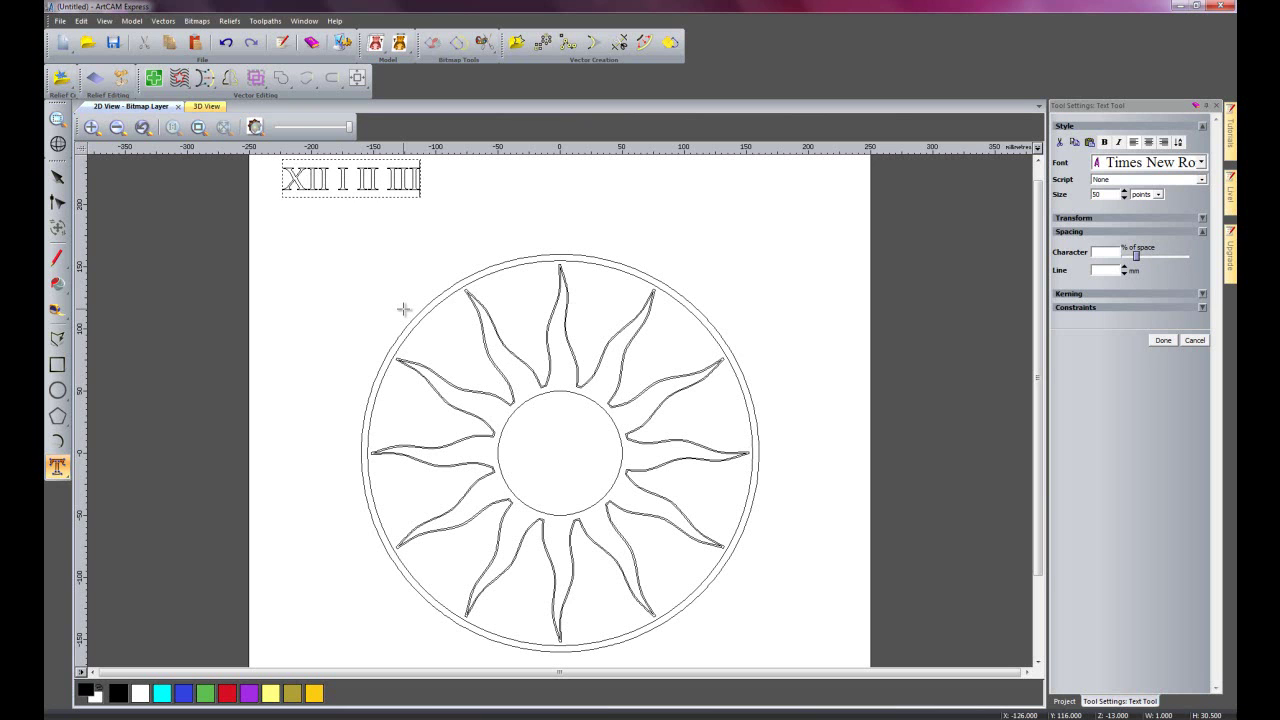
pyautogui.write(' IV V V')
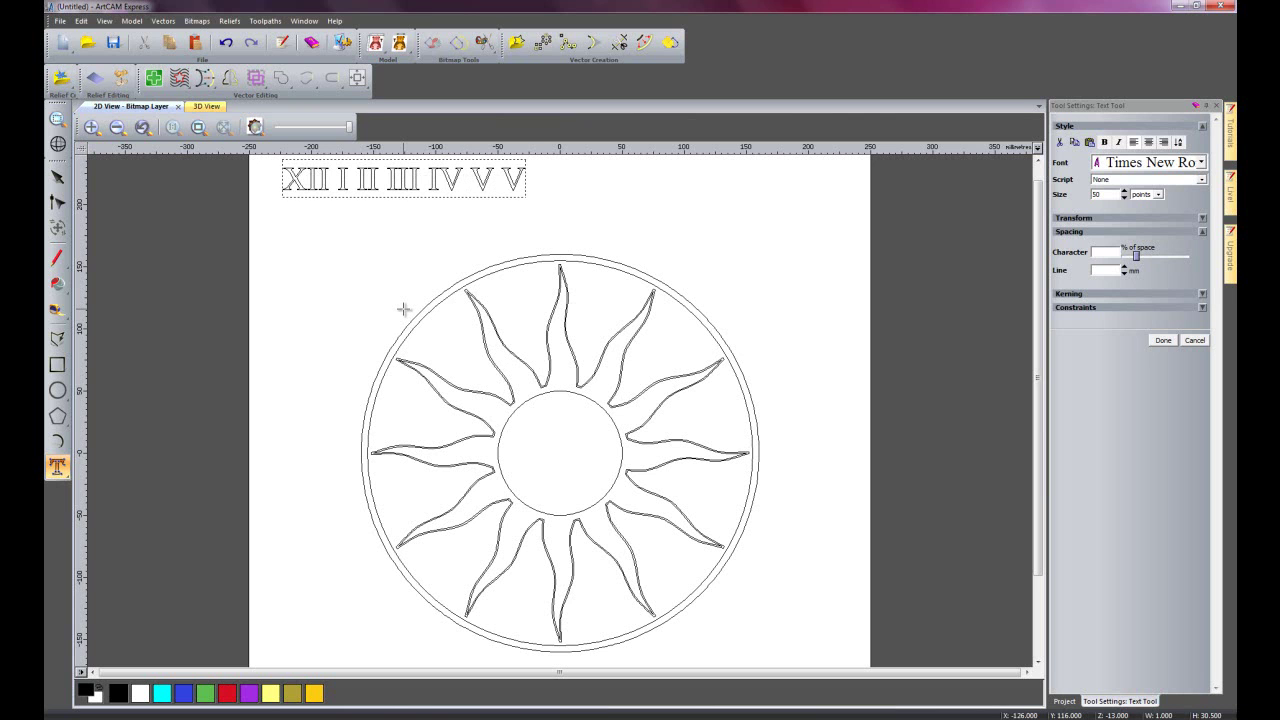
pyautogui.write('I VII VII')
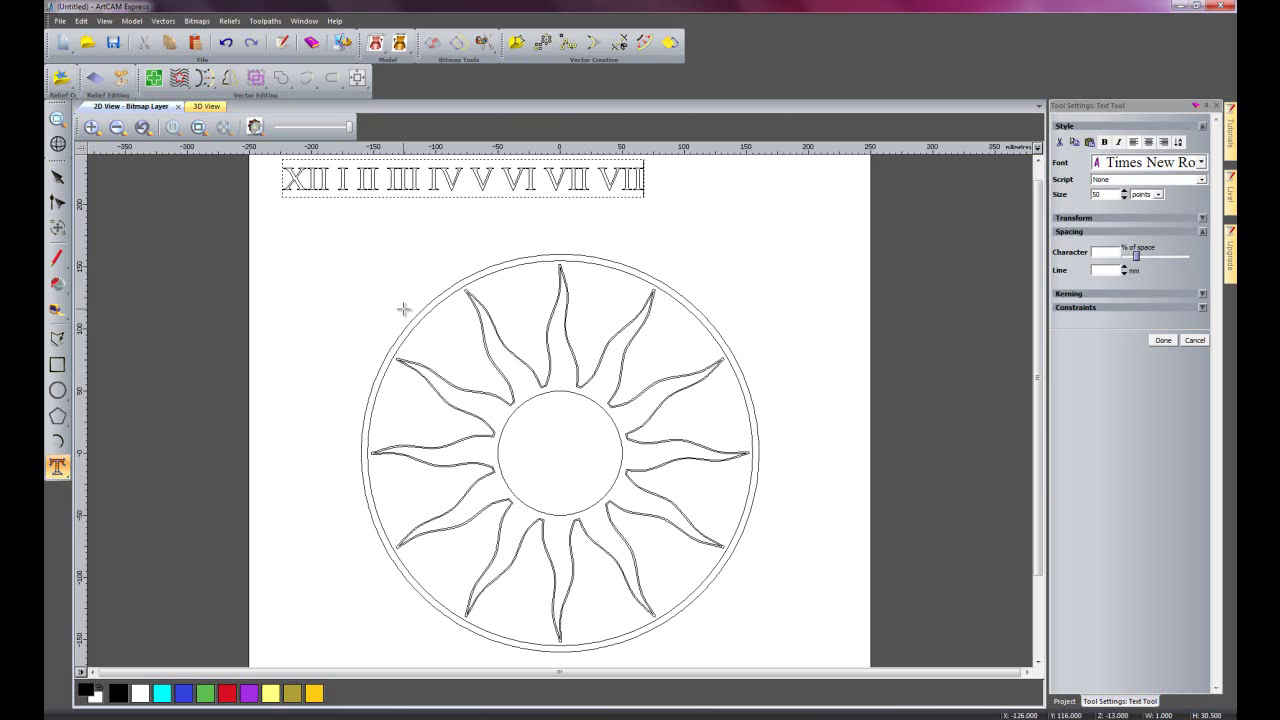
pyautogui.write('I IX X')
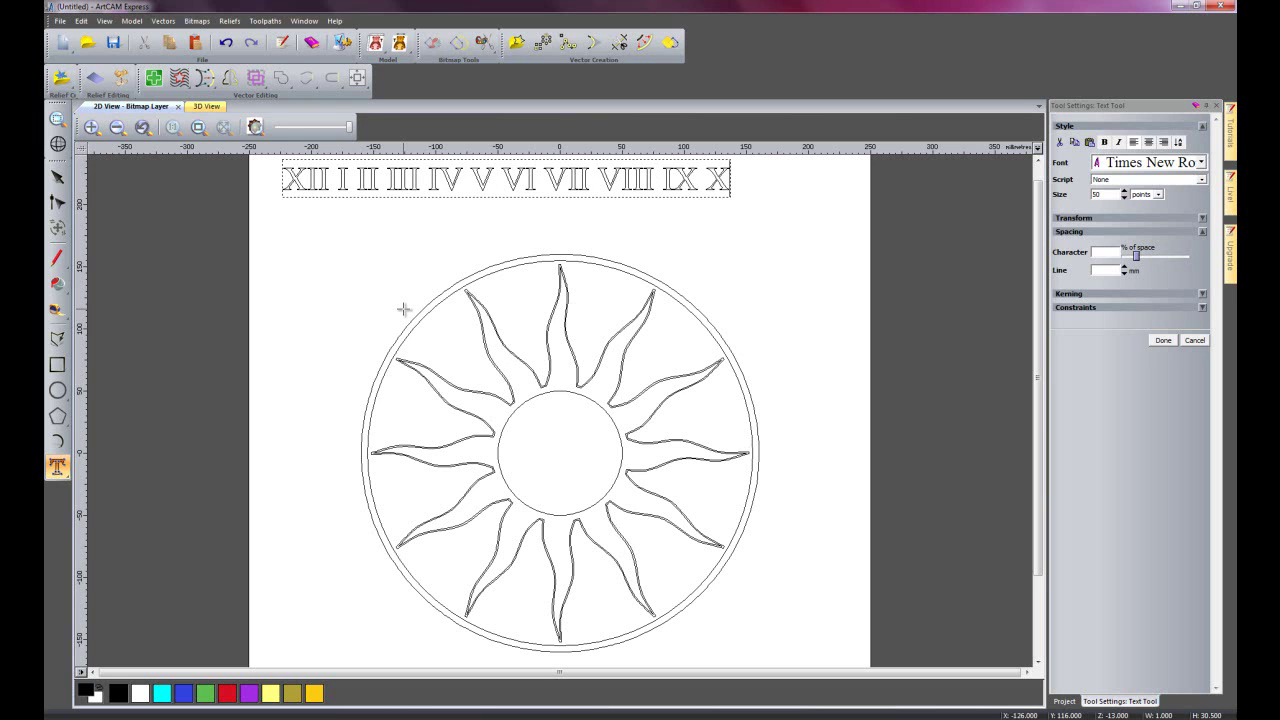
pyautogui.write(' XI')
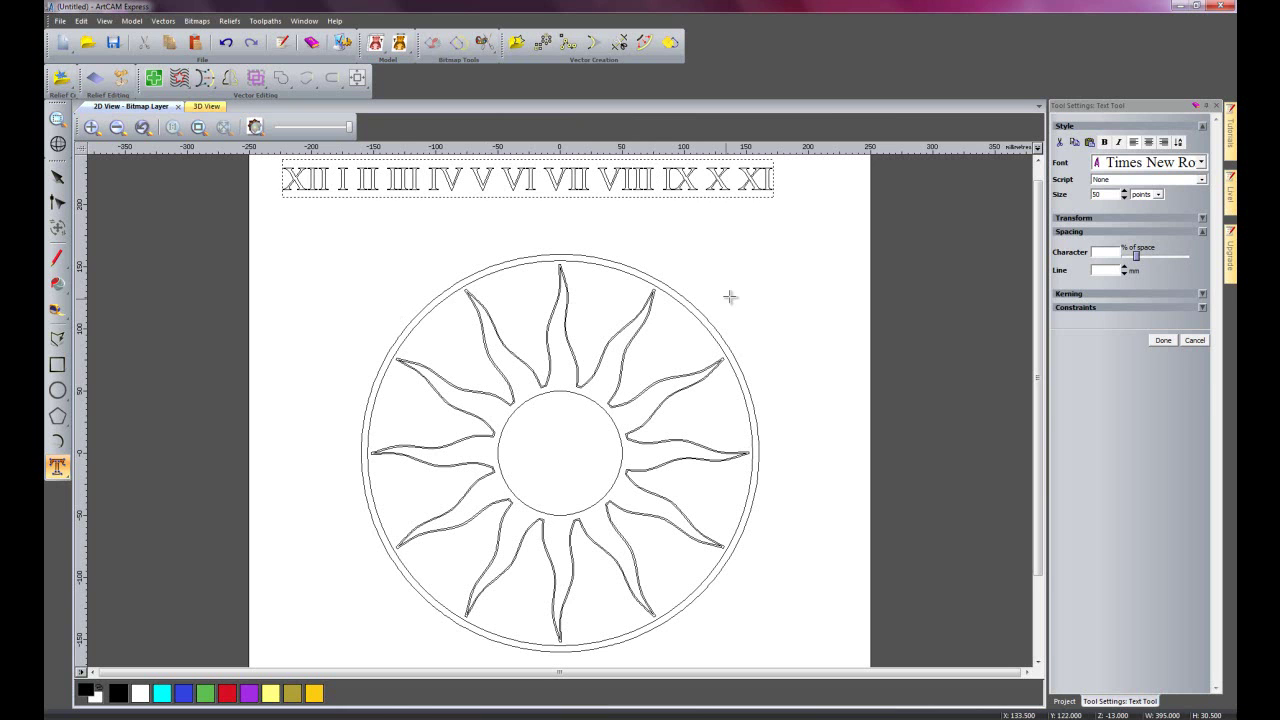
pyautogui.press('Escape')
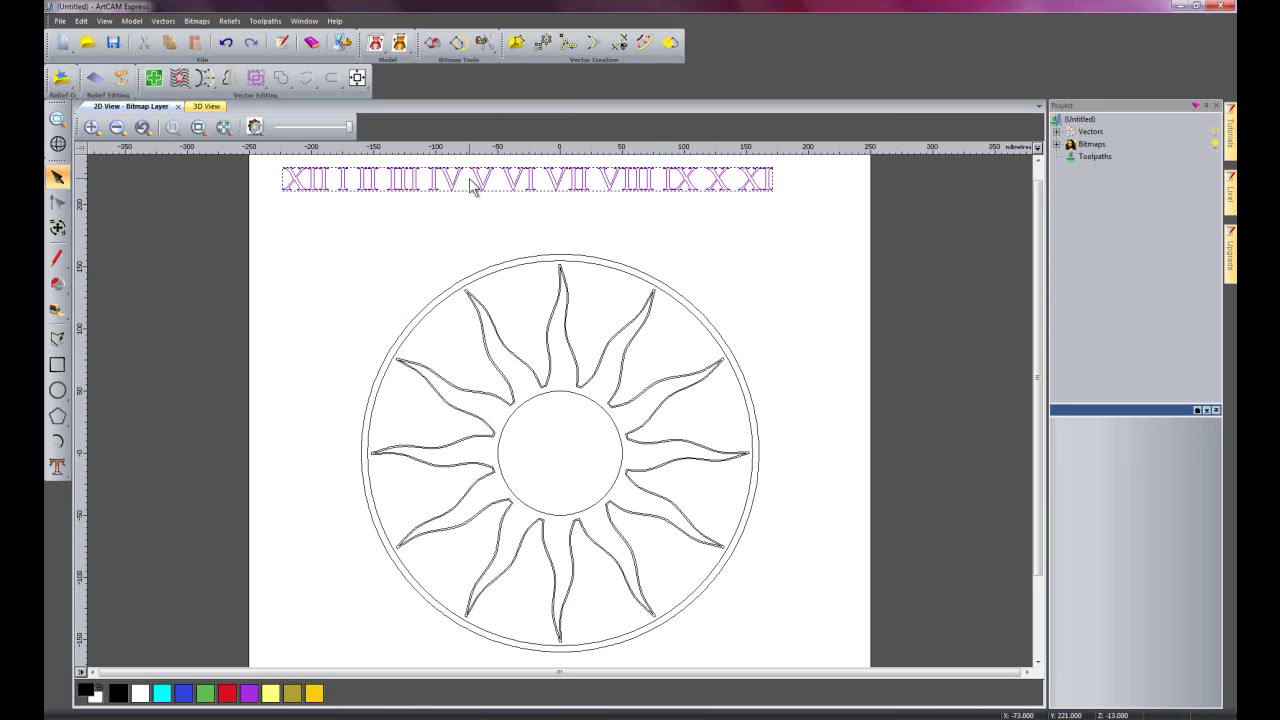
# Wrap the numeral line around the outside of the outer circle at a 5 mm distance, with XII centred above the uppermost ray
pyautogui.keyDown('shift'); pyautogui.click(506, 259); pyautogui.keyUp('shift')
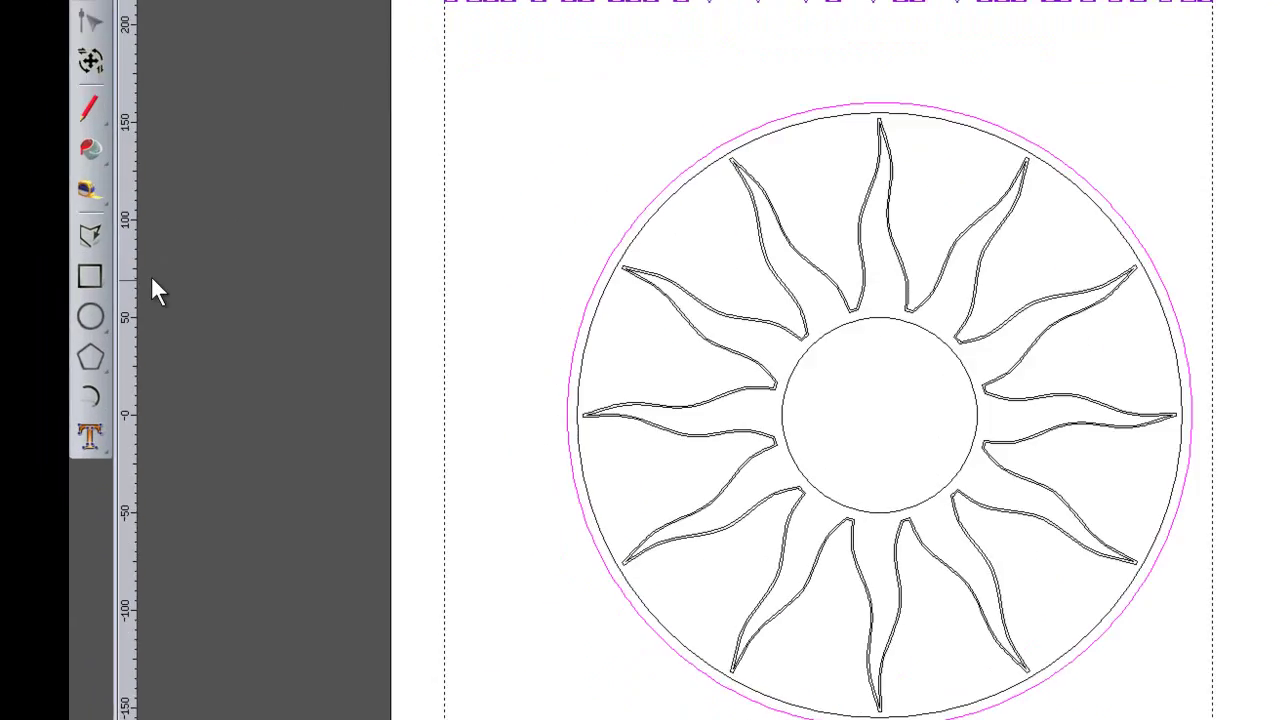
pyautogui.click(57, 465)
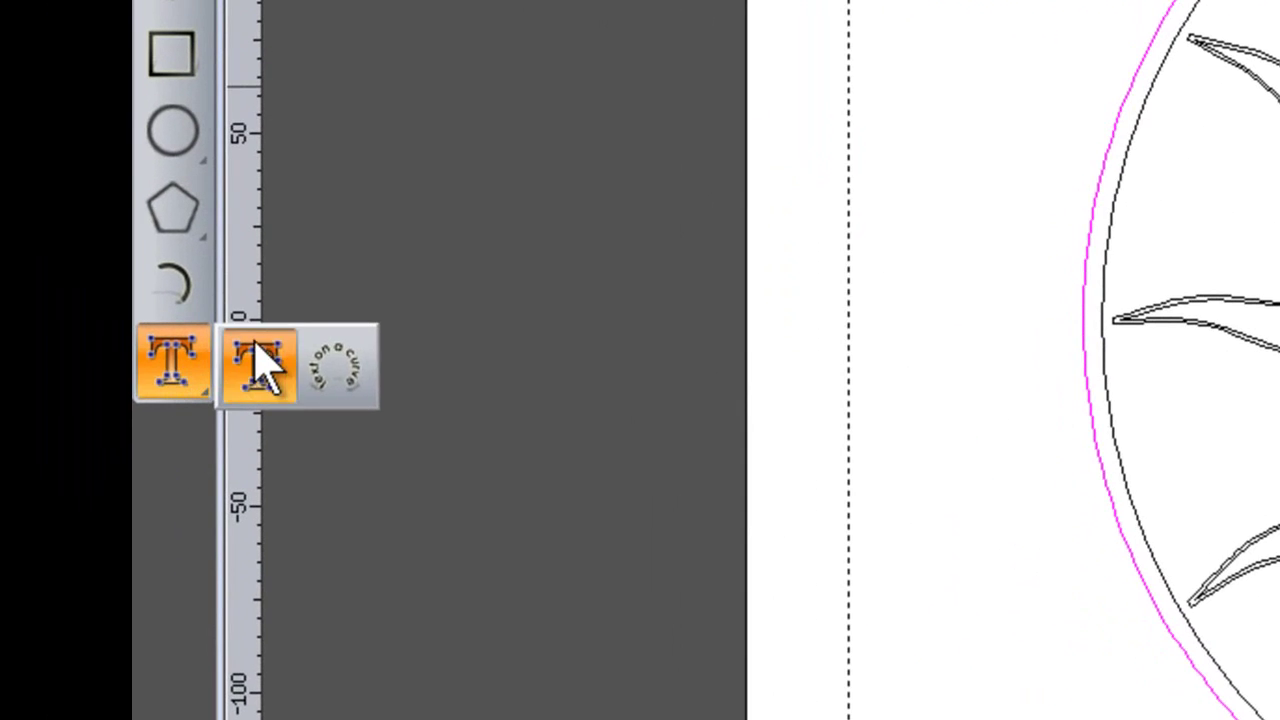
pyautogui.click(351, 365)
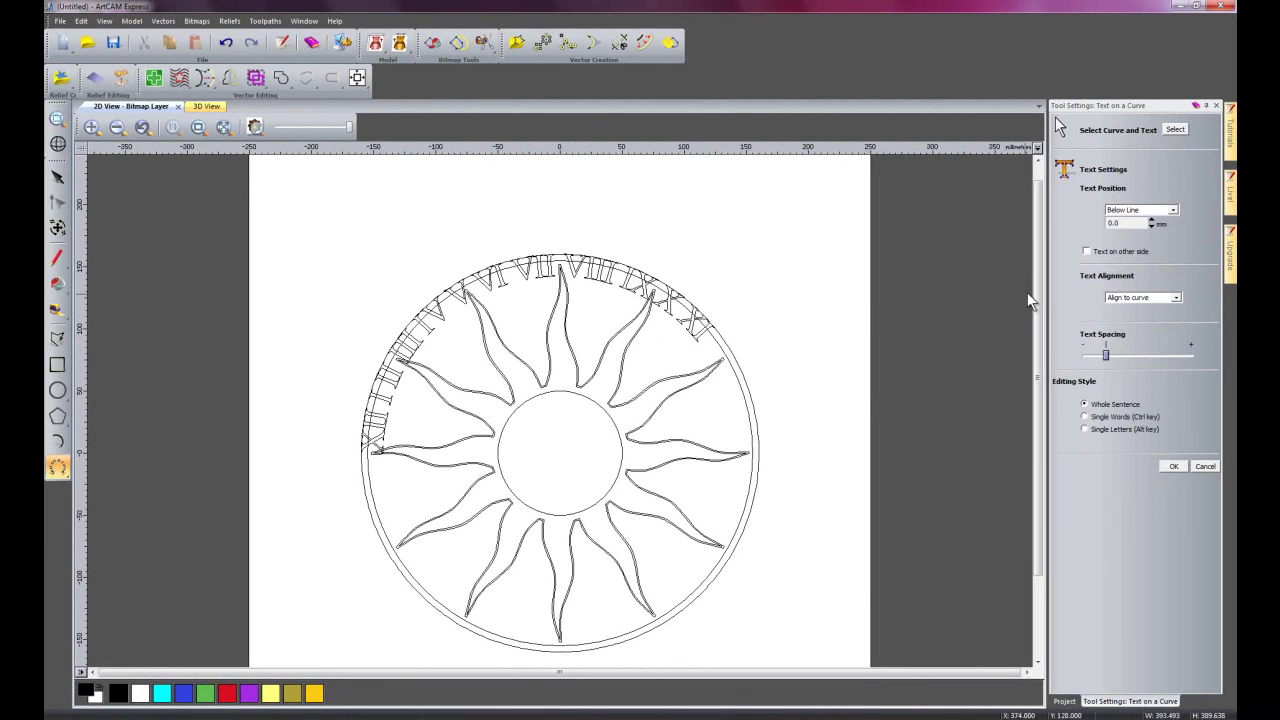
pyautogui.click(1143, 211)
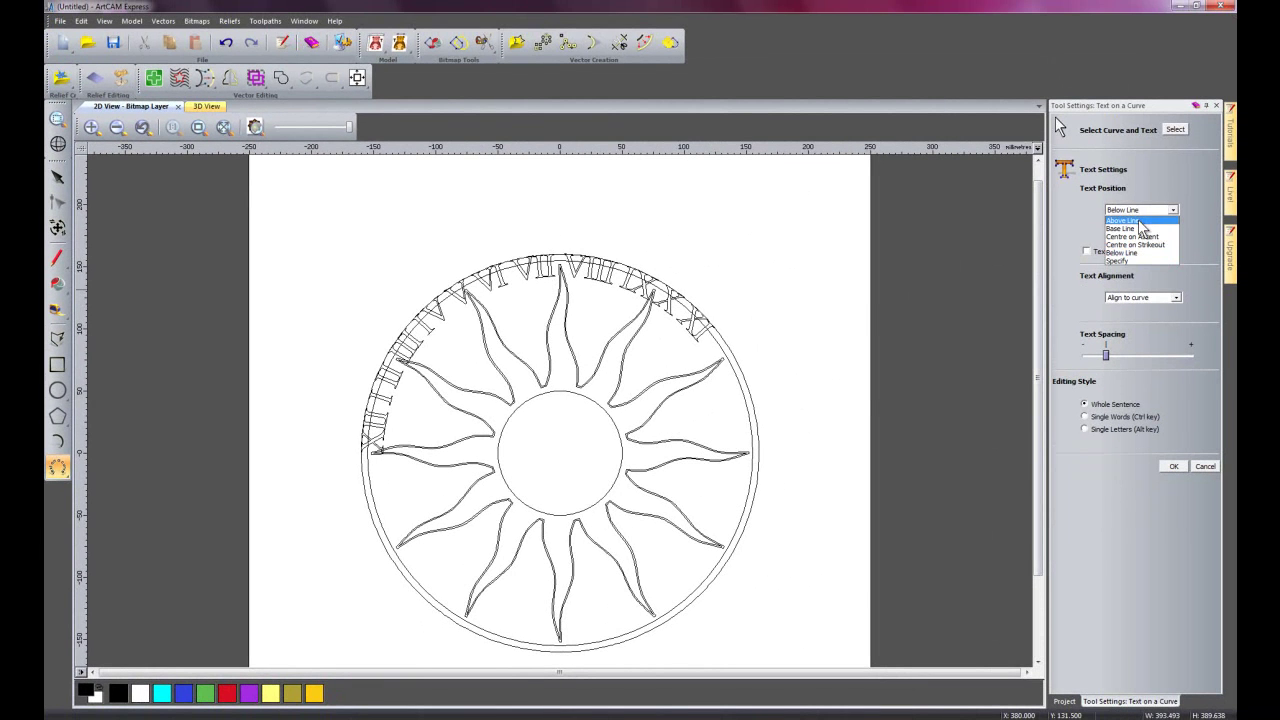
pyautogui.click(1139, 222)
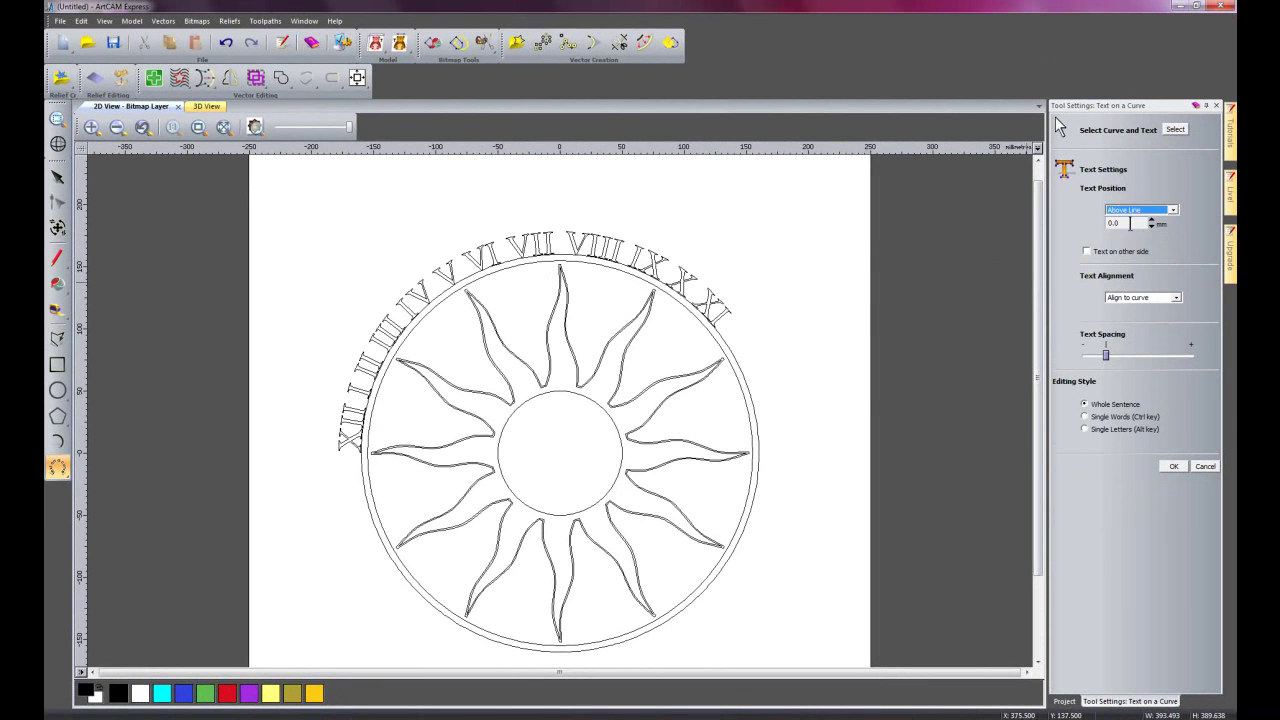
pyautogui.doubleClick(1129, 222)
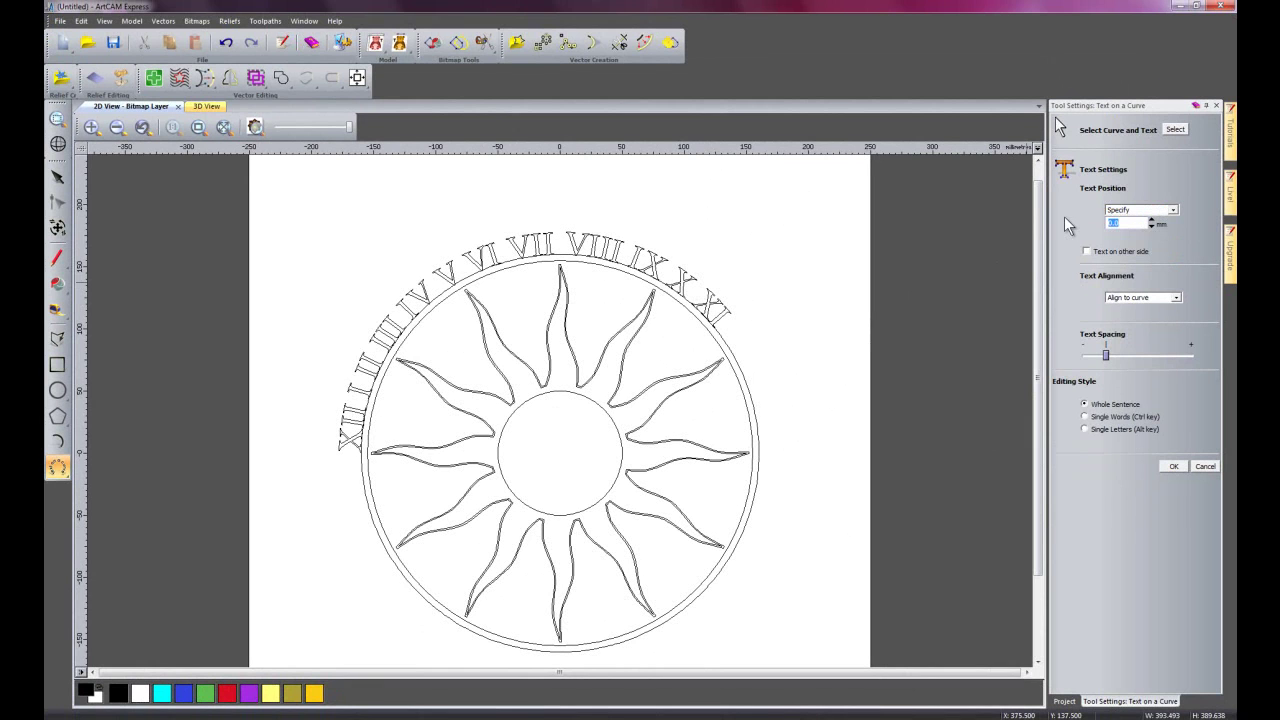
pyautogui.write('5')
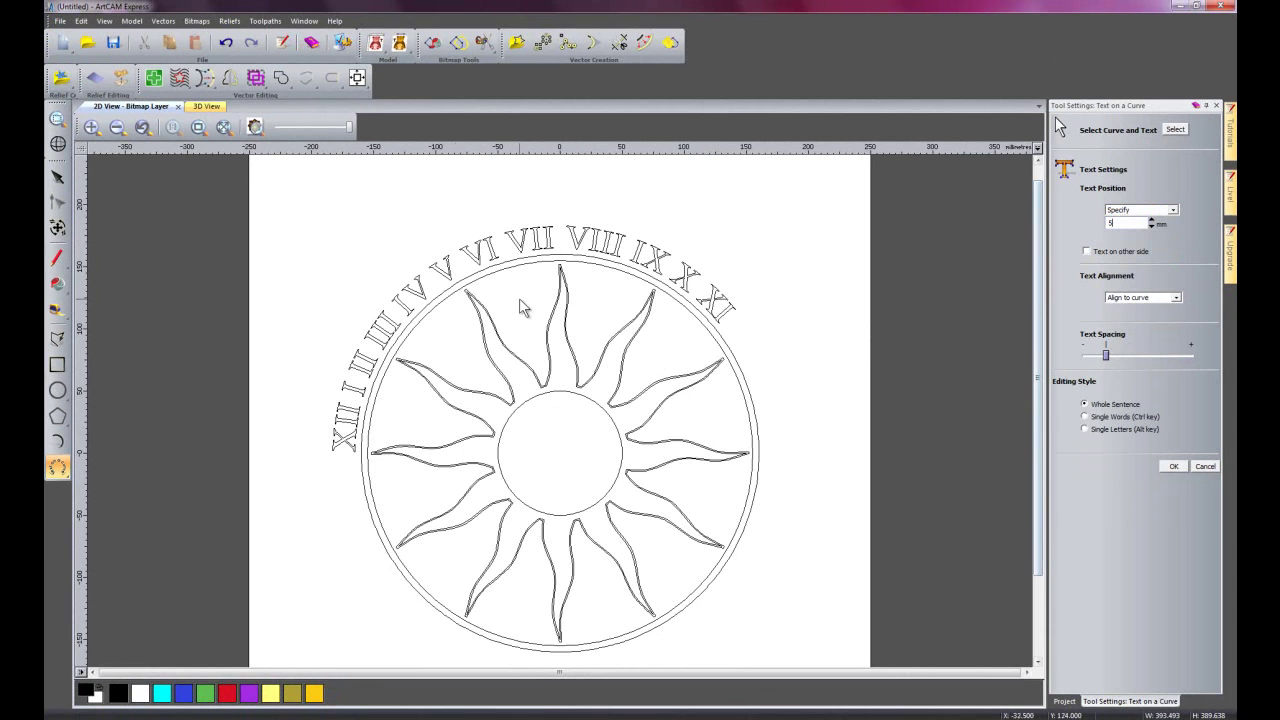
pyautogui.click(343, 421)
pyautogui.moveTo(343, 421); pyautogui.dragTo(568, 231)
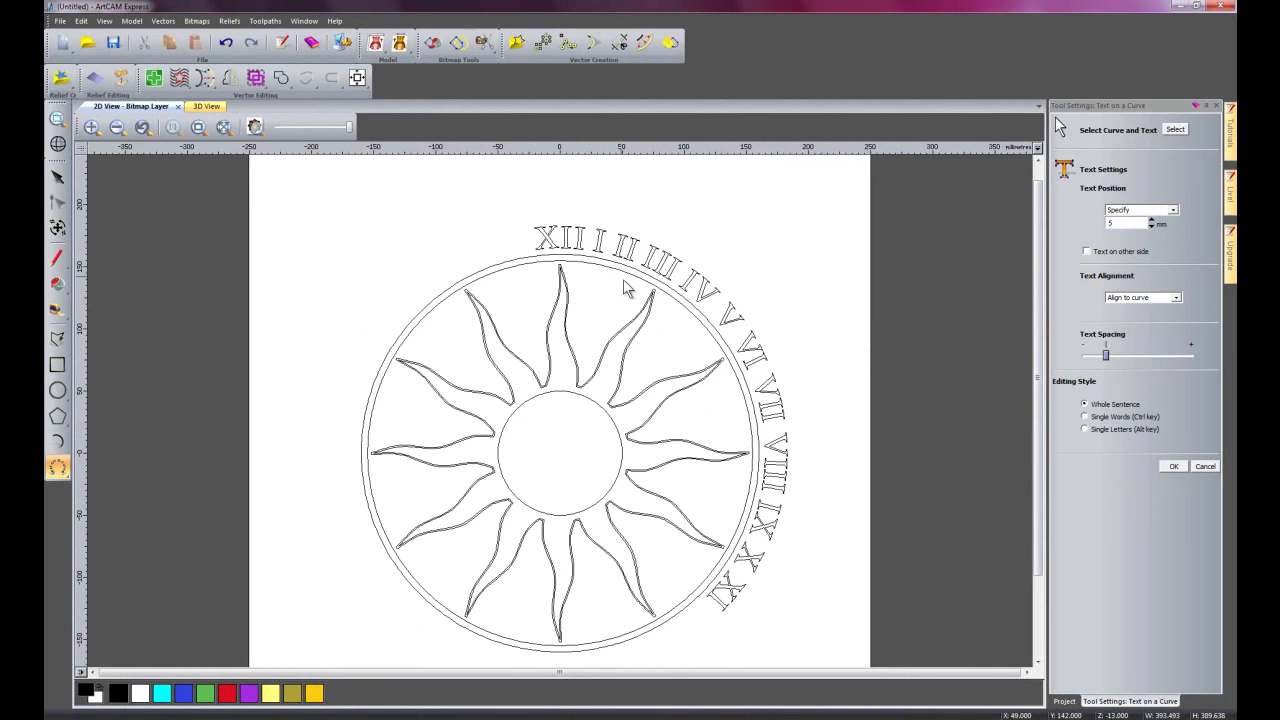
# Switch the curved text to single-word editing and place XI, X, IX, VIII and VII beside their matching rays
pyautogui.click(1084, 416)
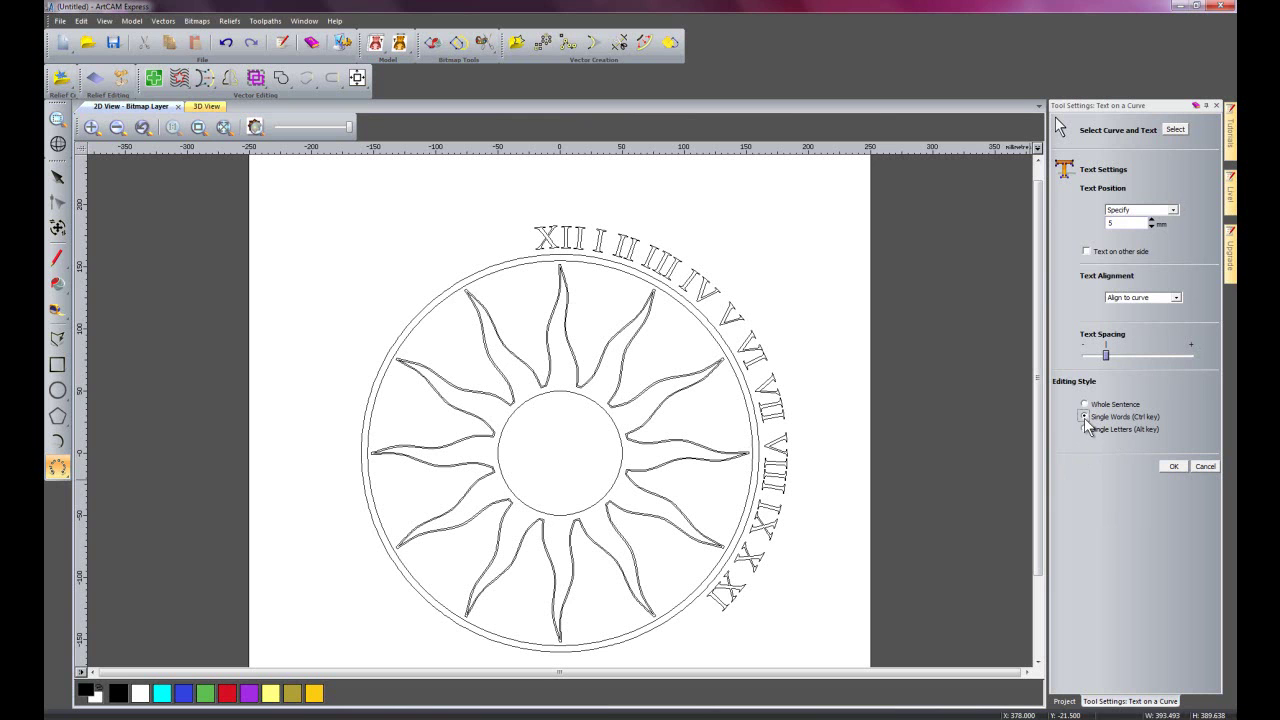
pyautogui.moveTo(738, 594); pyautogui.dragTo(430, 258)
pyautogui.moveTo(748, 556); pyautogui.dragTo(352, 334)
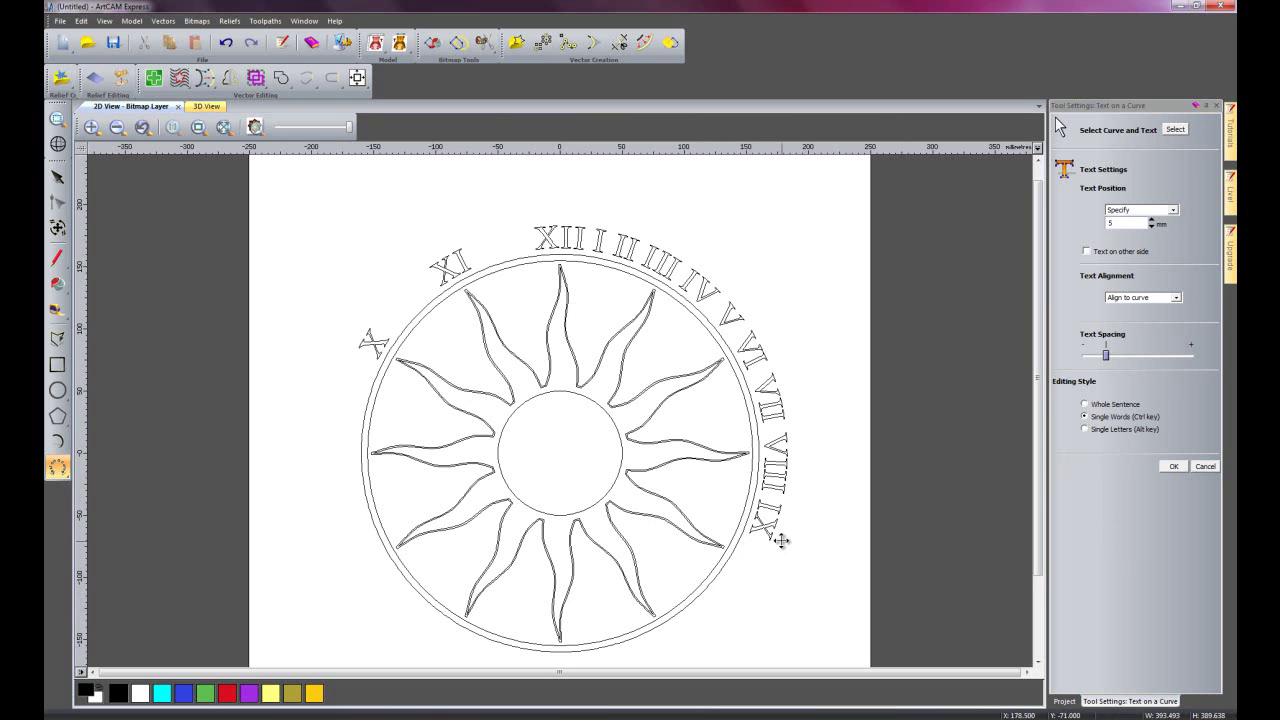
pyautogui.moveTo(773, 535); pyautogui.dragTo(343, 447)
pyautogui.moveTo(775, 473); pyautogui.dragTo(428, 523)
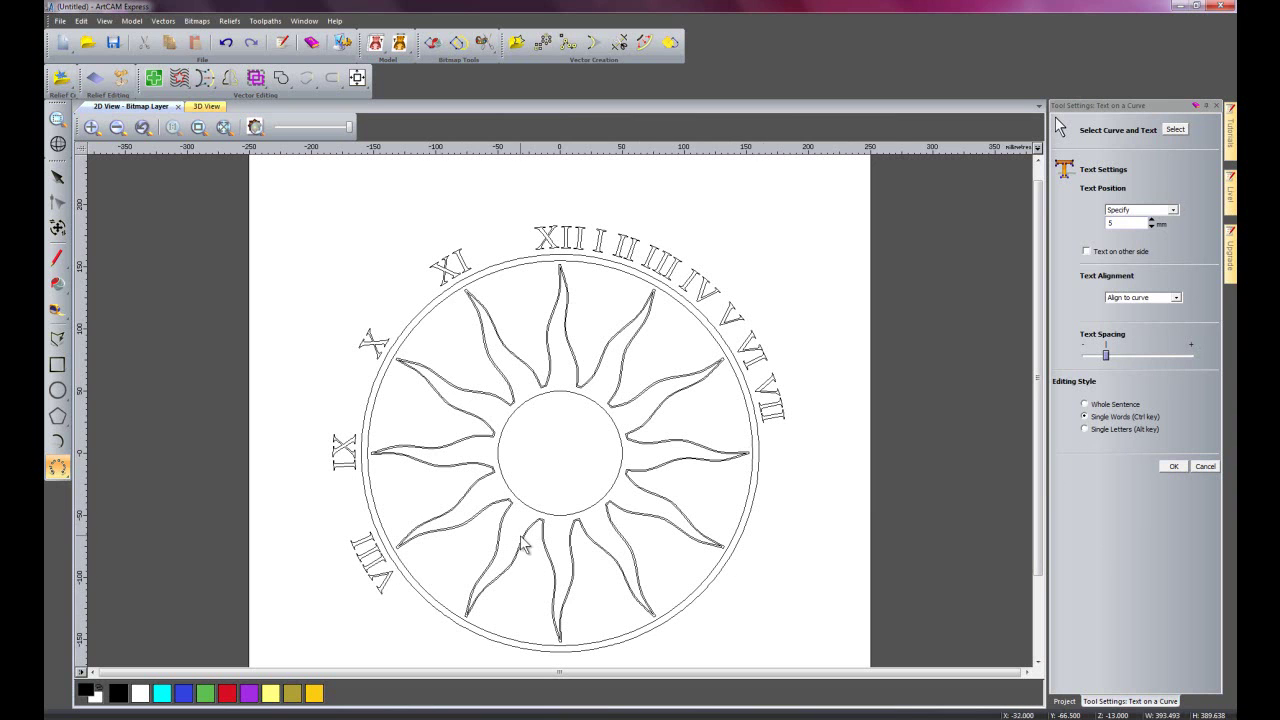
pyautogui.moveTo(781, 412); pyautogui.dragTo(466, 598)
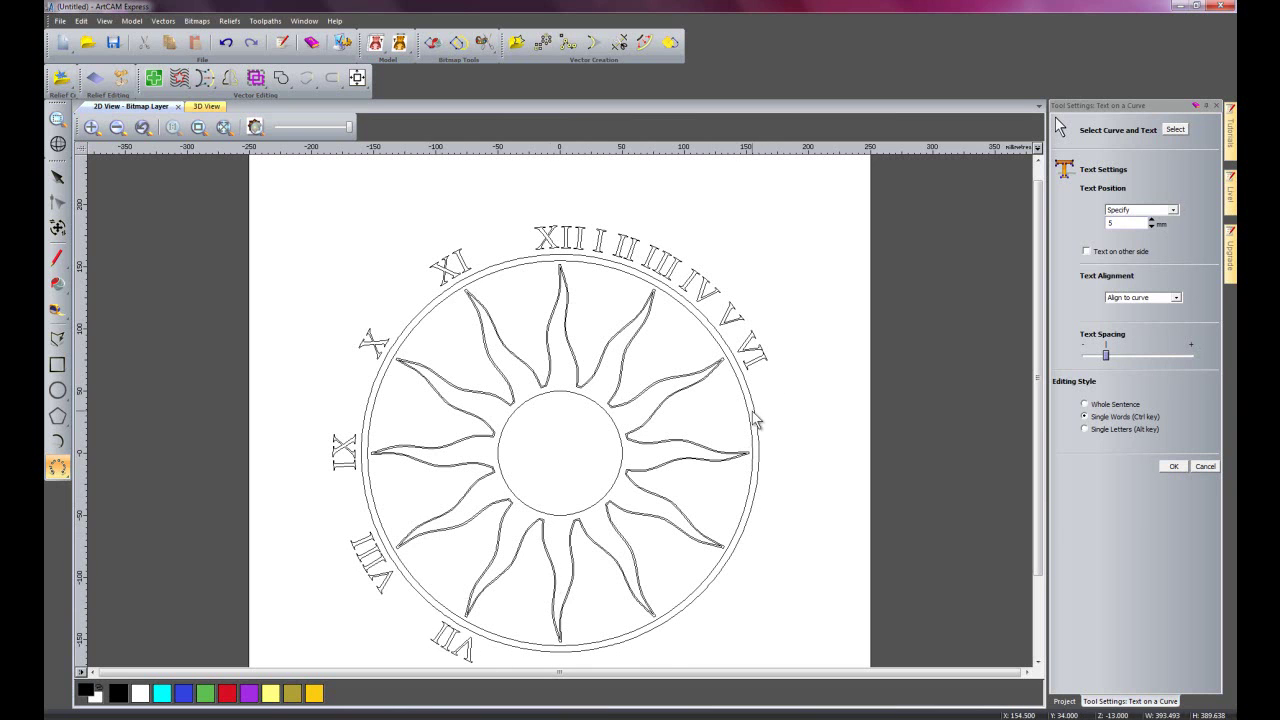
# Place VI, V, IV, III, II and I beside their matching rays and accept the curved text
pyautogui.moveTo(760, 350); pyautogui.dragTo(556, 647)
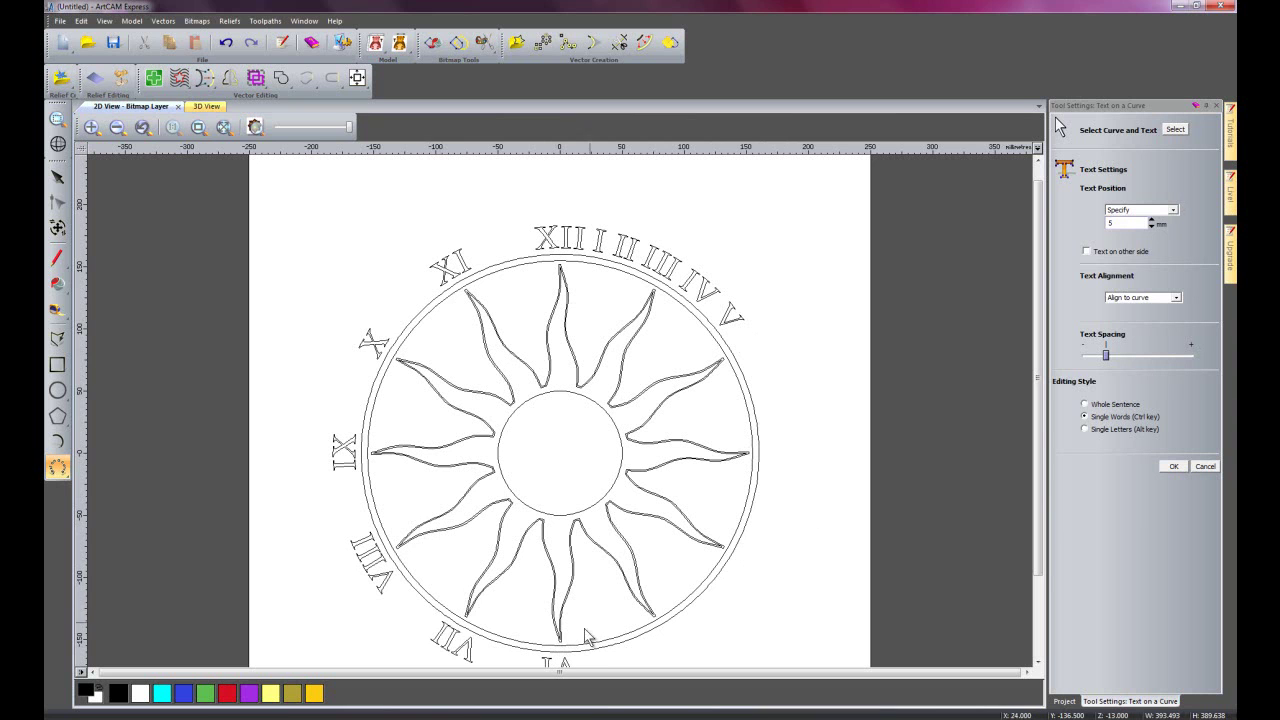
pyautogui.moveTo(736, 320); pyautogui.dragTo(668, 647)
pyautogui.moveTo(703, 287); pyautogui.dragTo(752, 566)
pyautogui.moveTo(662, 265); pyautogui.dragTo(802, 465)
pyautogui.moveTo(628, 246); pyautogui.dragTo(748, 347)
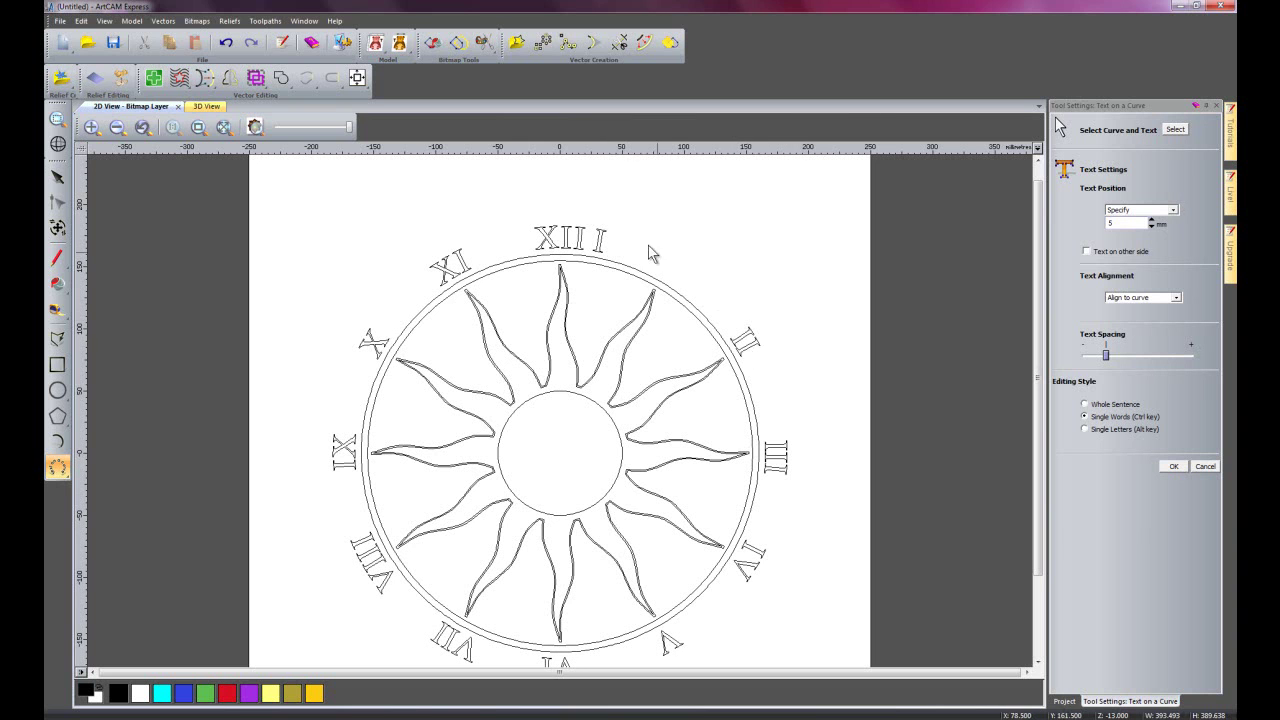
pyautogui.moveTo(598, 240); pyautogui.dragTo(670, 262)
pyautogui.click(1174, 466)
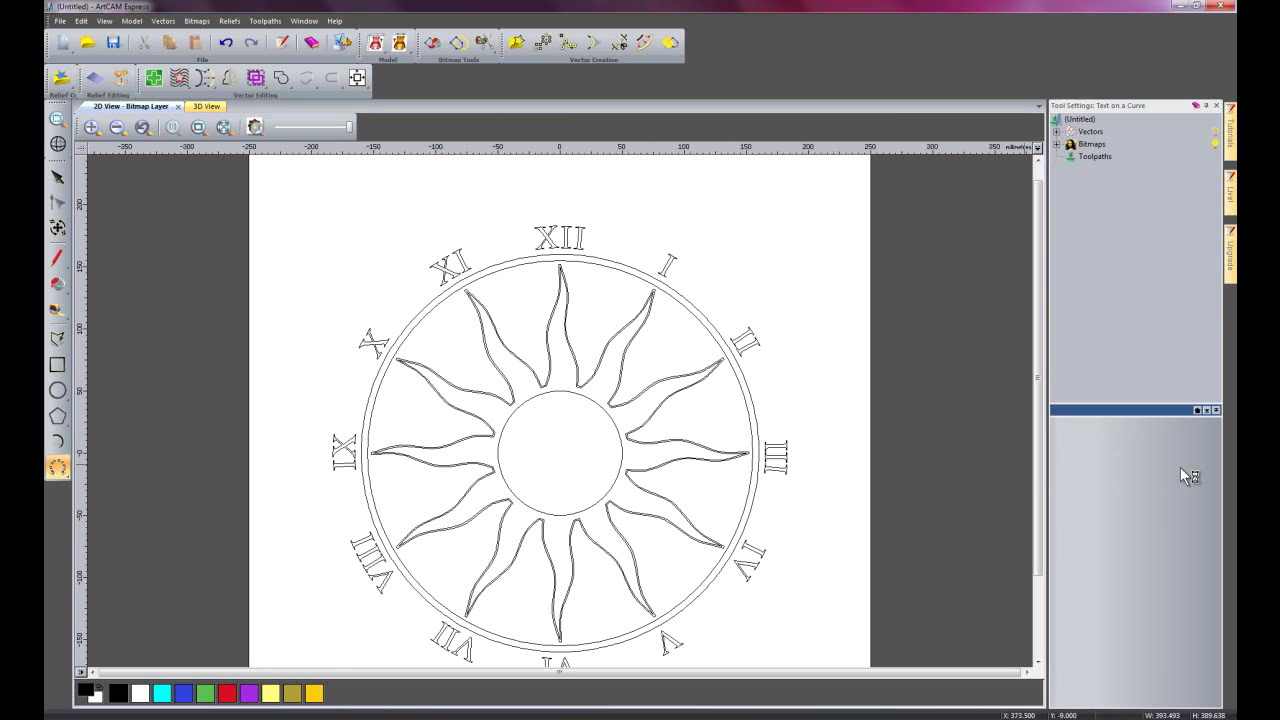
# Offset the circle just inside the numerals outwards by 30 mm with sharp corners, keeping the original vector
pyautogui.click(822, 398)
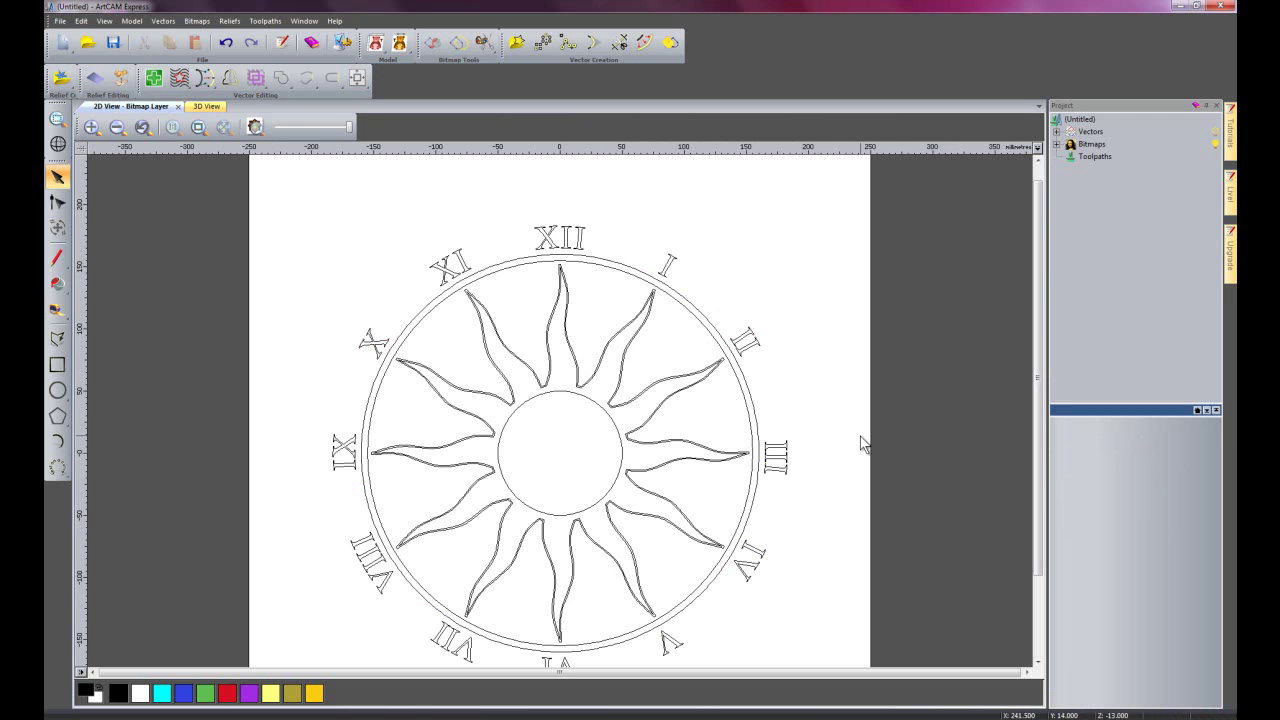
pyautogui.click(414, 315)
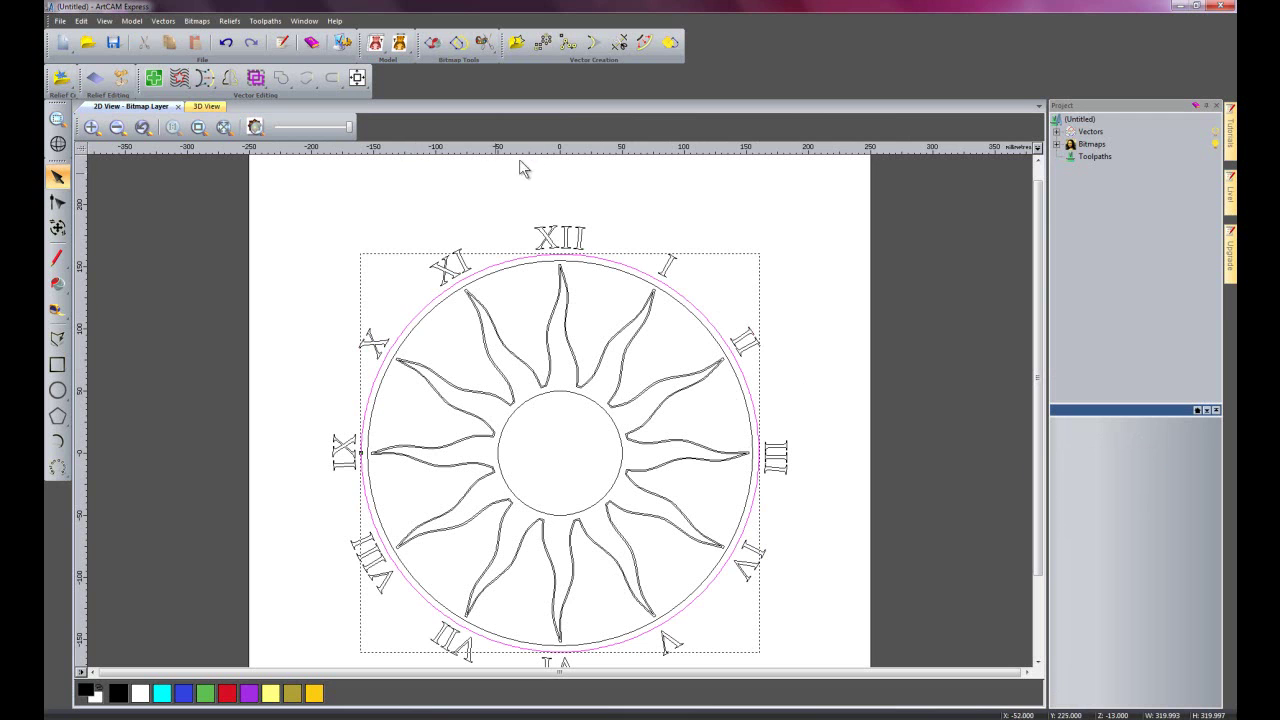
pyautogui.click(644, 42)
pyautogui.press('BackSpace')
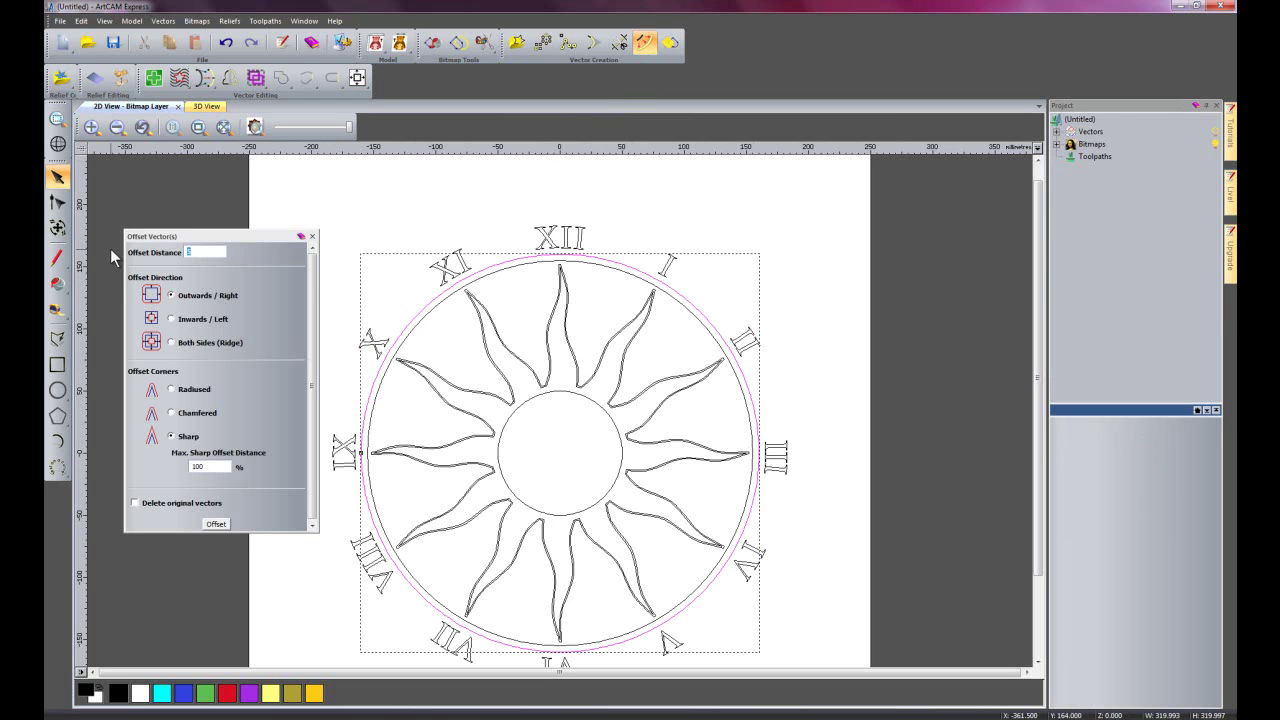
pyautogui.write('30')
pyautogui.click(216, 523)
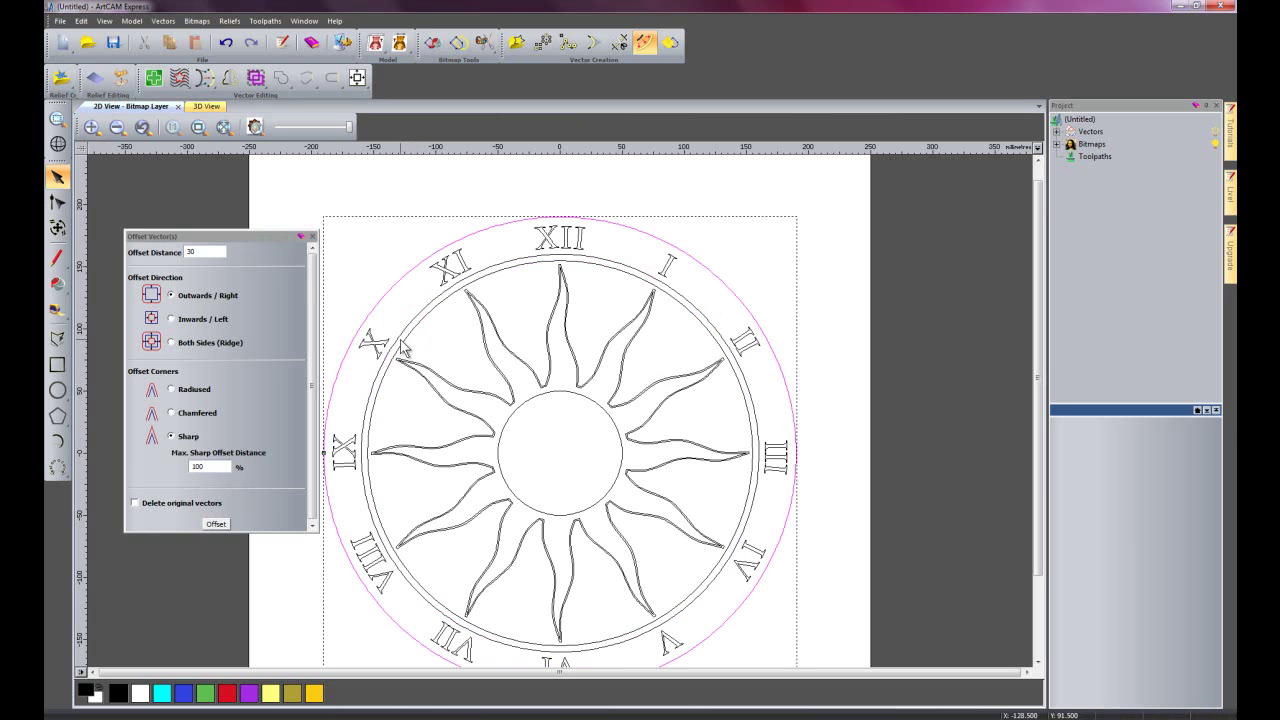
pyautogui.click(312, 236)
pyautogui.click(292, 298)
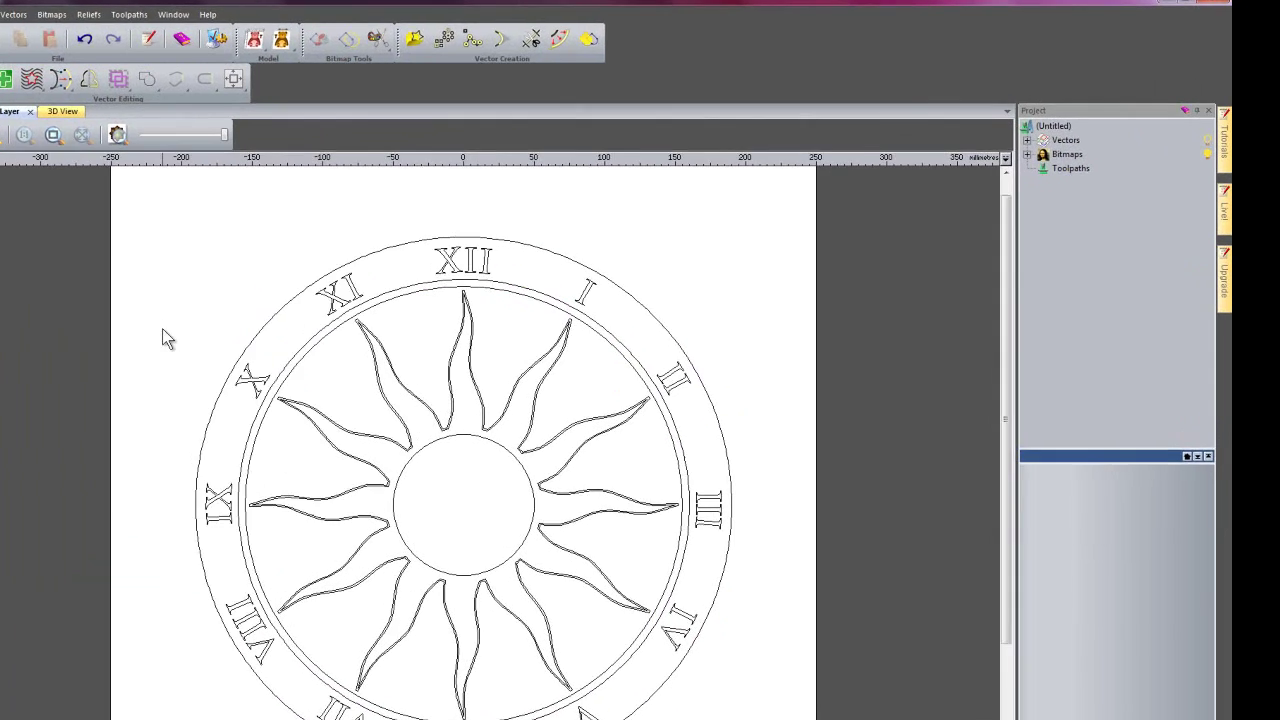
# Move every vector except the outer sun outline to a new vector layer
pyautogui.click(1056, 131)
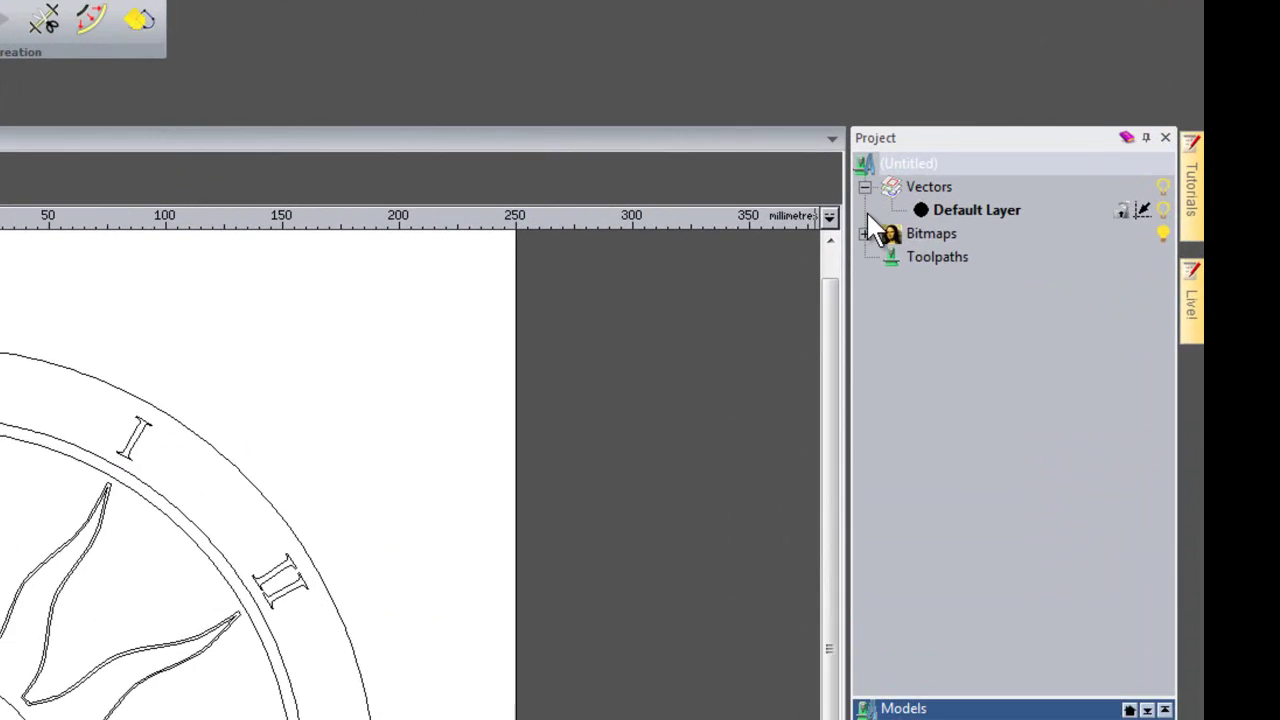
pyautogui.click(766, 273)
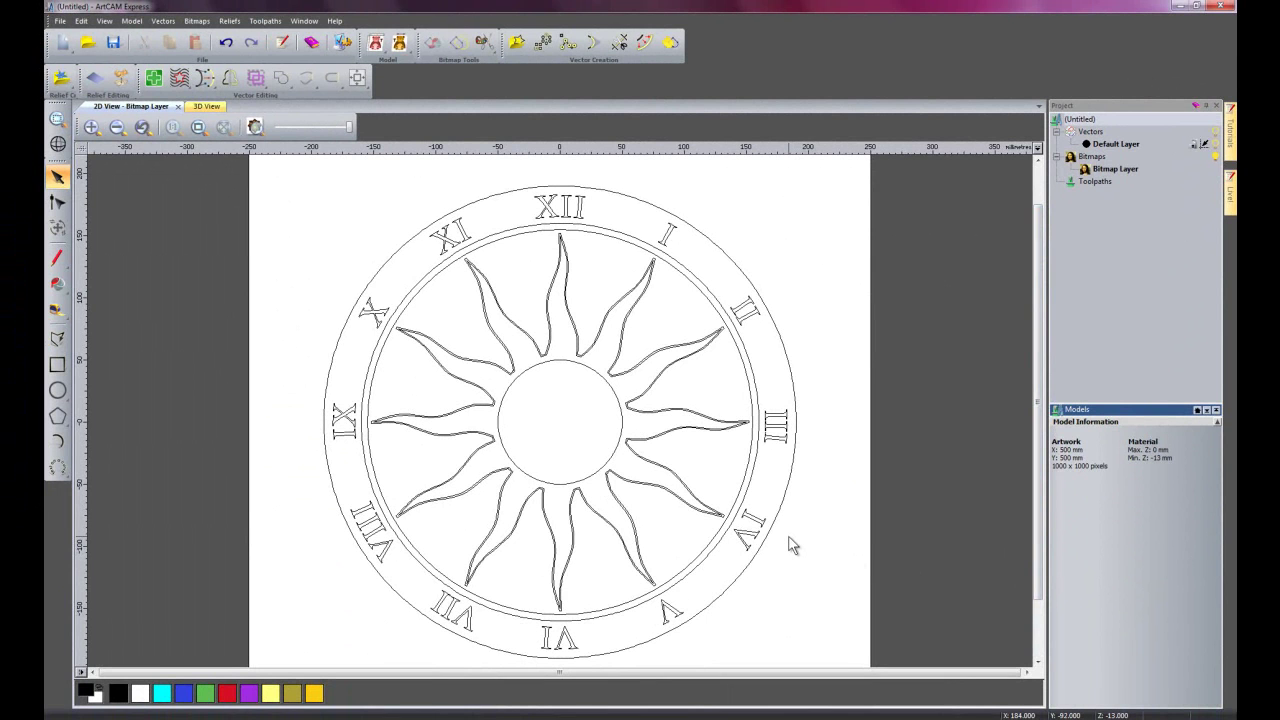
pyautogui.hotkey('ctrl', 'a')
pyautogui.scroll(2, 500, 520)
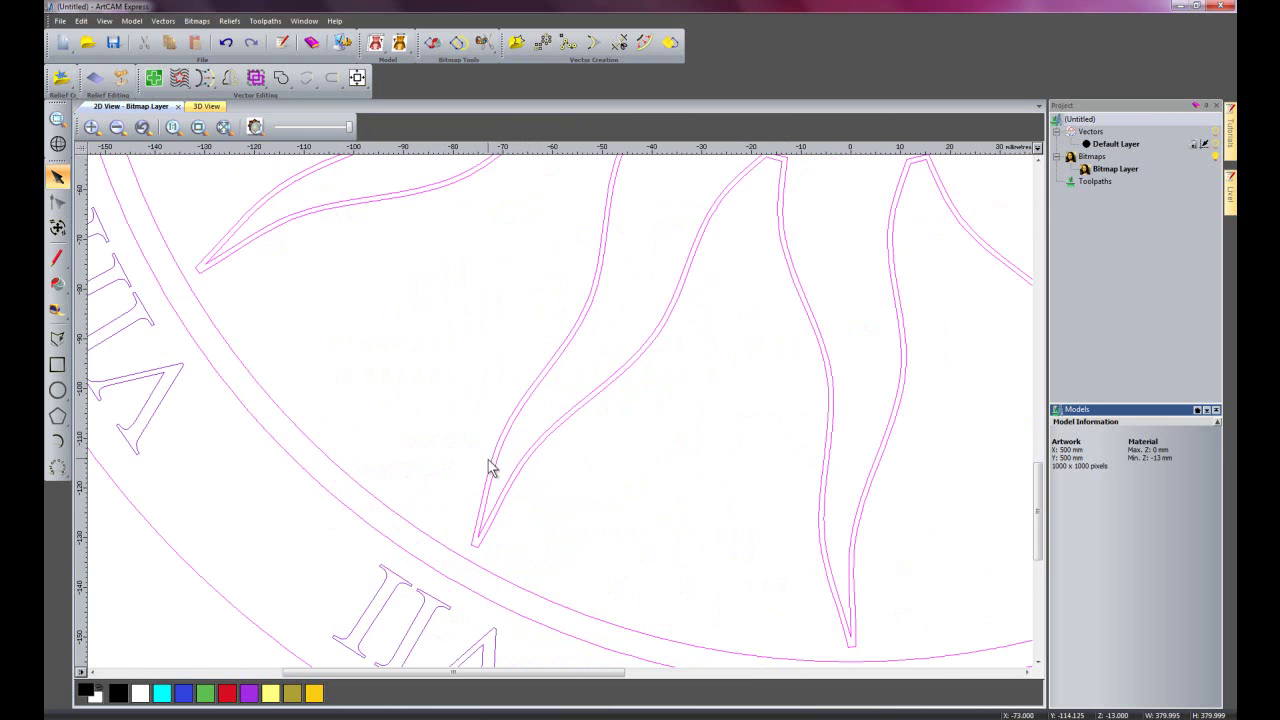
pyautogui.click(489, 460)
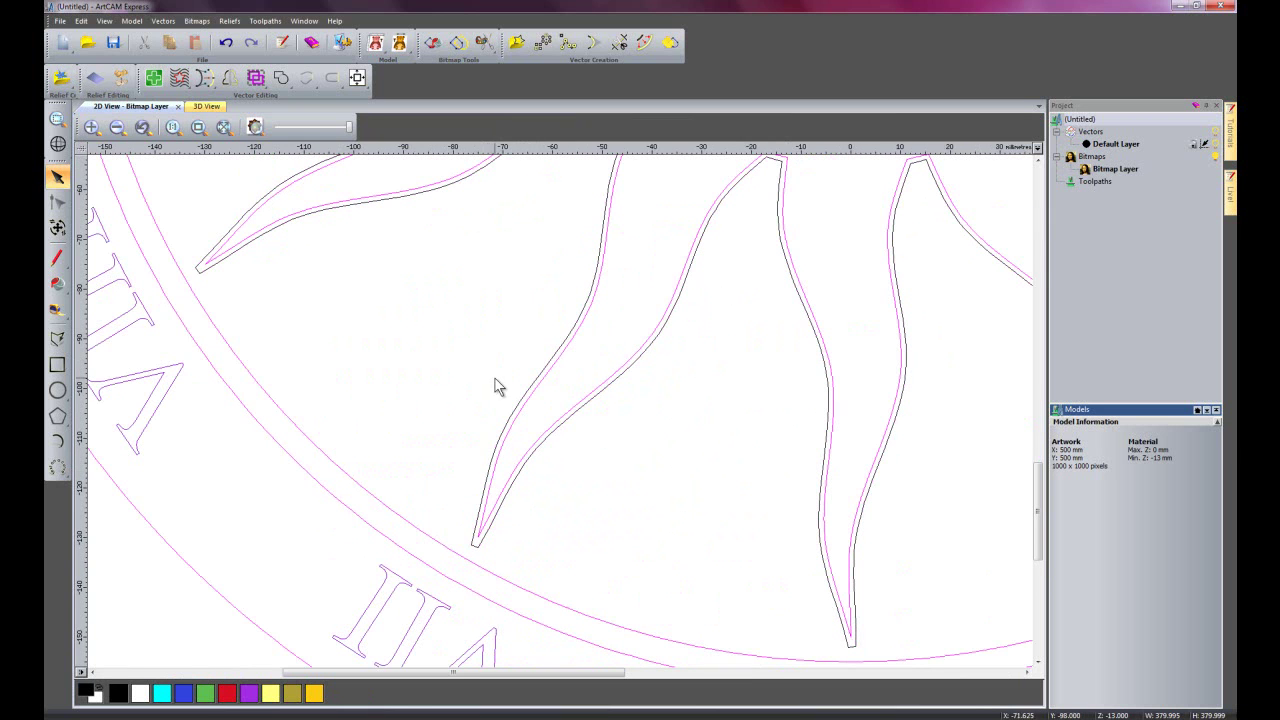
pyautogui.scroll(-2, 486, 400)
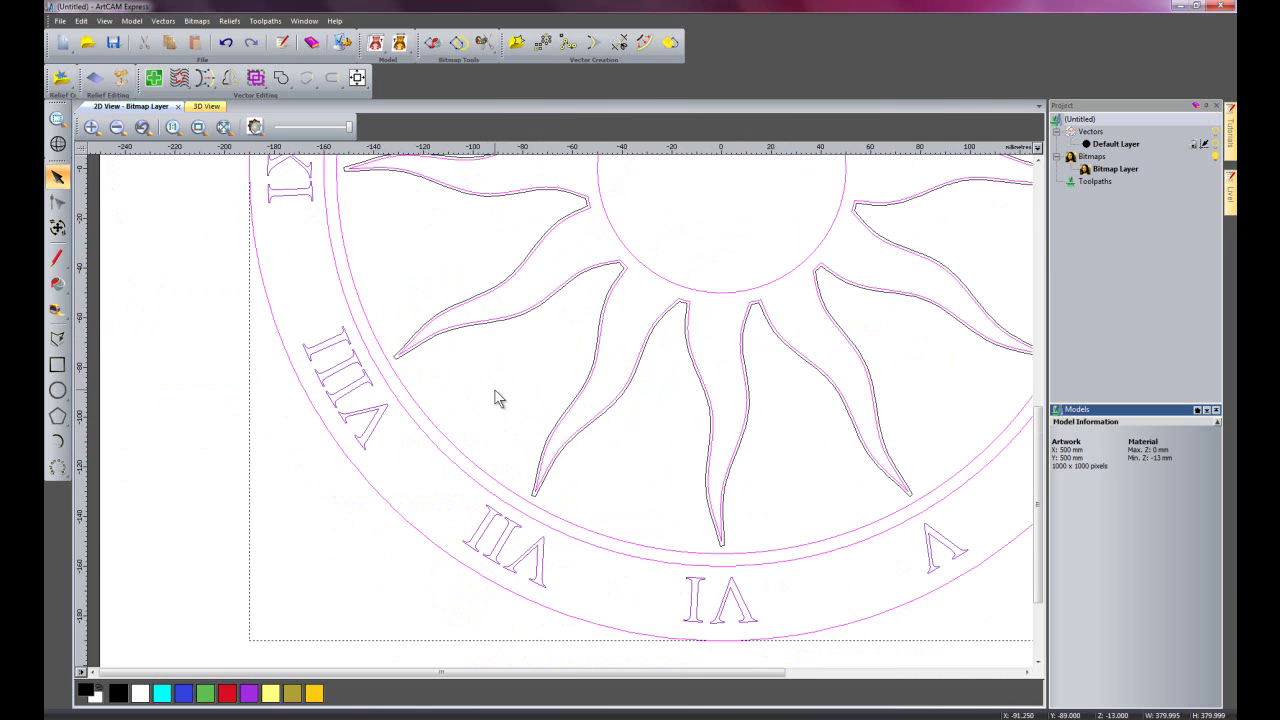
pyautogui.scroll(-3, 493, 378)
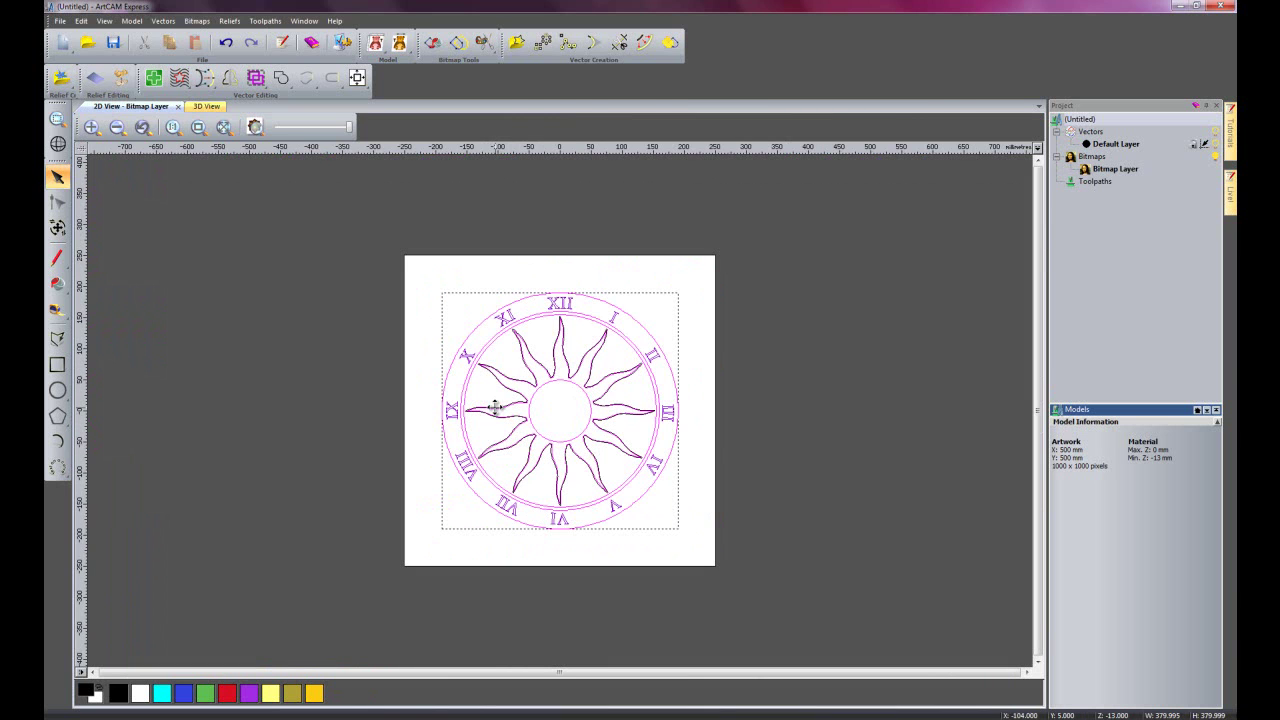
pyautogui.rightClick(494, 406)
pyautogui.moveTo(577, 382)
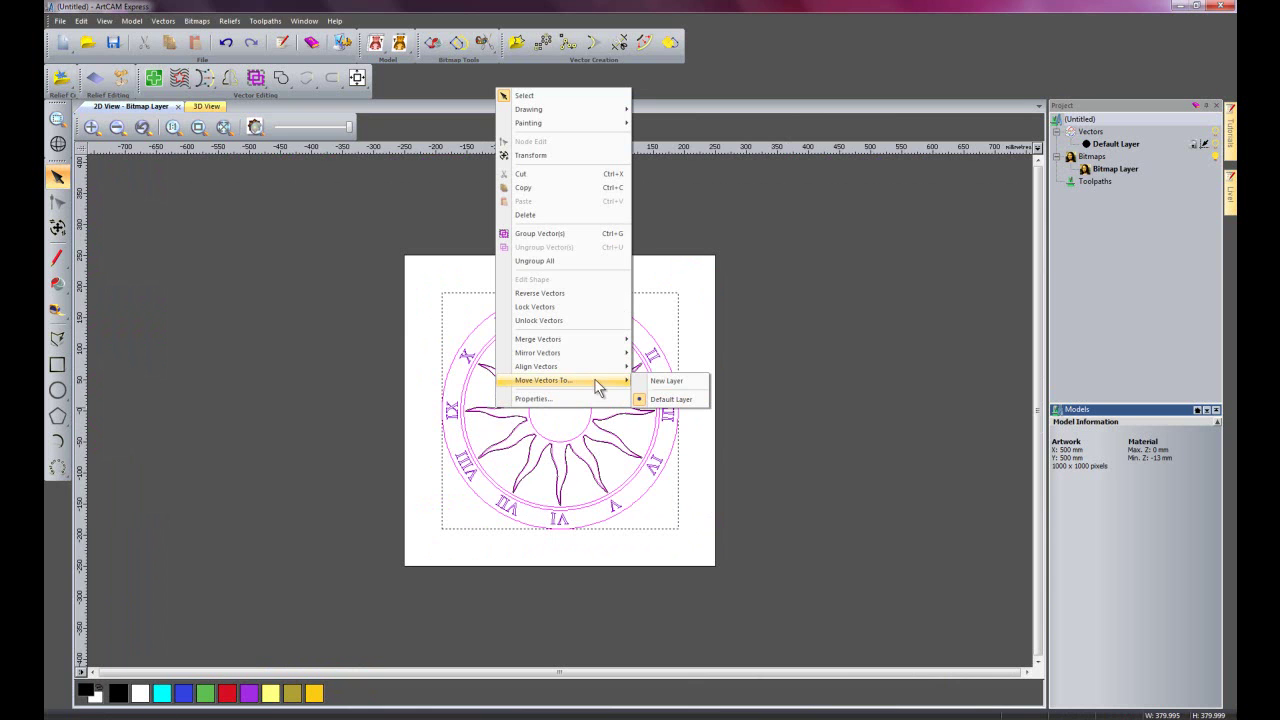
pyautogui.click(662, 381)
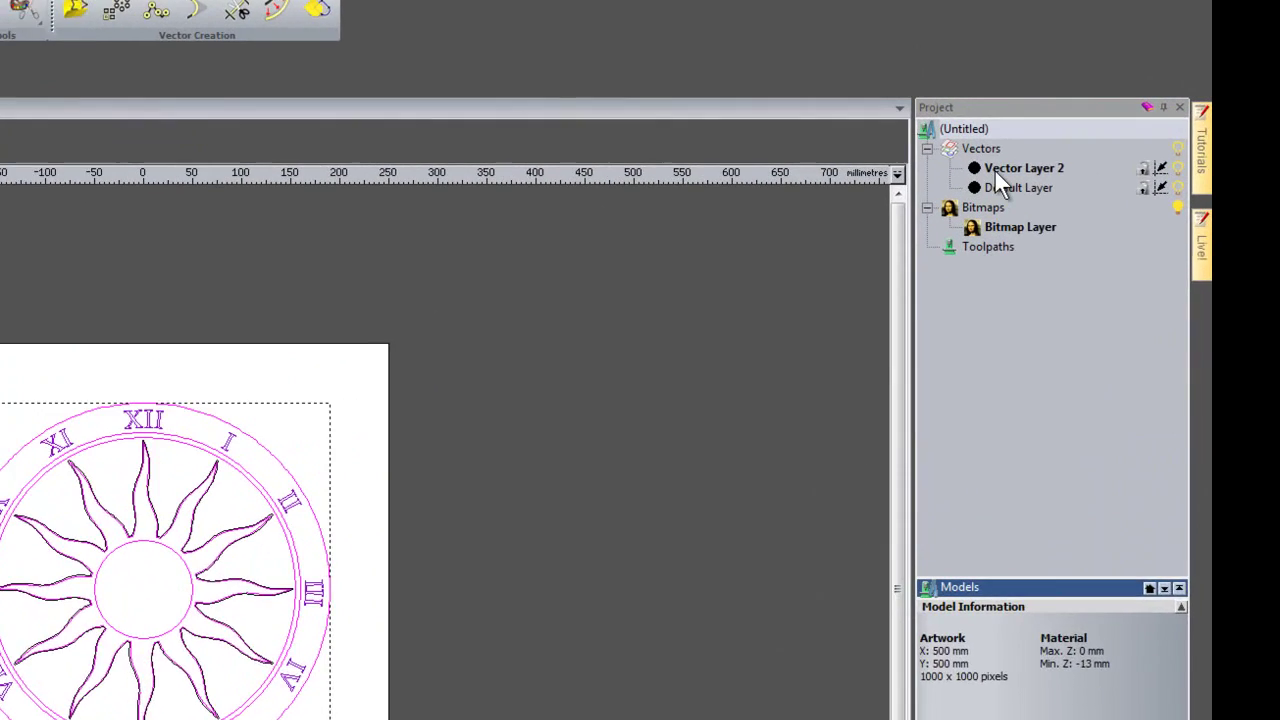
# Rename the new vector layer SUN and hide it
pyautogui.rightClick(1005, 167)
pyautogui.click(1047, 459)
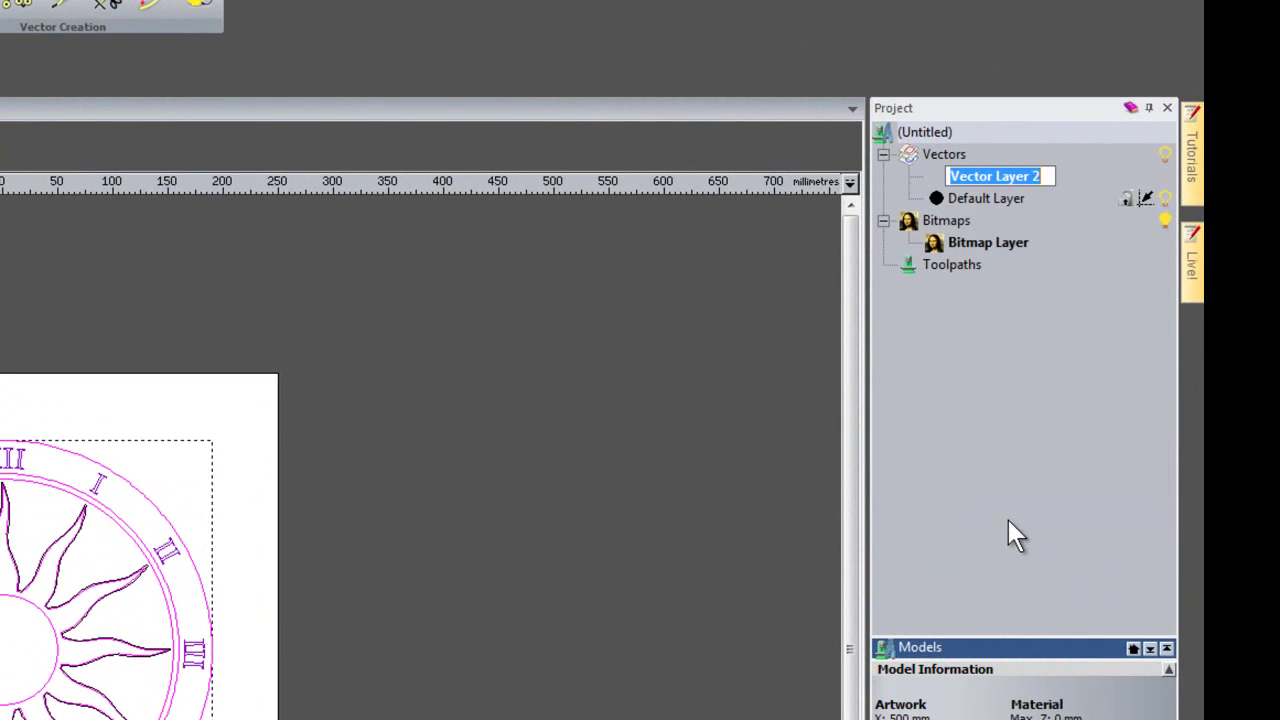
pyautogui.write('SUN')
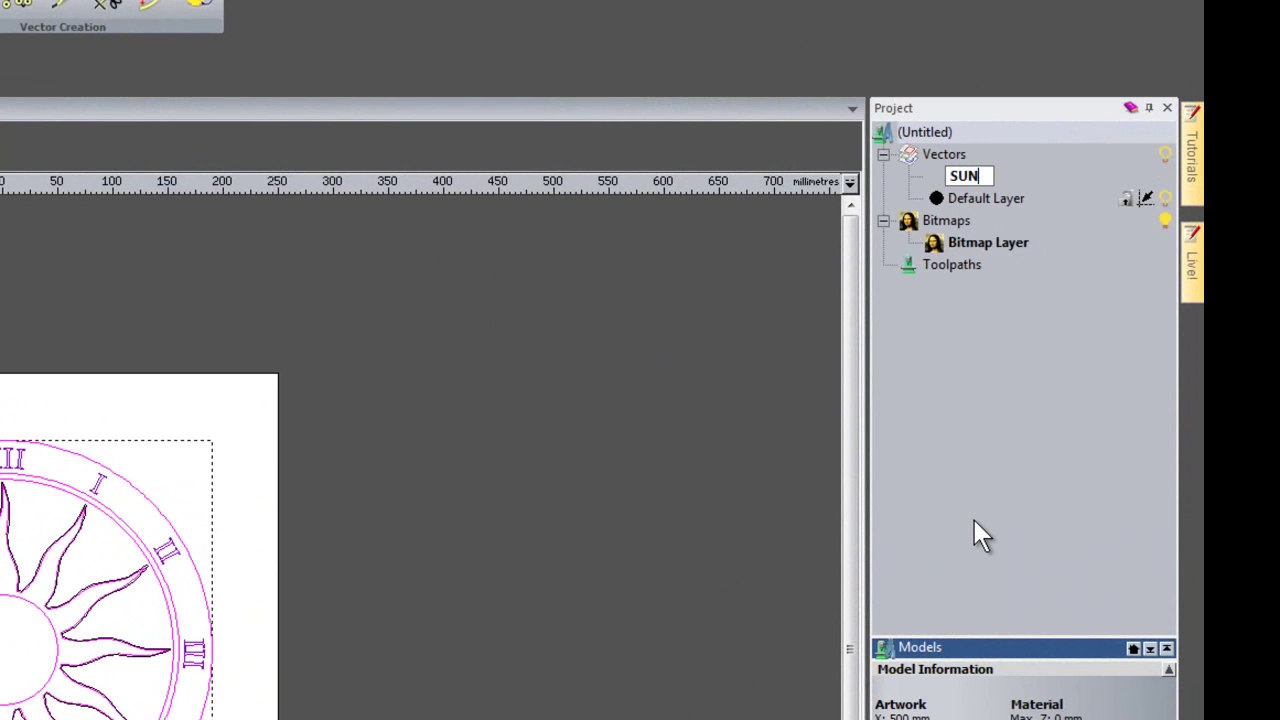
pyautogui.press('Return')
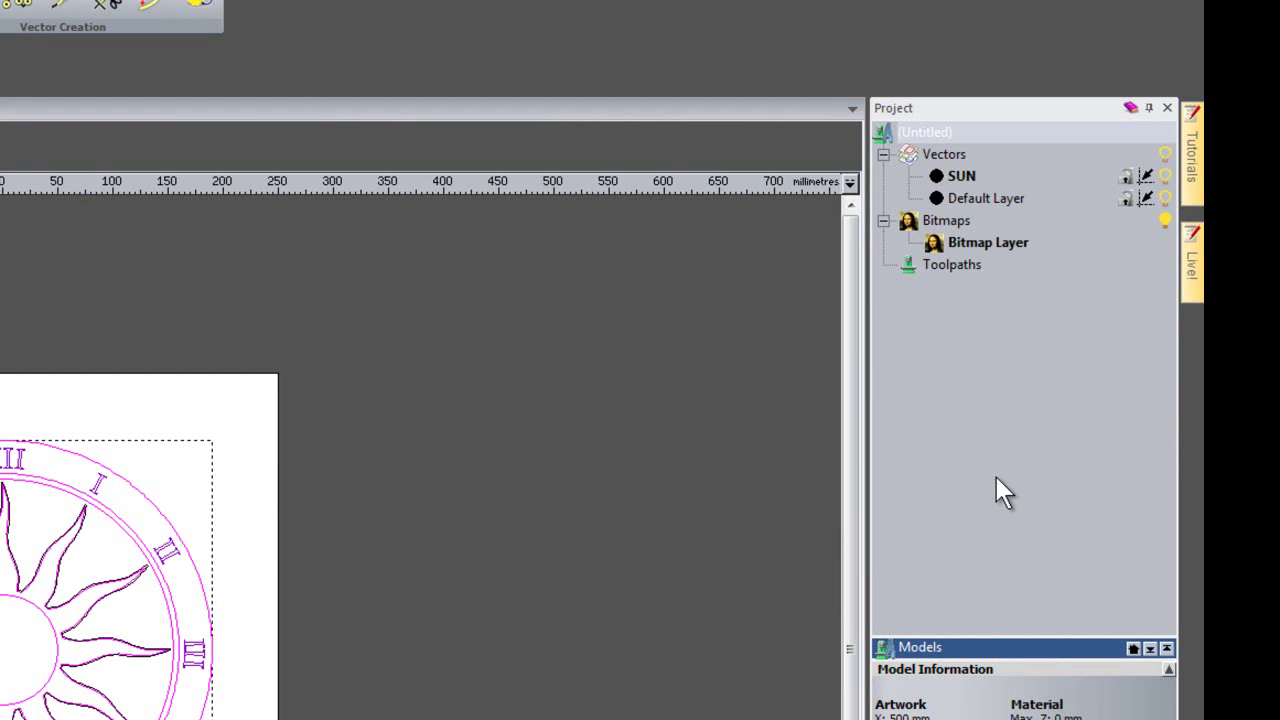
pyautogui.click(1165, 172)
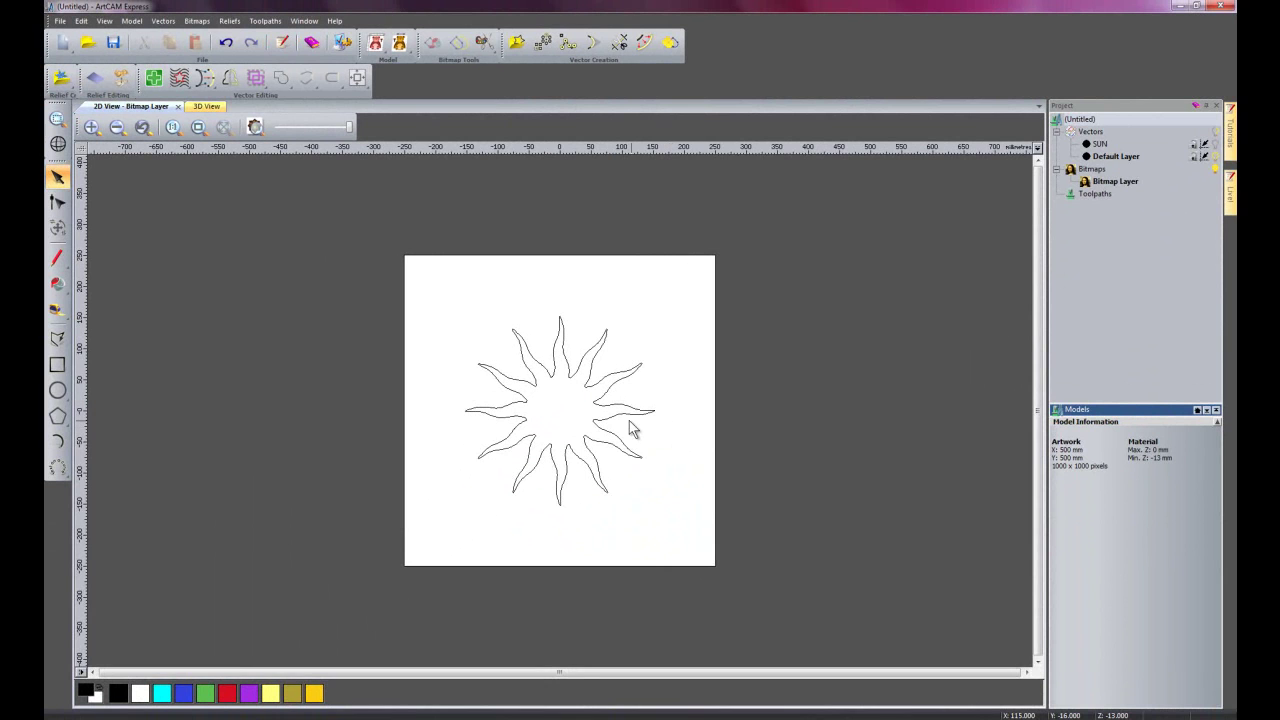
# Import floral_swirls.jpg from the desktop folder 2011 express videos as a new bitmap layer without scaling
pyautogui.scroll(1, 601, 406)
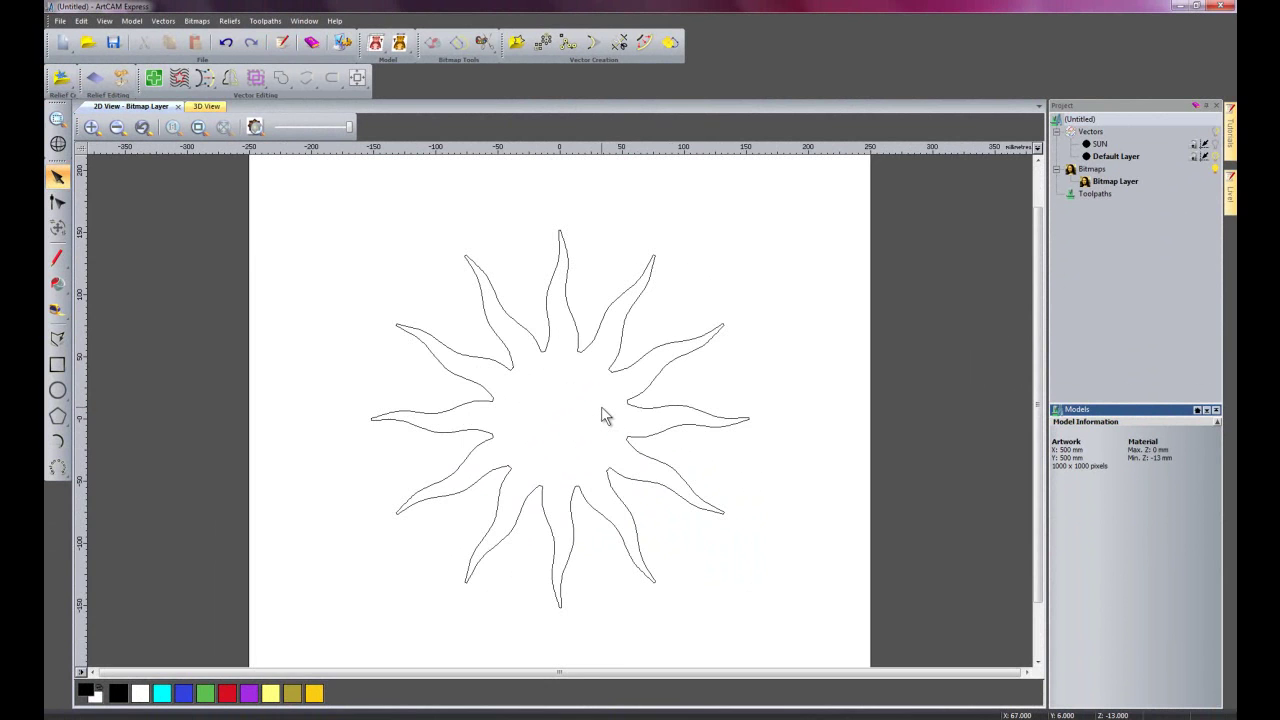
pyautogui.scroll(1, 601, 406)
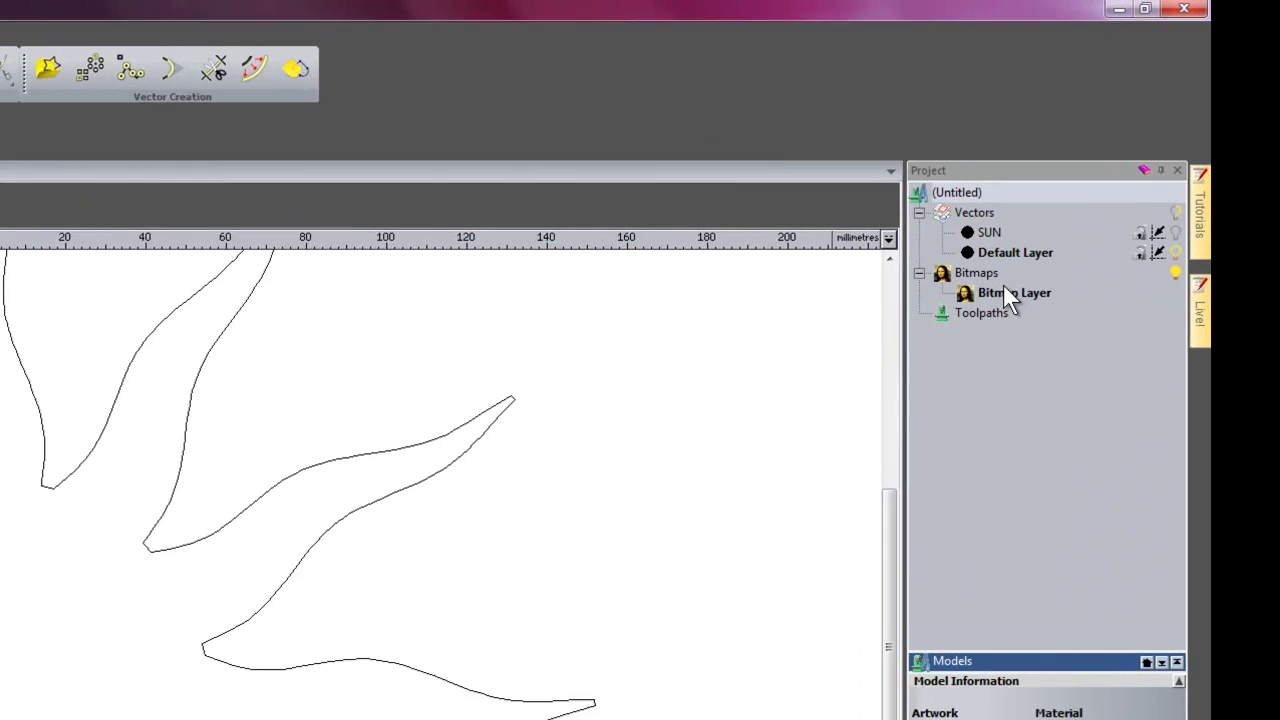
pyautogui.rightClick(995, 308)
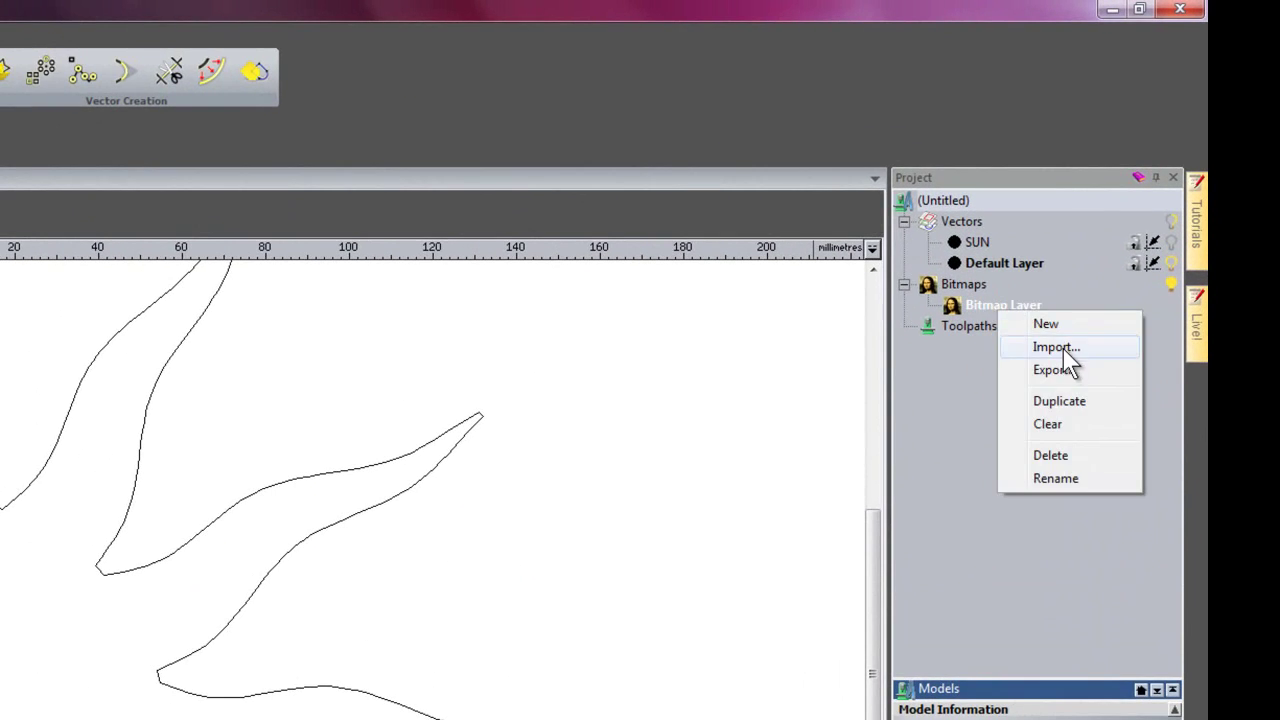
pyautogui.click(1058, 347)
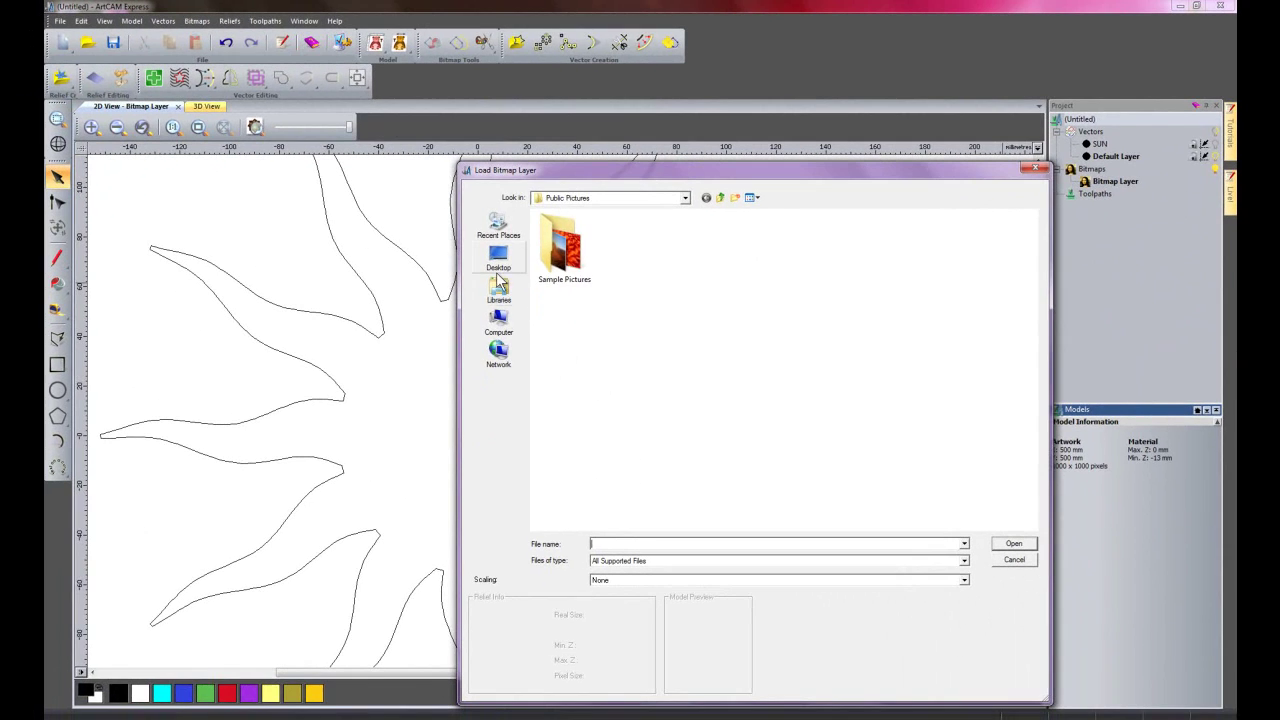
pyautogui.click(499, 258)
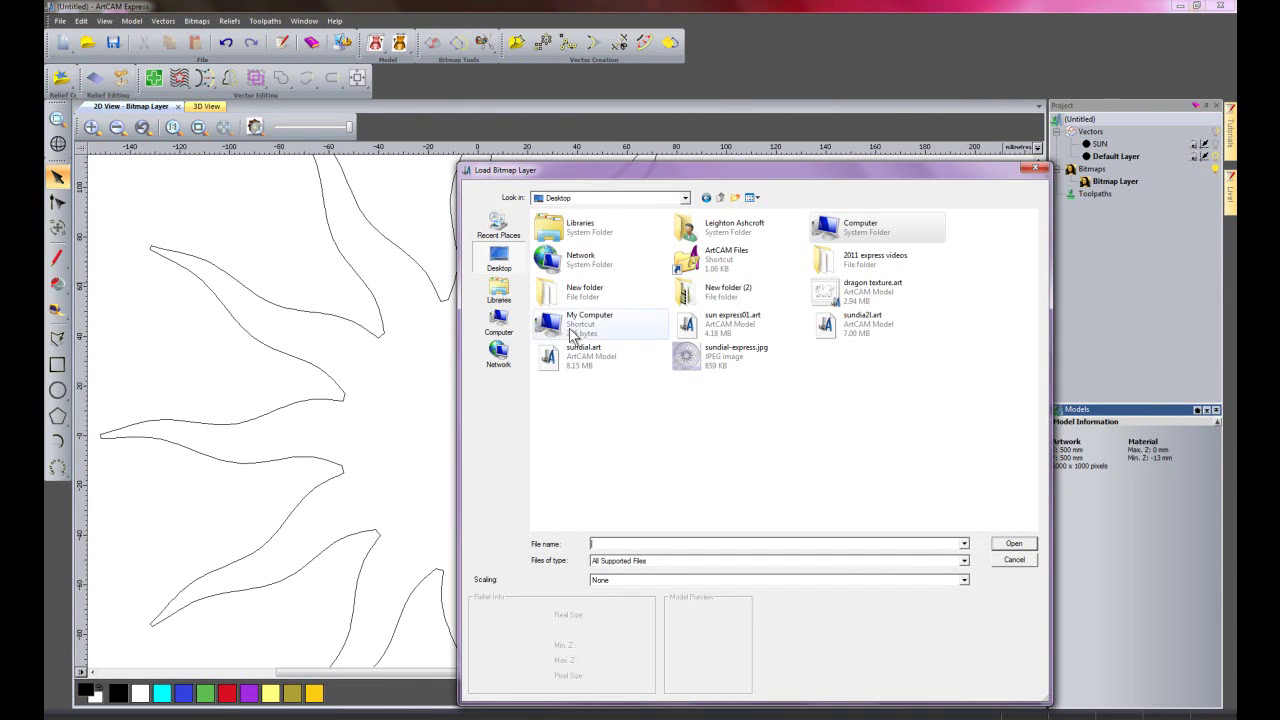
pyautogui.doubleClick(862, 268)
pyautogui.click(565, 253)
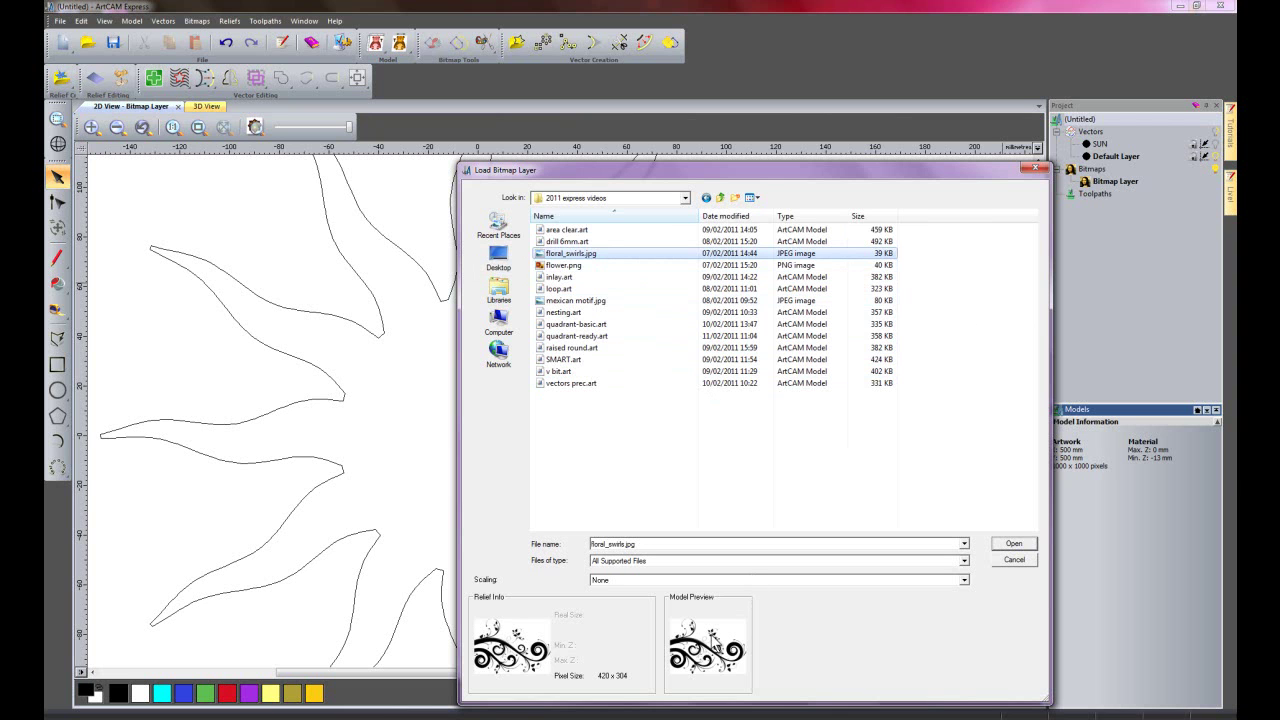
pyautogui.click(1014, 545)
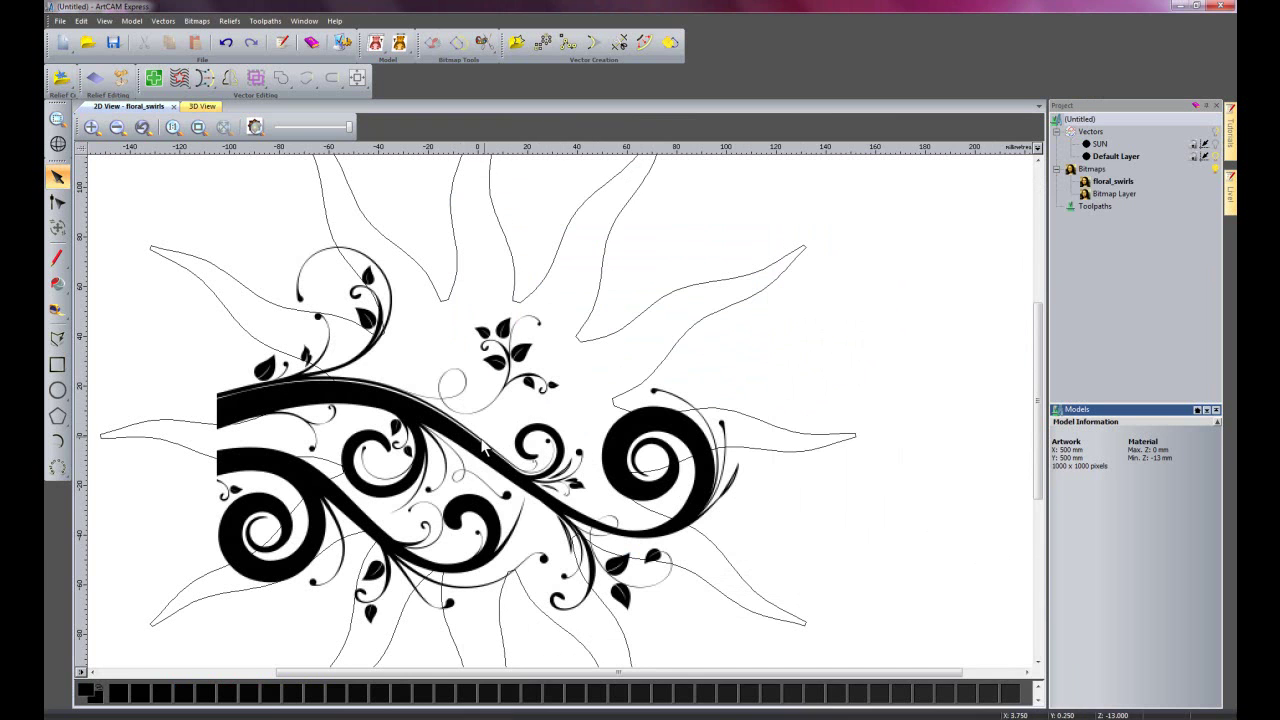
# Start Bitmap To Vector on the floral swirls image and reduce its colours to a maximum of 10
pyautogui.scroll(2, 462, 440)
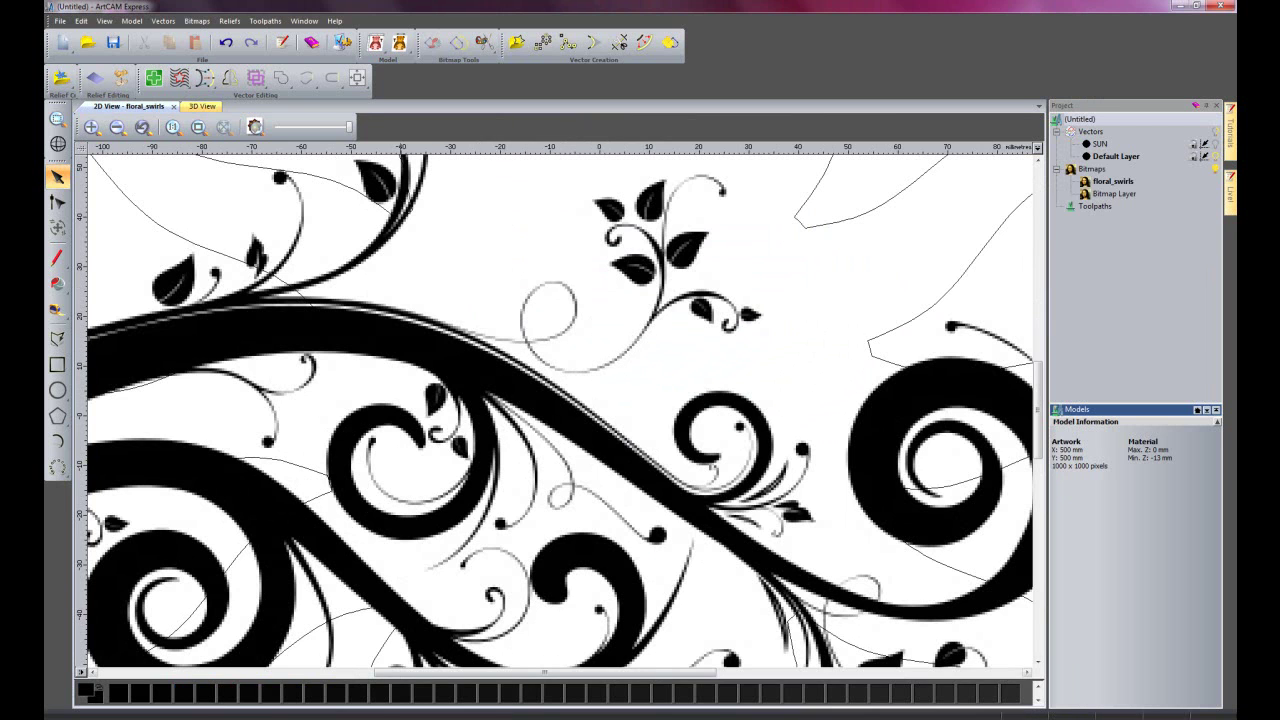
pyautogui.click(668, 46)
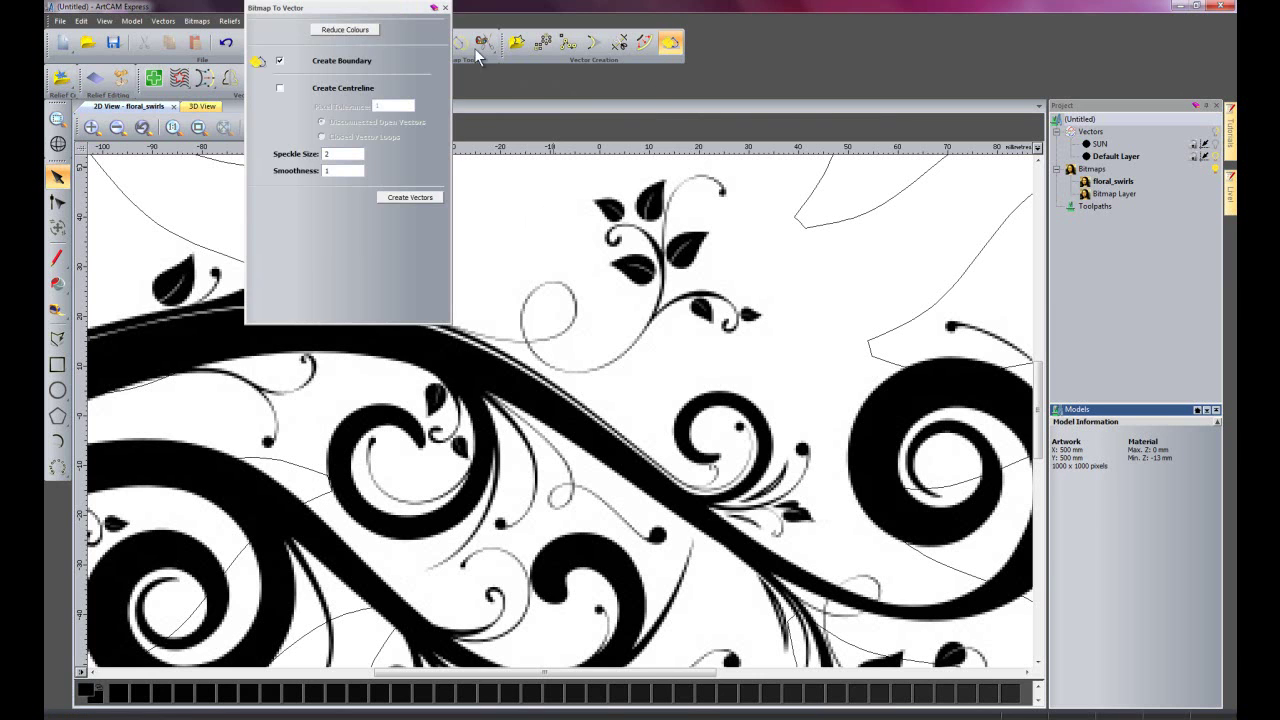
pyautogui.moveTo(339, 3); pyautogui.dragTo(493, 32)
pyautogui.moveTo(893, 233); pyautogui.dragTo(903, 237)
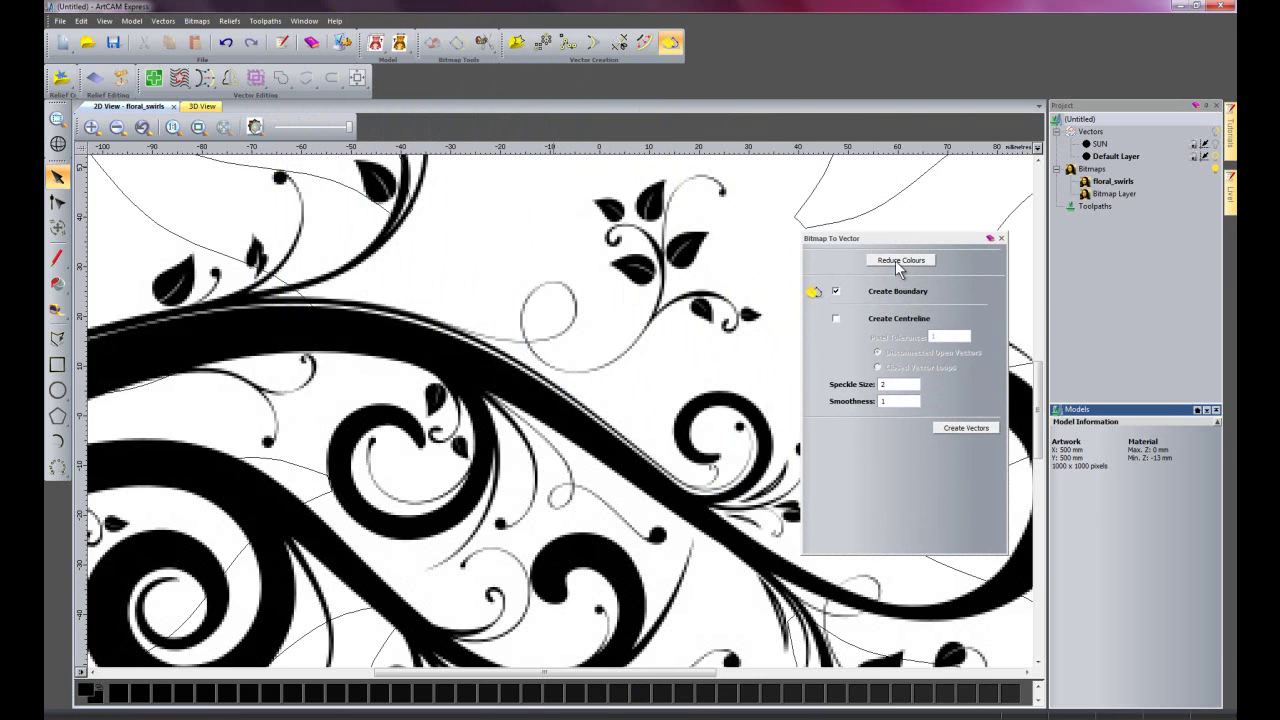
pyautogui.click(895, 260)
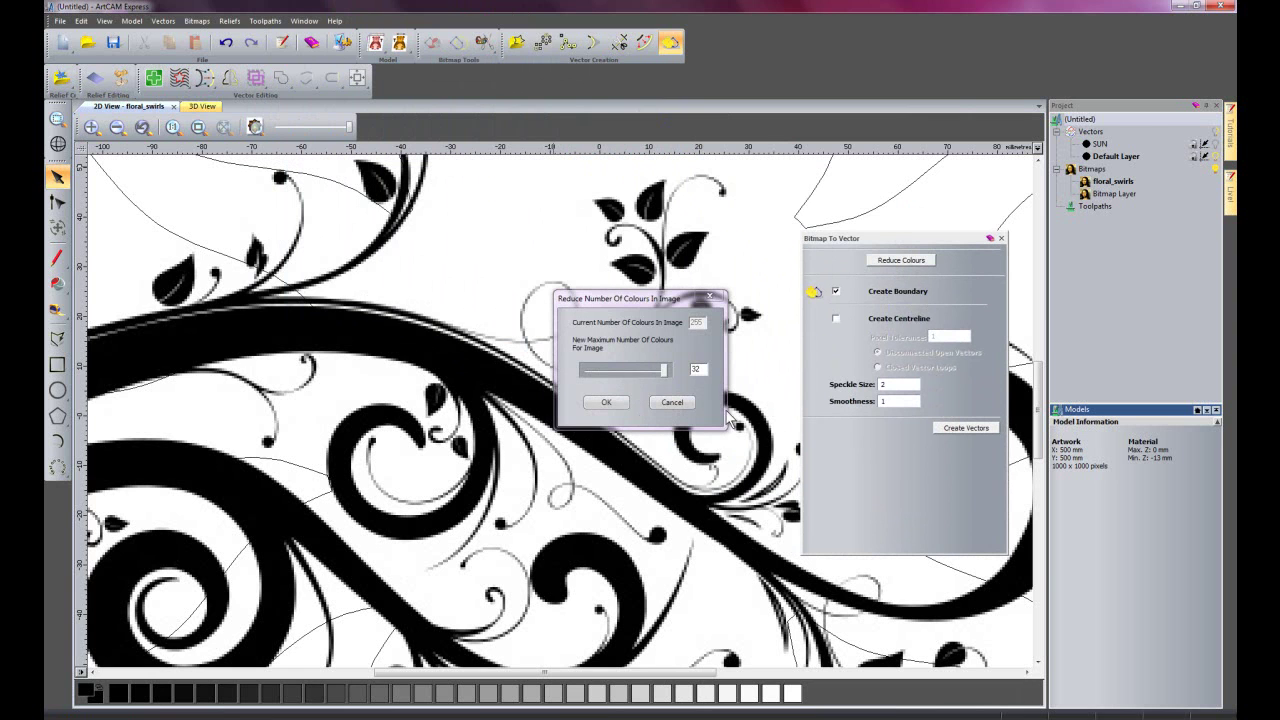
pyautogui.moveTo(665, 378); pyautogui.dragTo(583, 375)
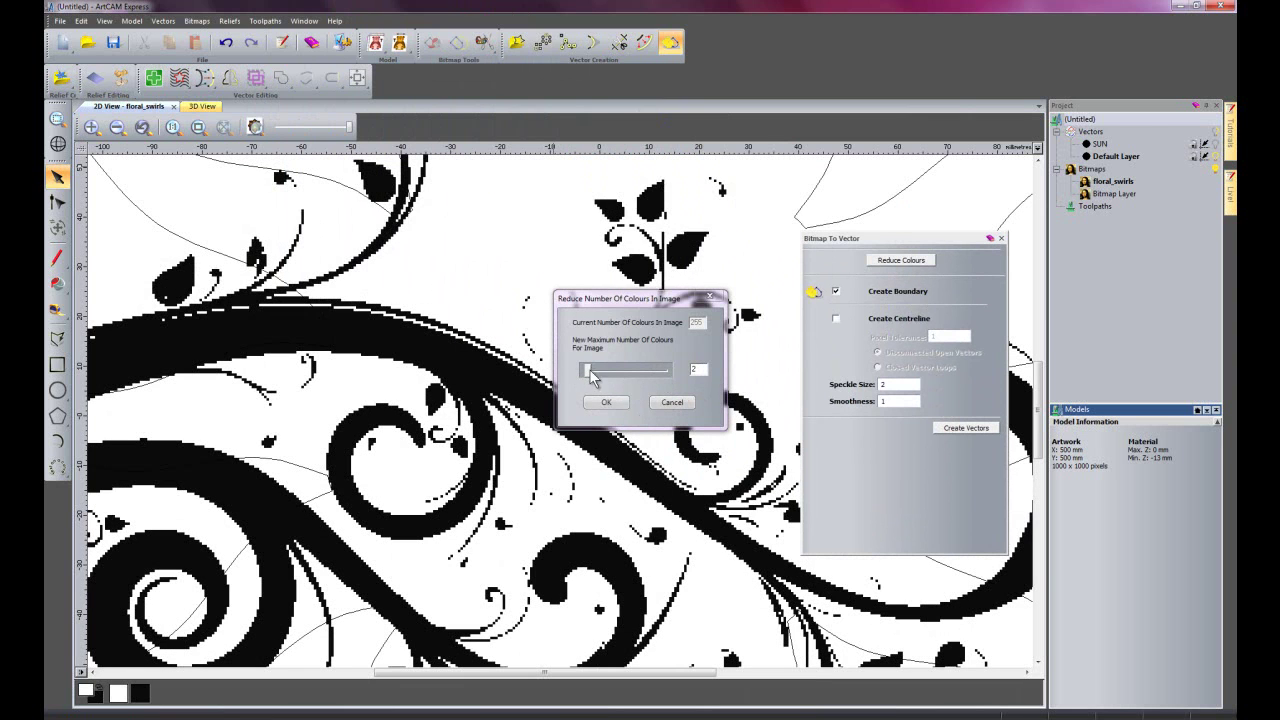
pyautogui.moveTo(639, 300); pyautogui.dragTo(796, 488)
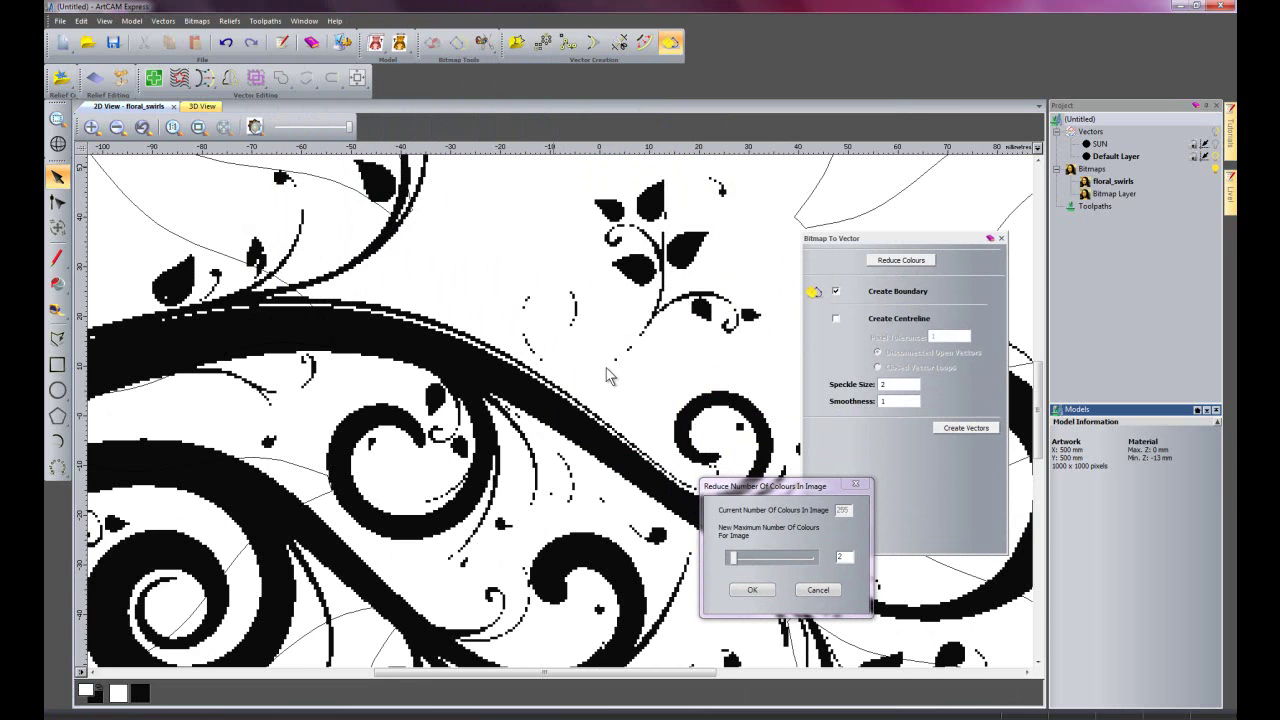
pyautogui.moveTo(738, 558); pyautogui.dragTo(758, 557)
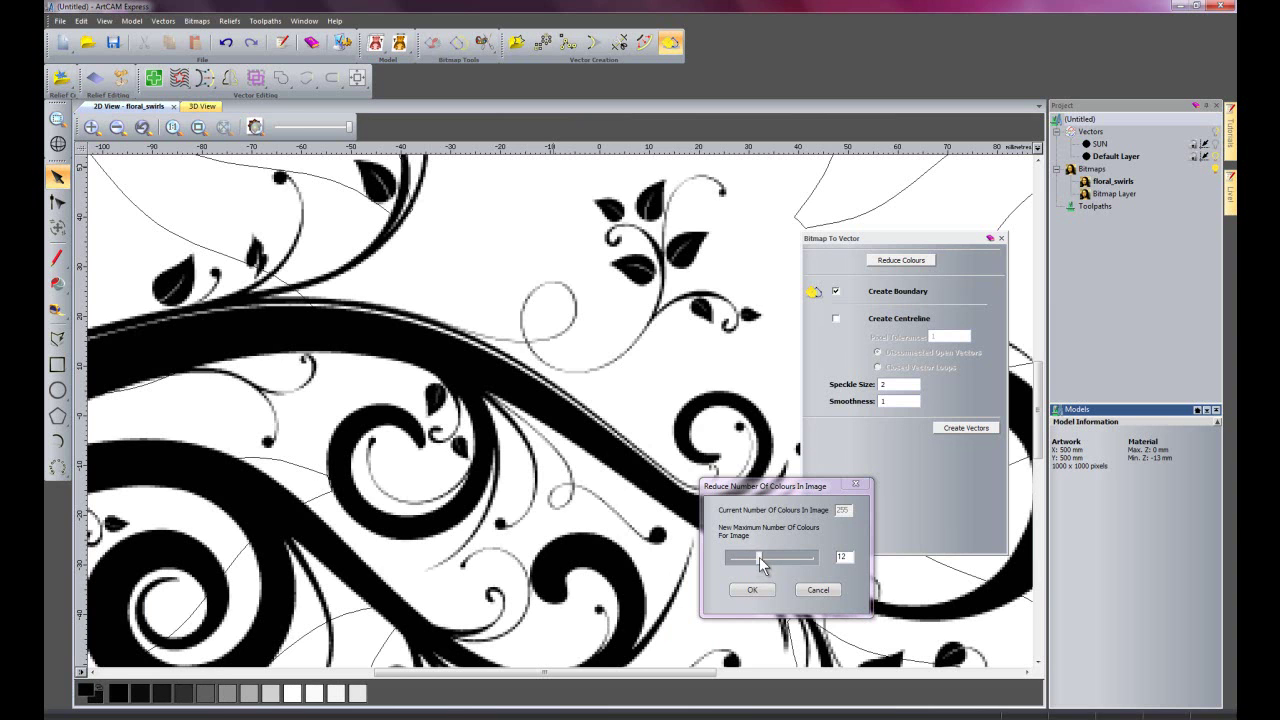
pyautogui.moveTo(759, 557); pyautogui.dragTo(754, 558)
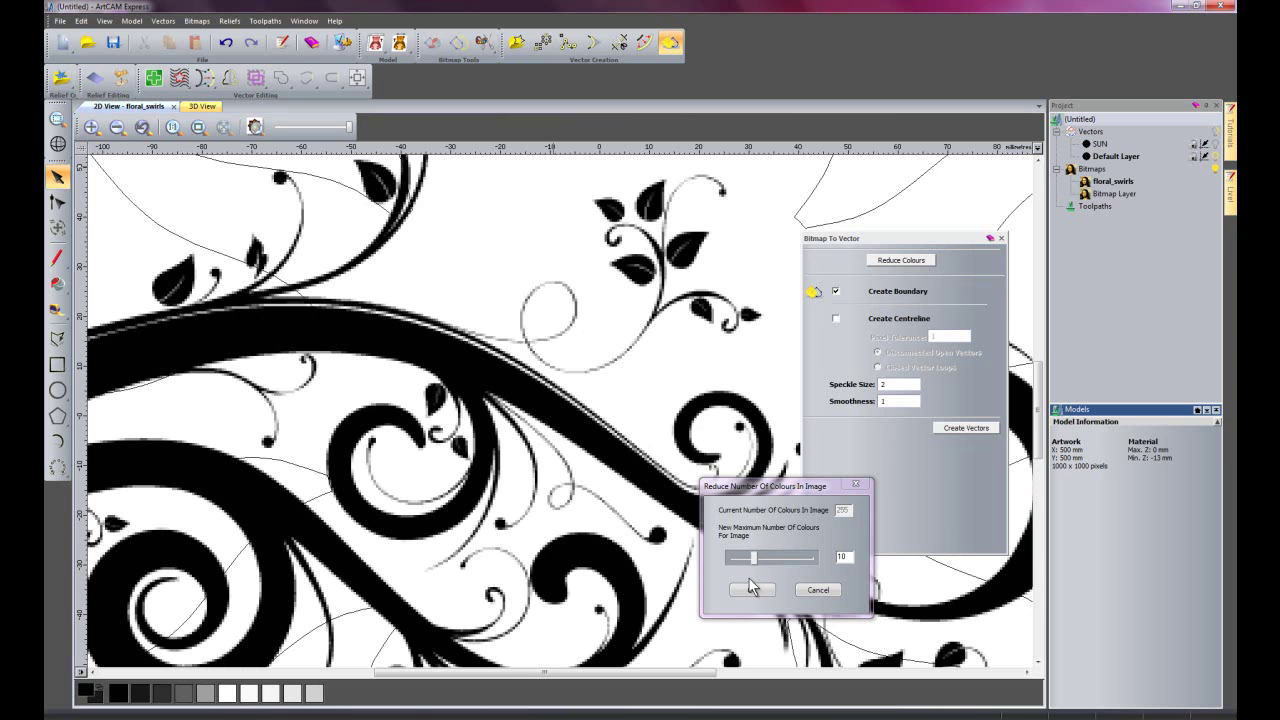
pyautogui.click(750, 590)
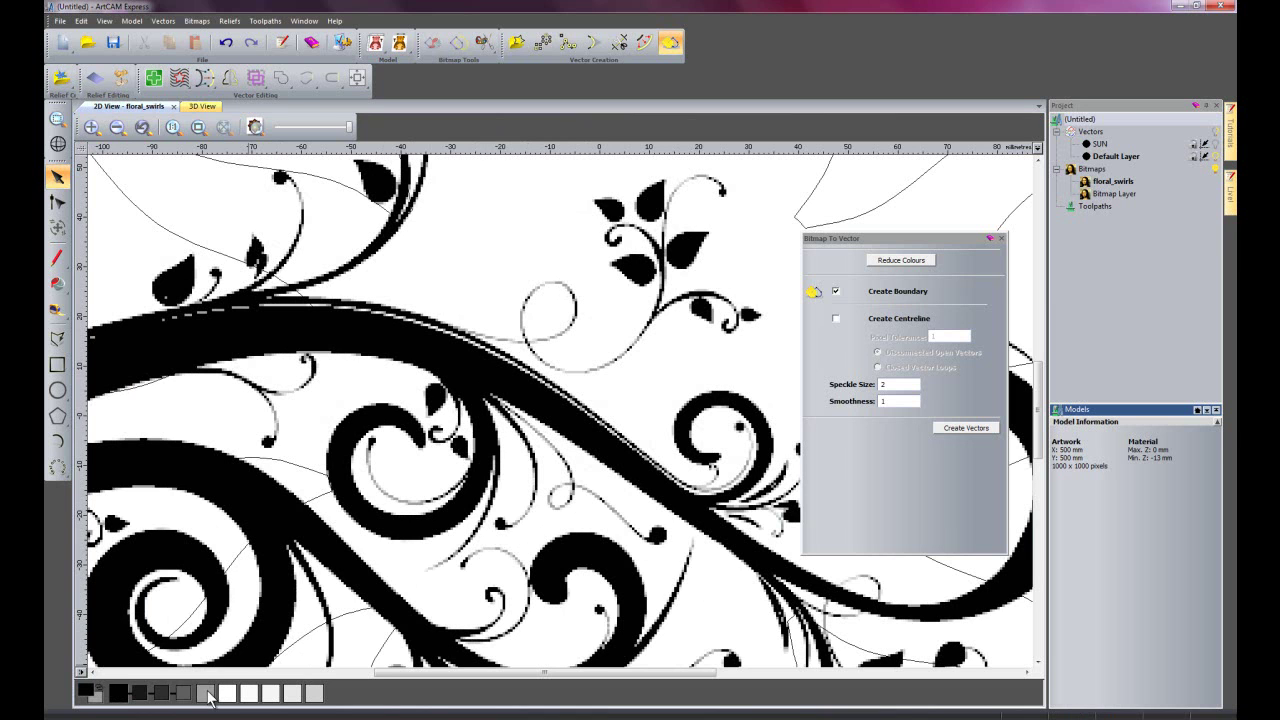
# Link the dark and mid grey shades of the floral swirls image to black so the thin lines join up
pyautogui.keyDown('shift'); pyautogui.click(100, 690); pyautogui.keyUp('shift')
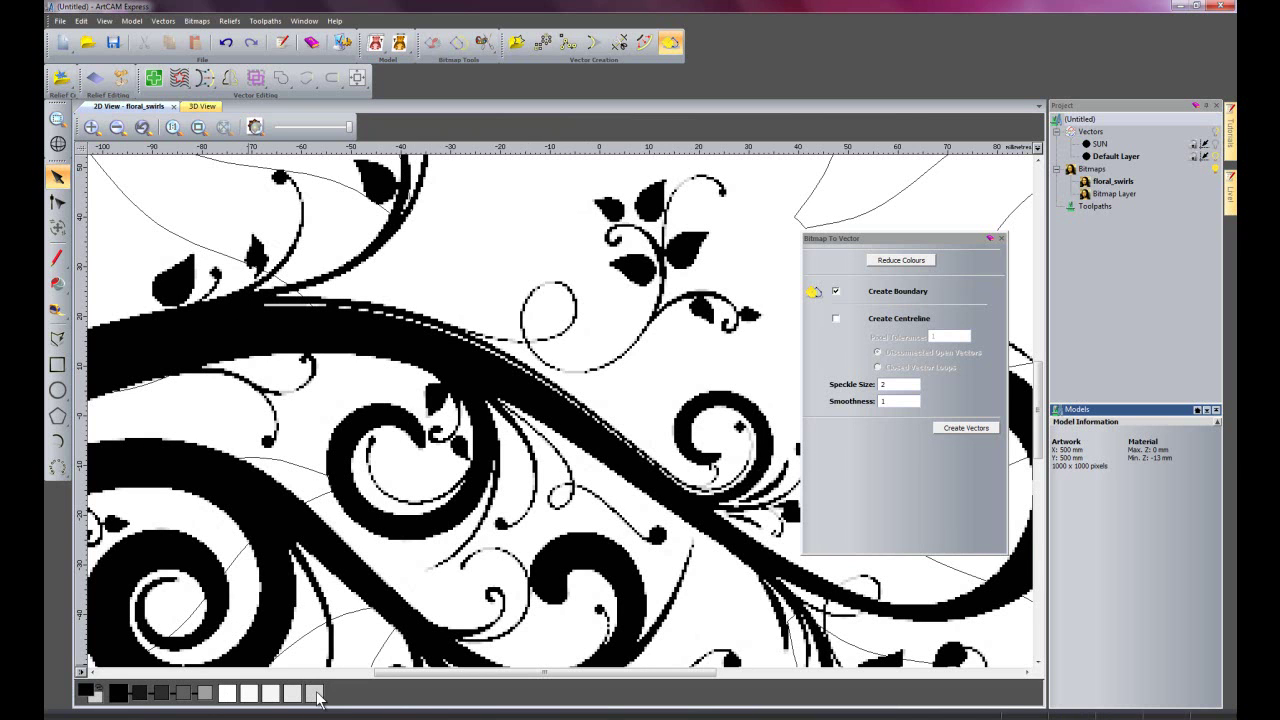
pyautogui.keyDown('shift'); pyautogui.click(99, 688); pyautogui.keyUp('shift')
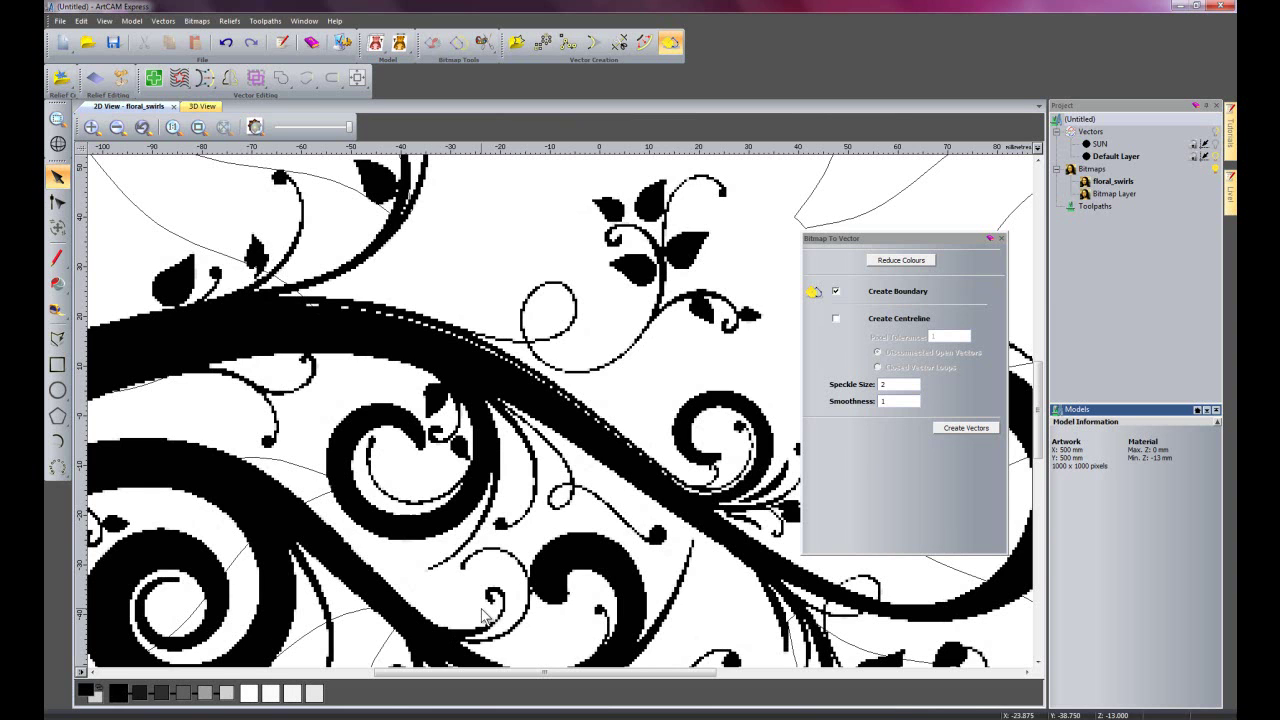
pyautogui.scroll(-1, 590, 505)
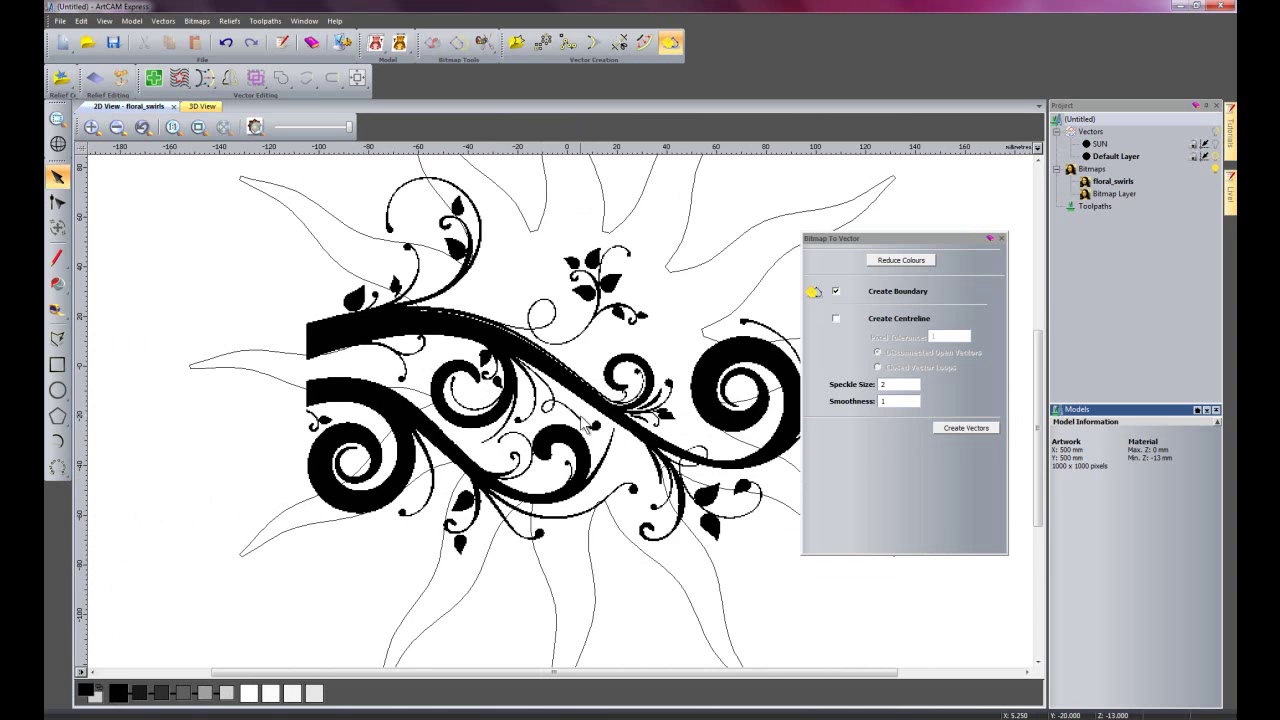
# Create boundary vectors from the linked black areas with a speckle size of 5 and smoothness 1, and close Bitmap To Vector
pyautogui.doubleClick(890, 383)
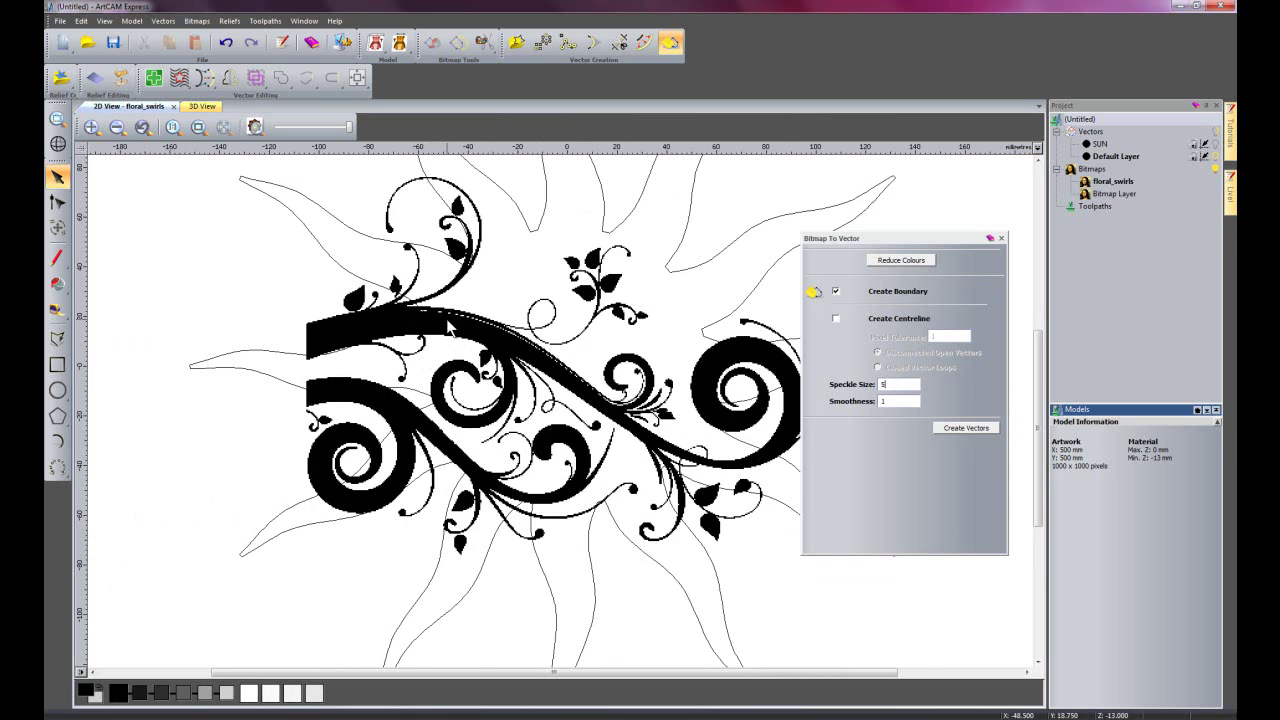
pyautogui.click(964, 426)
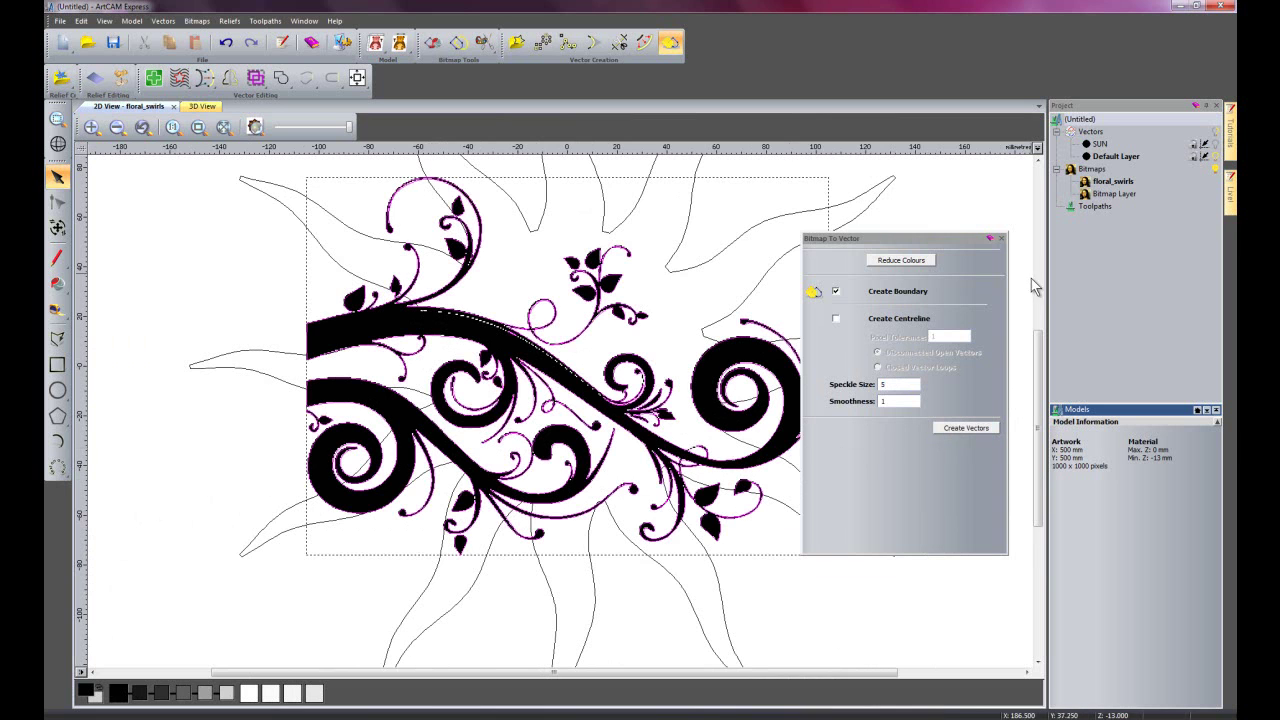
pyautogui.click(1002, 239)
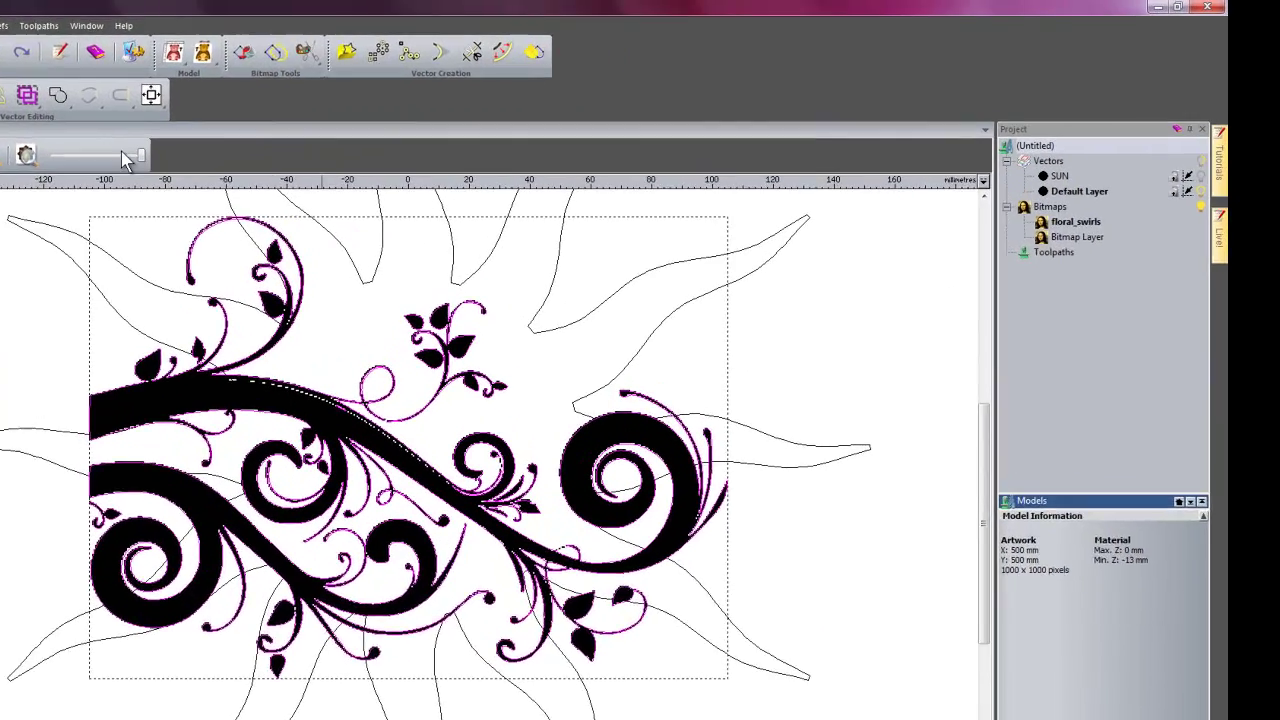
# Clear the floral_swirls bitmap layer and delete the tiny stray vector inside the main stem
pyautogui.rightClick(1002, 296)
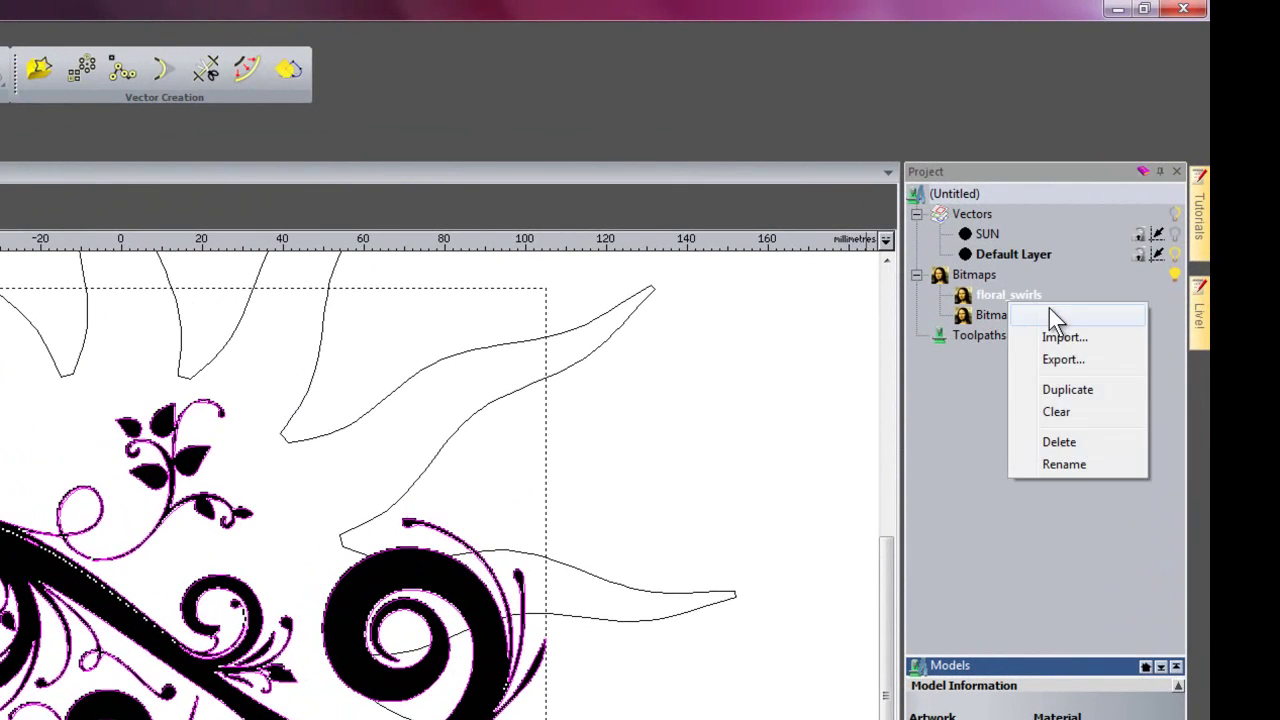
pyautogui.click(1069, 416)
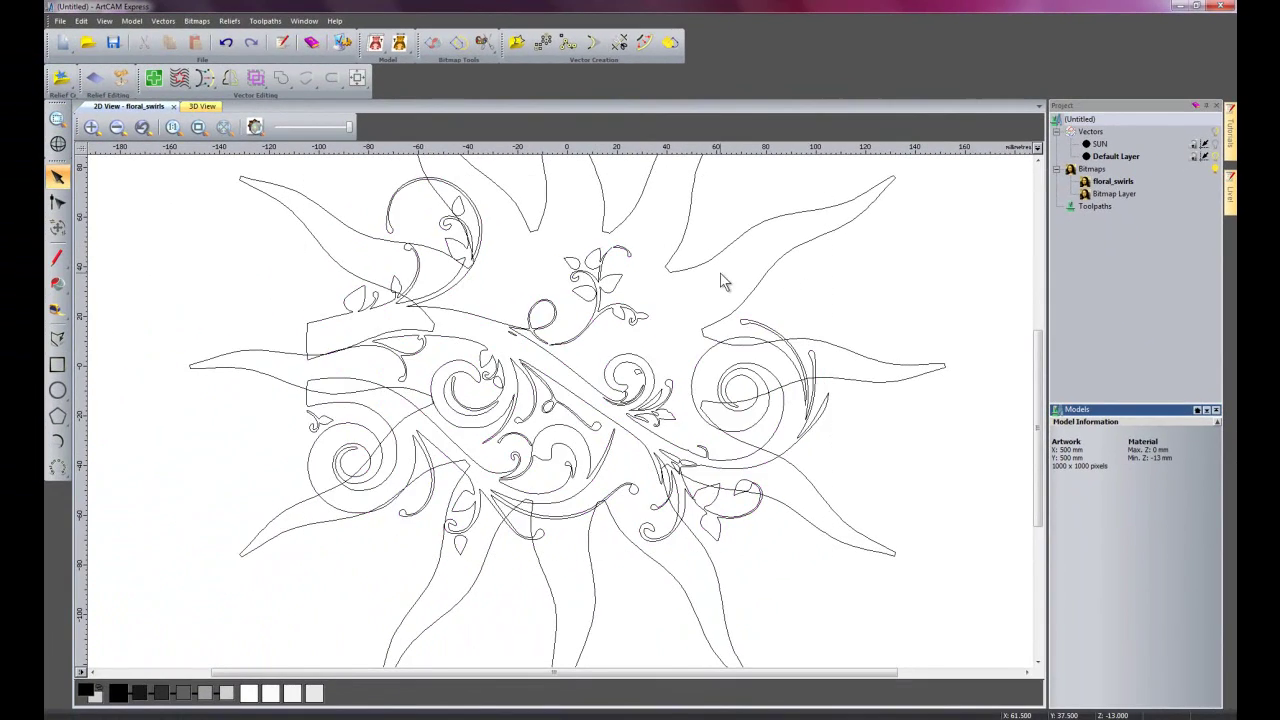
pyautogui.scroll(2, 719, 272)
pyautogui.click(552, 368)
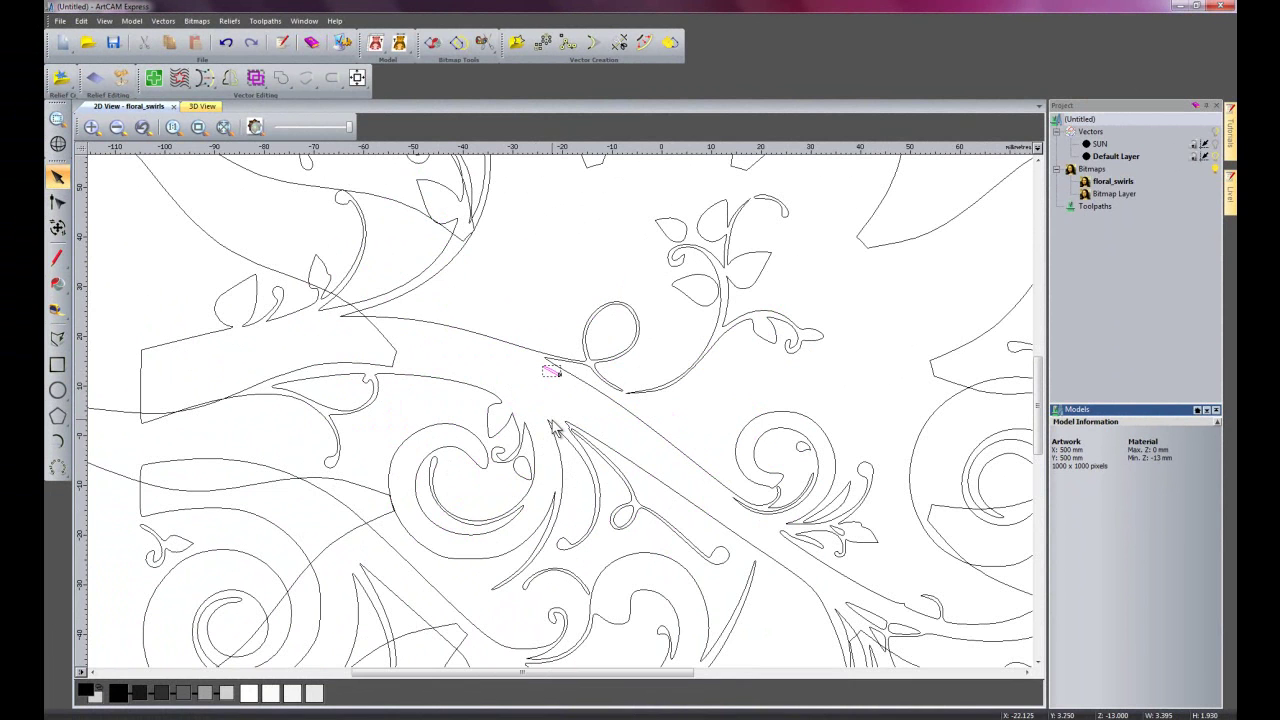
pyautogui.click(553, 424)
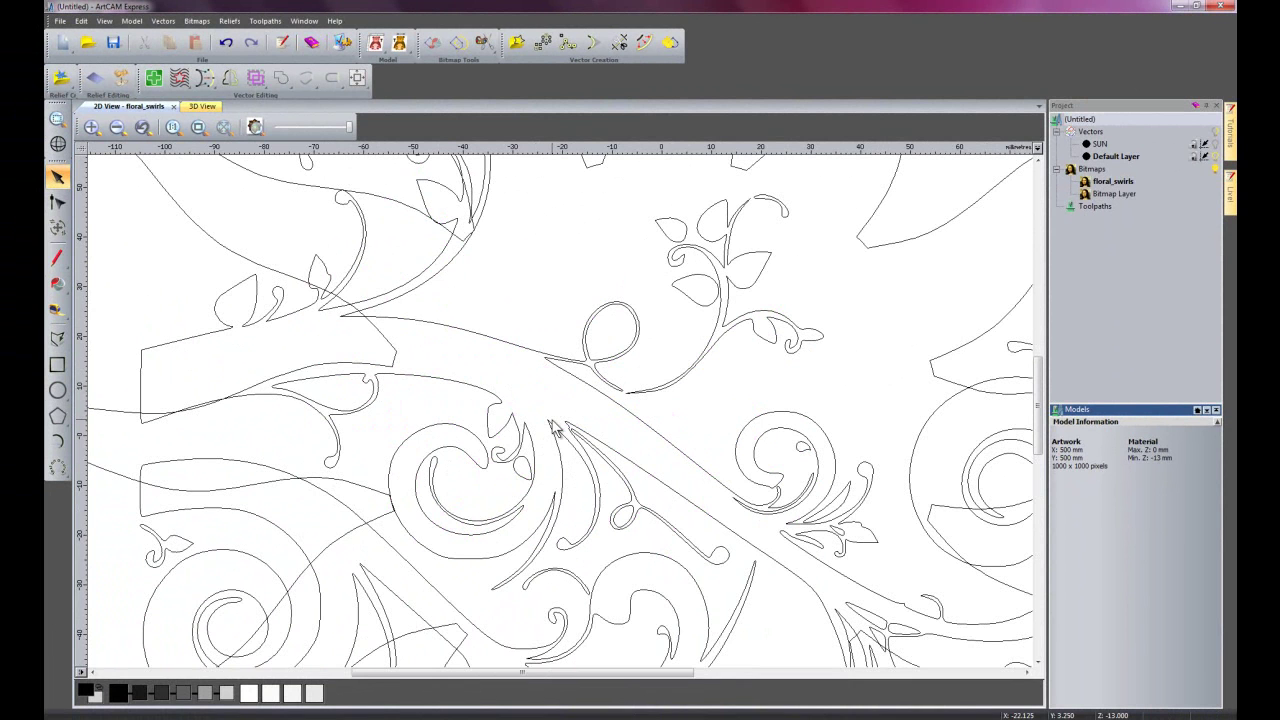
# Select all floral swirl vectors without the sun outline and move them over the upper rays, centred at about X 23, Y 56
pyautogui.scroll(-2, 527, 410)
pyautogui.moveTo(390, 286); pyautogui.dragTo(735, 555)
pyautogui.scroll(2, 532, 405)
pyautogui.scroll(2, 531, 397)
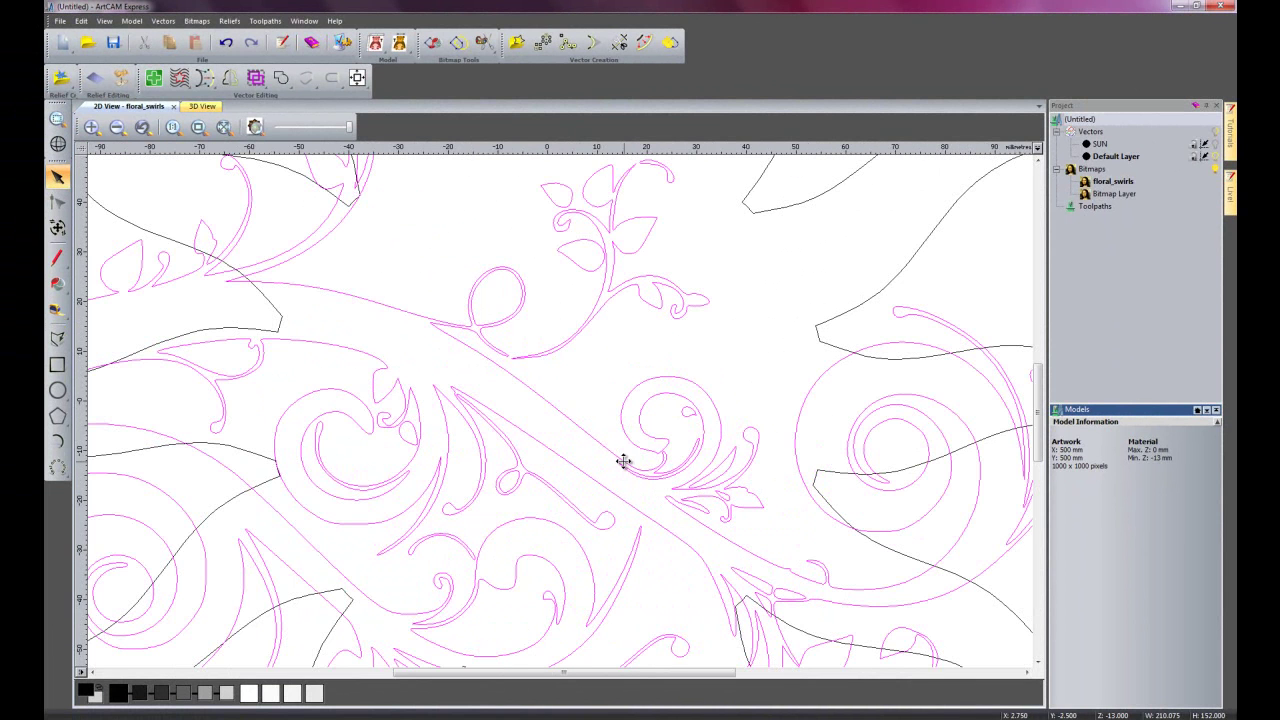
pyautogui.scroll(-2, 520, 385)
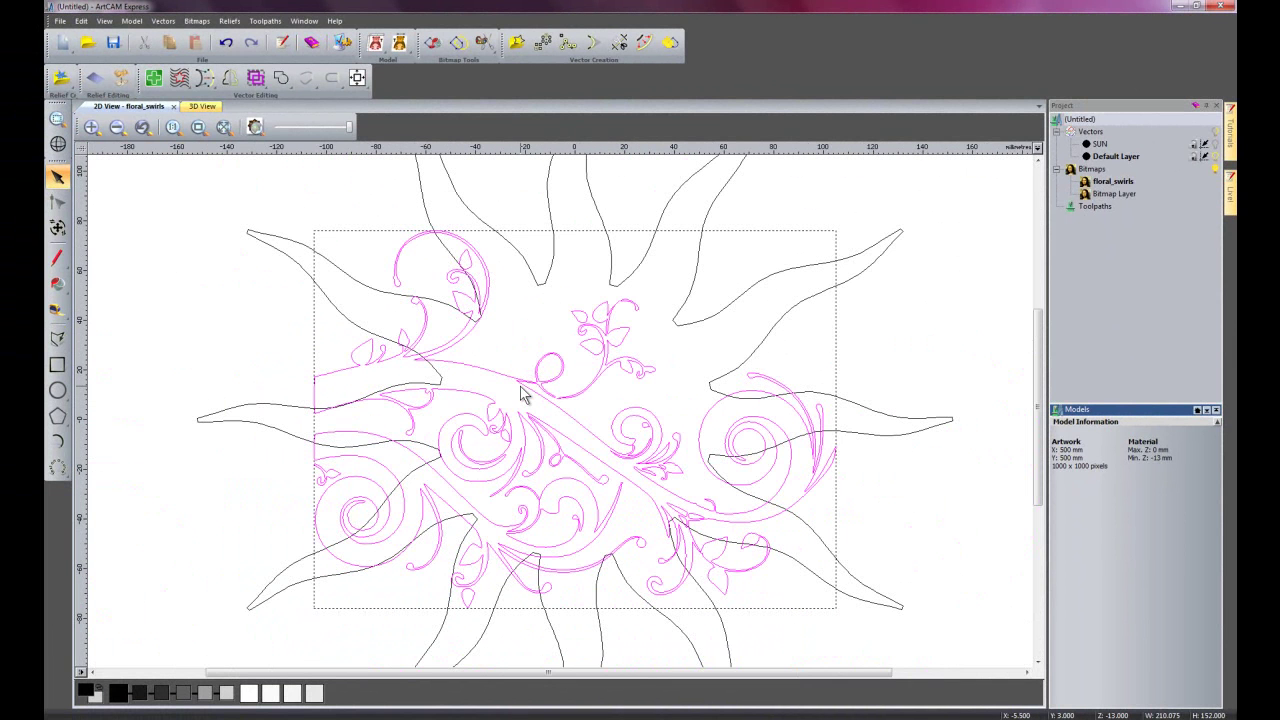
pyautogui.click(60, 229)
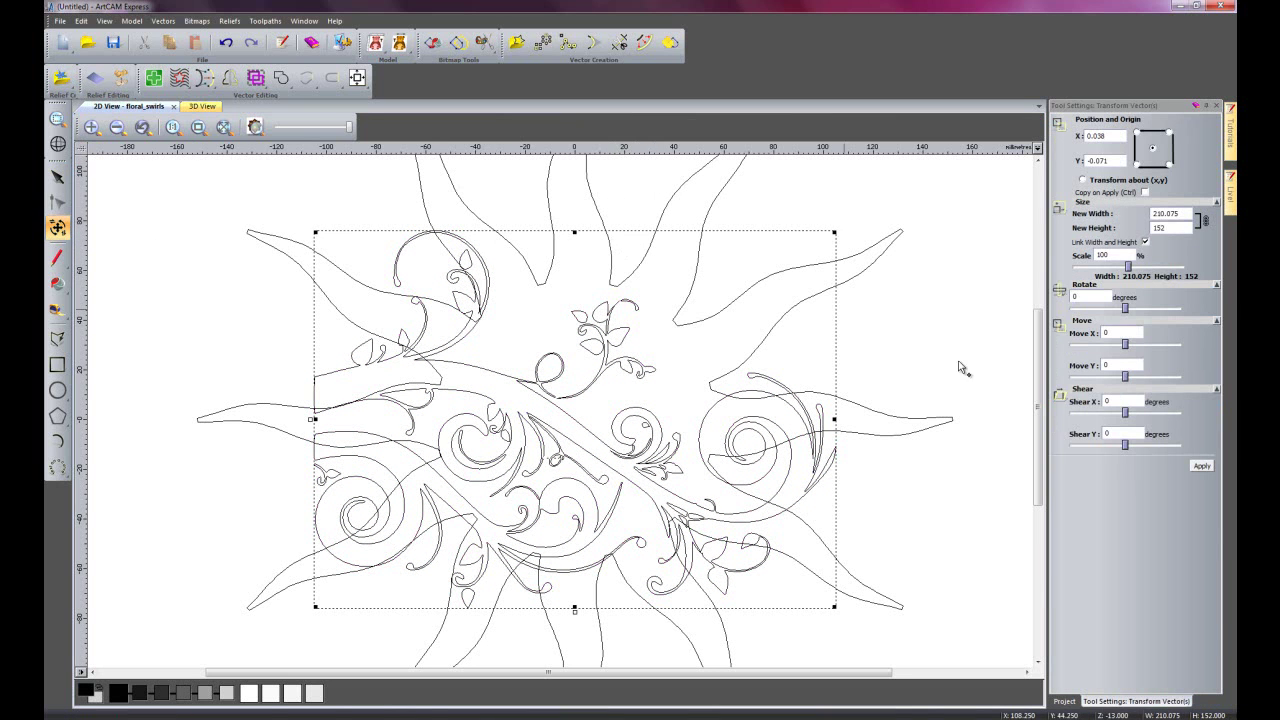
pyautogui.moveTo(1033, 398); pyautogui.dragTo(1033, 364)
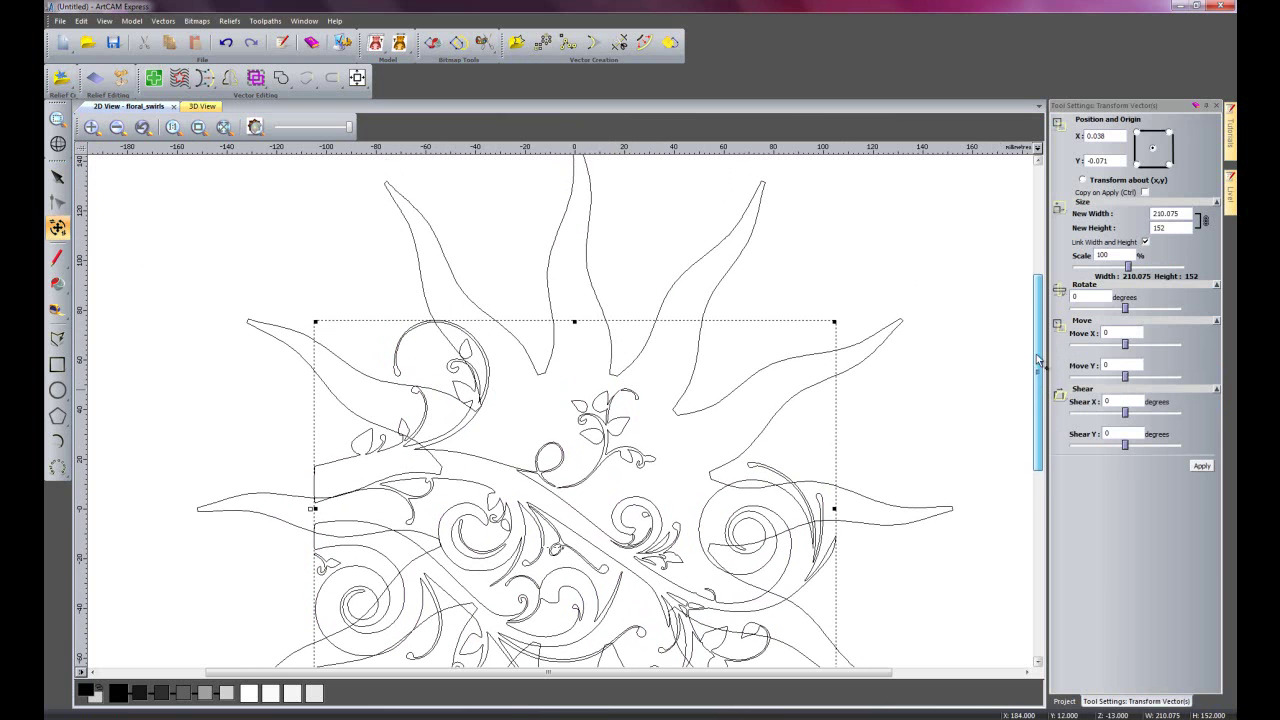
pyautogui.moveTo(568, 553); pyautogui.dragTo(622, 409)
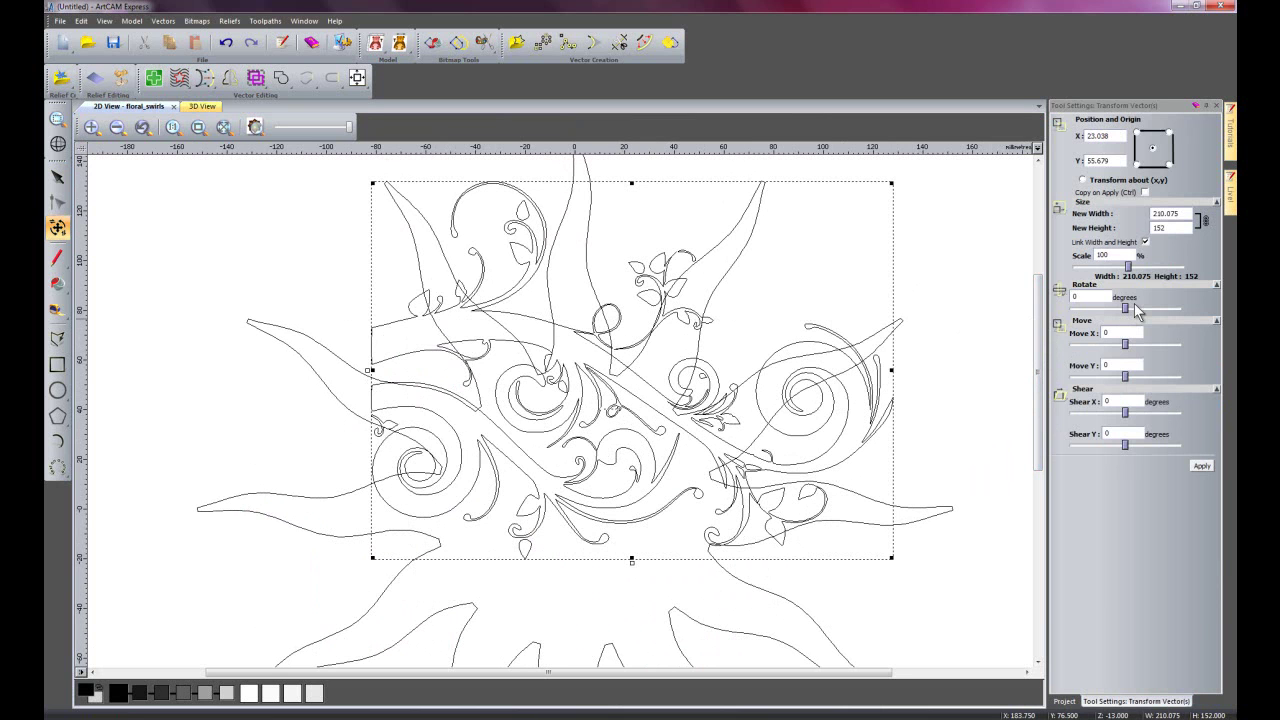
# Rotate the floral swirl by -72 degrees and shrink it proportionally to about 113 mm wide and 134 mm high
pyautogui.moveTo(1126, 310)
pyautogui.mouseDown()
pyautogui.moveTo(1142, 310)
pyautogui.moveTo(1105, 315)
pyautogui.mouseUp()
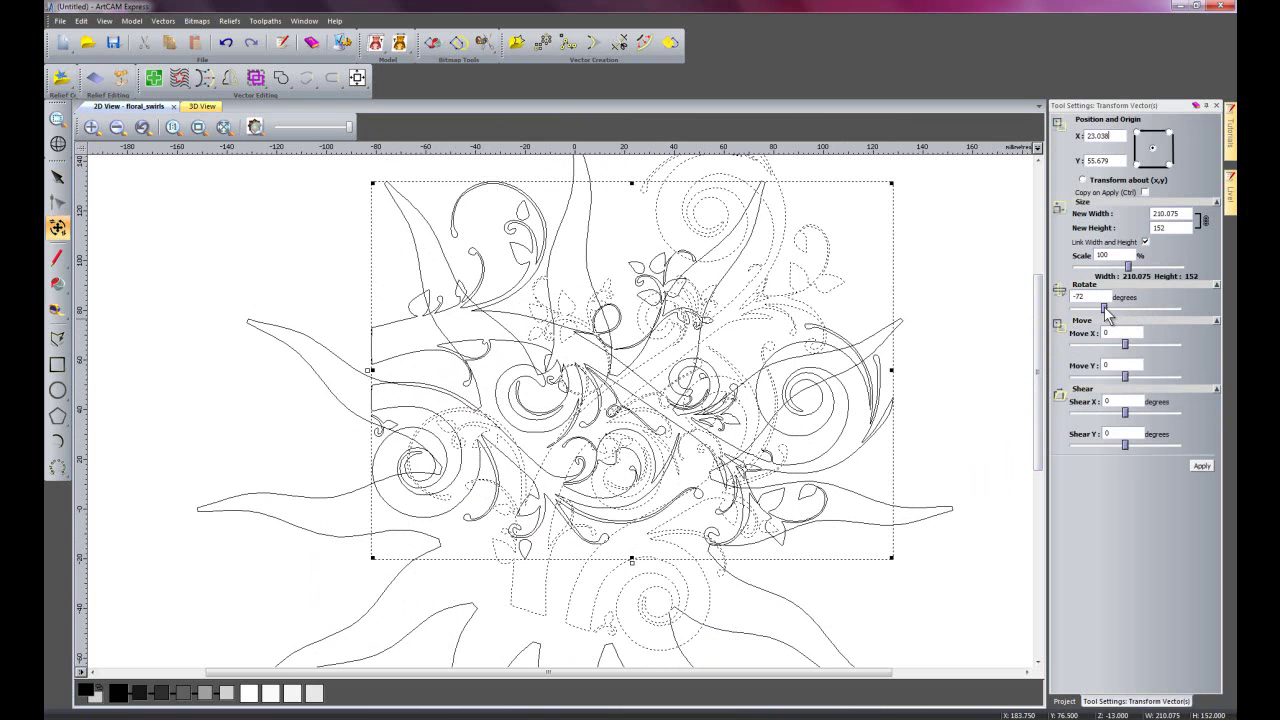
pyautogui.click(1199, 465)
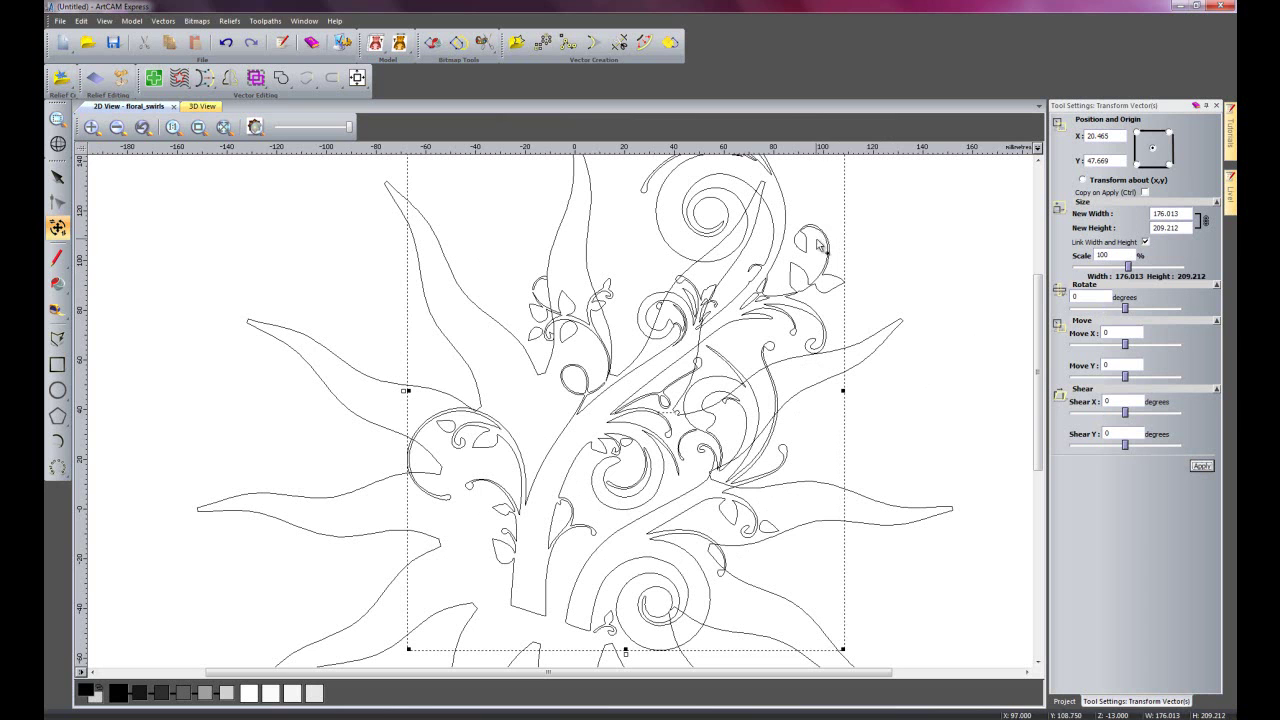
pyautogui.moveTo(1039, 392); pyautogui.dragTo(1039, 363)
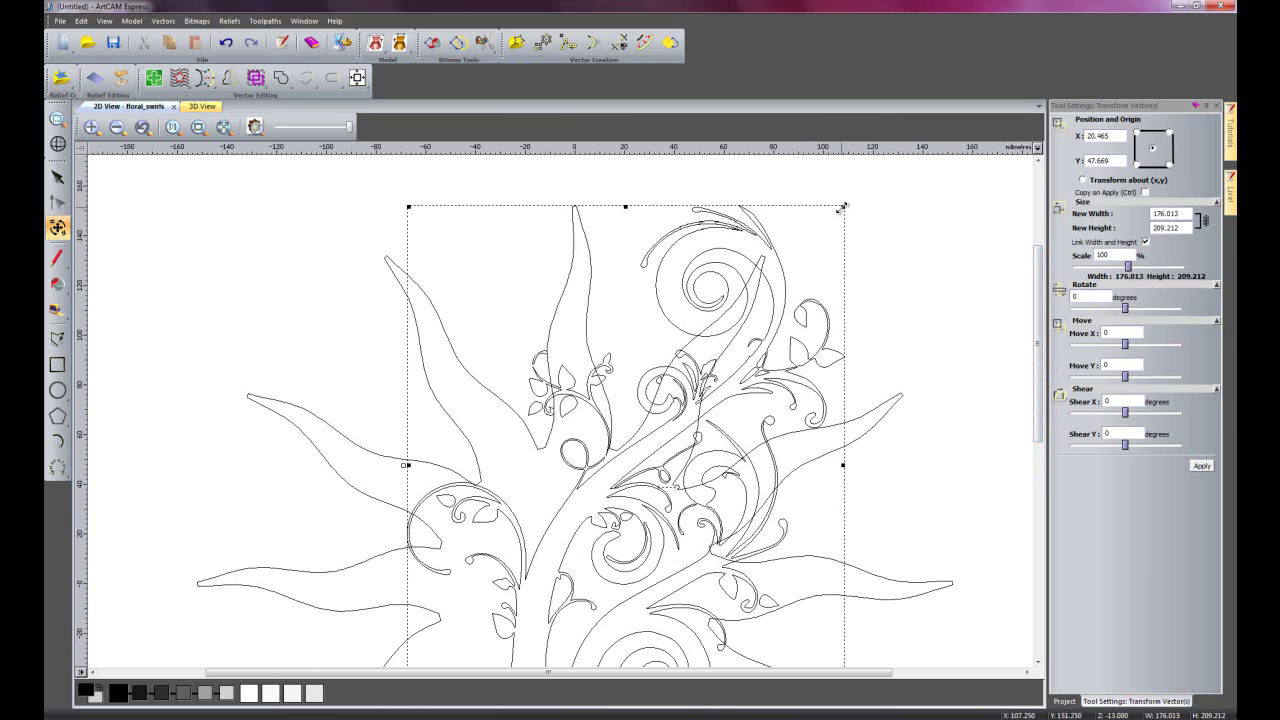
pyautogui.moveTo(842, 207); pyautogui.dragTo(767, 320)
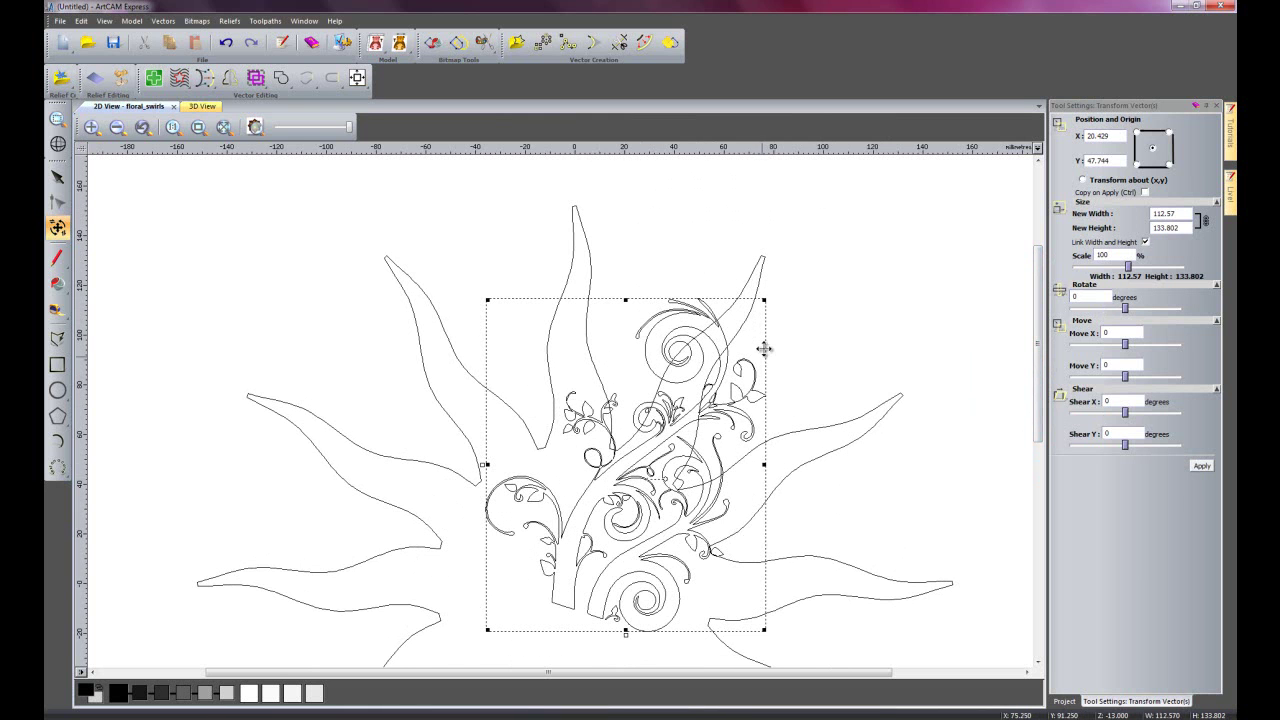
# Shrink the floral swirl to about 65 mm wide and 93 mm high and centre it at about X 25, Y 94
pyautogui.moveTo(766, 298); pyautogui.dragTo(722, 350)
pyautogui.moveTo(620, 471); pyautogui.dragTo(630, 357)
pyautogui.moveTo(732, 351); pyautogui.dragTo(697, 352)
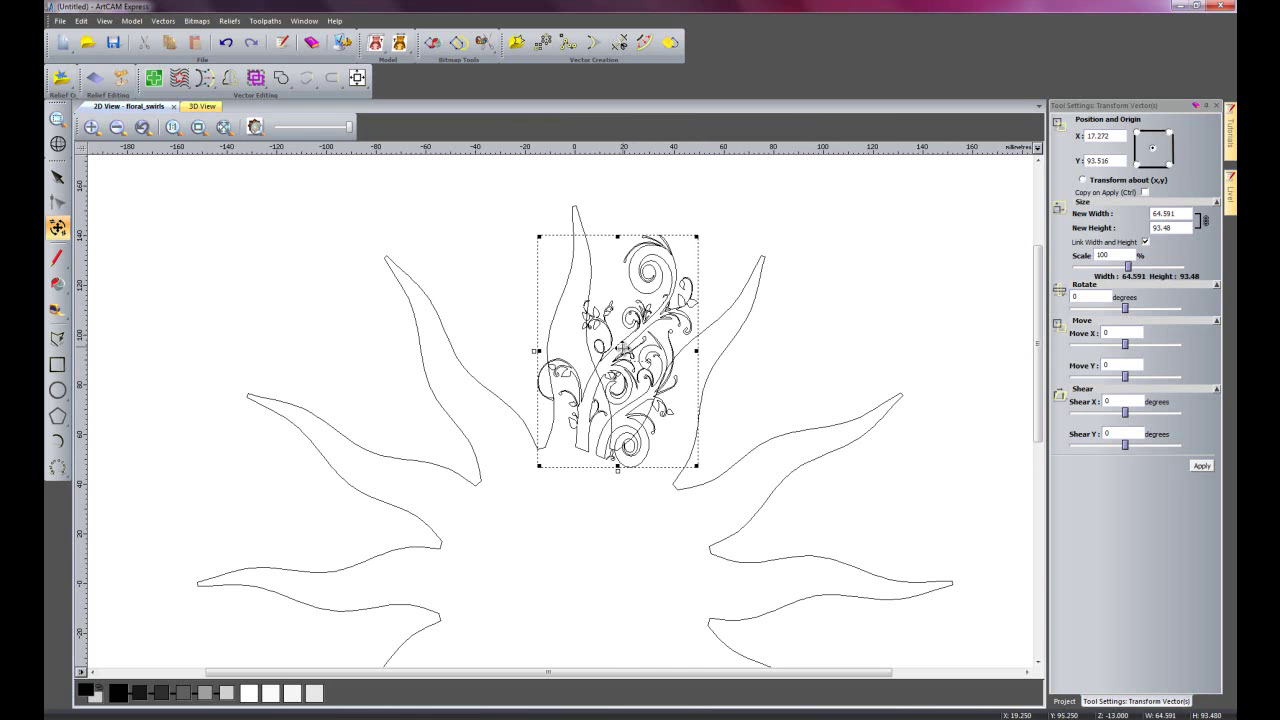
pyautogui.moveTo(618, 351); pyautogui.dragTo(636, 356)
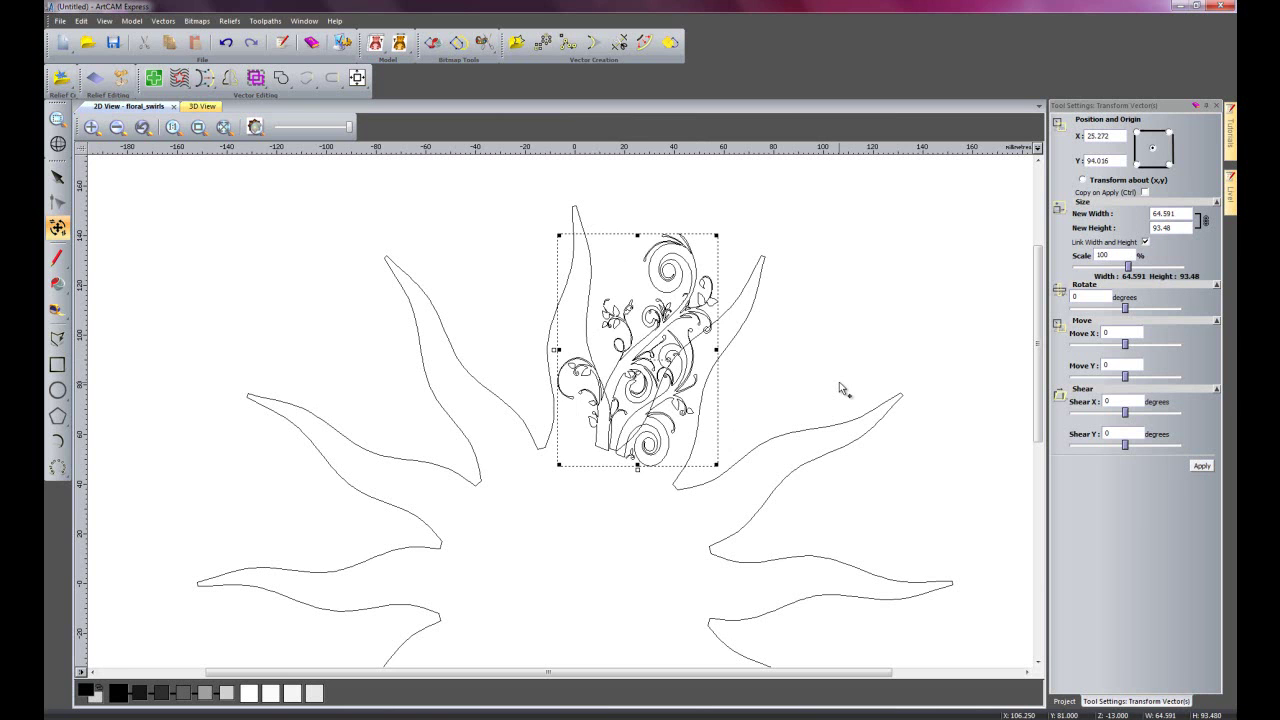
pyautogui.rightClick(880, 302)
pyautogui.press('Escape')
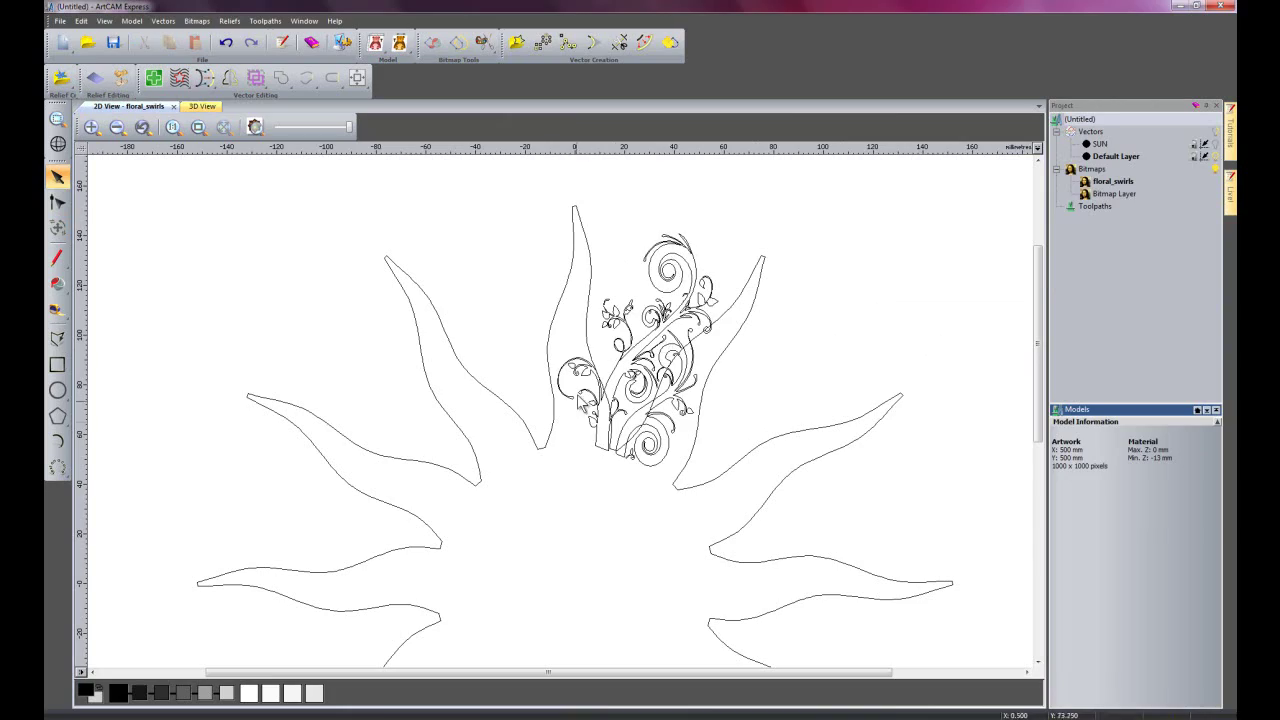
# Clip the floral swirl vectors against the sun outline with clipping direction Outside and overlapping vectors set to Trim
pyautogui.click(552, 332)
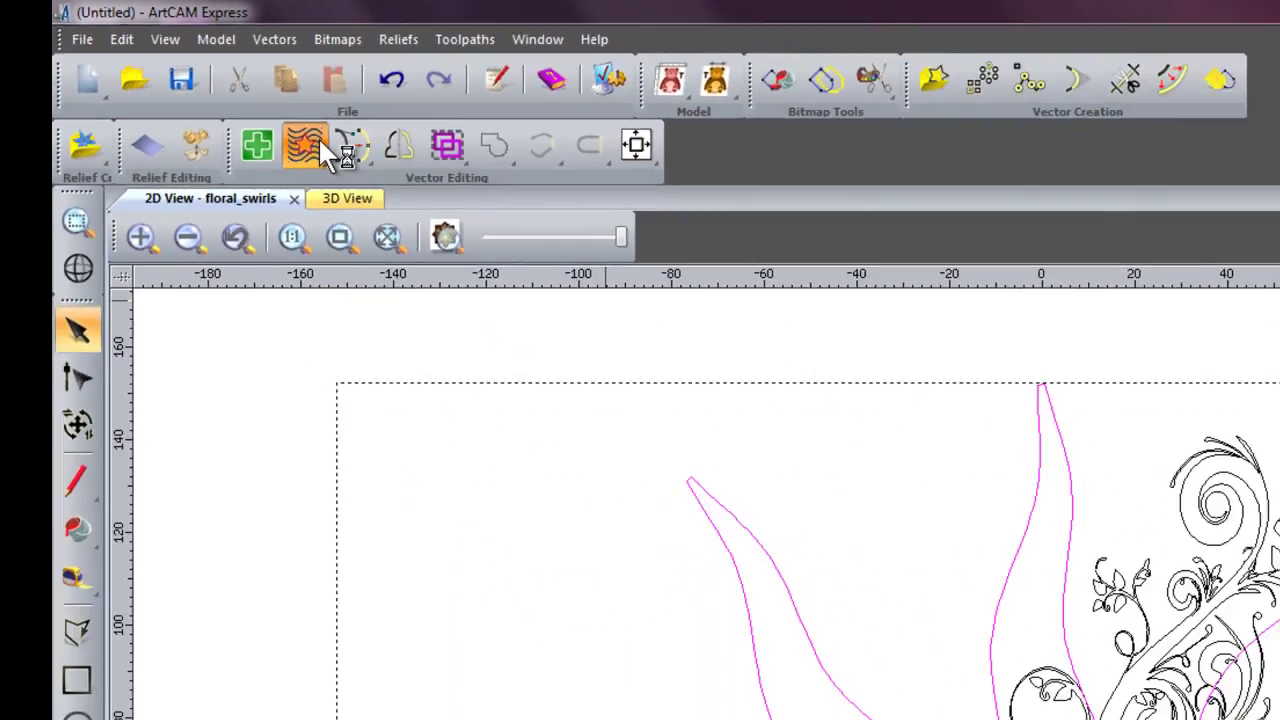
pyautogui.click(493, 232)
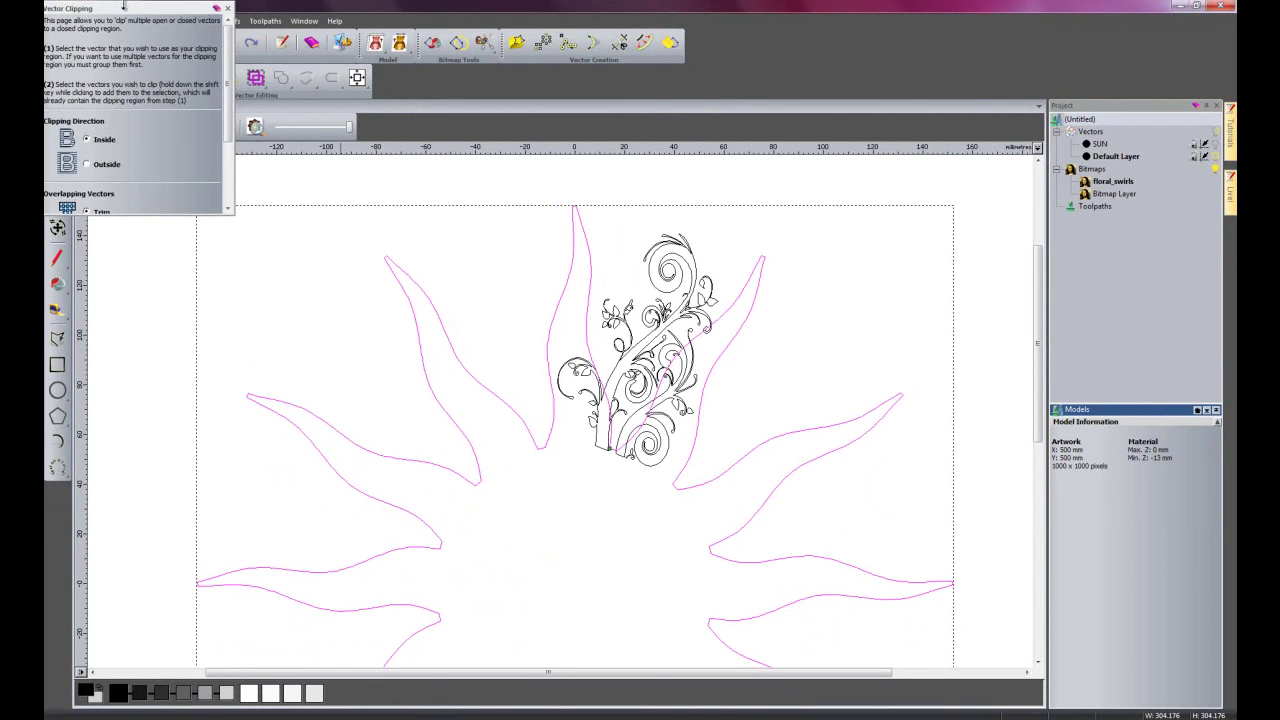
pyautogui.moveTo(124, 9); pyautogui.dragTo(187, 193)
pyautogui.scroll(-3, 289, 336)
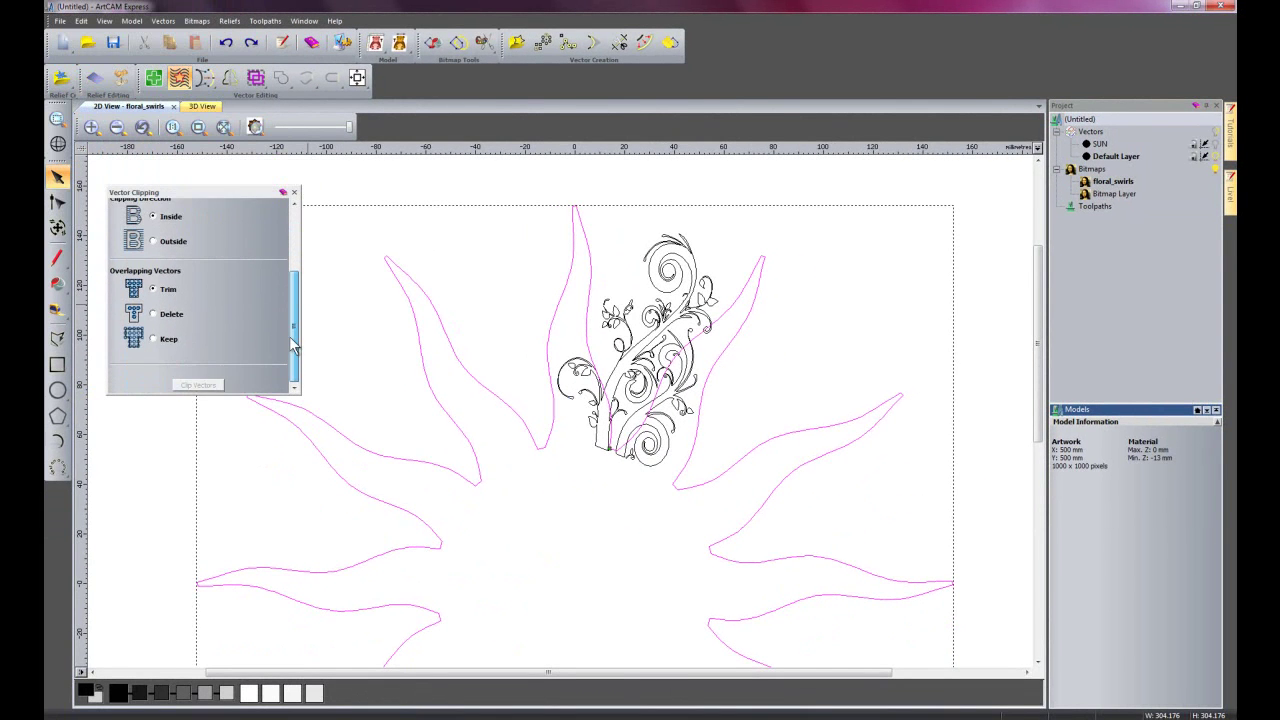
pyautogui.click(153, 241)
pyautogui.moveTo(493, 183); pyautogui.dragTo(752, 517)
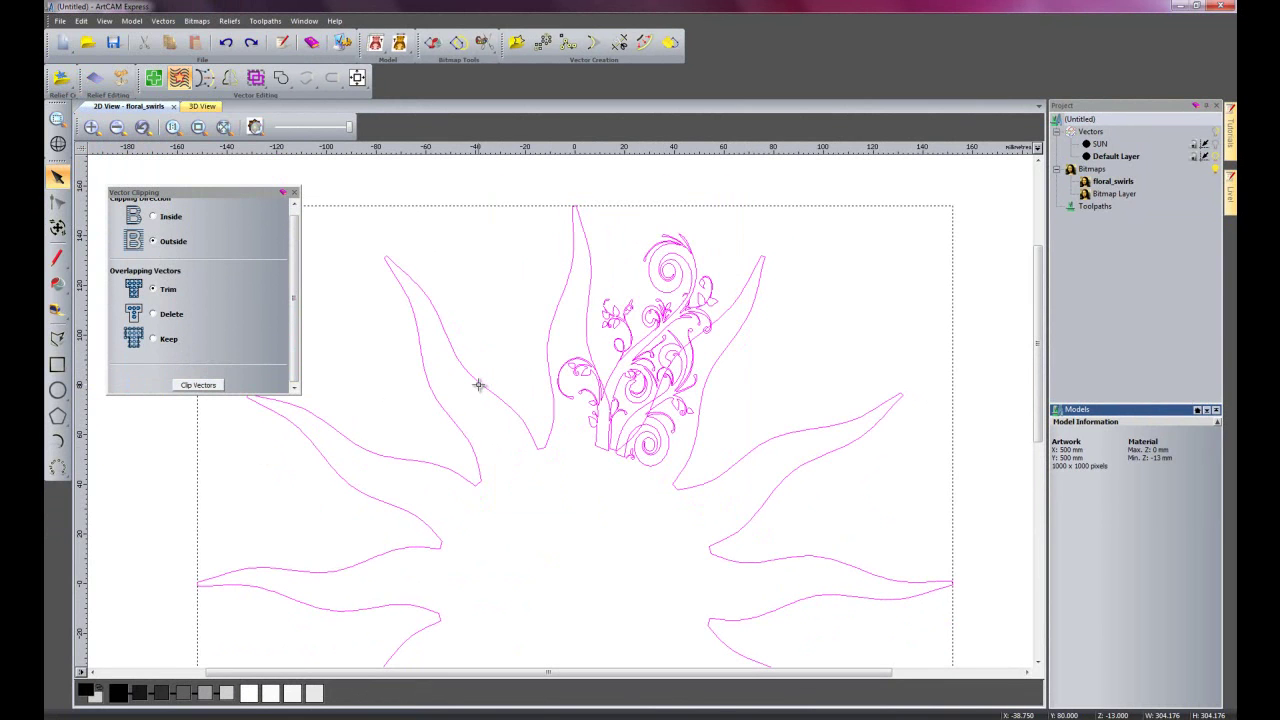
pyautogui.click(204, 386)
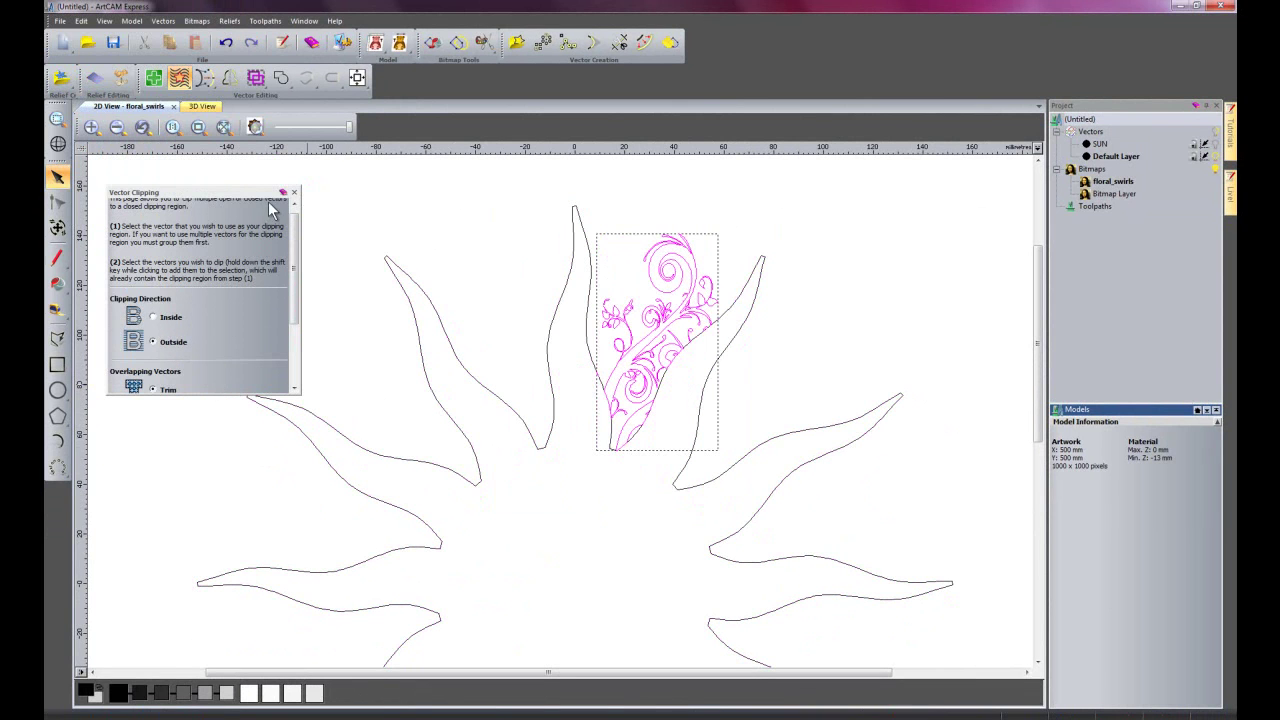
pyautogui.click(294, 191)
pyautogui.click(597, 543)
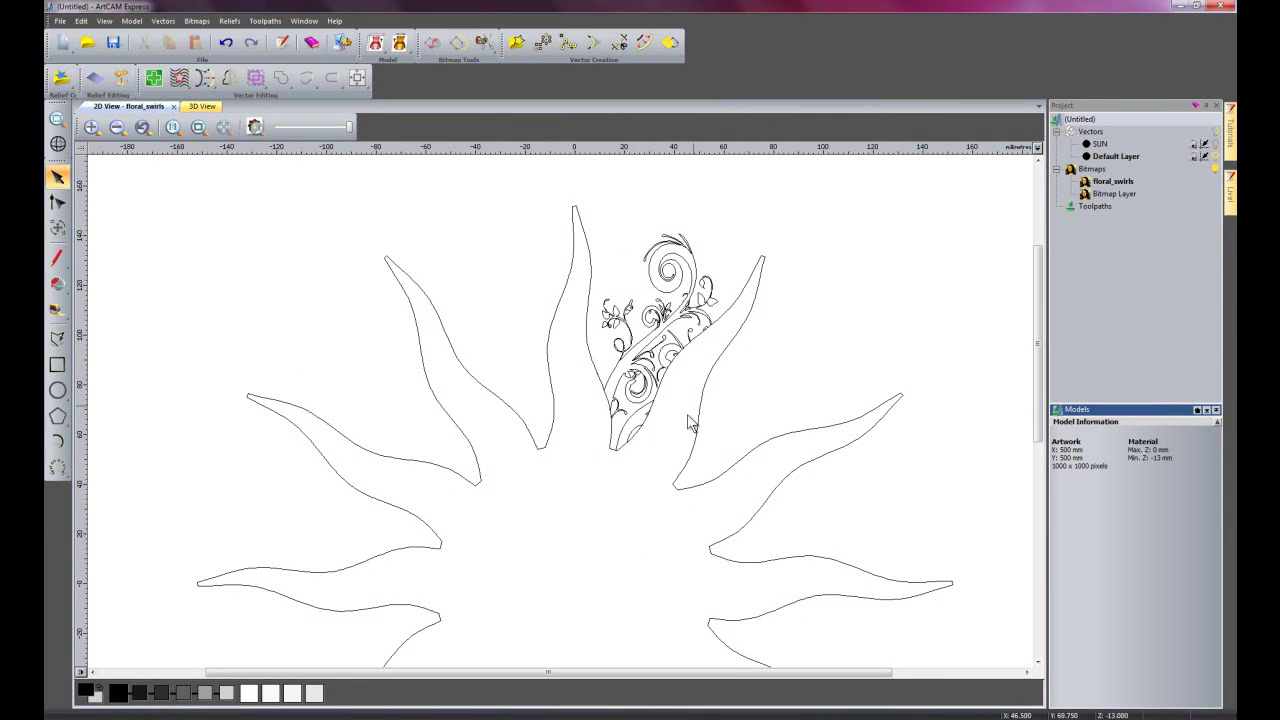
# Delete the sun outline used for clipping and the tiny stray vector beside the main stem
pyautogui.click(718, 358)
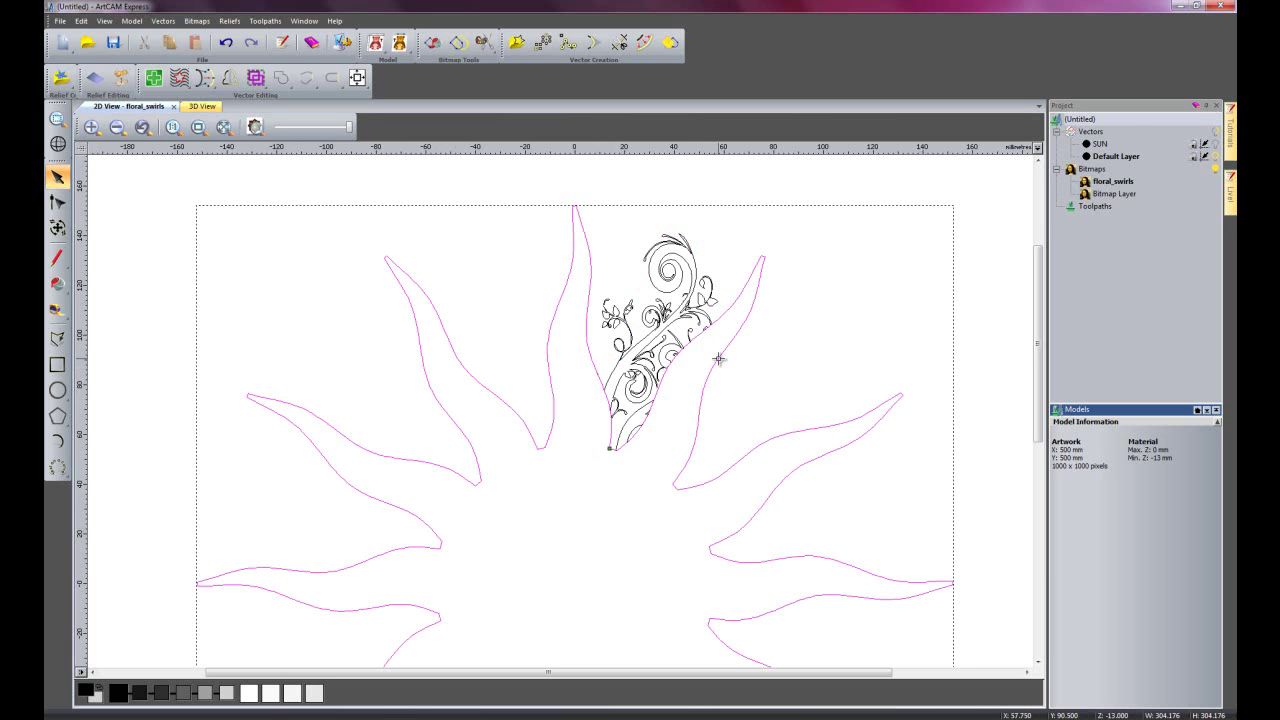
pyautogui.press('Delete')
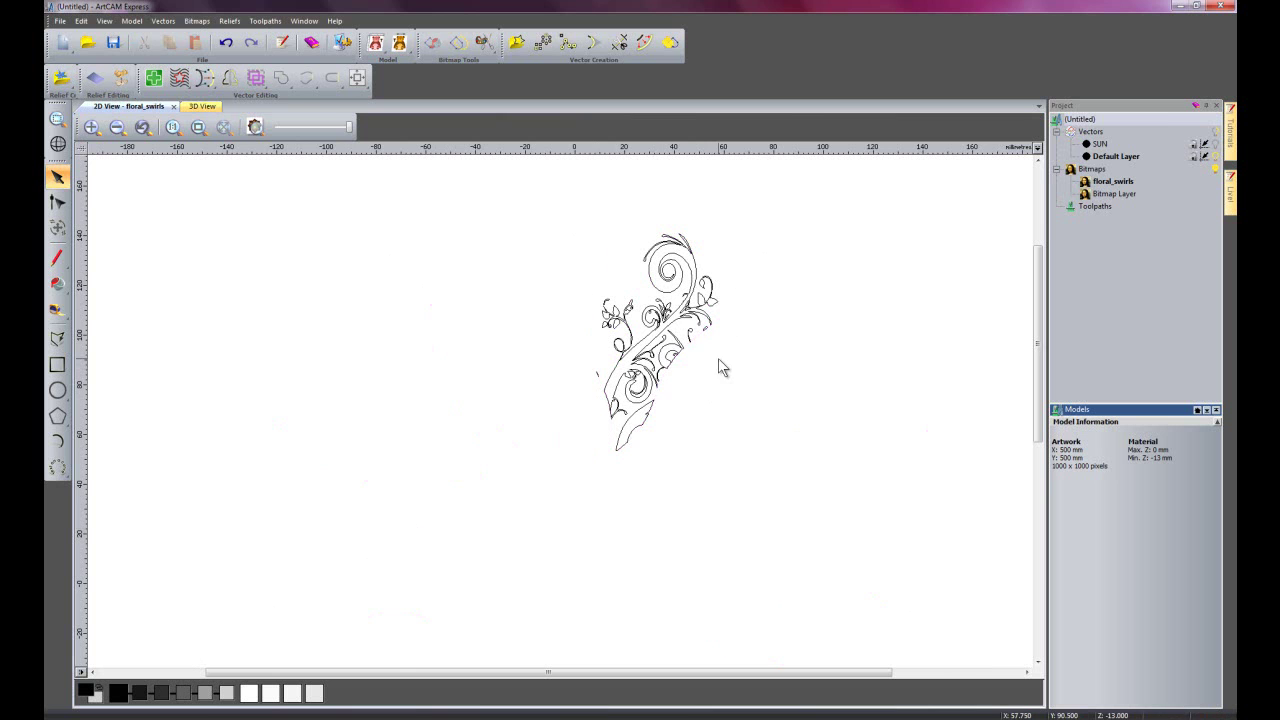
pyautogui.scroll(2, 686, 400)
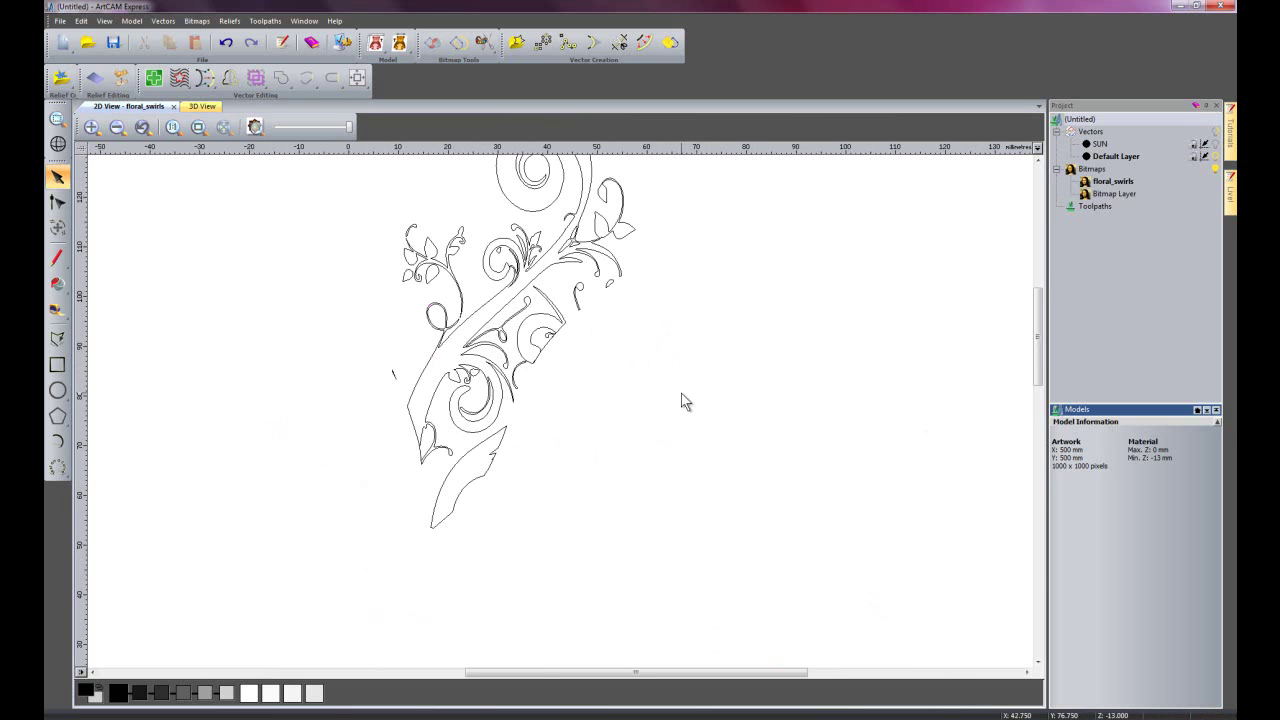
pyautogui.scroll(2, 548, 397)
pyautogui.scroll(1, 271, 382)
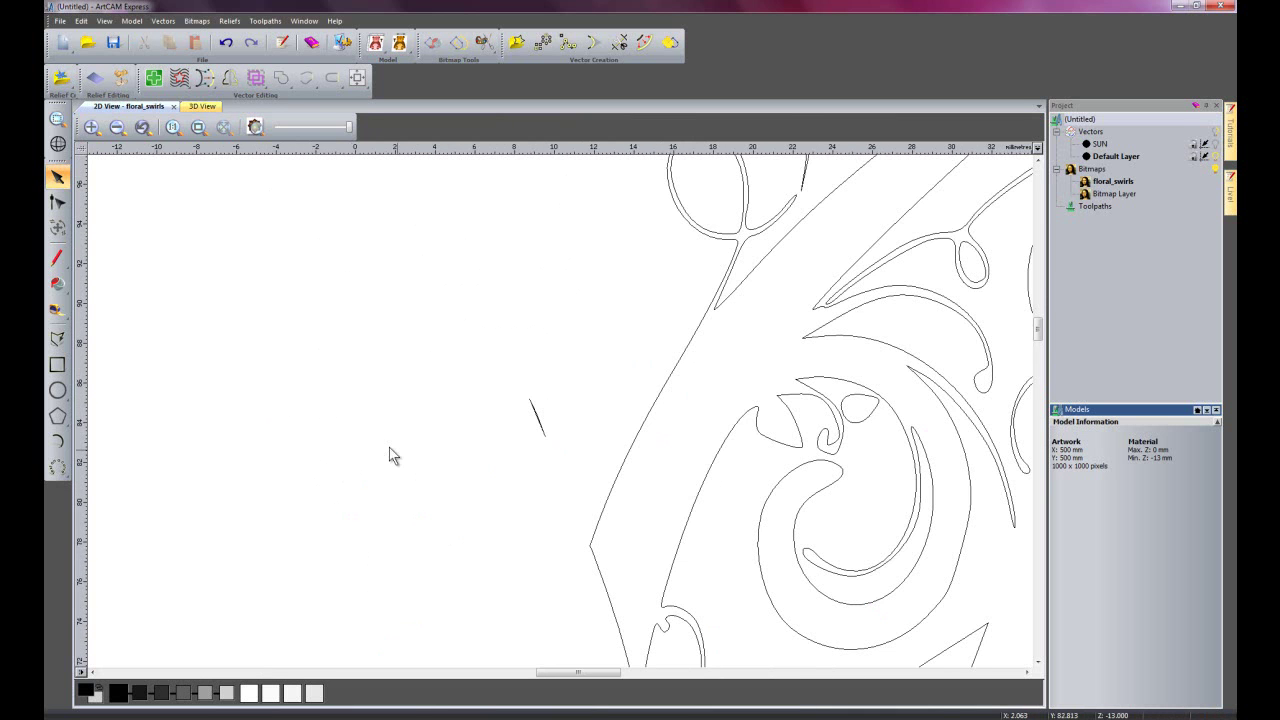
pyautogui.click(535, 412)
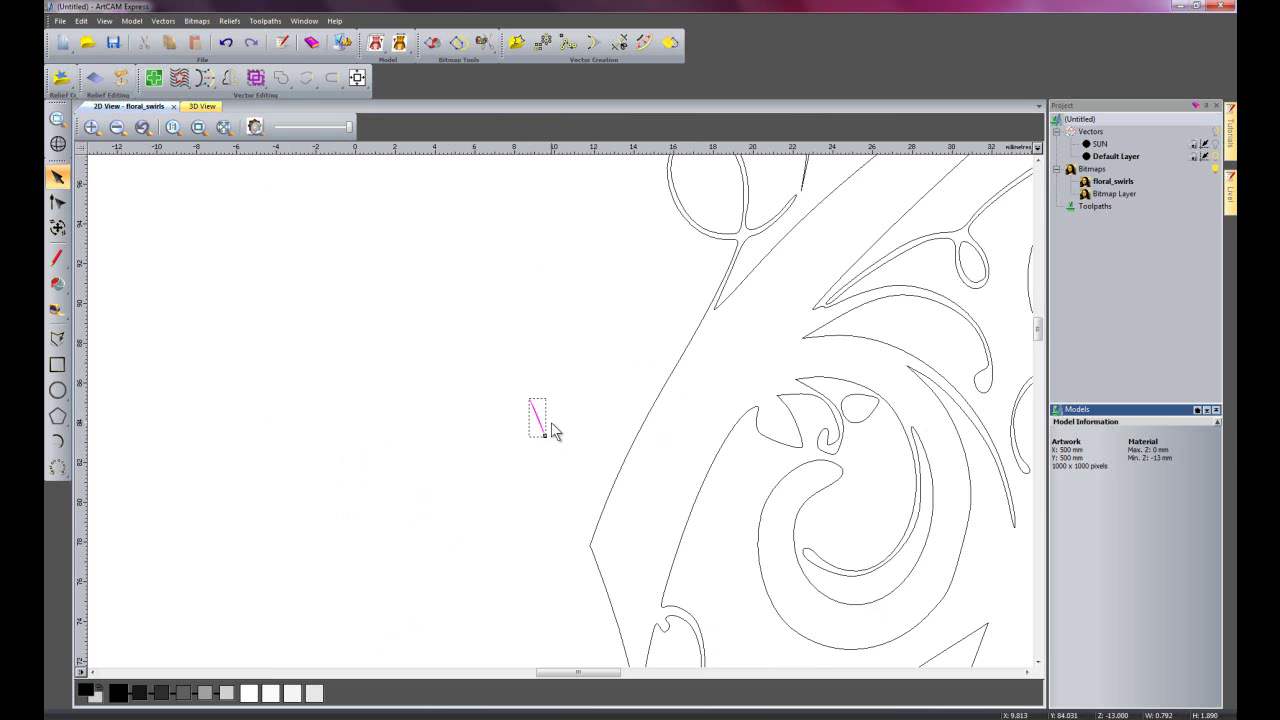
pyautogui.press('Delete')
# Move the inner swirl piece clear of the stem's trimmed edge and delete the tiny stray vector just below it
pyautogui.scroll(-1, 798, 408)
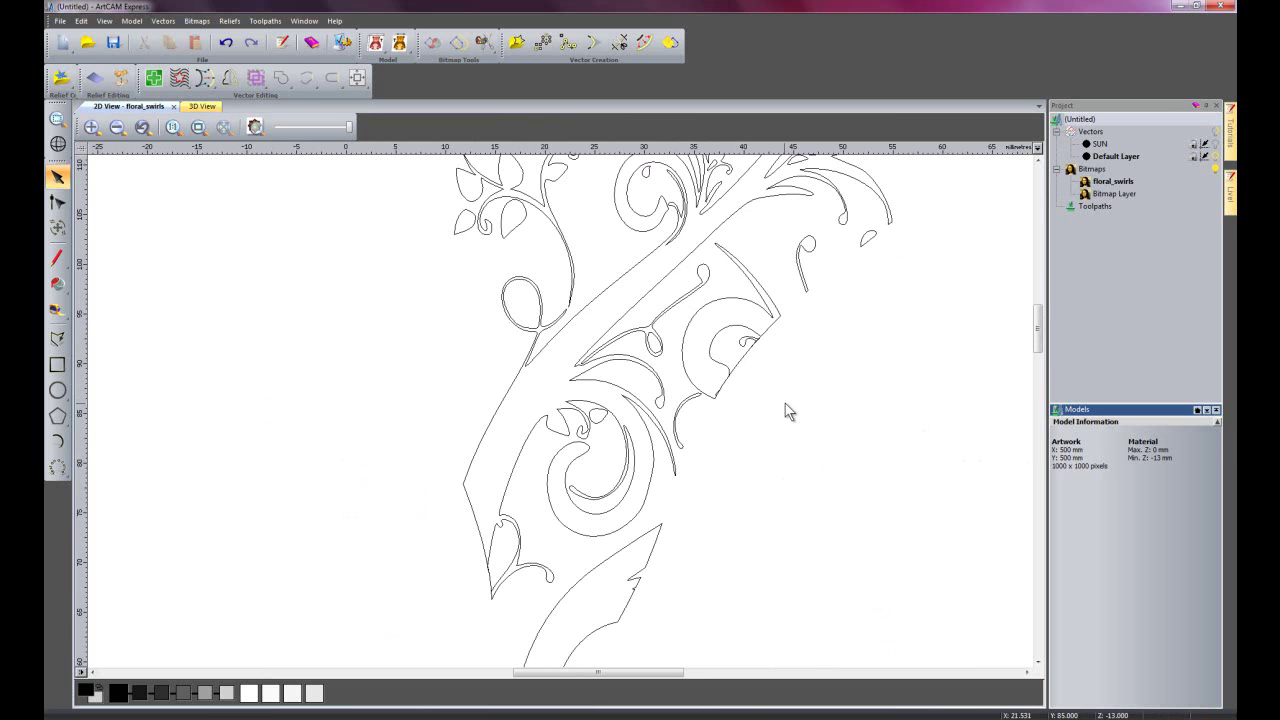
pyautogui.scroll(1, 750, 355)
pyautogui.click(567, 416)
pyautogui.scroll(1, 566, 443)
pyautogui.scroll(1, 455, 537)
pyautogui.click(532, 271)
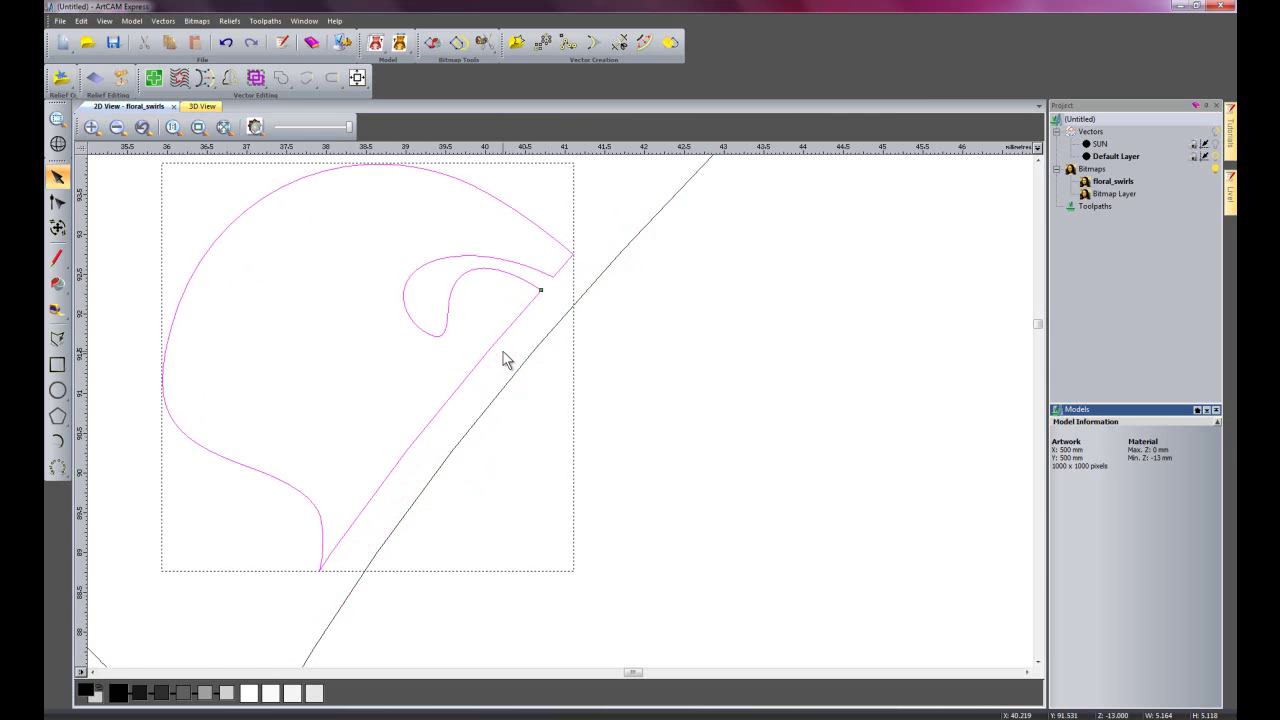
pyautogui.scroll(-4, 520, 358)
pyautogui.click(662, 474)
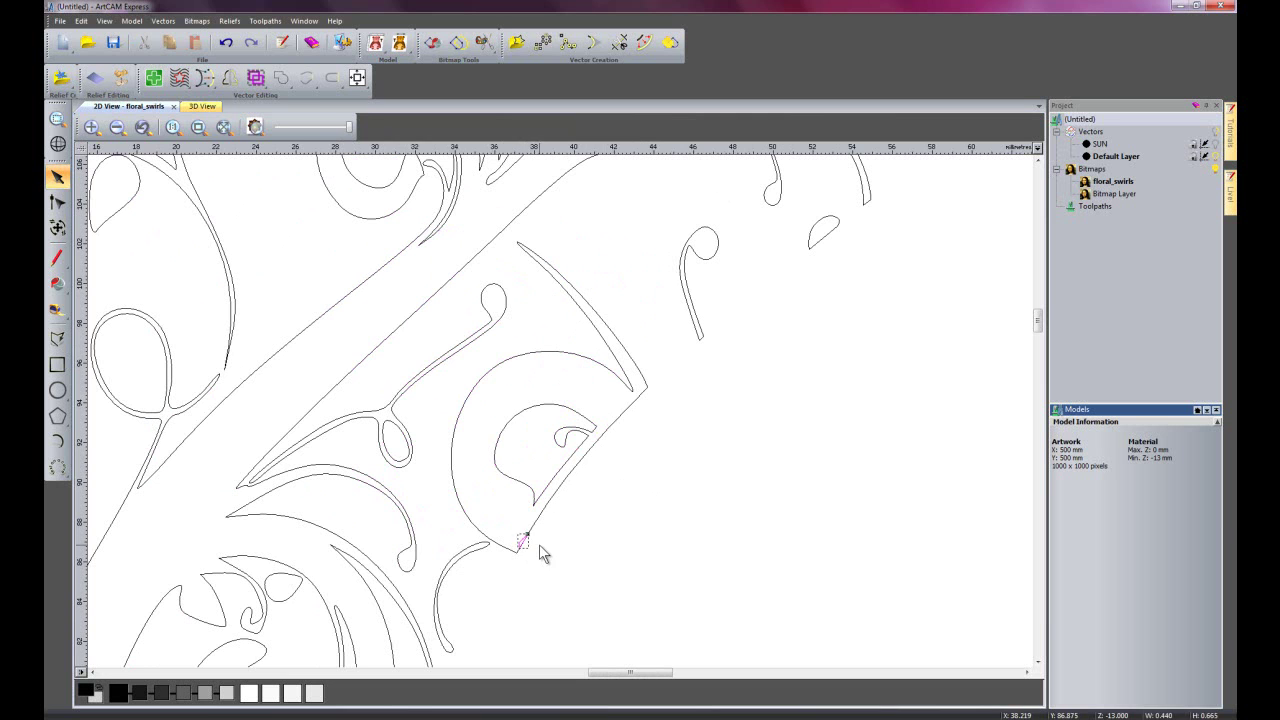
pyautogui.scroll(-3, 829, 240)
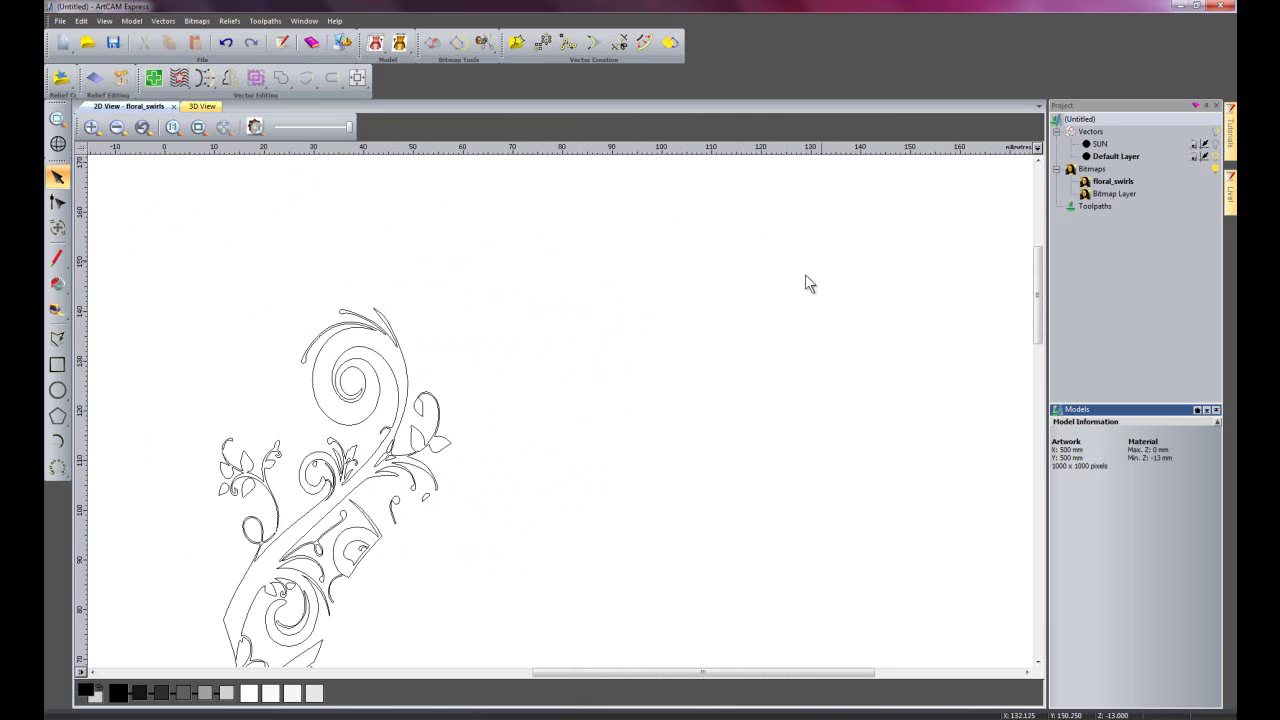
# Nudge the leaf at the stem's lower end slightly up and to the left within the surrounding outline
pyautogui.moveTo(393, 536); pyautogui.dragTo(502, 476, button='middle')
pyautogui.scroll(2, 605, 424)
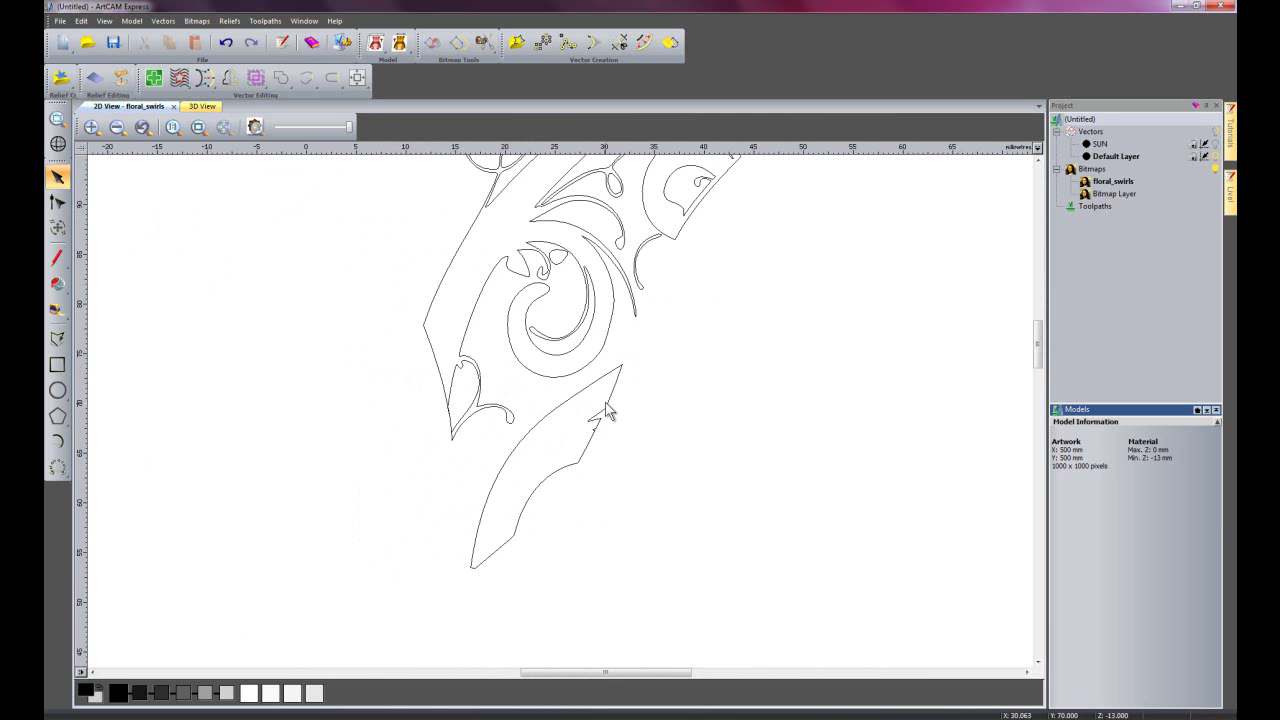
pyautogui.click(614, 383)
pyautogui.click(667, 396)
pyautogui.click(456, 374)
pyautogui.scroll(4, 757, 398)
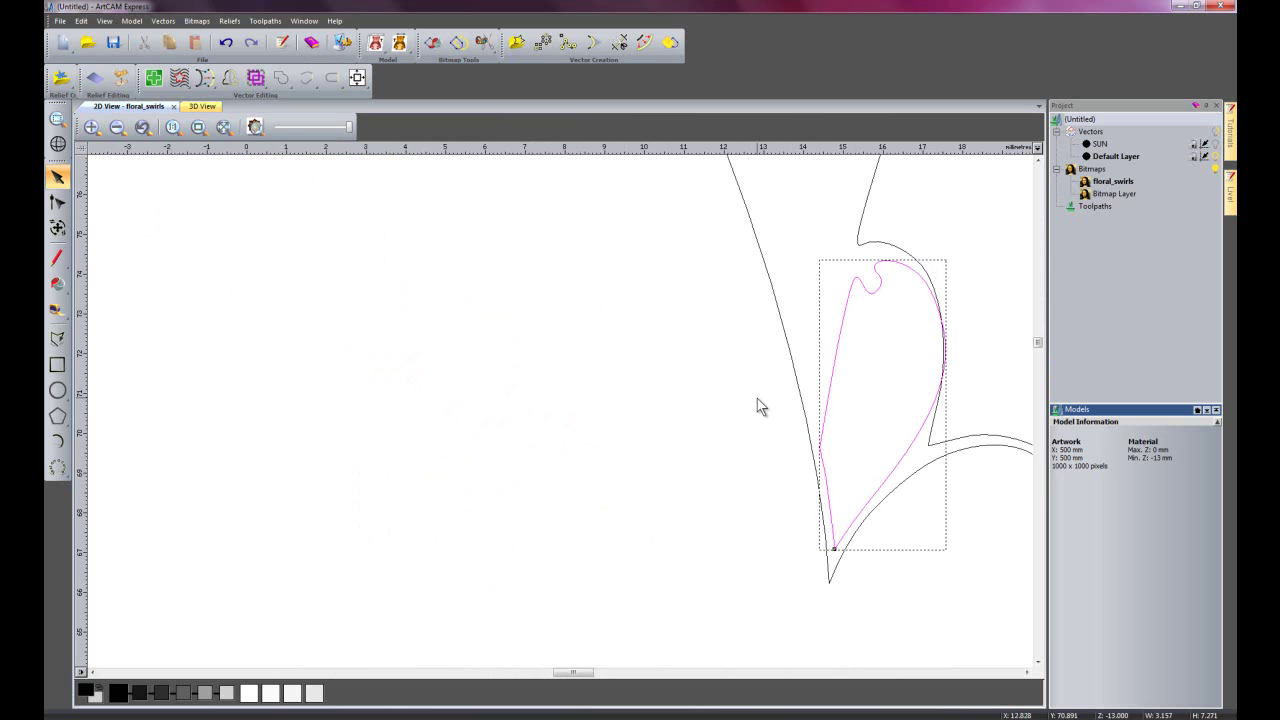
pyautogui.press('Left')
pyautogui.press('Left')
pyautogui.press('Up')
pyautogui.press('Up')
pyautogui.press('Up')
pyautogui.press('Left')
pyautogui.press('Up')
pyautogui.press('Up')
pyautogui.press('Left')
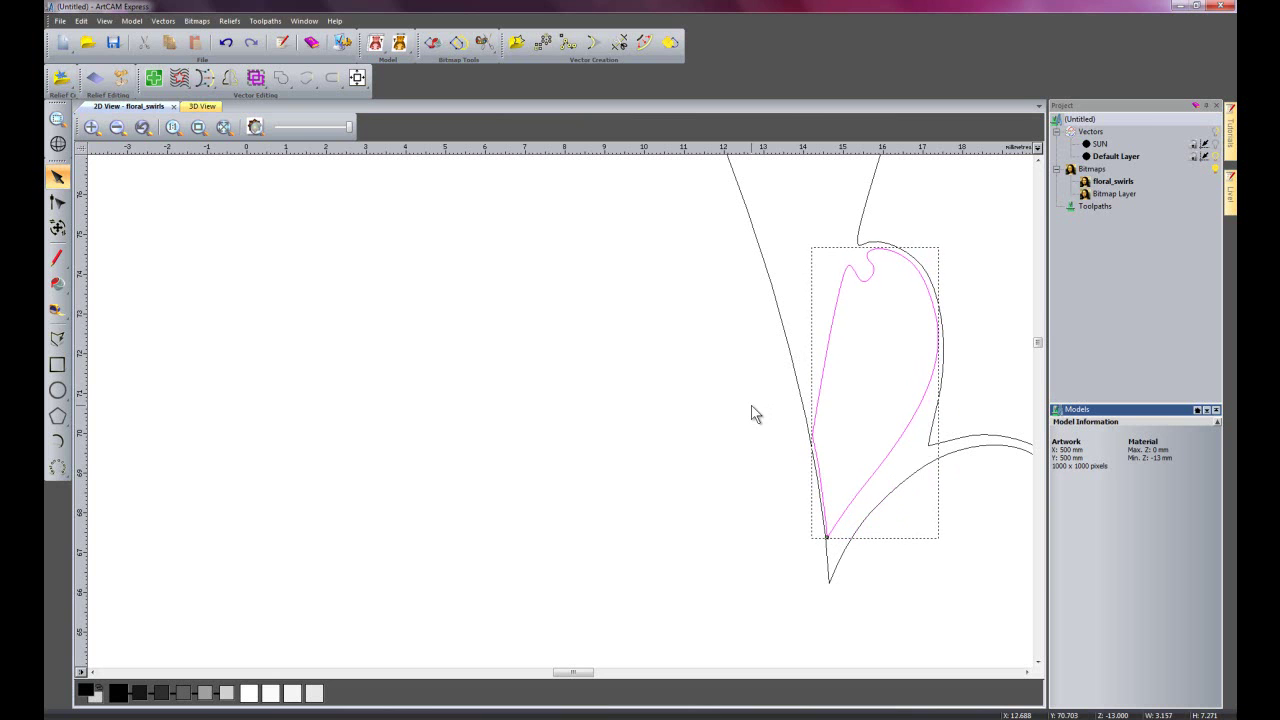
pyautogui.press('Right')
pyautogui.click(729, 479)
# Rotate-copy all the swirl vectors about X 0, Y 0 over a total of 360 degrees with 12 objects
pyautogui.scroll(-5, 735, 468)
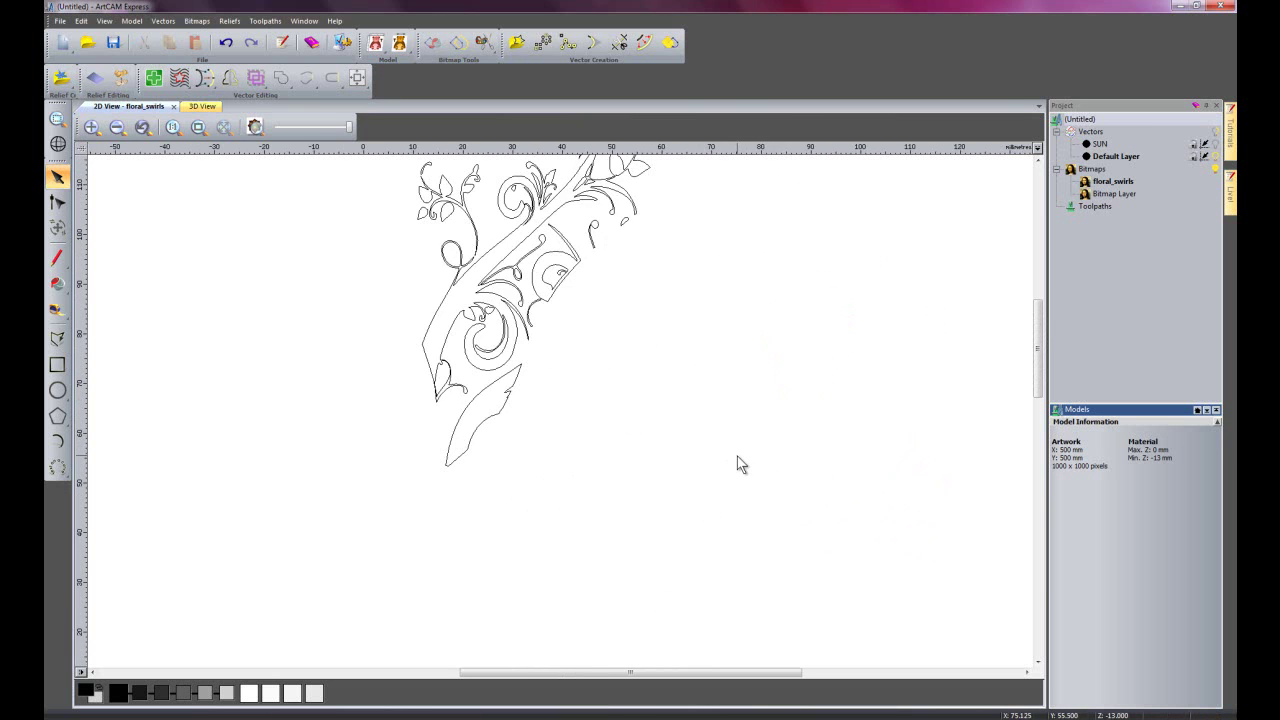
pyautogui.scroll(-2, 739, 455)
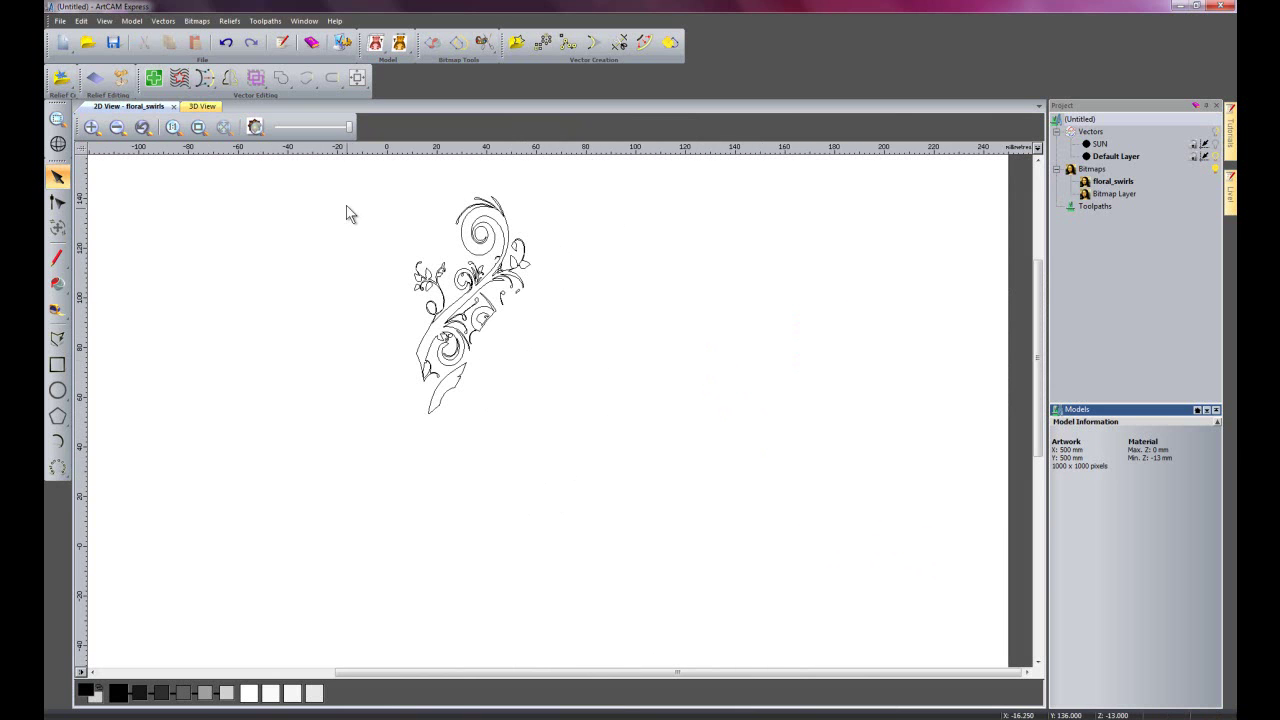
pyautogui.moveTo(342, 180); pyautogui.dragTo(673, 503)
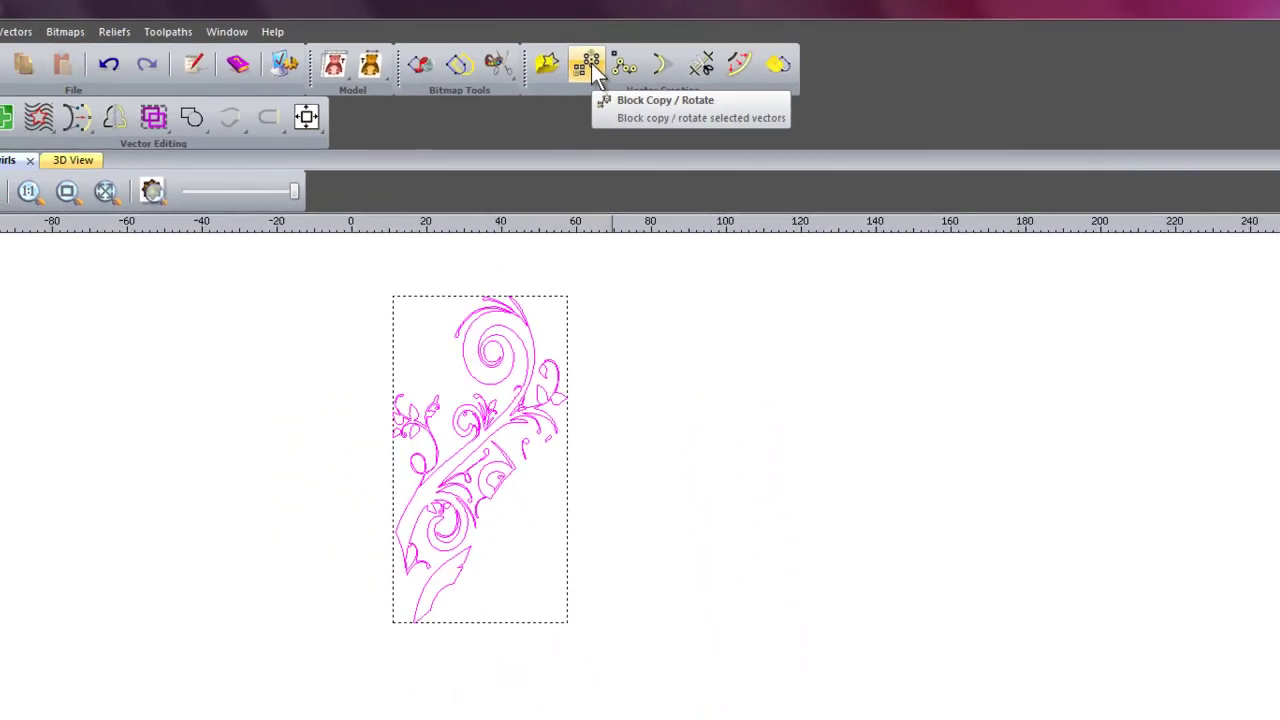
pyautogui.click(649, 95)
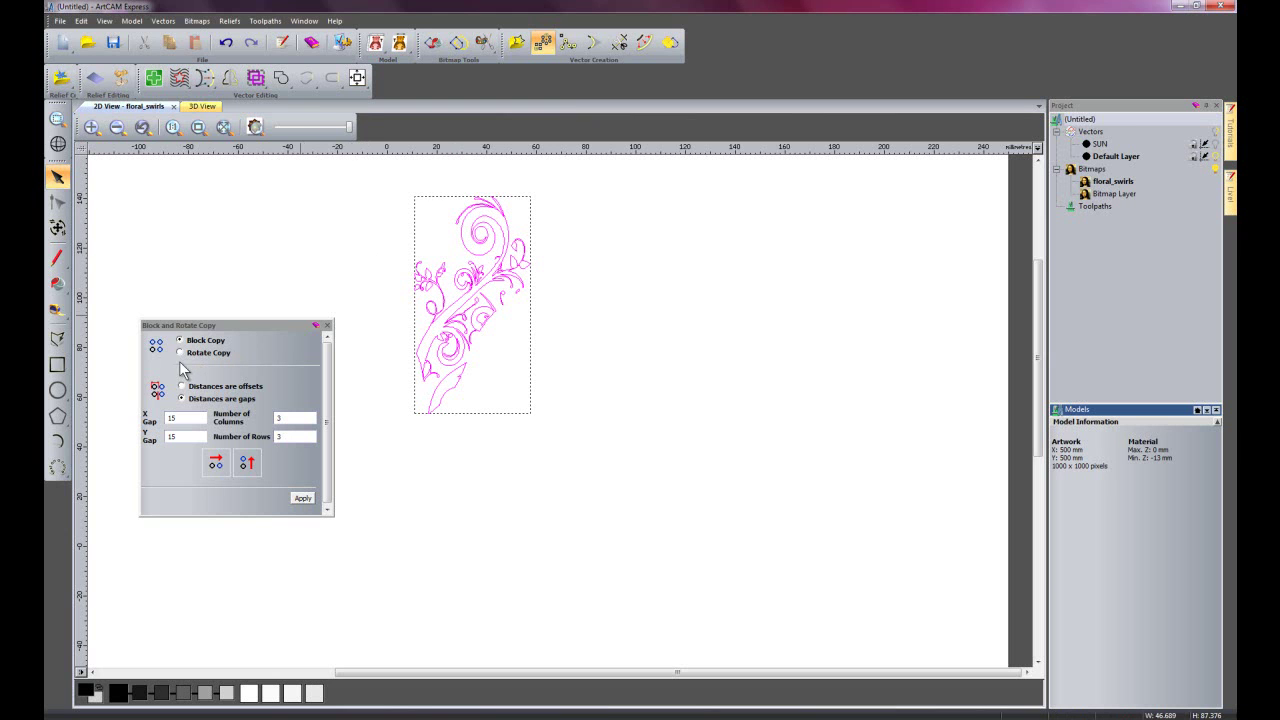
pyautogui.click(181, 353)
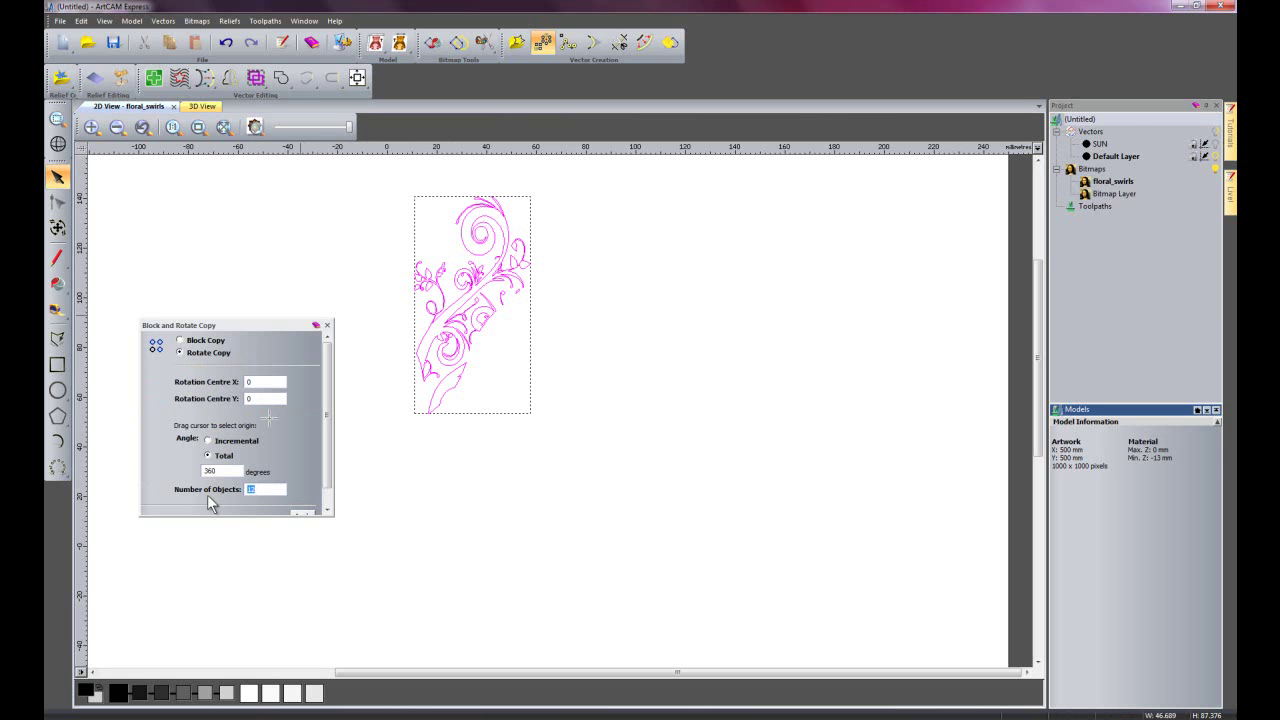
pyautogui.click(302, 514)
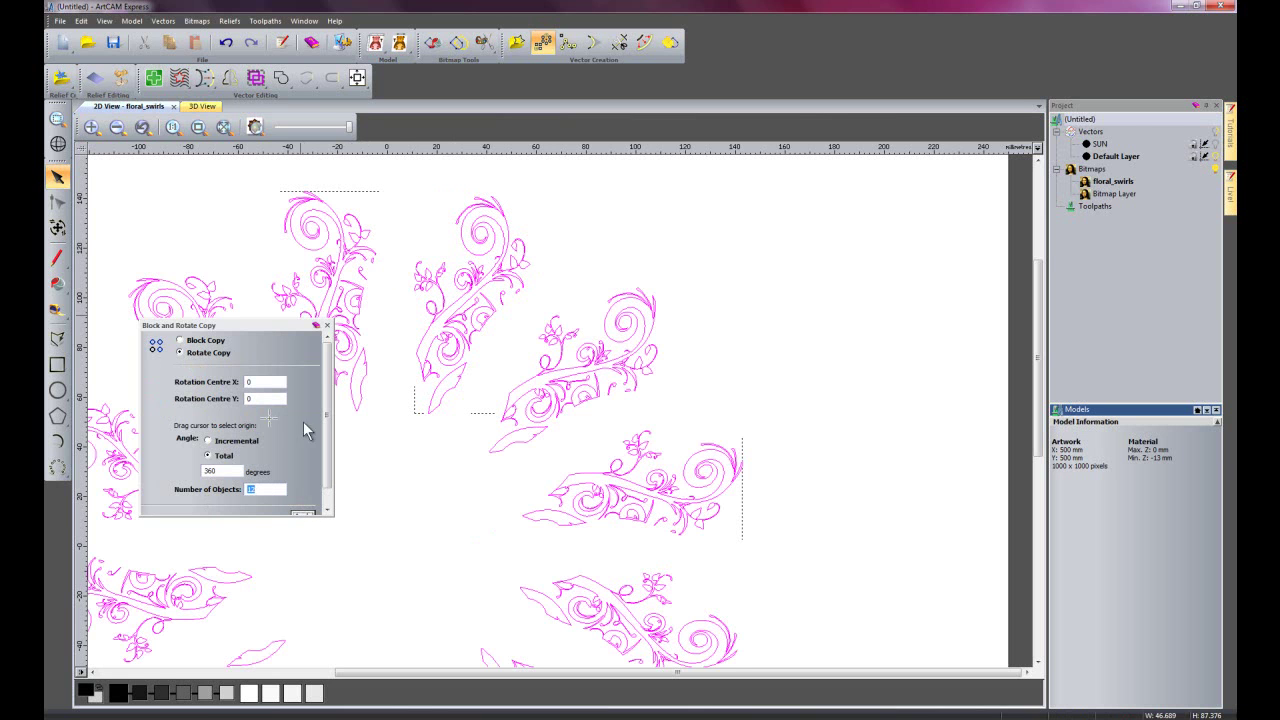
pyautogui.click(327, 325)
# Deselect the swirl copies and show the SUN vector layer together with them
pyautogui.press('F4')
pyautogui.click(805, 543)
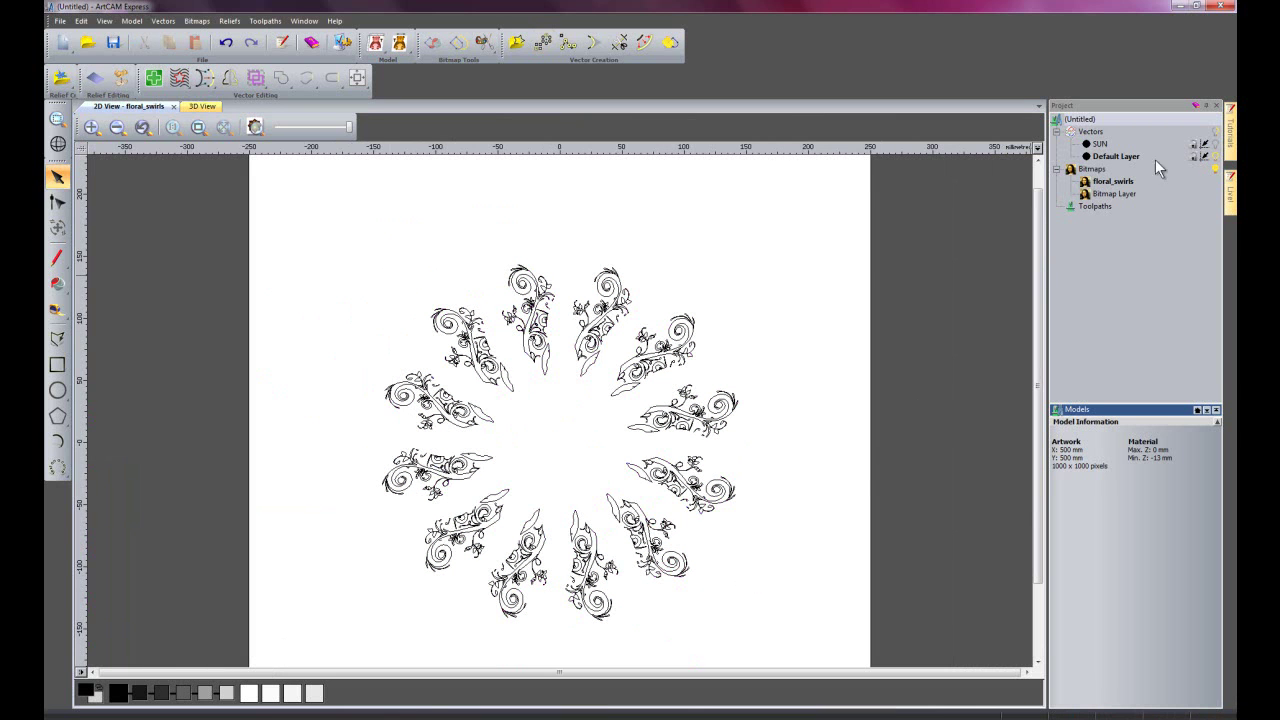
pyautogui.click(1215, 144)
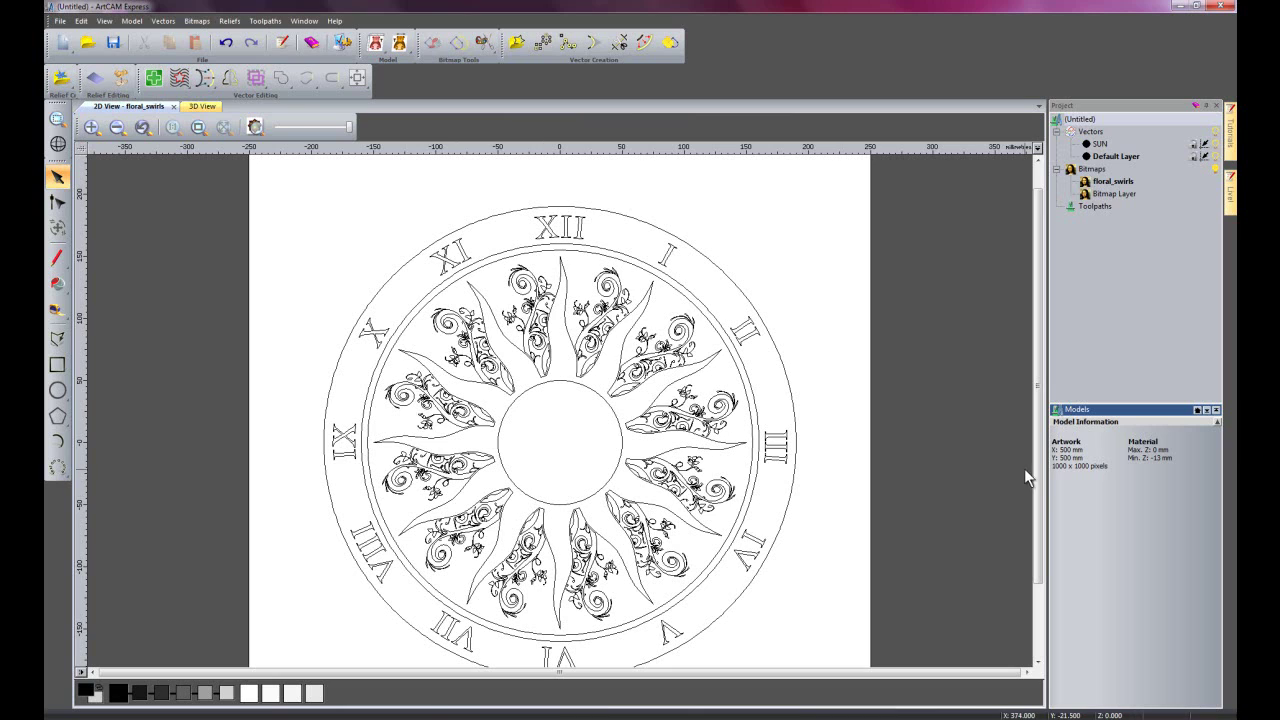
pyautogui.moveTo(1035, 480); pyautogui.dragTo(1033, 508)
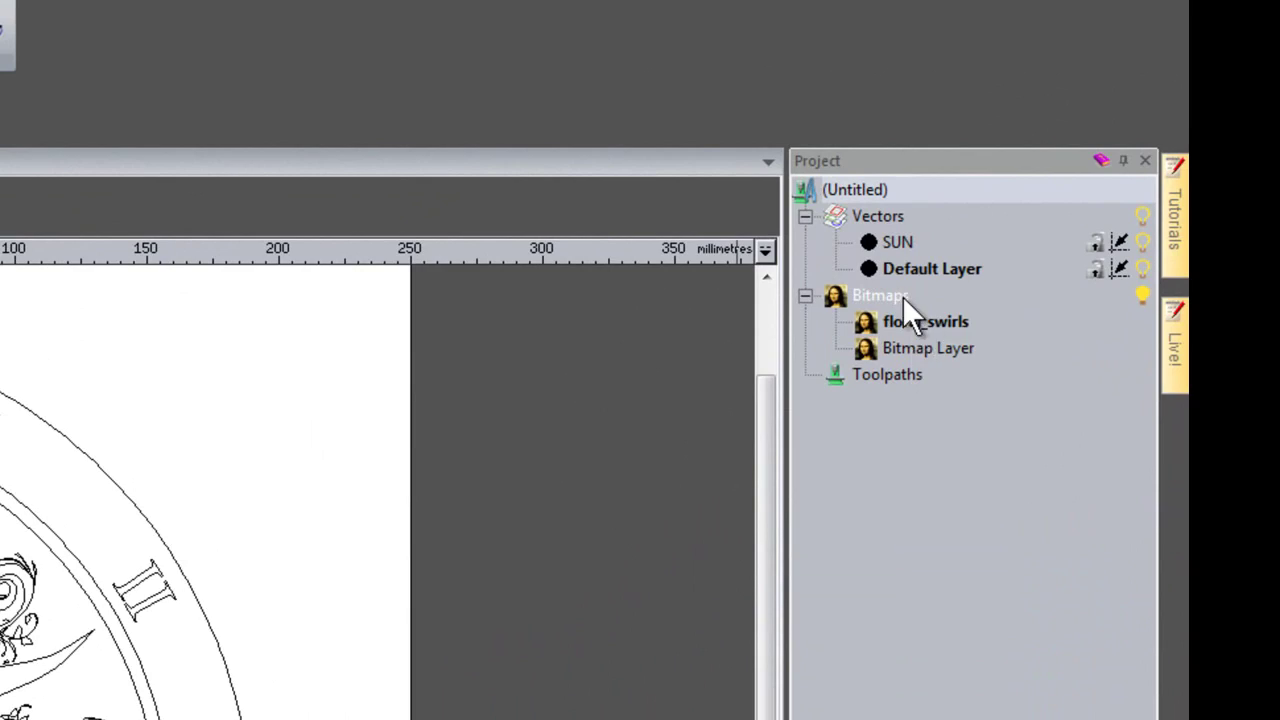
# Load flower.png as a new bitmap layer with scaling set to None
pyautogui.rightClick(902, 296)
pyautogui.click(985, 347)
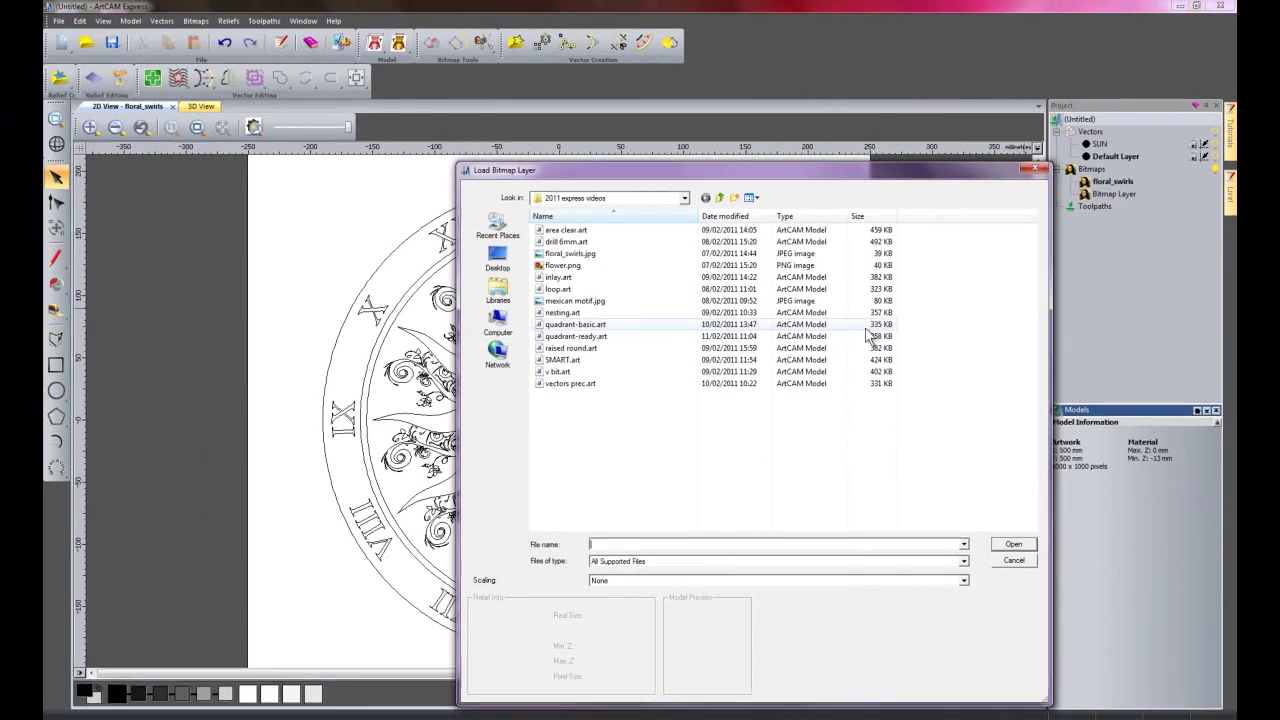
pyautogui.click(563, 265)
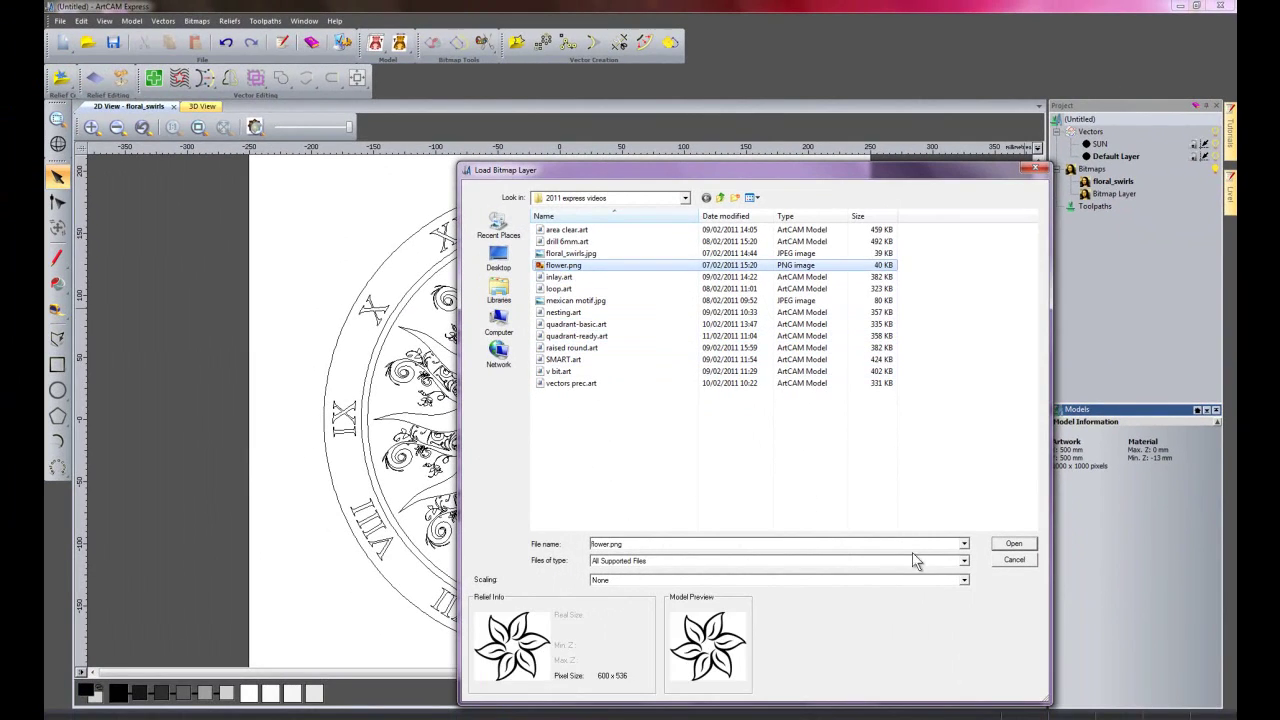
pyautogui.click(1024, 546)
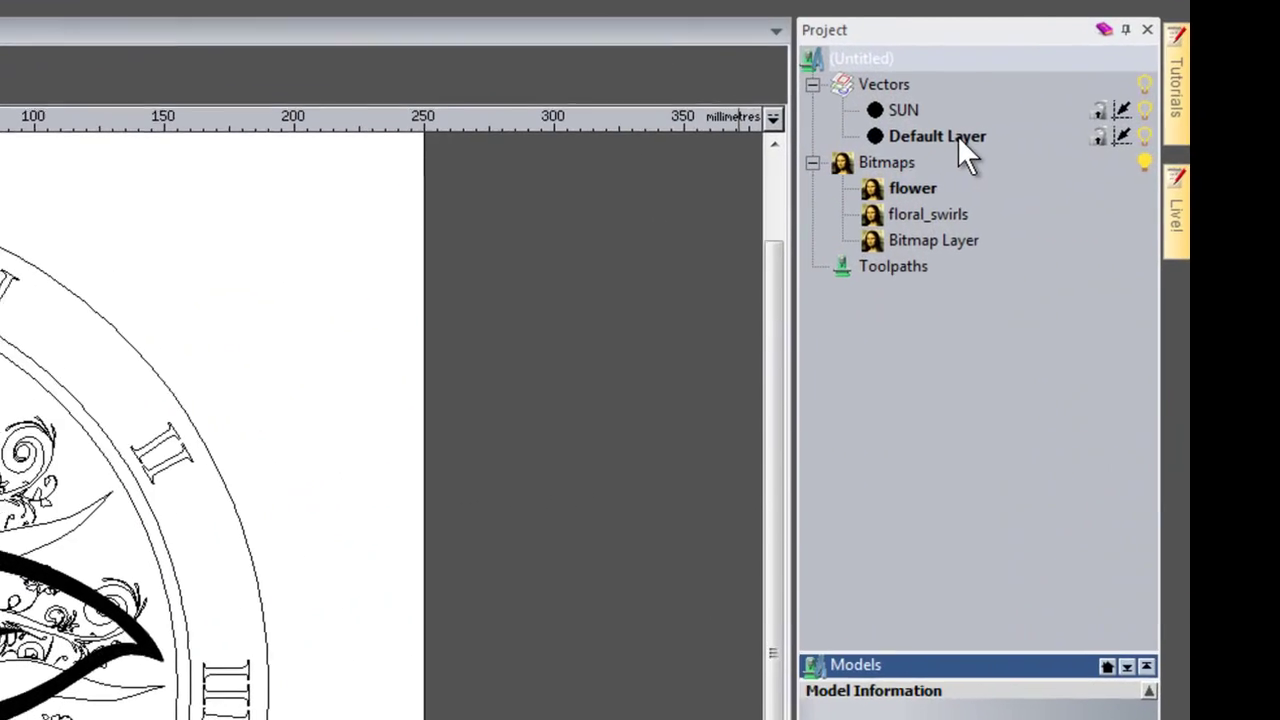
# Create a vector layer named FLOWER, make it active and leave it as the only visible vector layer
pyautogui.rightClick(886, 84)
pyautogui.click(972, 111)
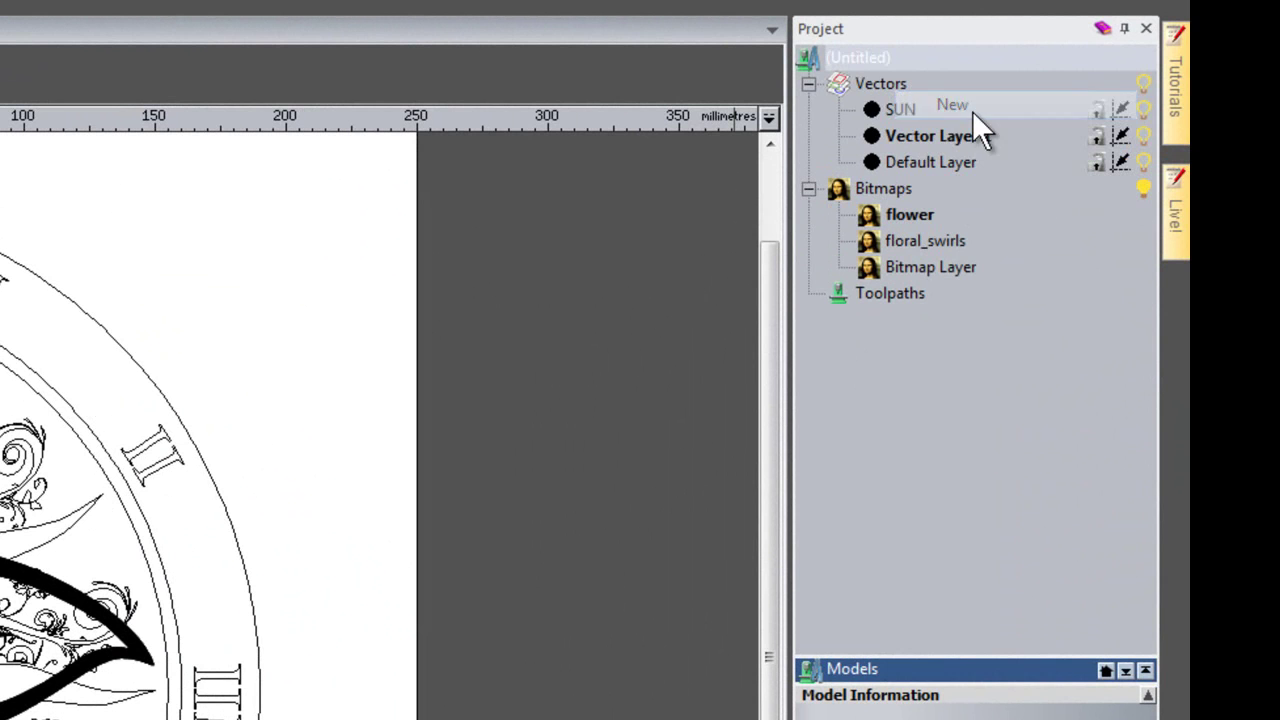
pyautogui.click(939, 135)
pyautogui.rightClick(939, 134)
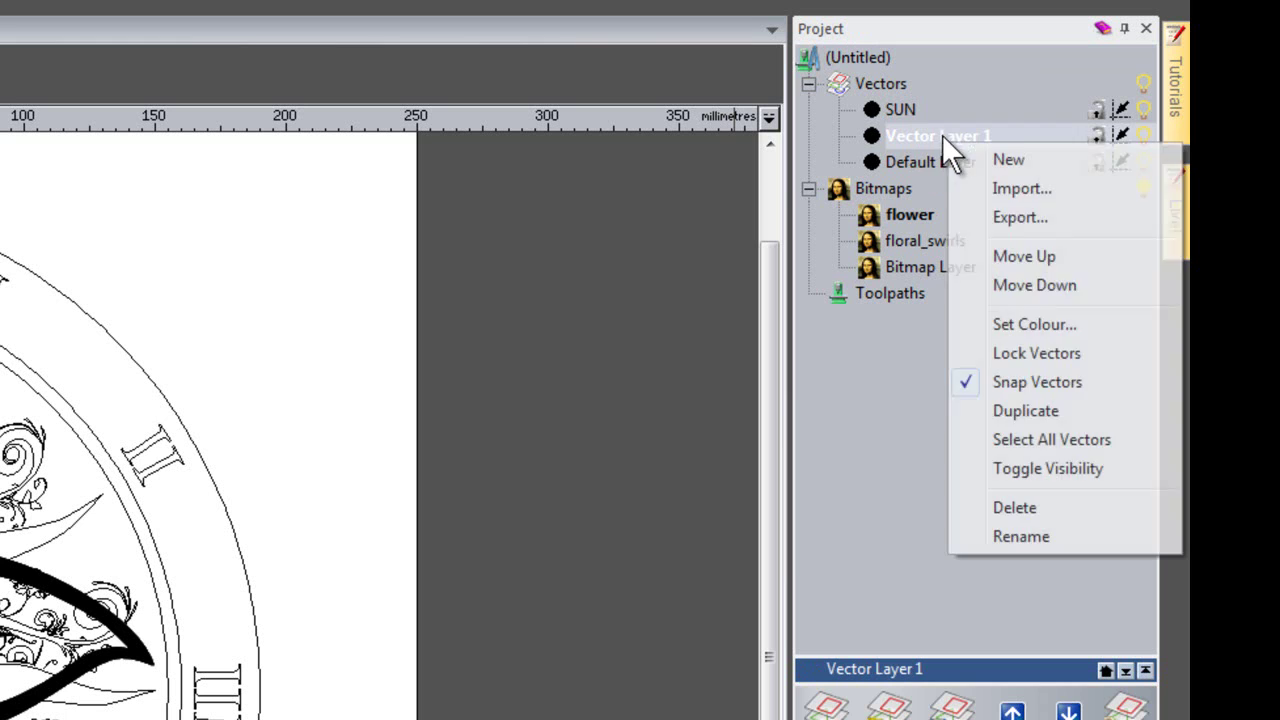
pyautogui.click(1030, 534)
pyautogui.write('FLOWER')
pyautogui.press('Return')
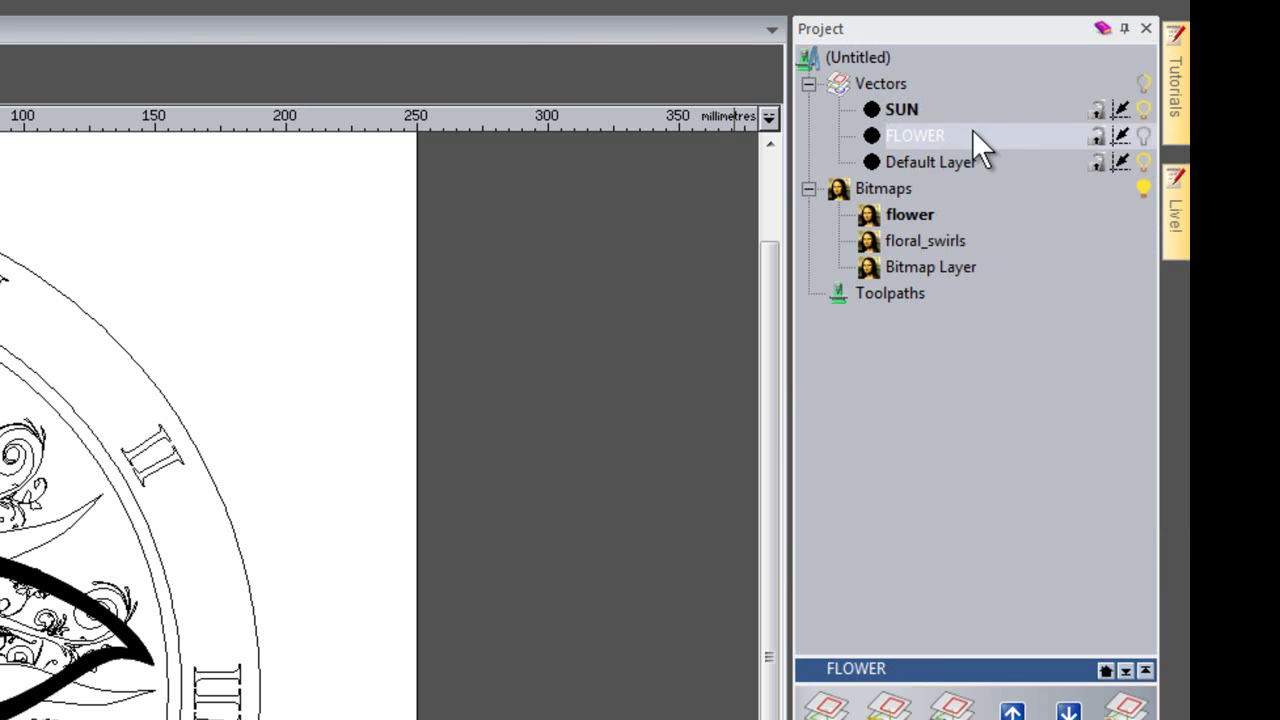
pyautogui.click(911, 136)
pyautogui.click(1143, 135)
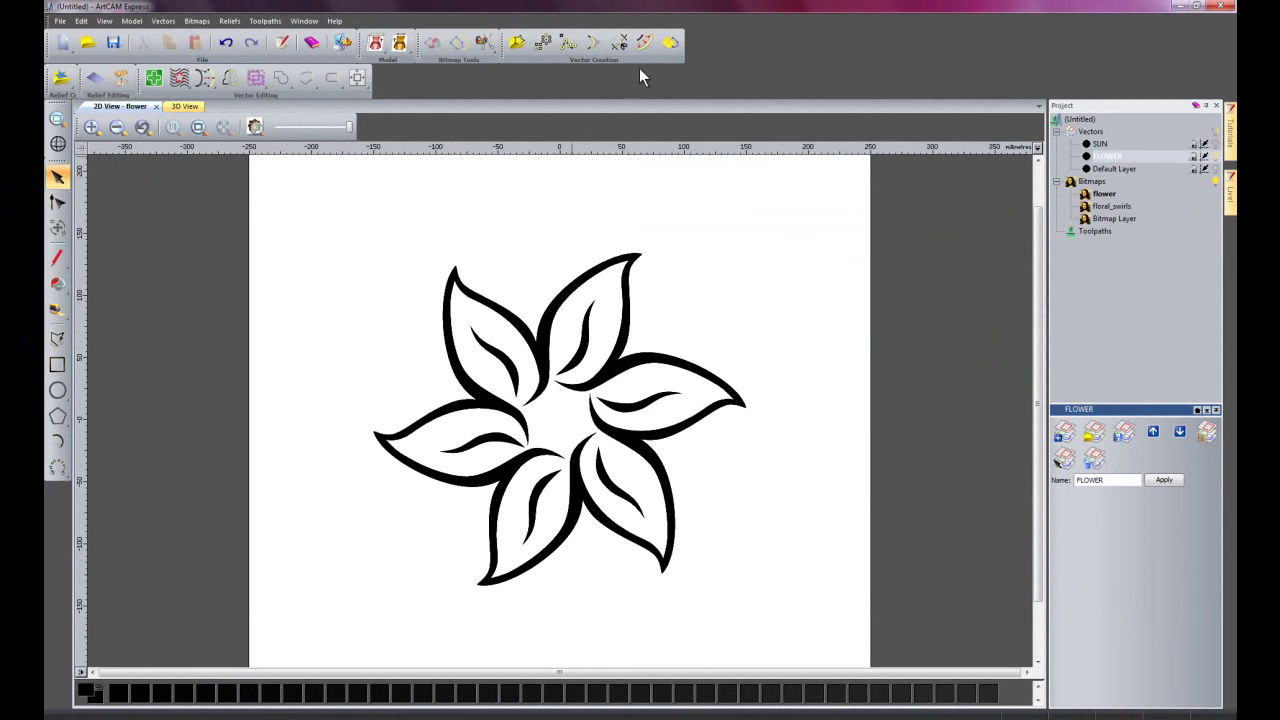
# Reduce the flower bitmap to black and white for vector conversion, with black as primary and white as secondary colour
pyautogui.click(670, 45)
pyautogui.click(921, 261)
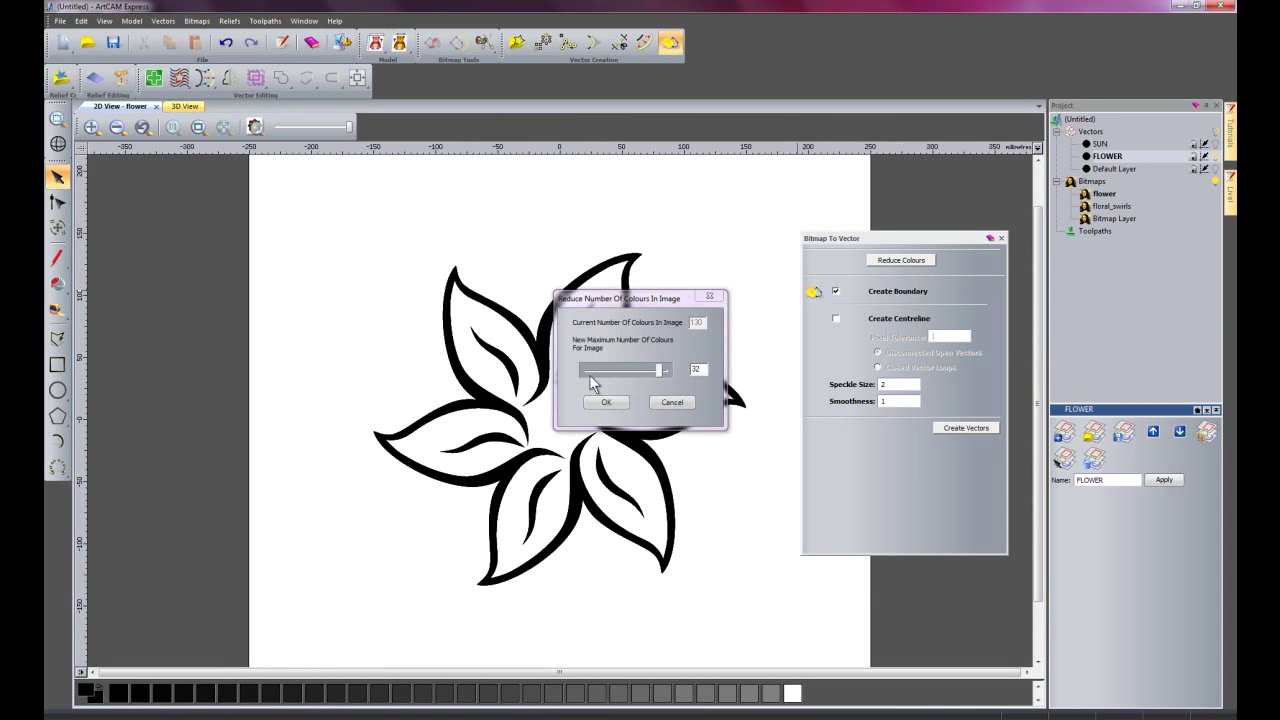
pyautogui.moveTo(660, 375); pyautogui.dragTo(555, 372)
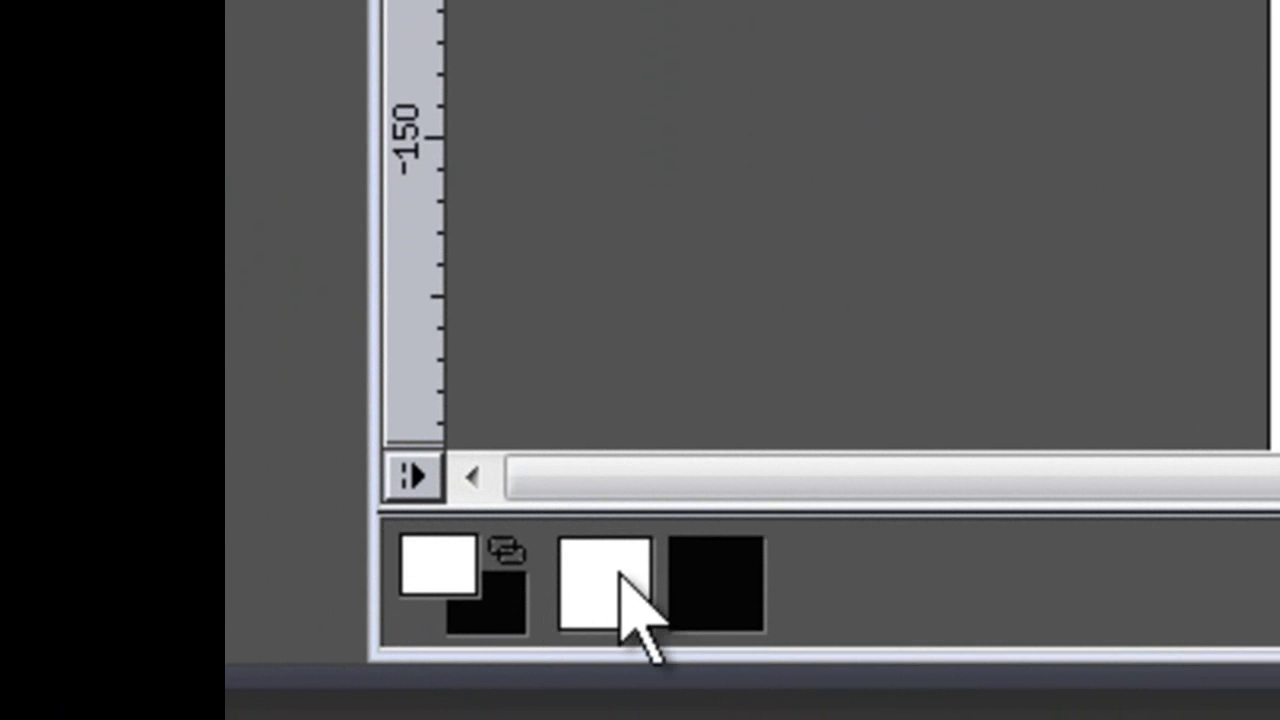
pyautogui.click(702, 581)
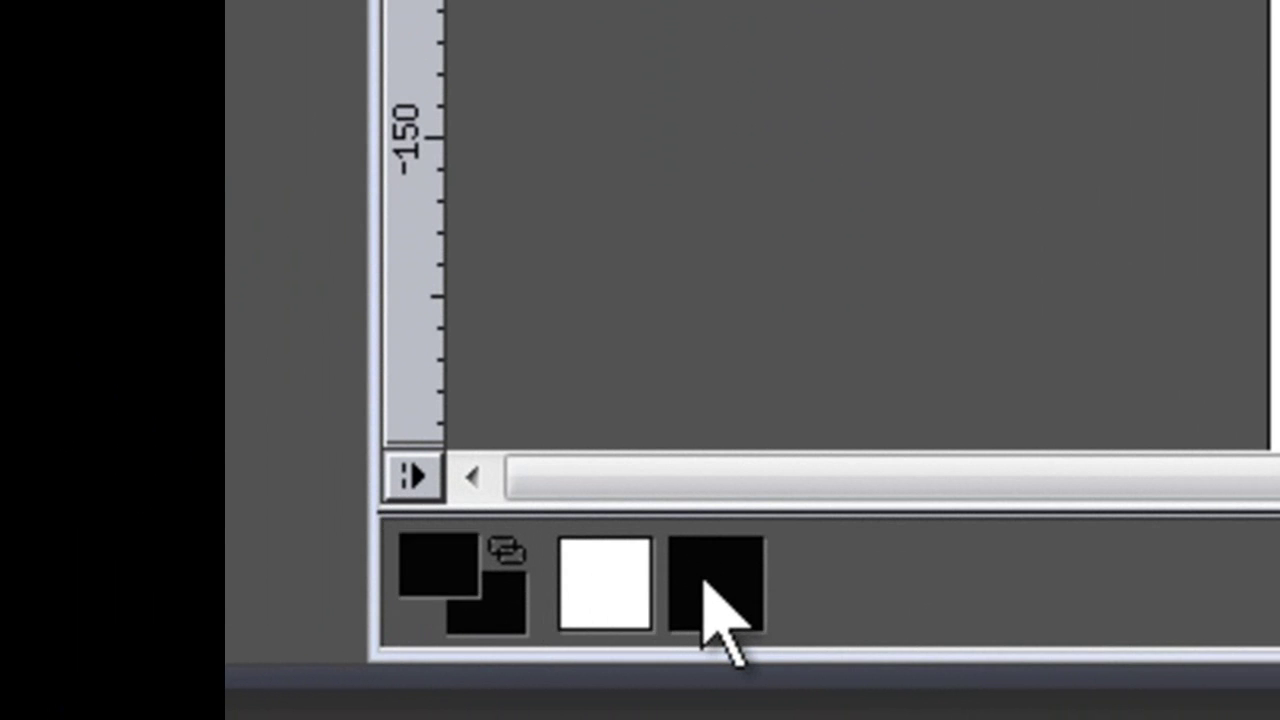
pyautogui.keyDown('ctrl'); pyautogui.click(614, 598); pyautogui.keyUp('ctrl')
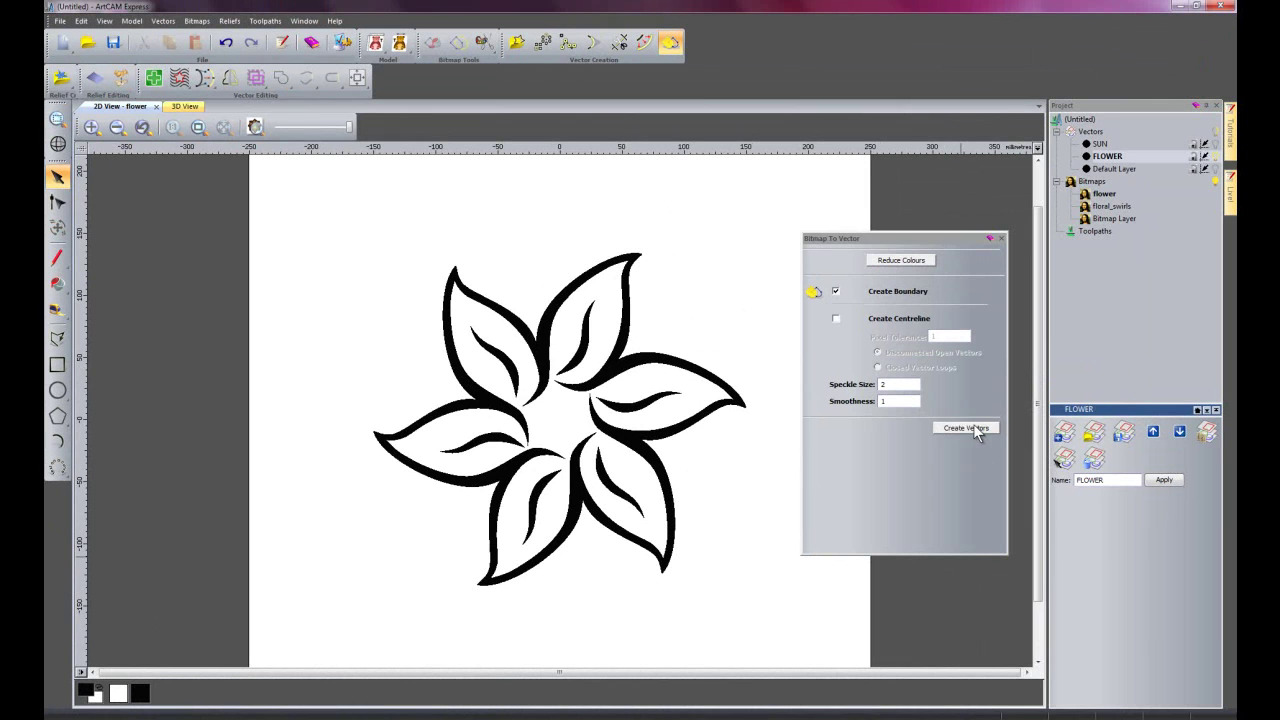
# Create boundary vectors from the black flower outline and hide the bitmaps
pyautogui.click(975, 428)
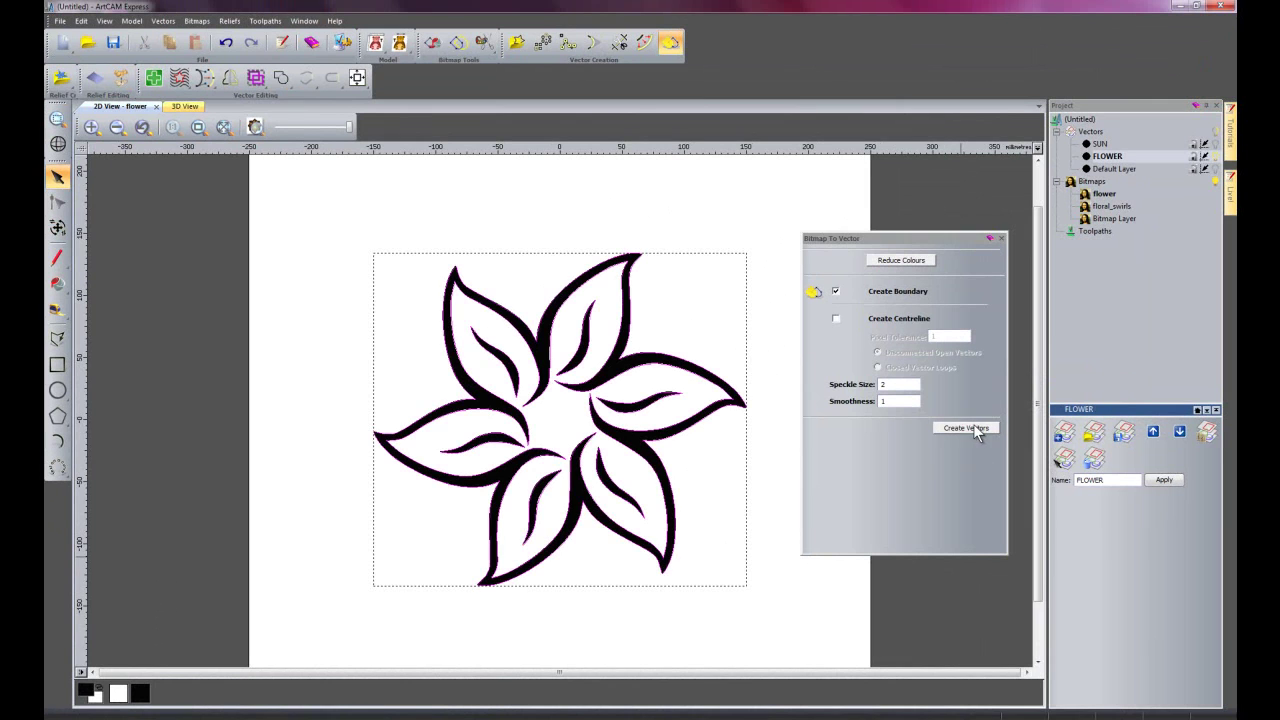
pyautogui.click(990, 240)
pyautogui.click(1216, 182)
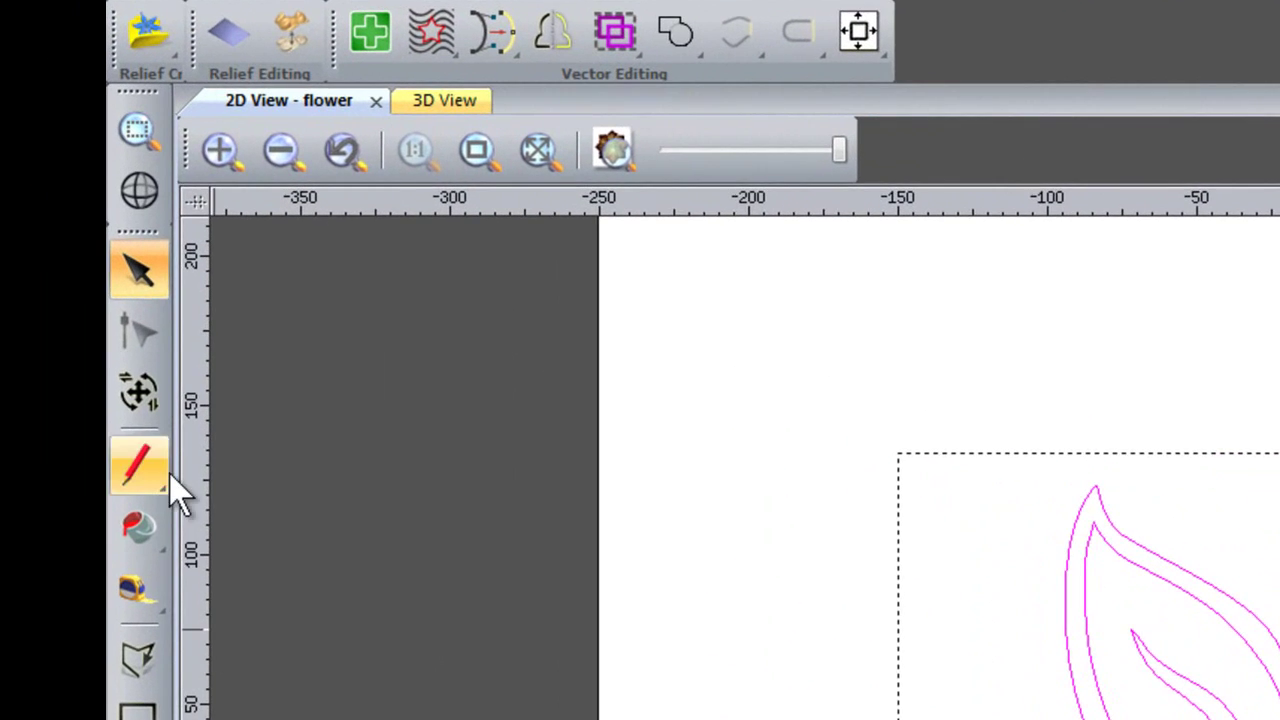
# Scale the flower vectors to a width of 40 mm with width and height linked, and deselect them
pyautogui.click(140, 391)
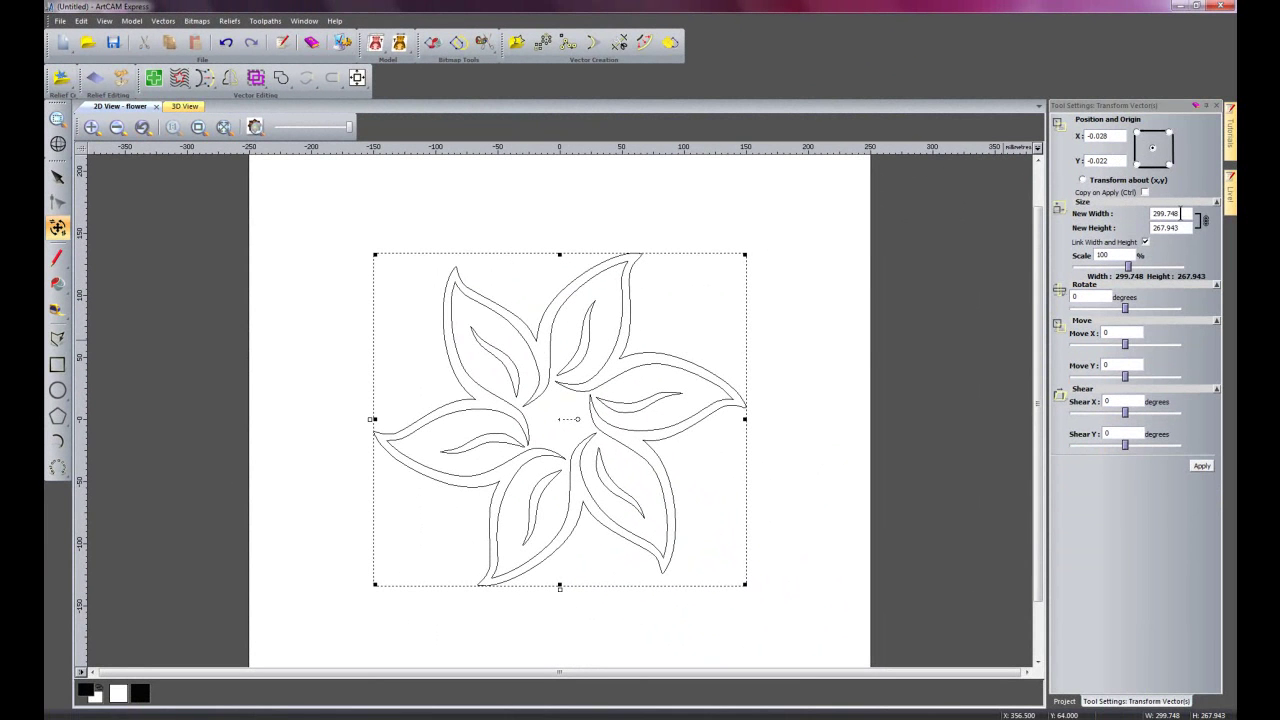
pyautogui.doubleClick(1183, 213)
pyautogui.write('40')
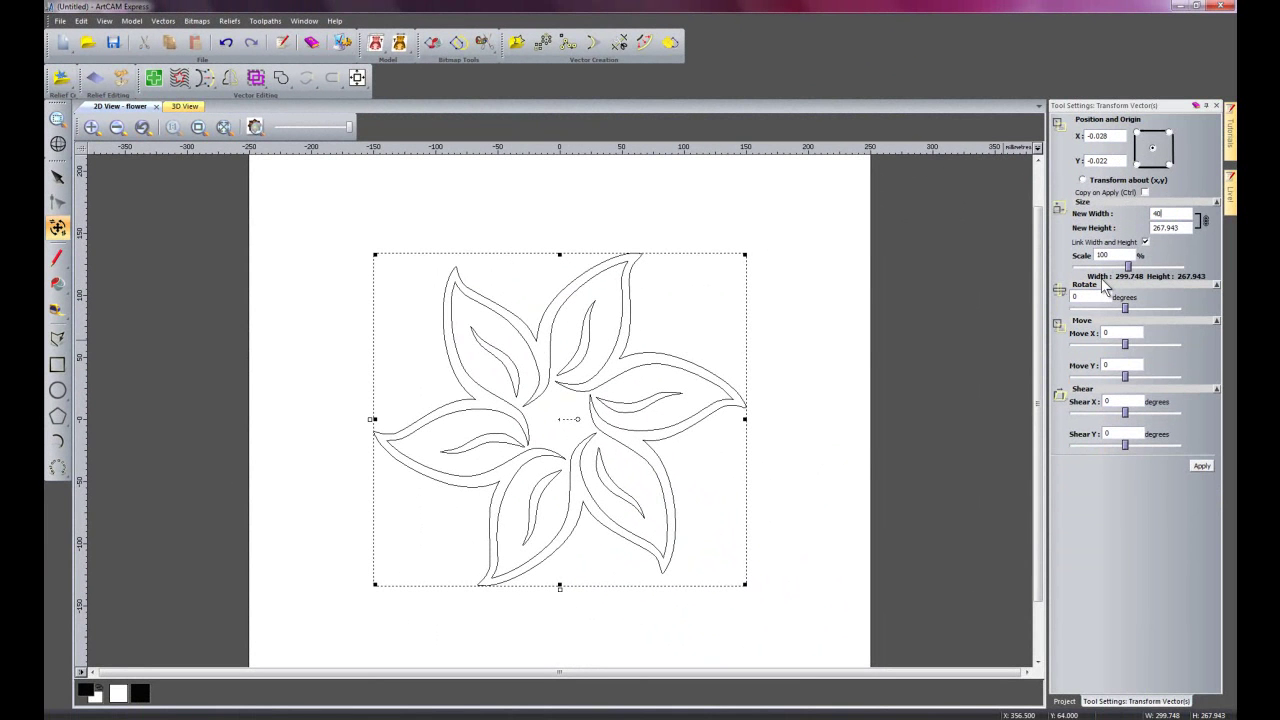
pyautogui.click(1201, 465)
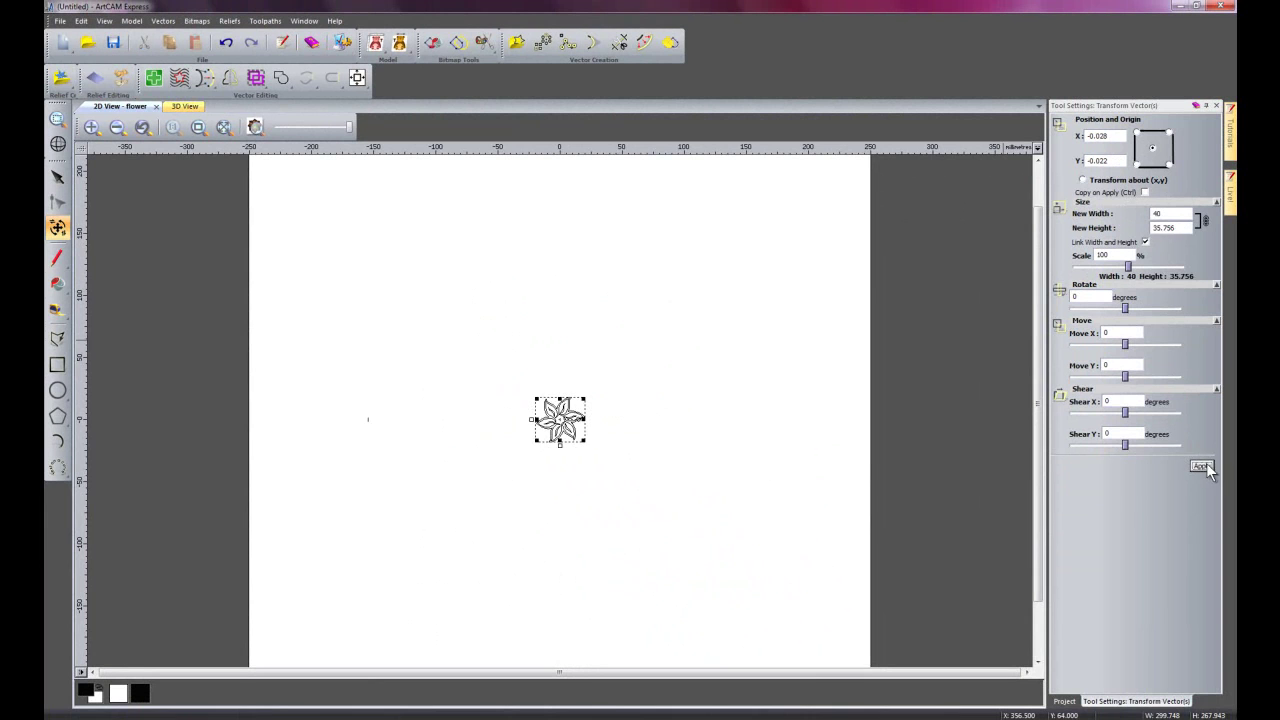
pyautogui.rightClick(806, 469)
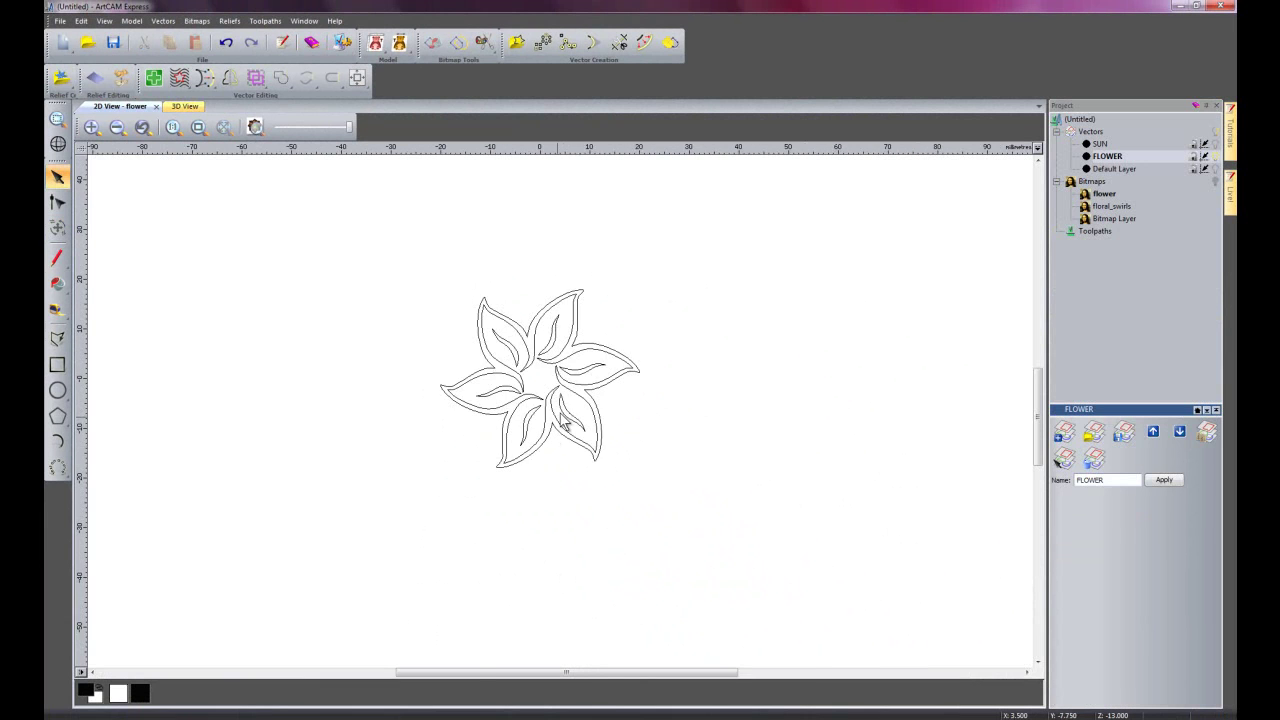
# Group all the outlines of the small flower into one object
pyautogui.scroll(2, 566, 408)
pyautogui.moveTo(252, 170); pyautogui.dragTo(885, 638)
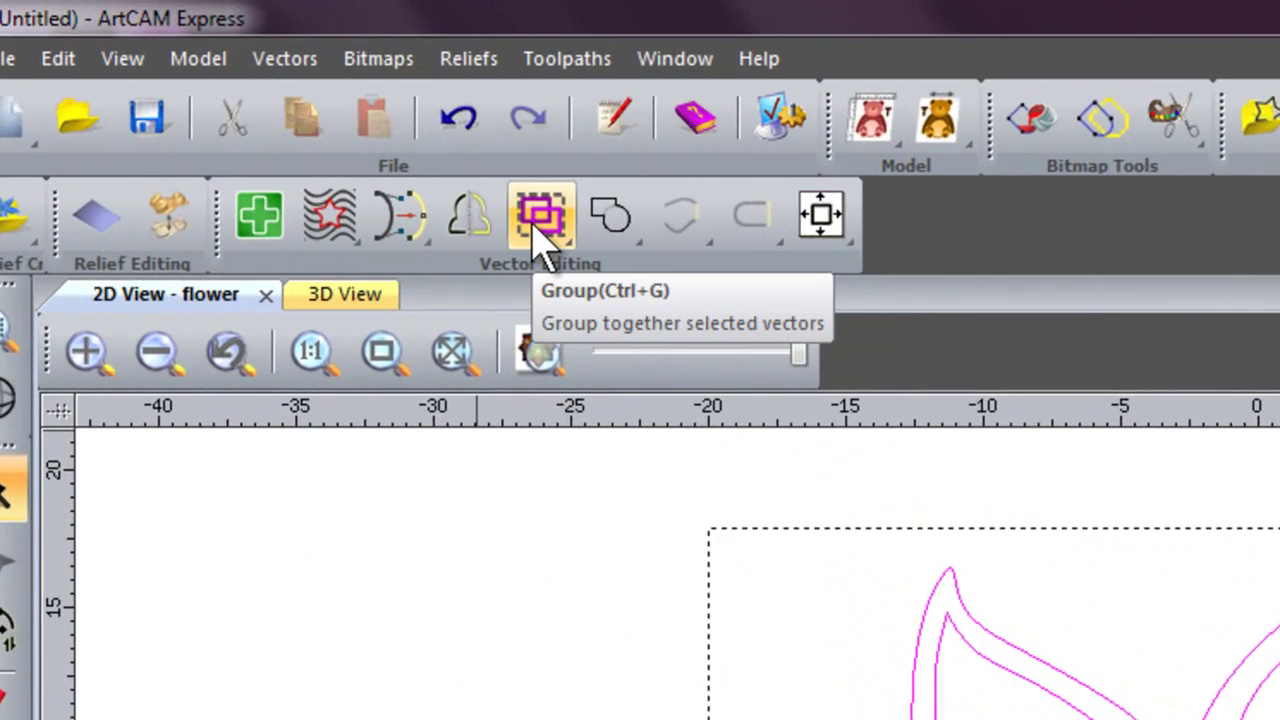
pyautogui.click(538, 218)
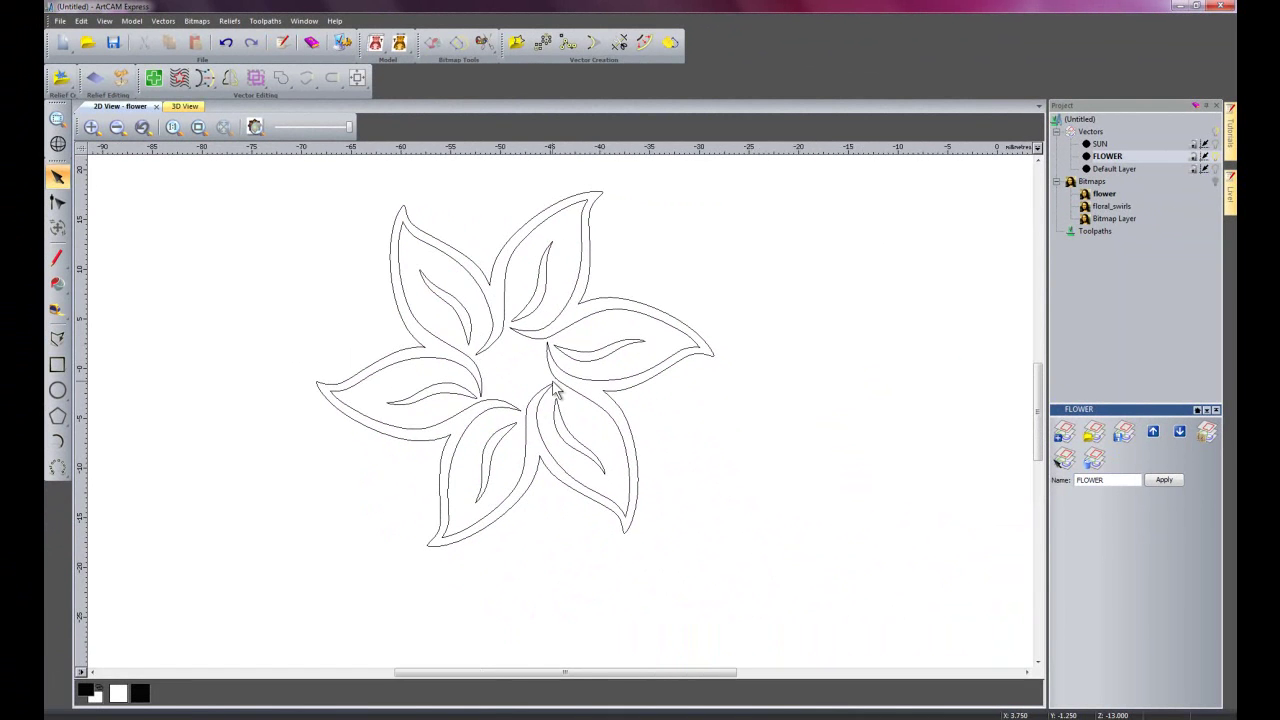
# Show the SUN vector layer together with the flower
pyautogui.scroll(-2, 557, 395)
pyautogui.scroll(-1, 557, 398)
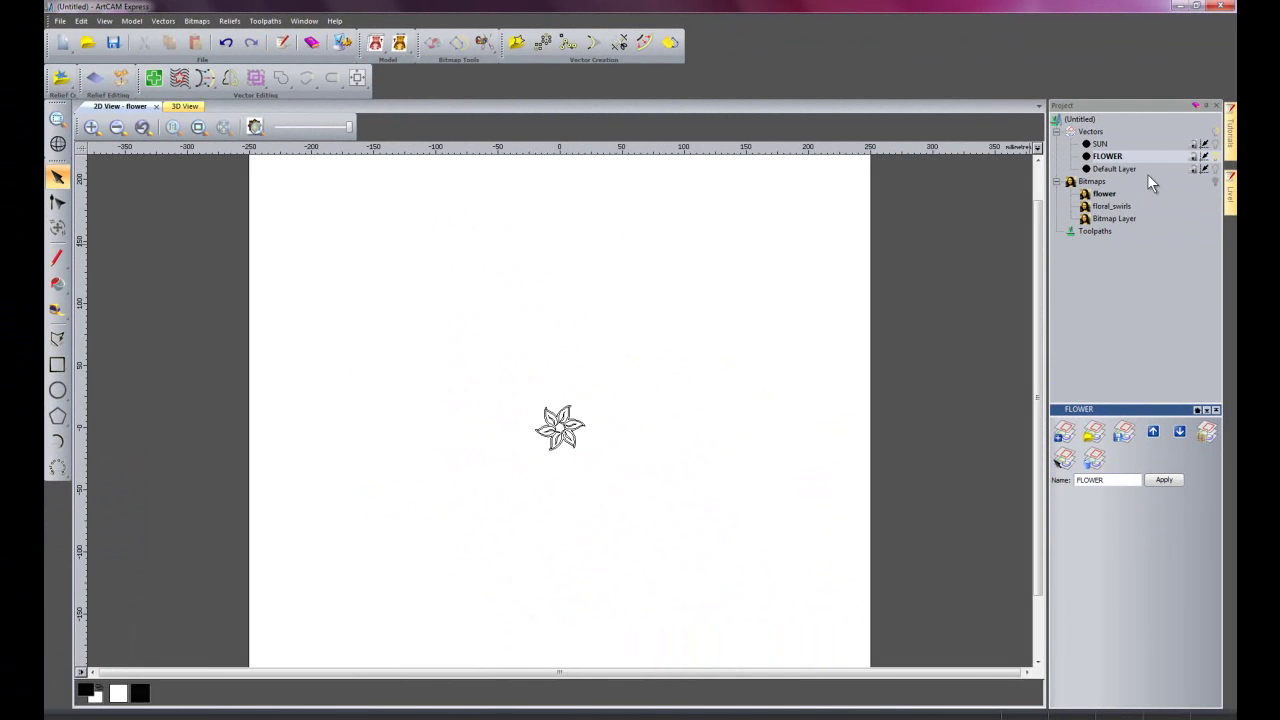
pyautogui.click(1216, 144)
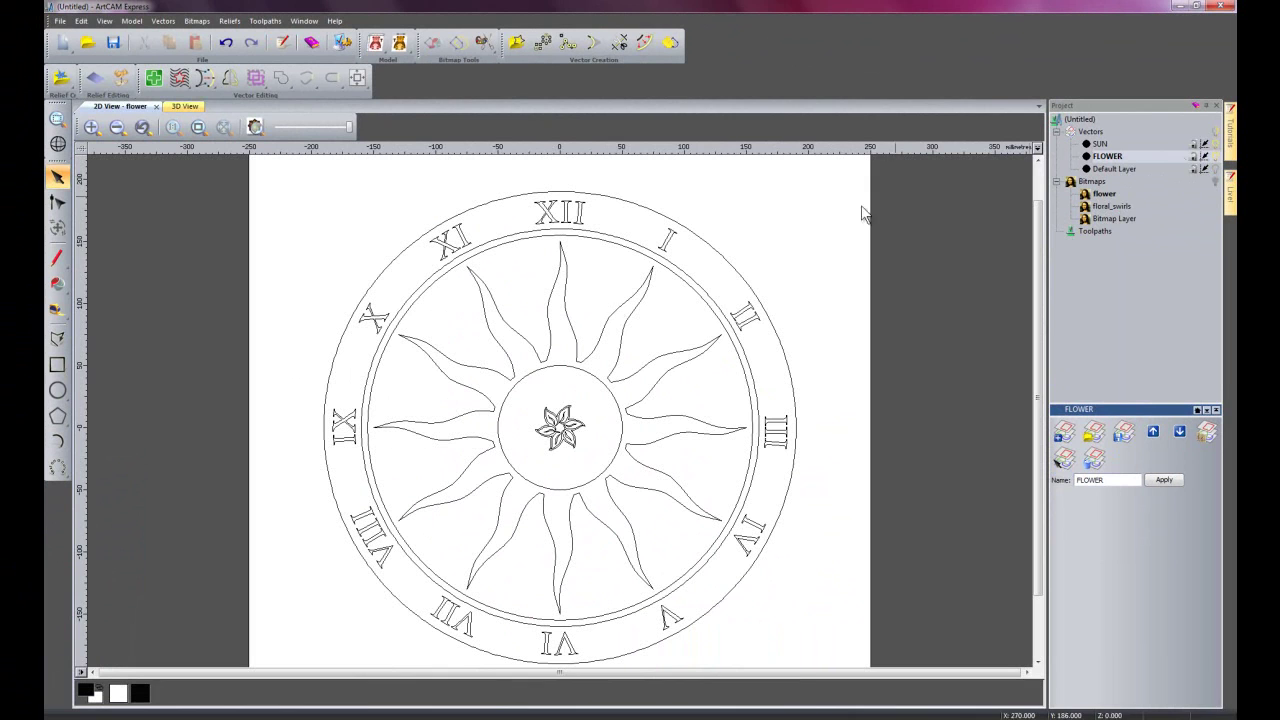
# Paste 30 copies of the flower along the outermost clock circle with Paste Along a Curve
pyautogui.click(558, 426)
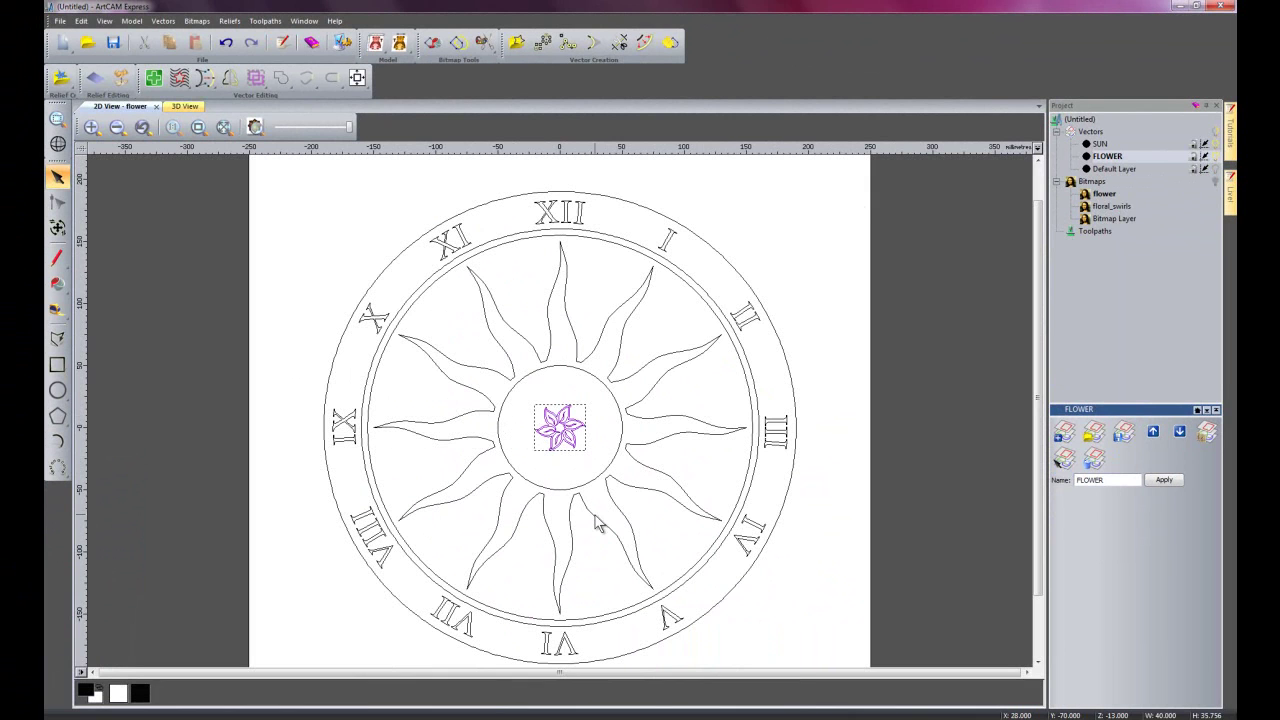
pyautogui.keyDown('shift'); pyautogui.click(620, 196); pyautogui.keyUp('shift')
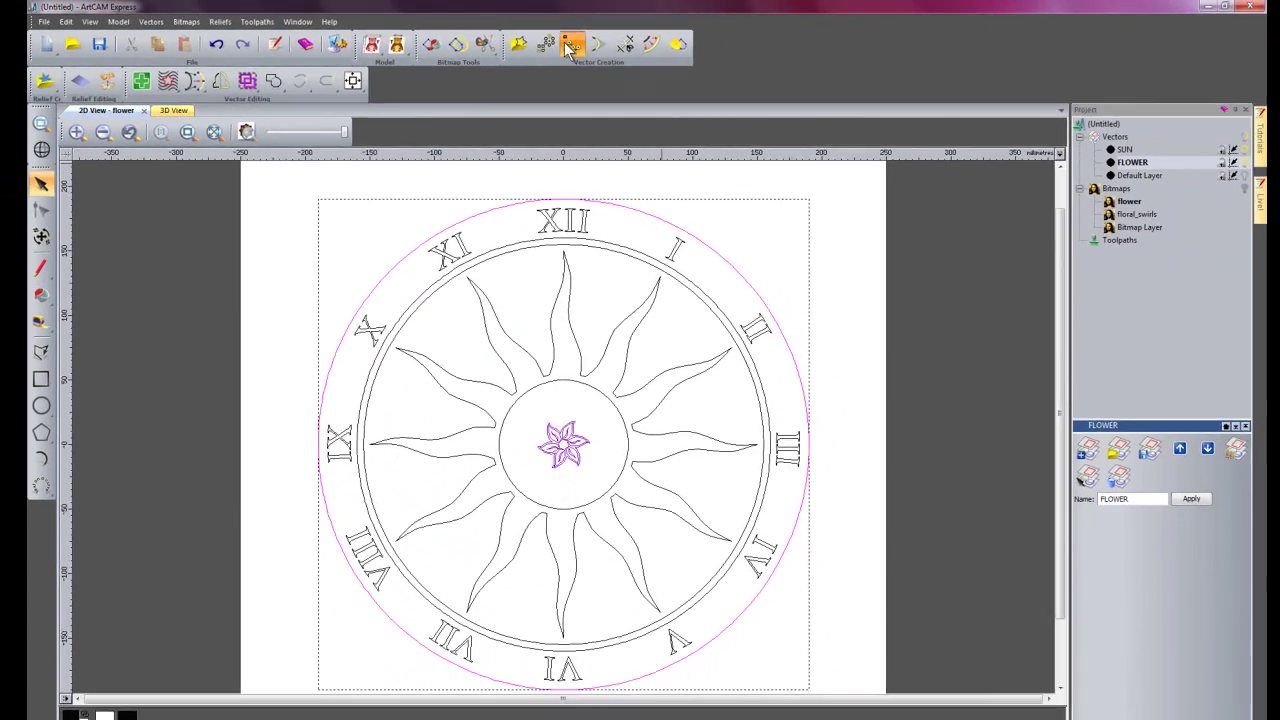
pyautogui.click(622, 68)
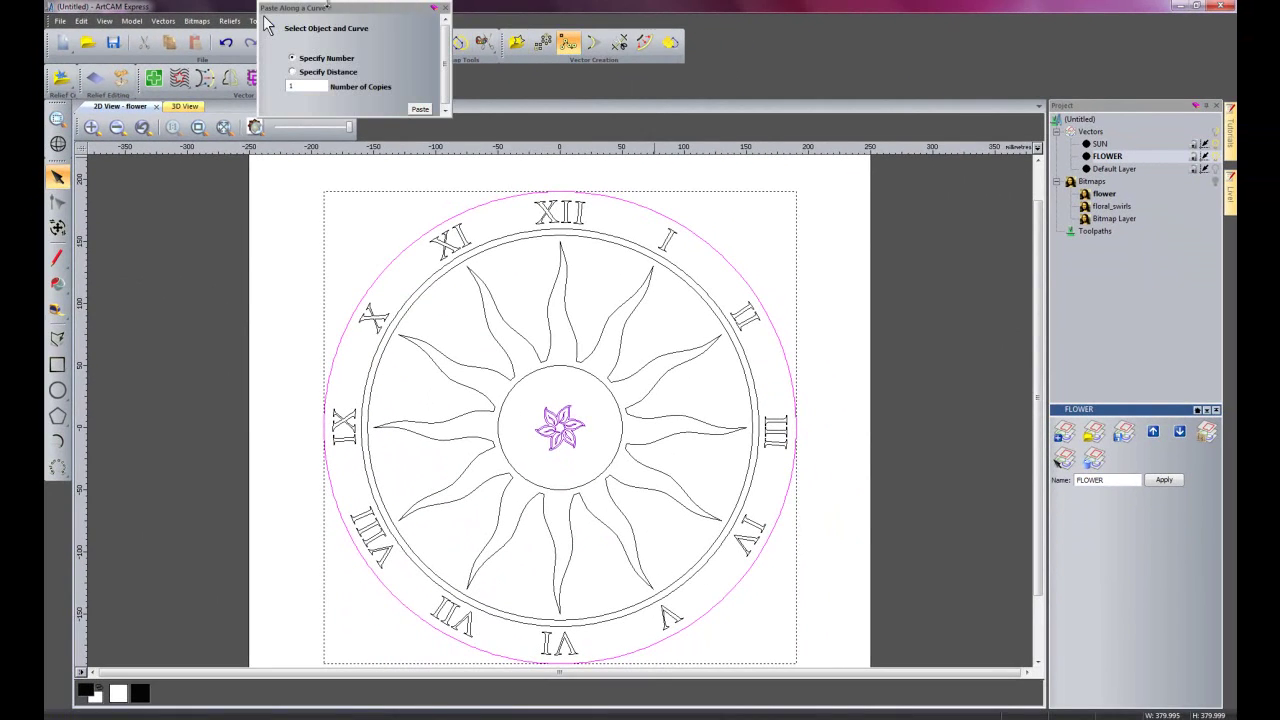
pyautogui.moveTo(319, 10); pyautogui.dragTo(165, 208)
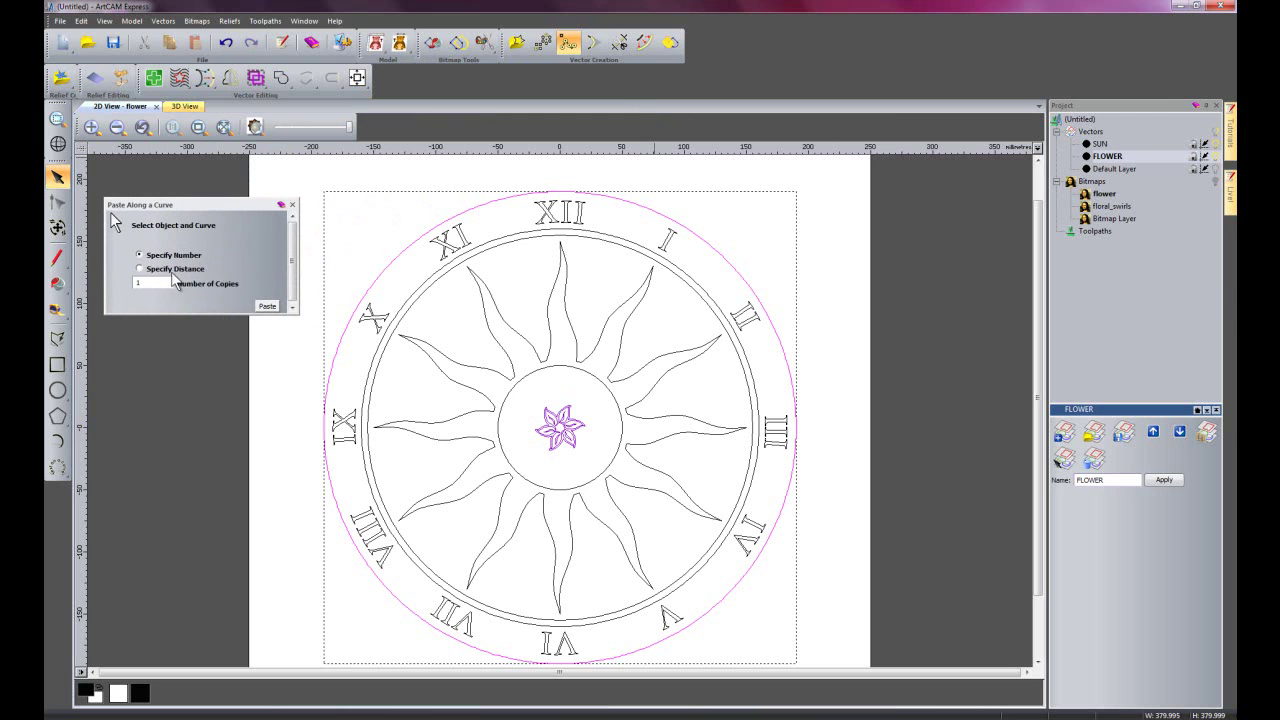
pyautogui.moveTo(148, 283); pyautogui.dragTo(97, 288)
pyautogui.write('30')
pyautogui.click(268, 306)
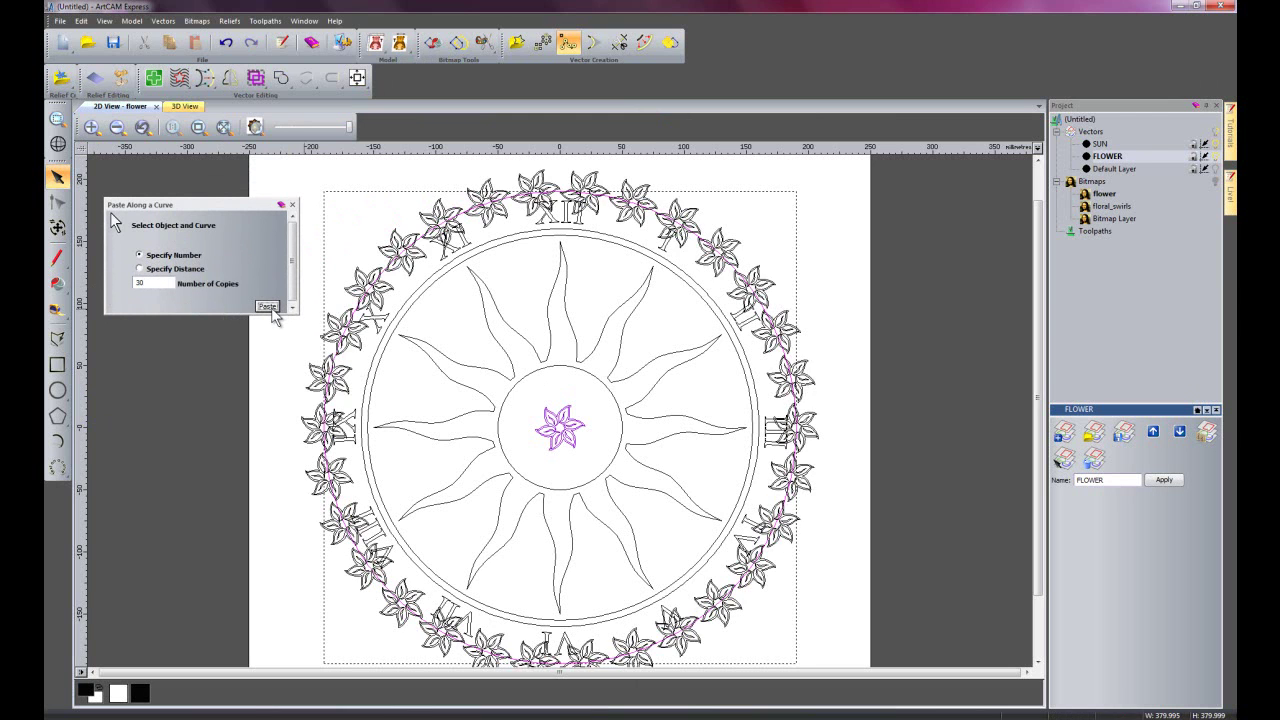
pyautogui.click(293, 204)
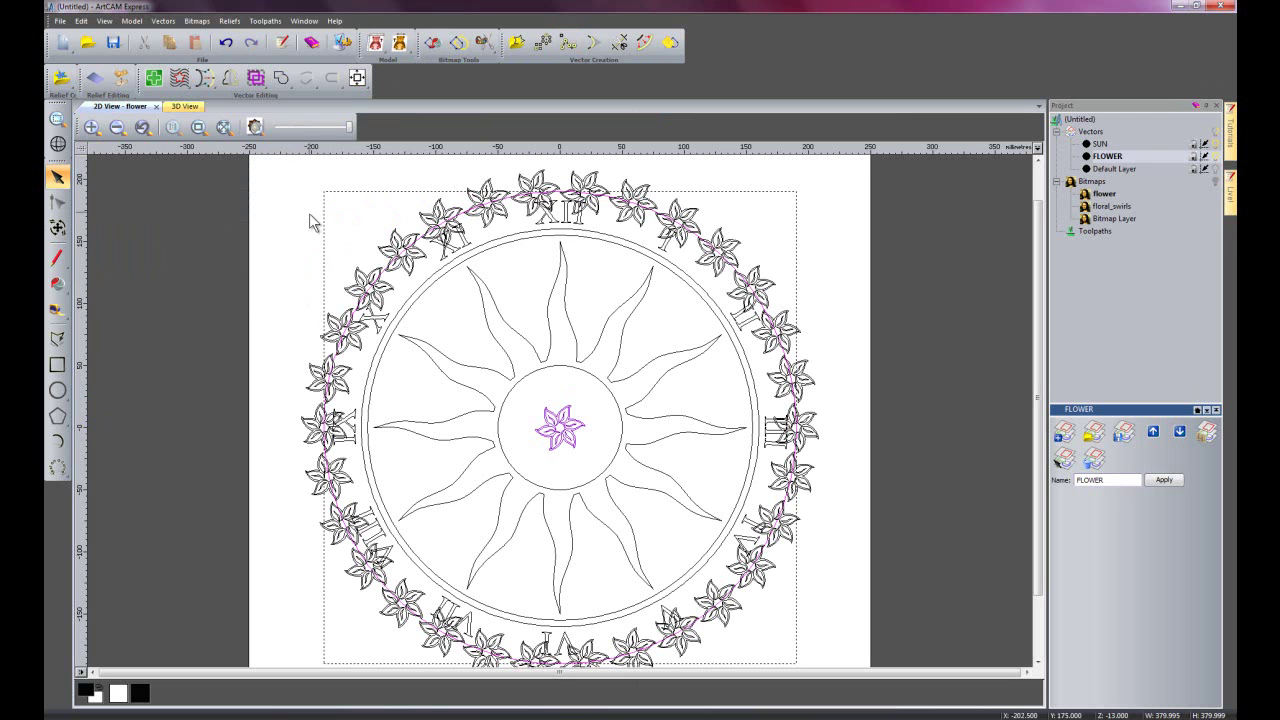
# Delete the original flower from the centre of the sun
pyautogui.click(366, 242)
pyautogui.click(548, 413)
pyautogui.press('Delete')
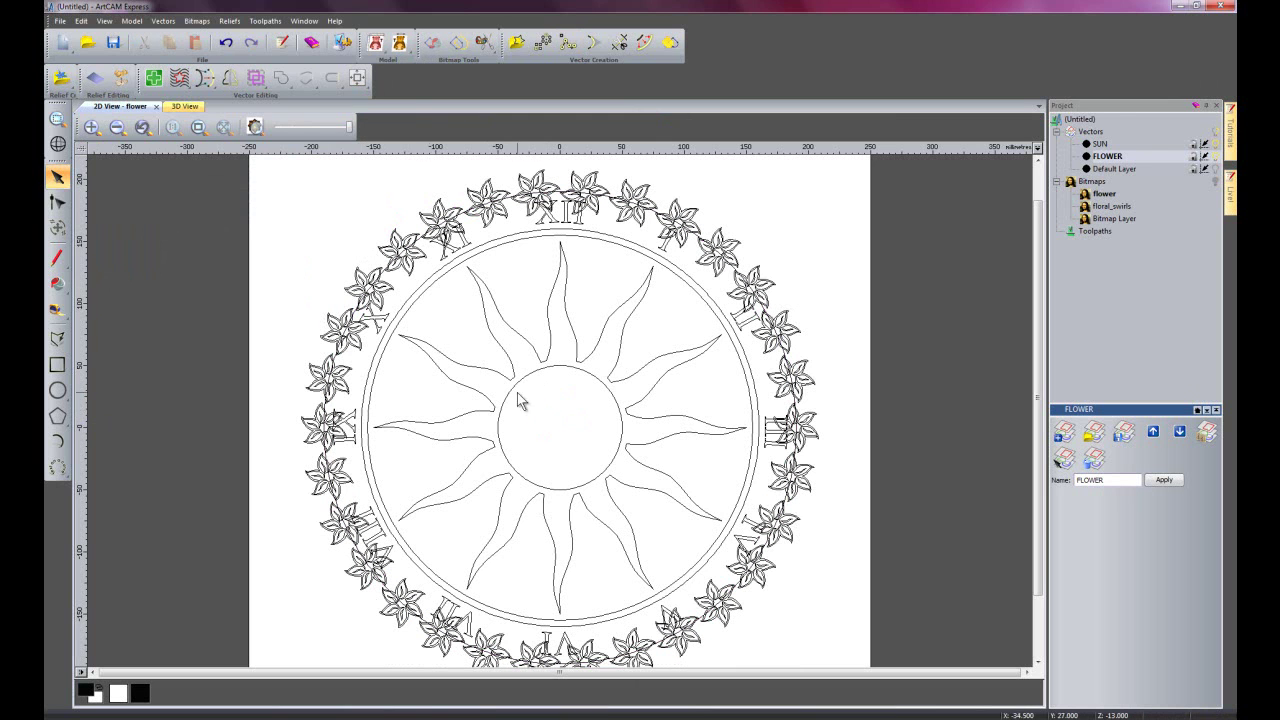
# Enlarge the ring of flower copies proportionally to a width of 460 mm, outside the Roman numerals, and deselect it
pyautogui.click(364, 289)
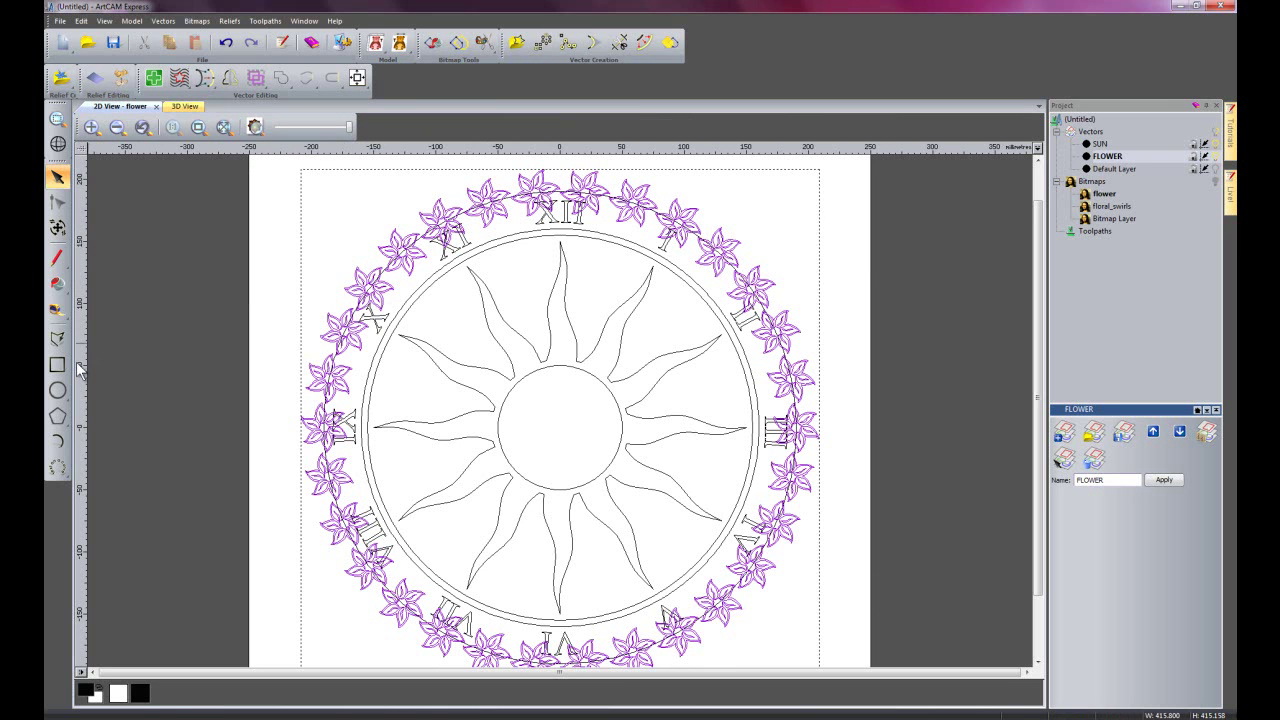
pyautogui.click(57, 227)
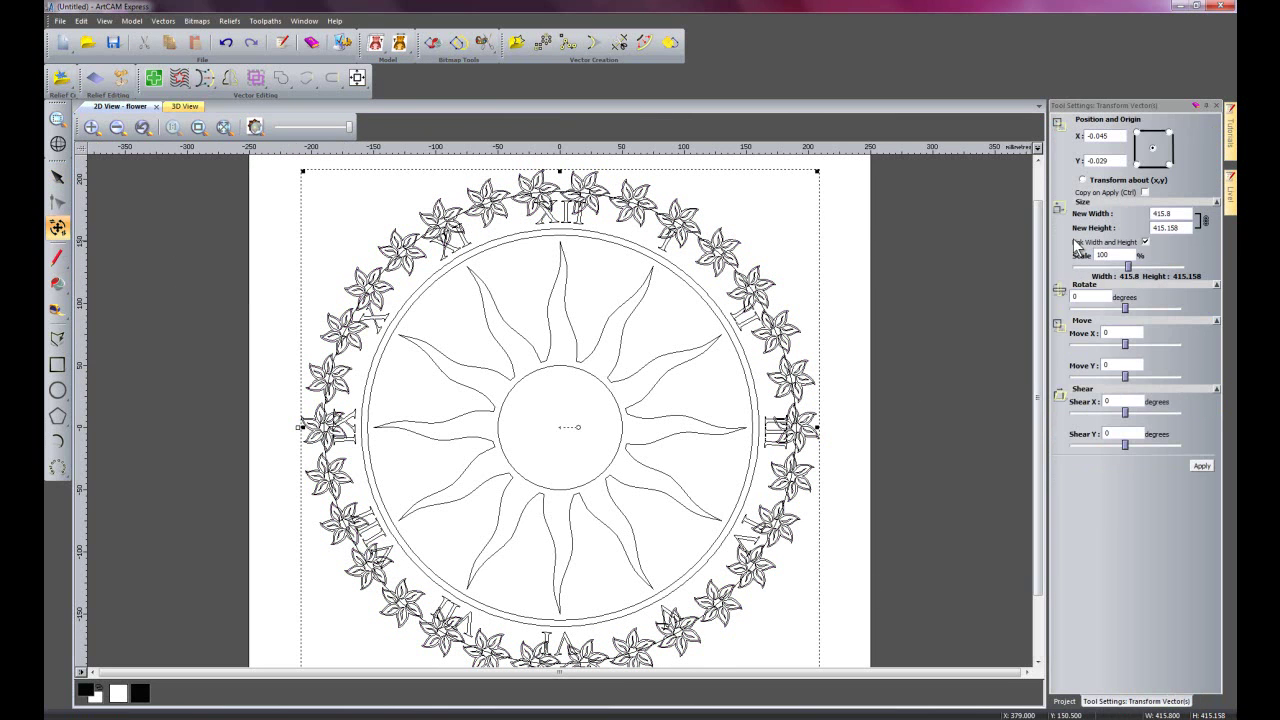
pyautogui.doubleClick(1162, 213)
pyautogui.write('455')
pyautogui.press('Return')
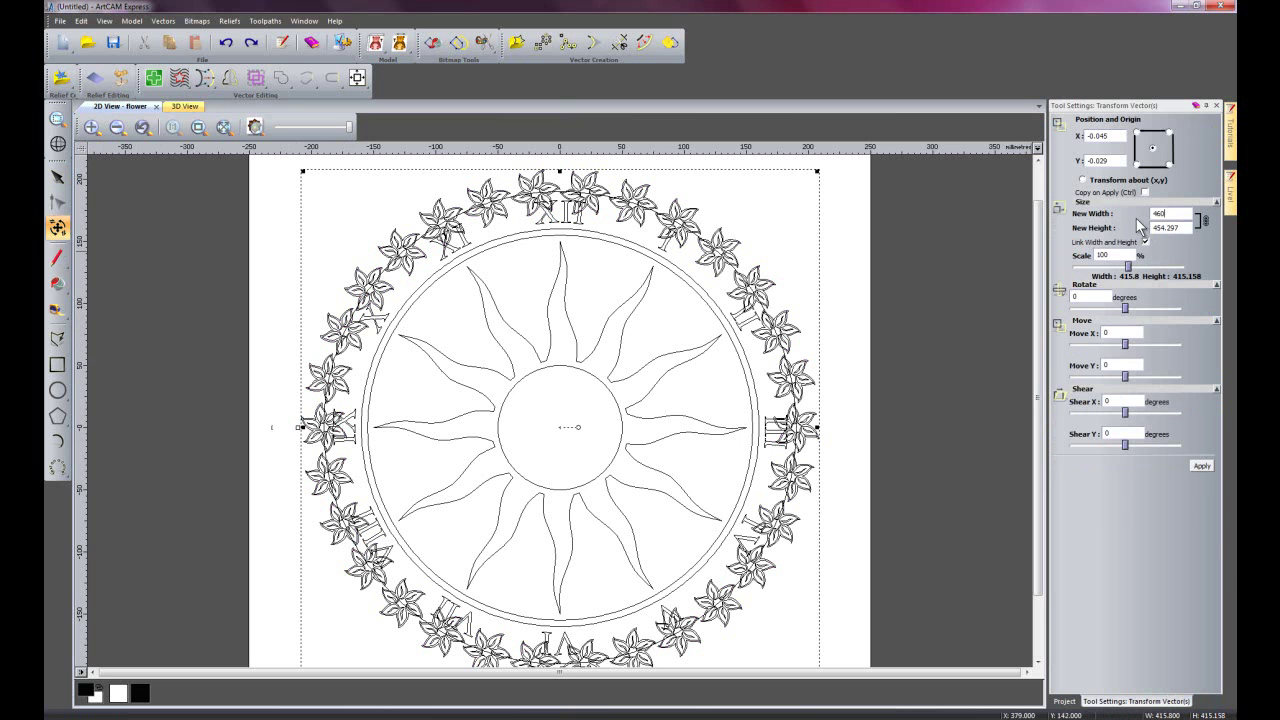
pyautogui.click(1203, 464)
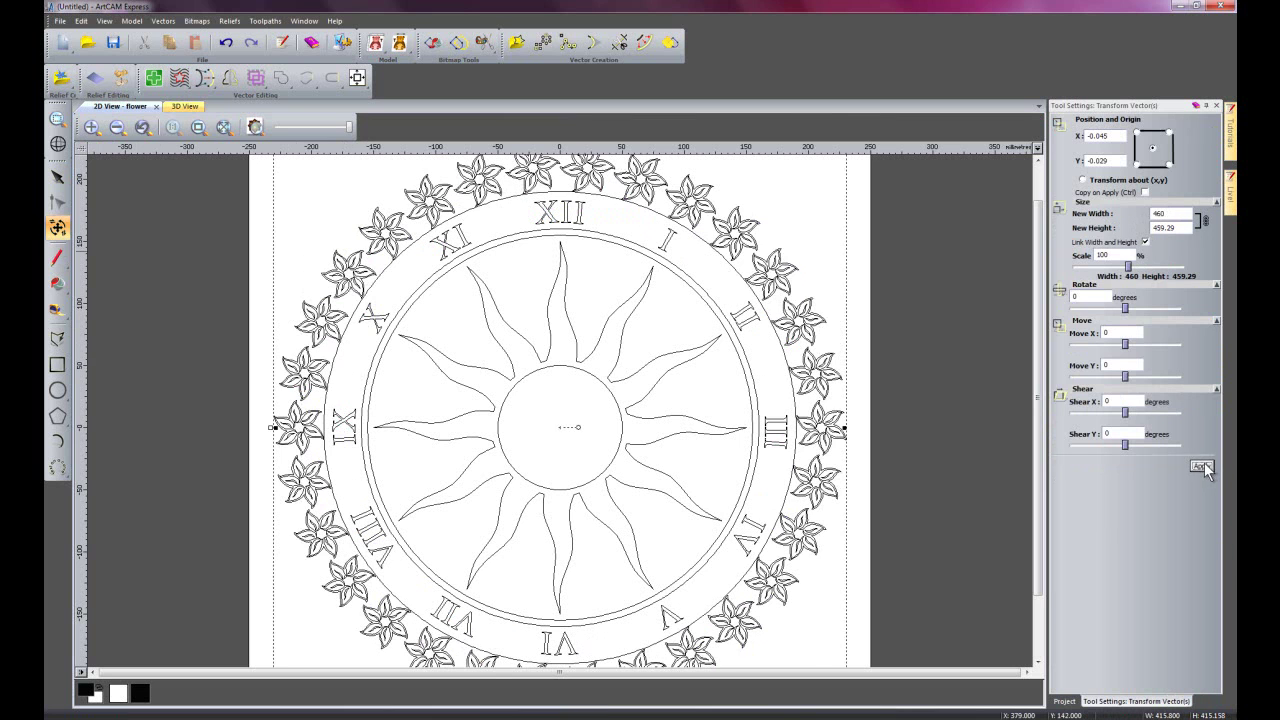
pyautogui.click(1218, 105)
pyautogui.click(914, 359)
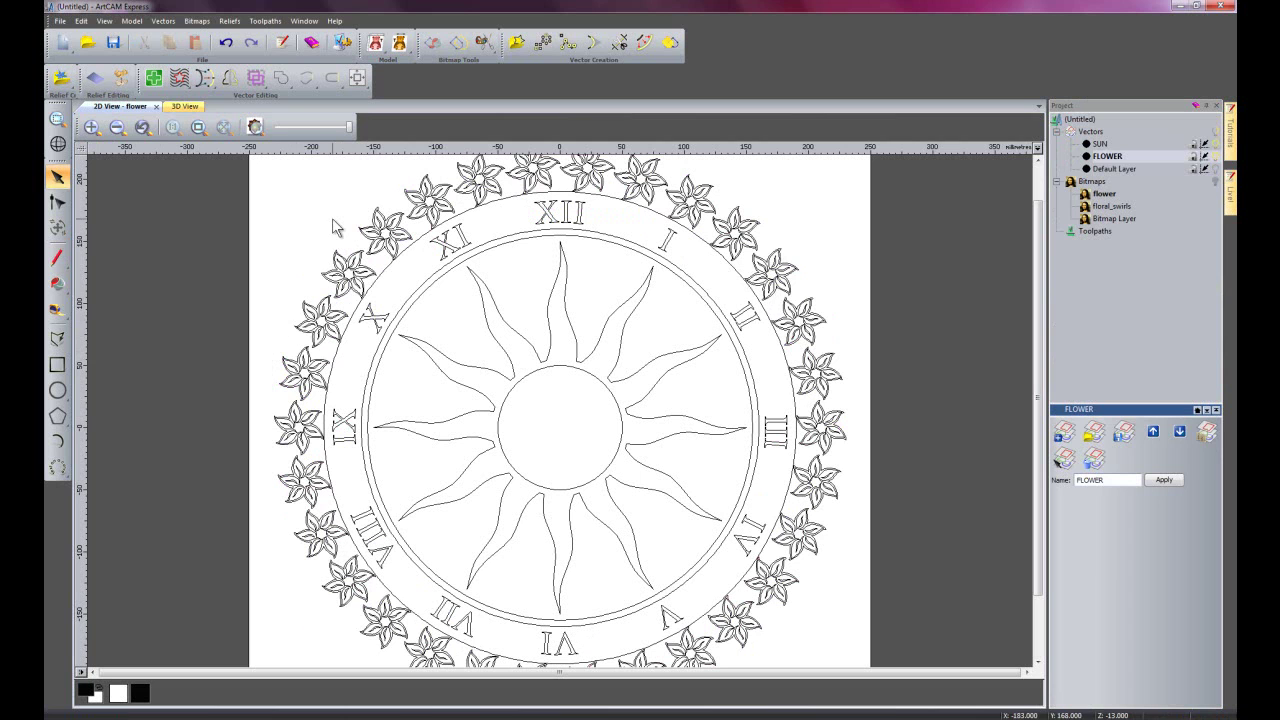
# Draw a circle with a 465 mm diameter around the flower ring, centred on the clock face, and deselect it
pyautogui.click(57, 390)
pyautogui.moveTo(560, 437); pyautogui.dragTo(712, 284)
pyautogui.doubleClick(1129, 207)
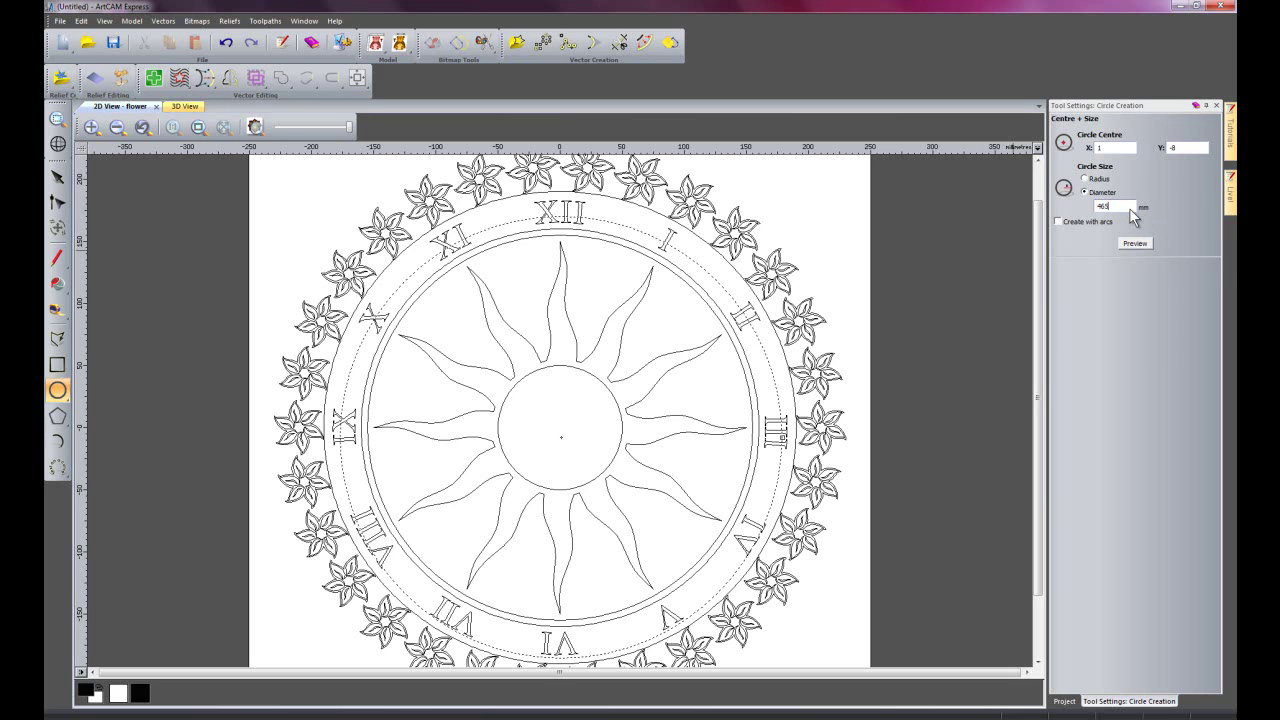
pyautogui.click(1134, 244)
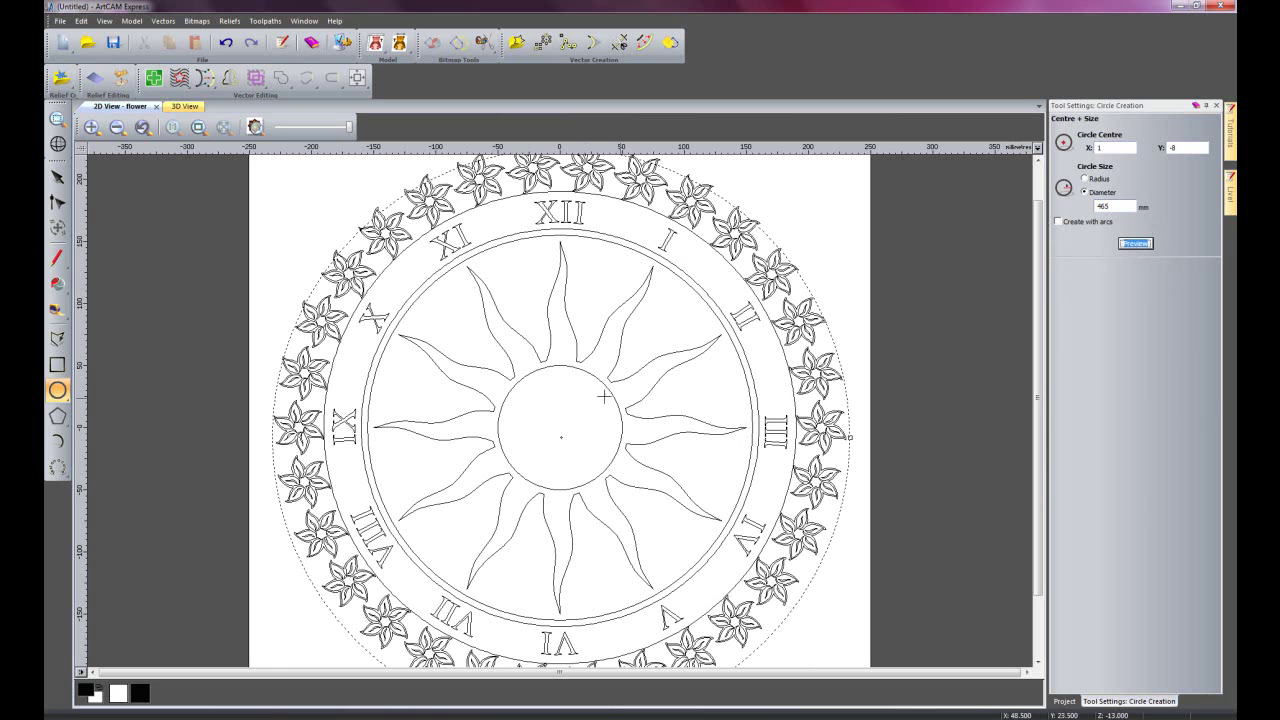
pyautogui.press('Escape')
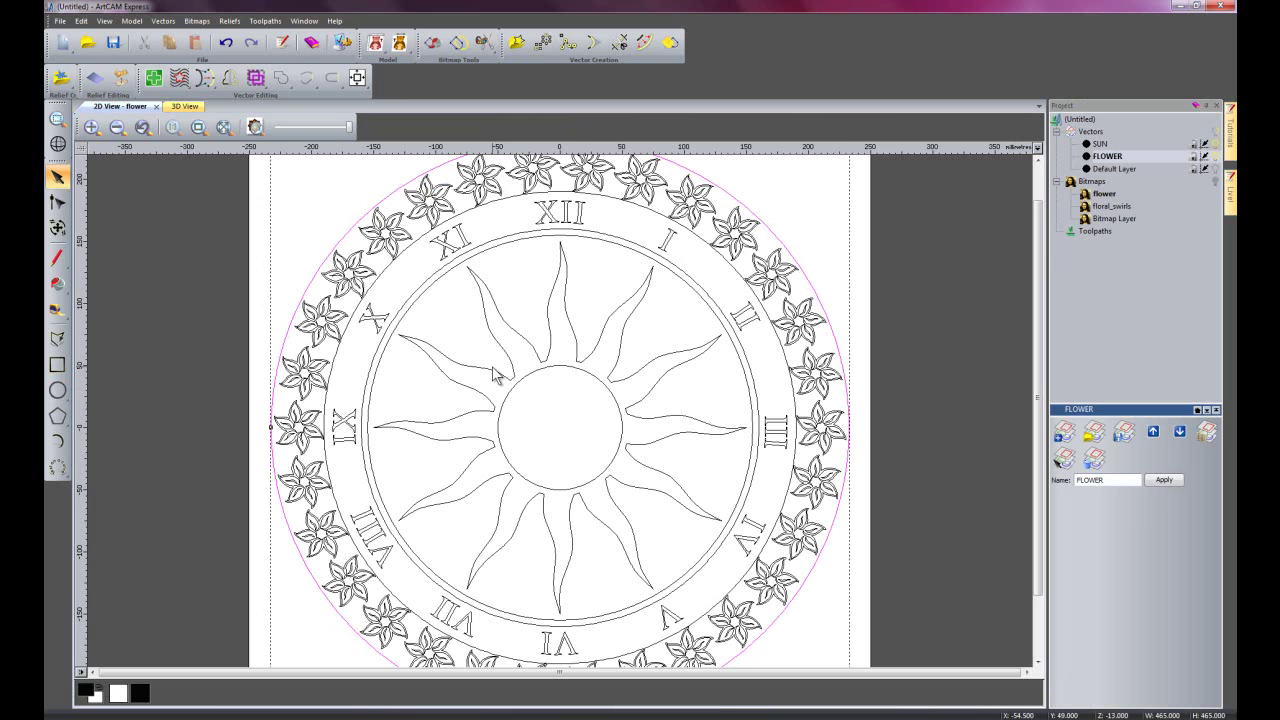
pyautogui.click(881, 422)
# Show the Default Layer's floral swirls together with the sun and the flower ring
pyautogui.scroll(-1, 804, 415)
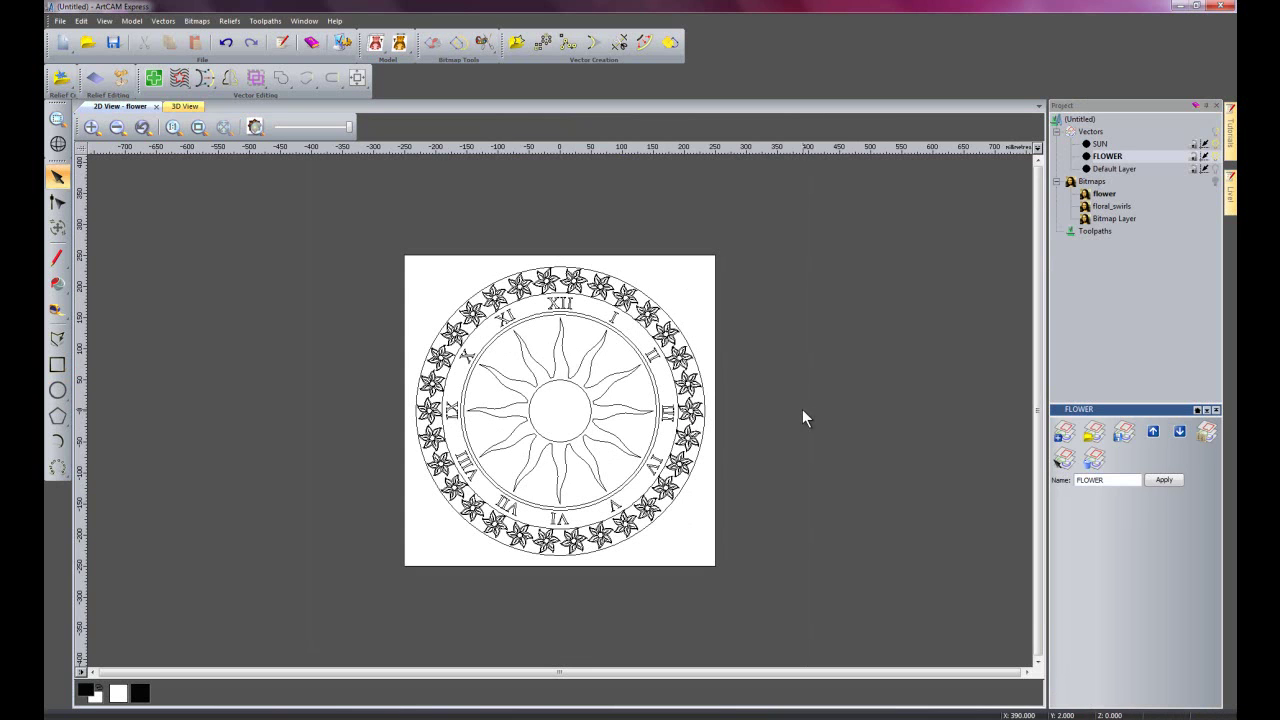
pyautogui.click(1216, 181)
pyautogui.scroll(1, 615, 460)
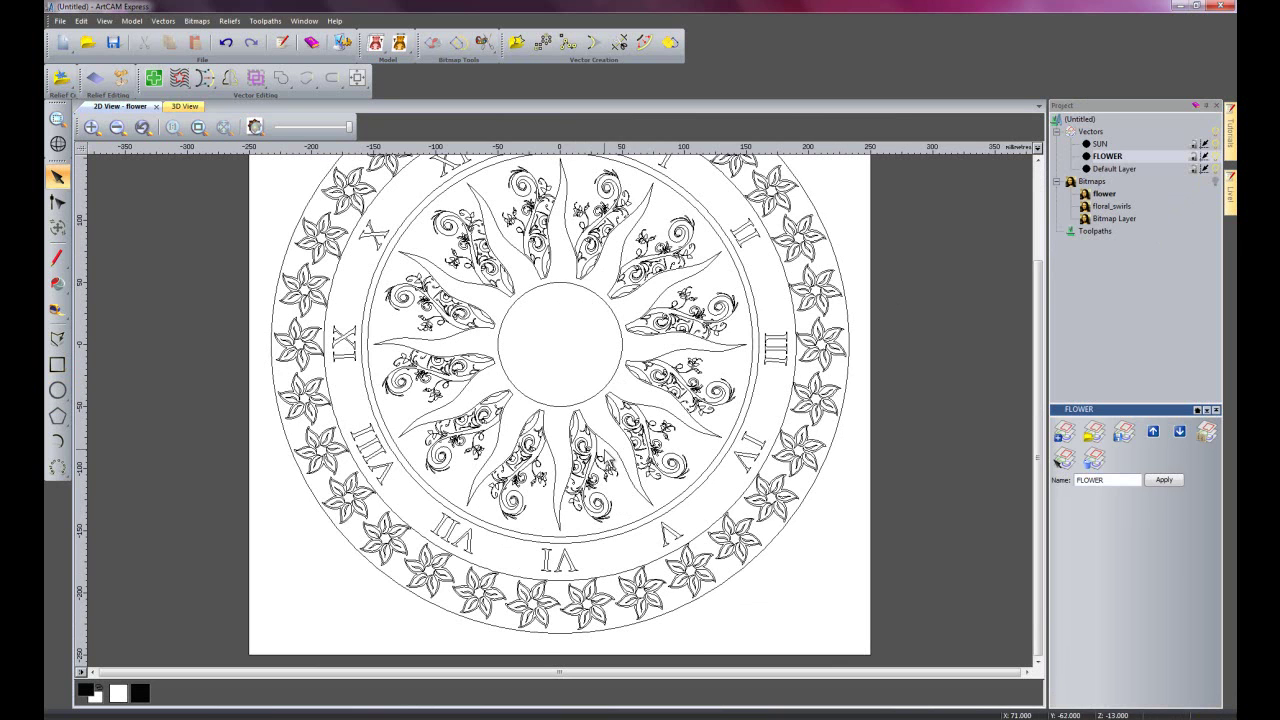
# Start a texture toolpath on the circle at the centre of the sun, with the selected vectors as the machining area
pyautogui.moveTo(1041, 447); pyautogui.dragTo(1046, 402)
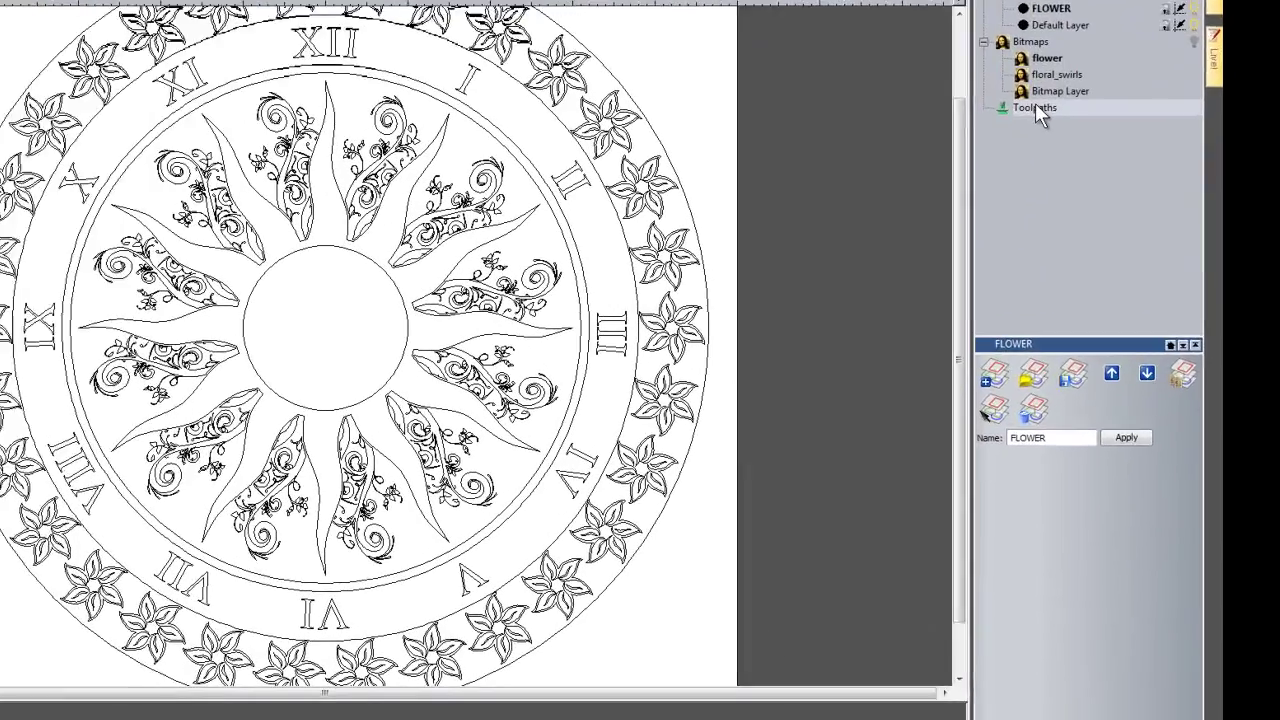
pyautogui.click(1095, 230)
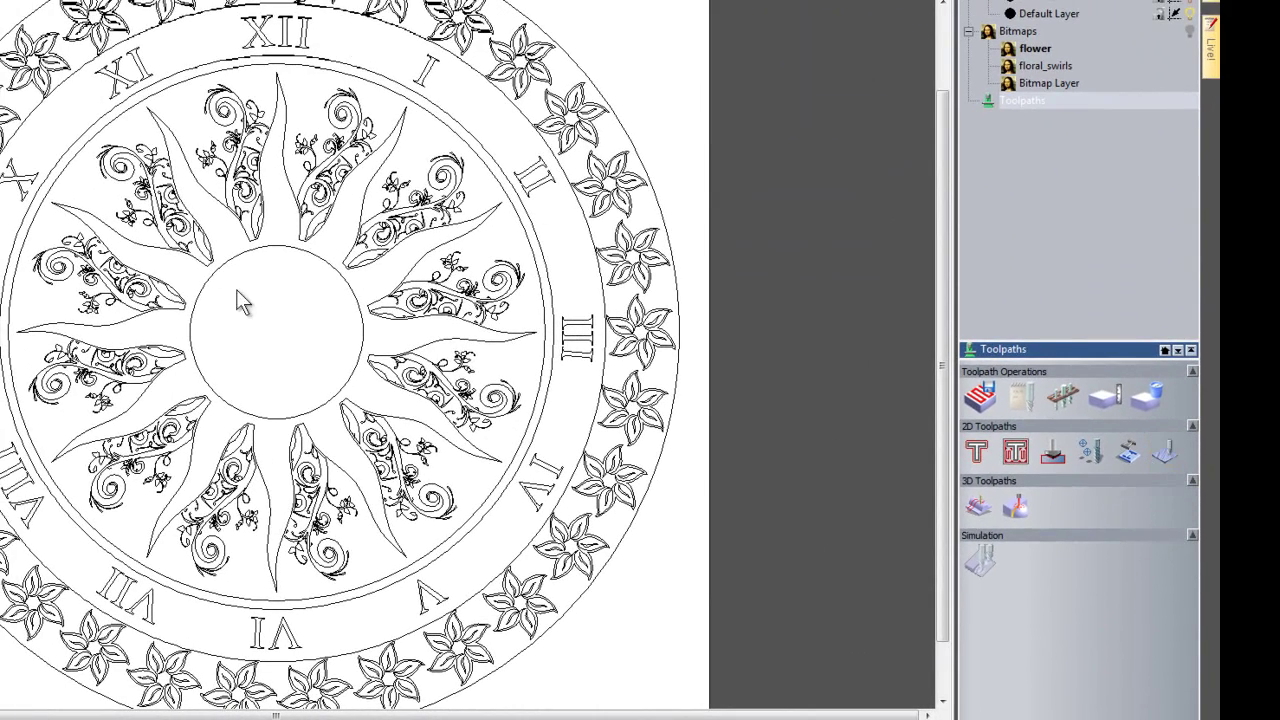
pyautogui.click(320, 265)
pyautogui.click(1164, 452)
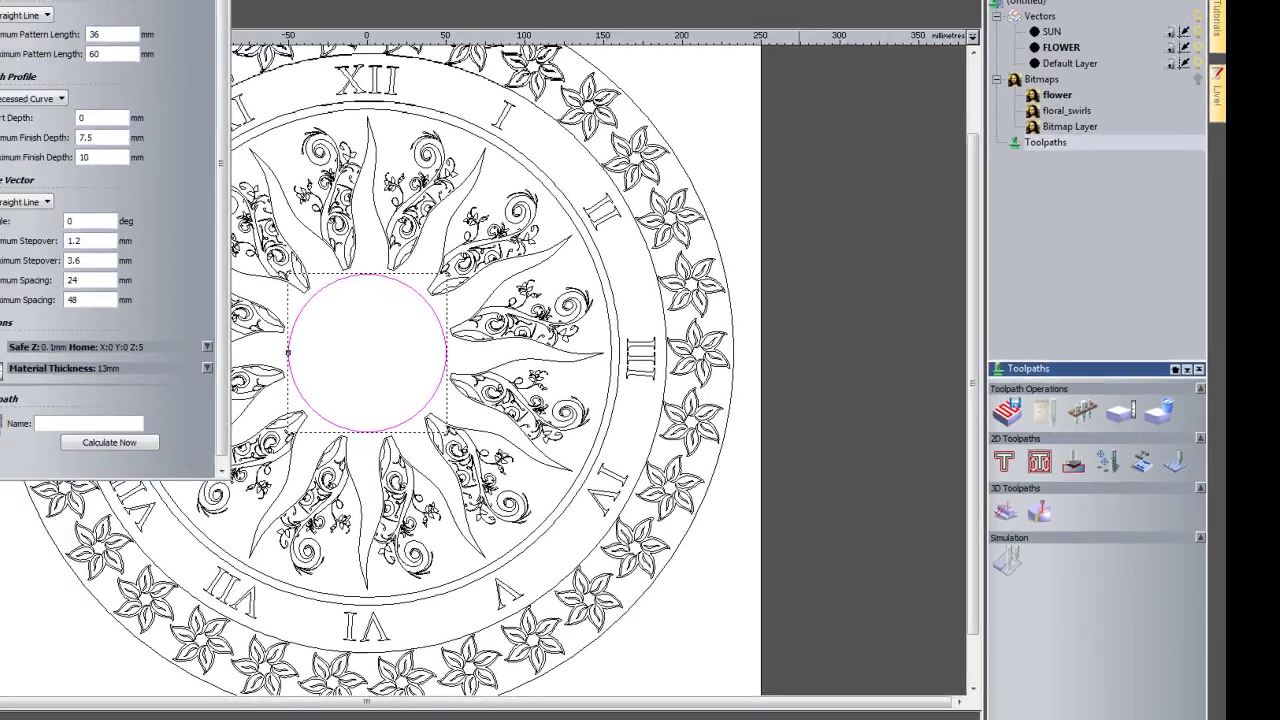
pyautogui.moveTo(100, 5); pyautogui.dragTo(1006, 110)
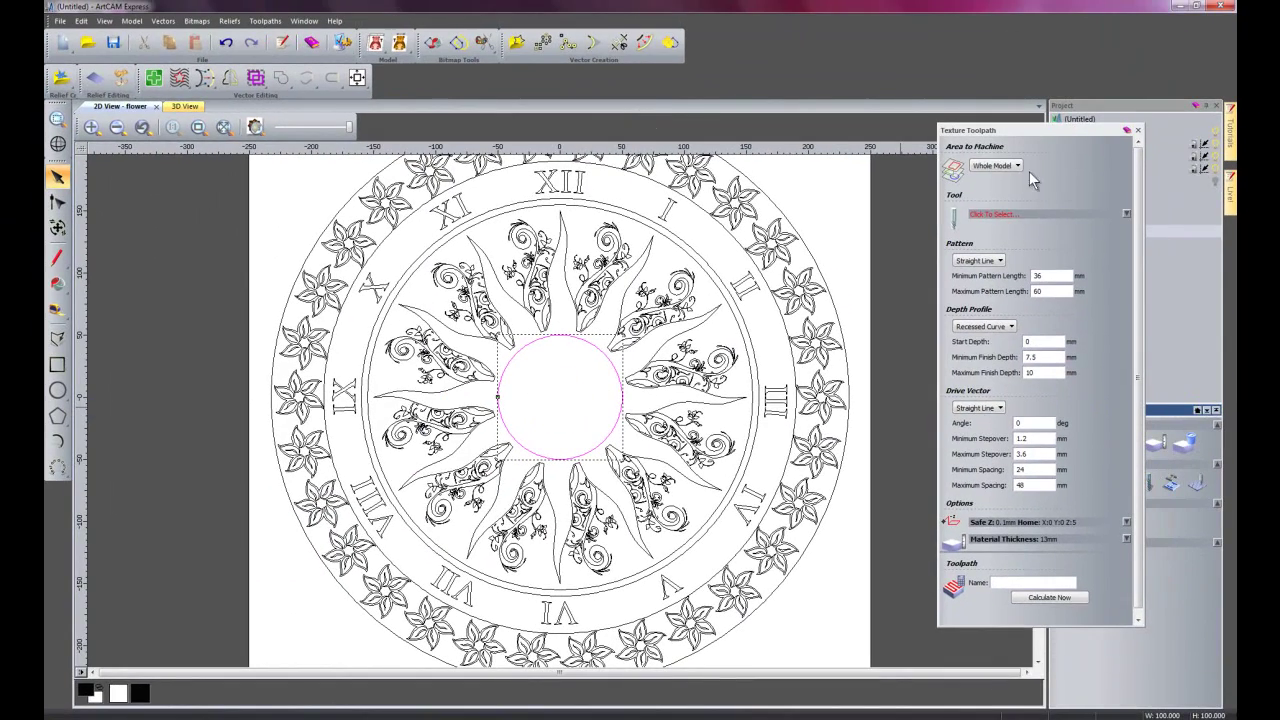
pyautogui.click(1012, 169)
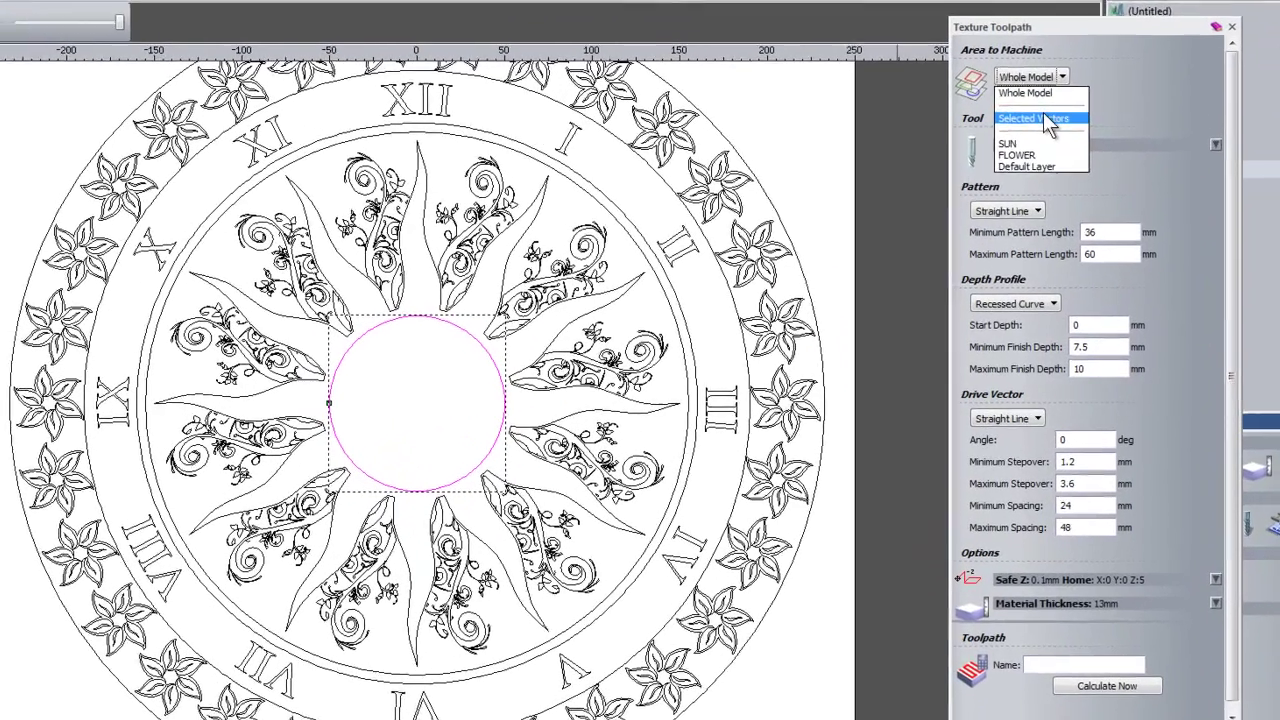
pyautogui.click(1000, 194)
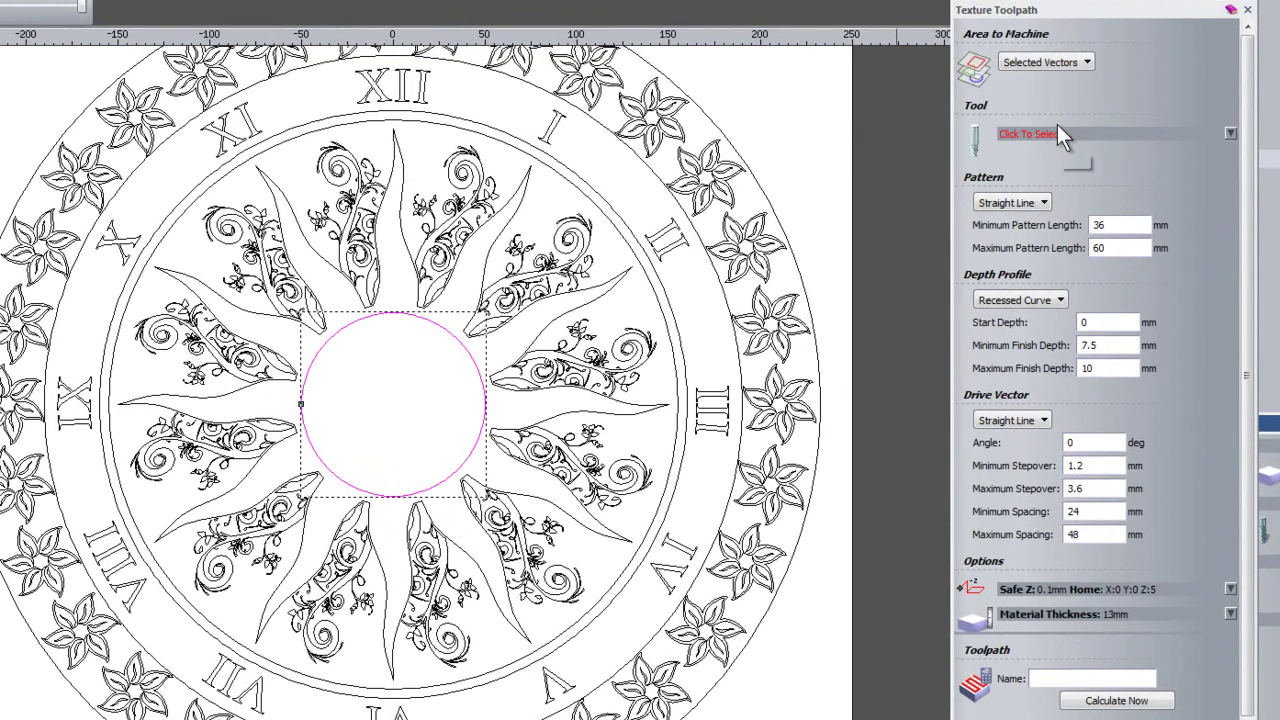
# Assign the Ball Nose 3 mm tool to the texture, load the tool's default values and calculate the toolpath as Texture
pyautogui.click(1057, 132)
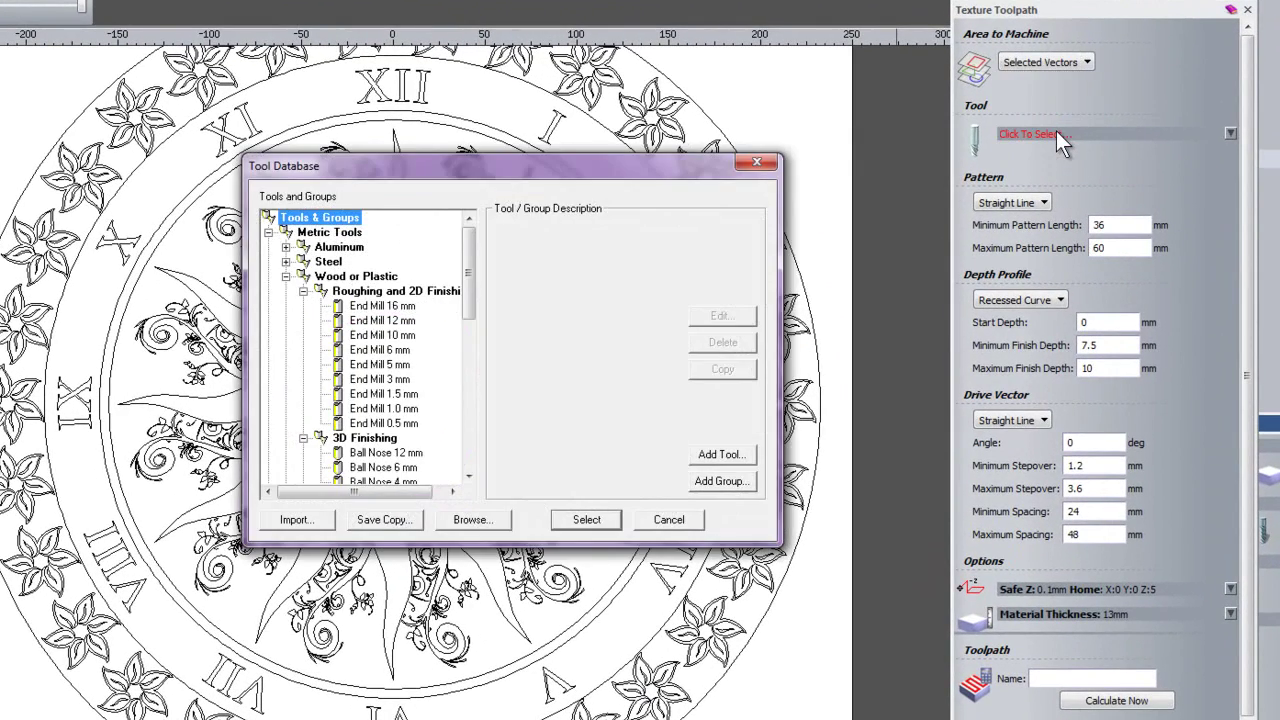
pyautogui.moveTo(482, 278)
pyautogui.mouseDown()
pyautogui.moveTo(478, 319)
pyautogui.moveTo(484, 231)
pyautogui.moveTo(483, 284)
pyautogui.mouseUp()
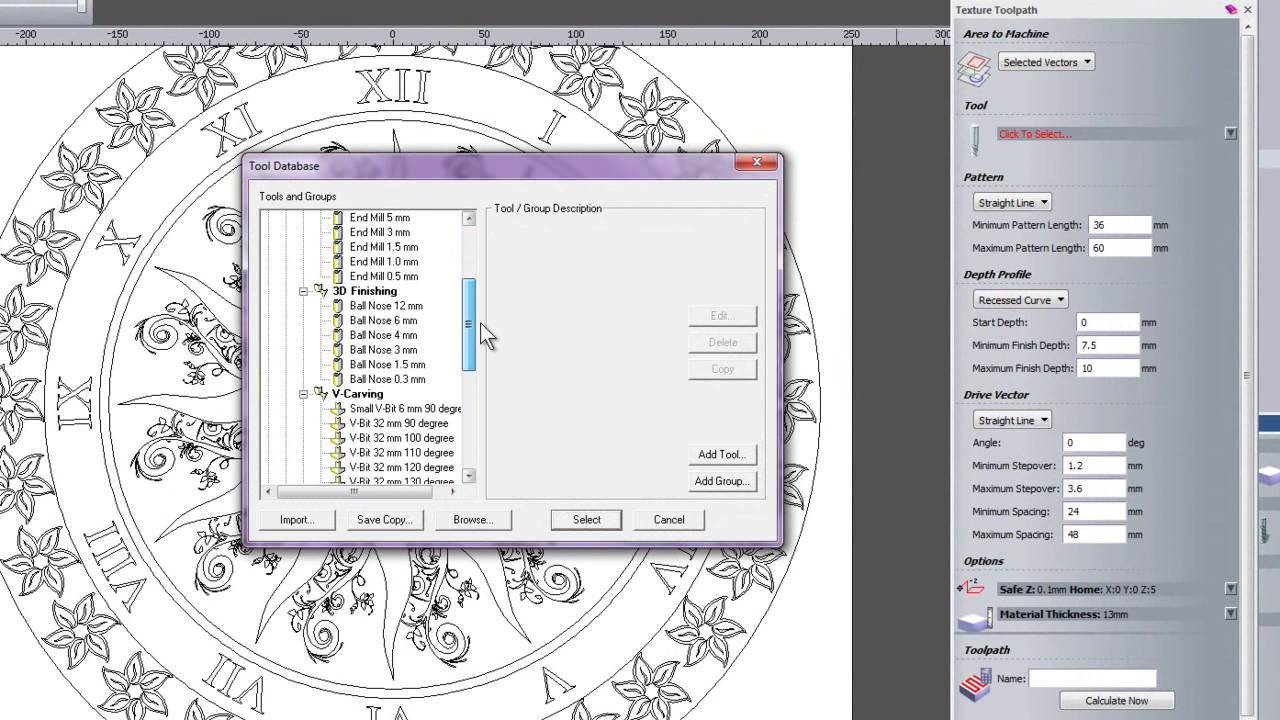
pyautogui.doubleClick(384, 350)
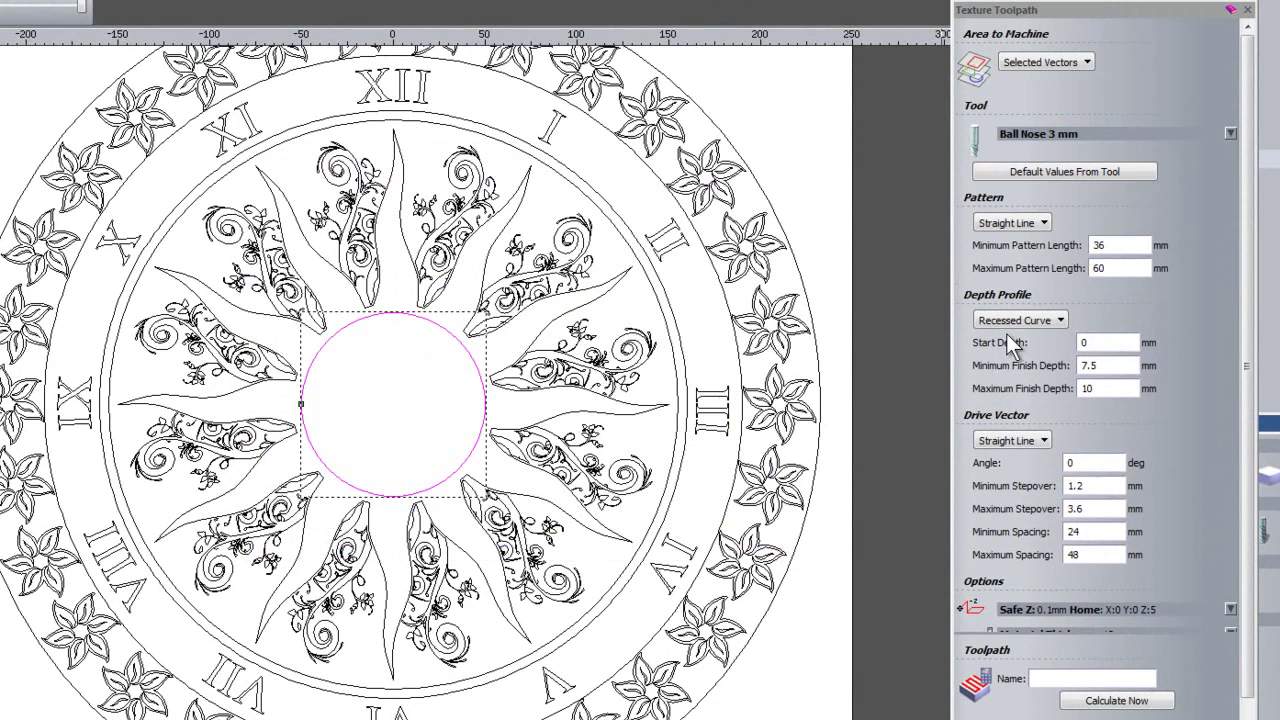
pyautogui.click(1063, 172)
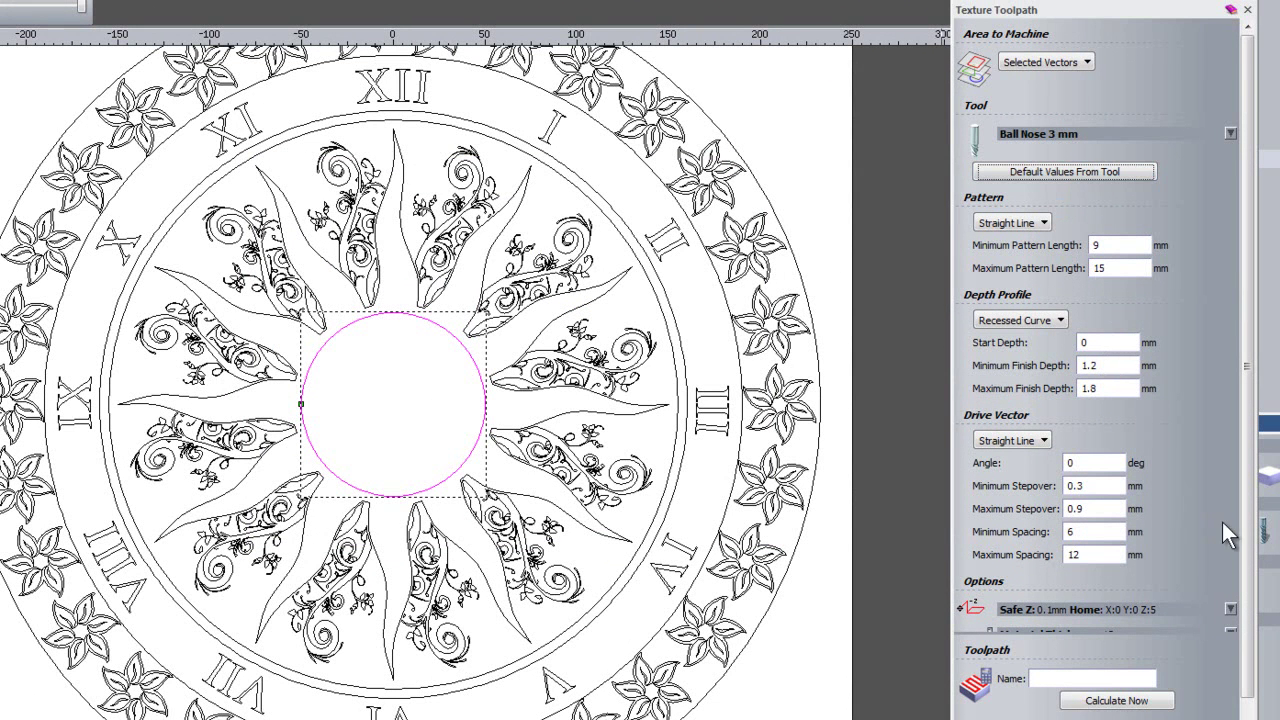
pyautogui.scroll(-1, 1100, 705)
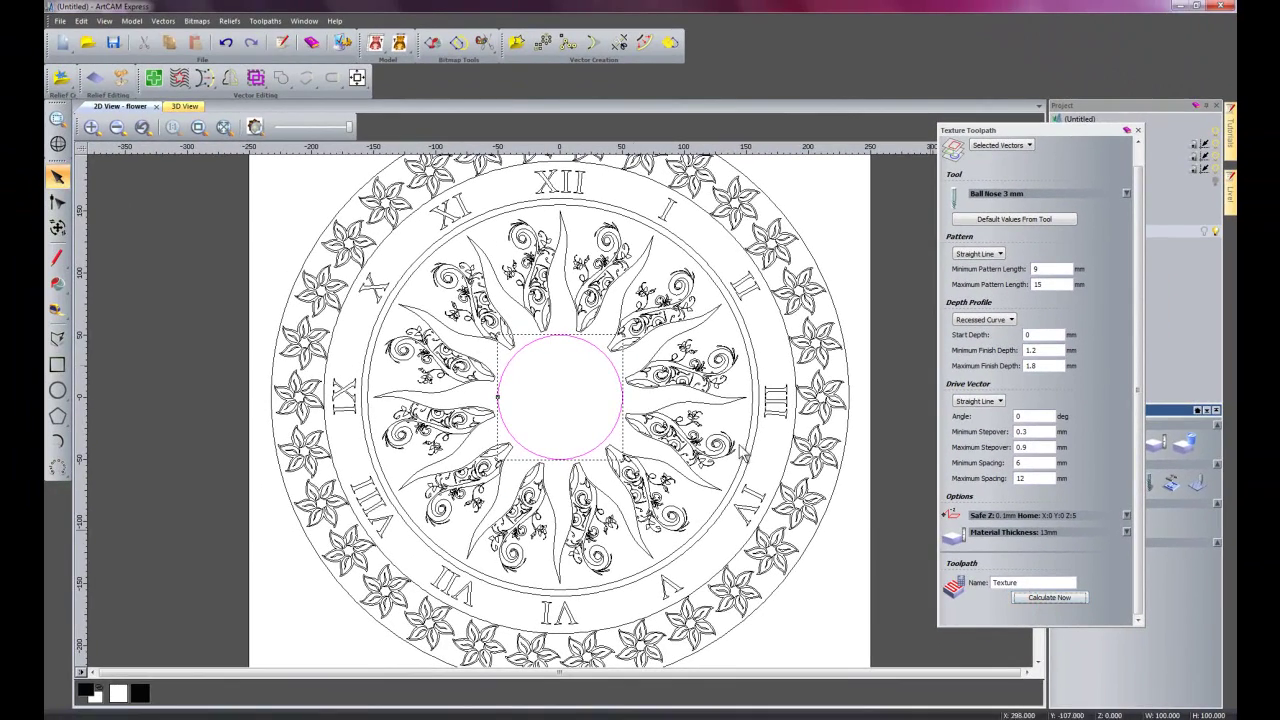
# Inspect the texture toolpath on the block in 3D, return to the 2D drawing and list the calculated toolpaths
pyautogui.click(184, 106)
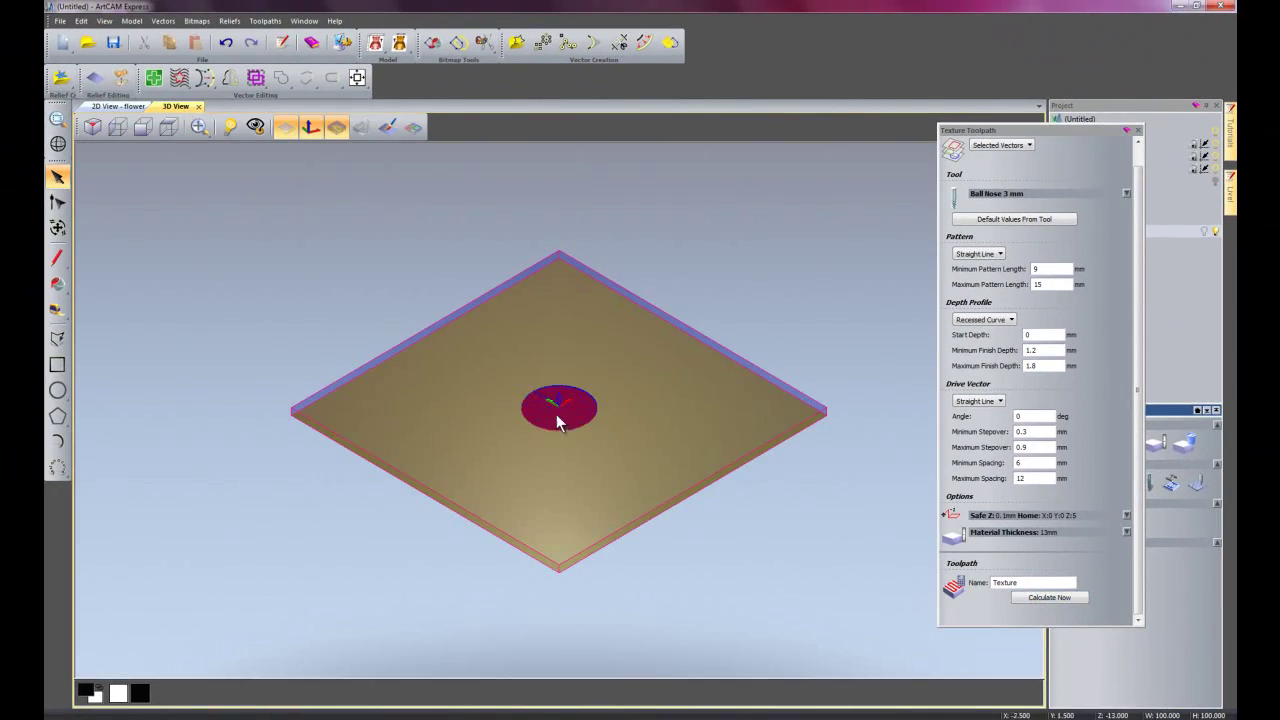
pyautogui.moveTo(607, 460); pyautogui.dragTo(560, 540)
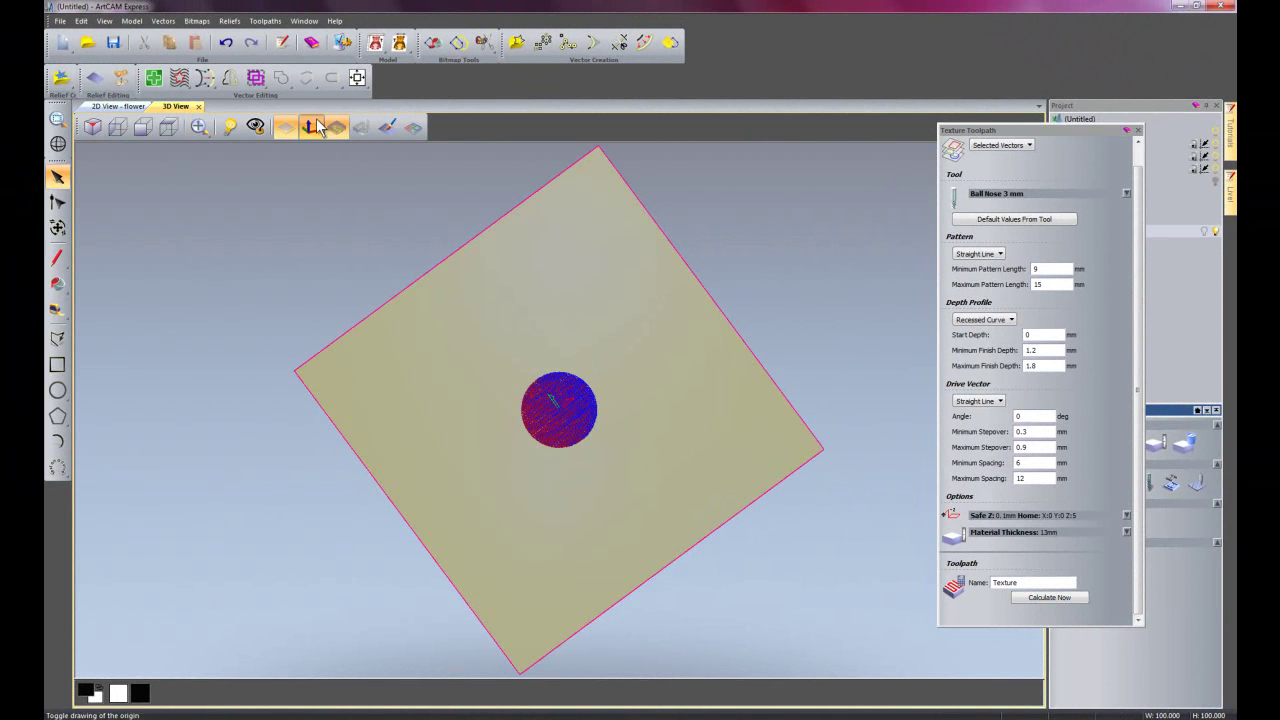
pyautogui.click(118, 106)
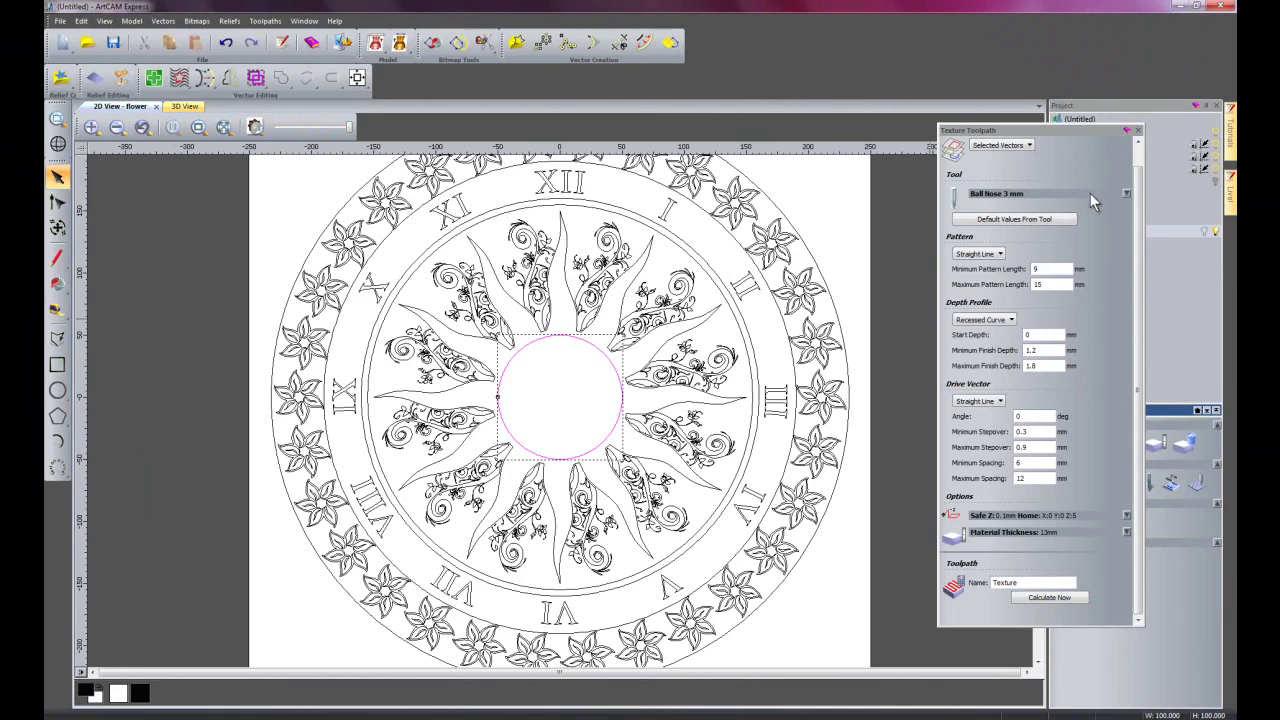
pyautogui.click(1137, 131)
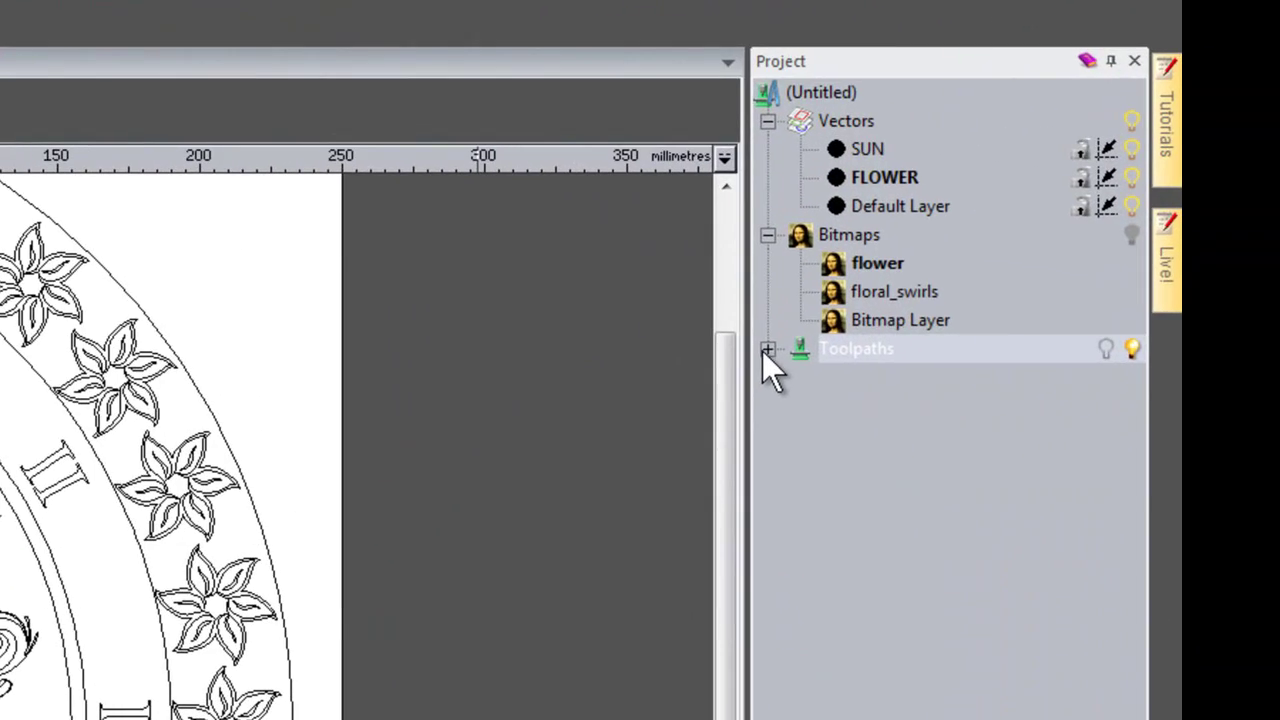
pyautogui.click(849, 315)
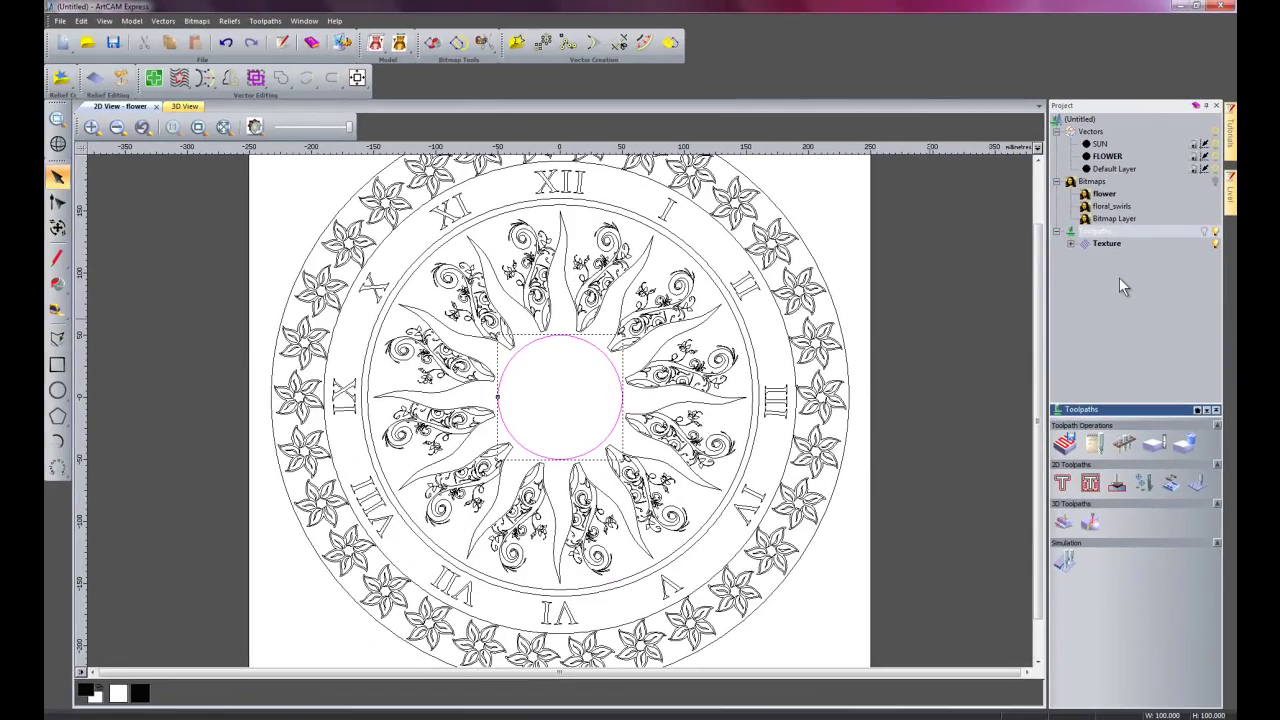
# Calculate a V-bit carving toolpath for the sun's wavy ray outline and centre circle with the V-Bit 32 mm 120 degree tool
pyautogui.click(537, 562)
pyautogui.click(555, 565)
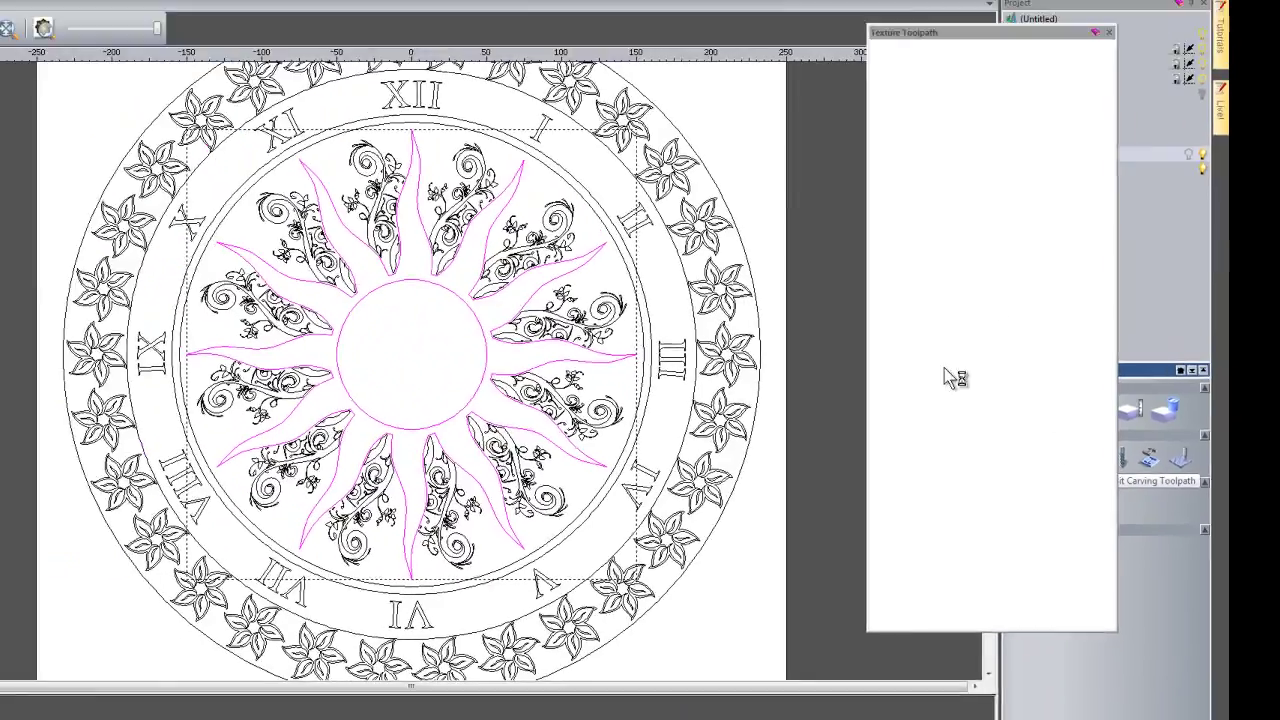
pyautogui.click(927, 341)
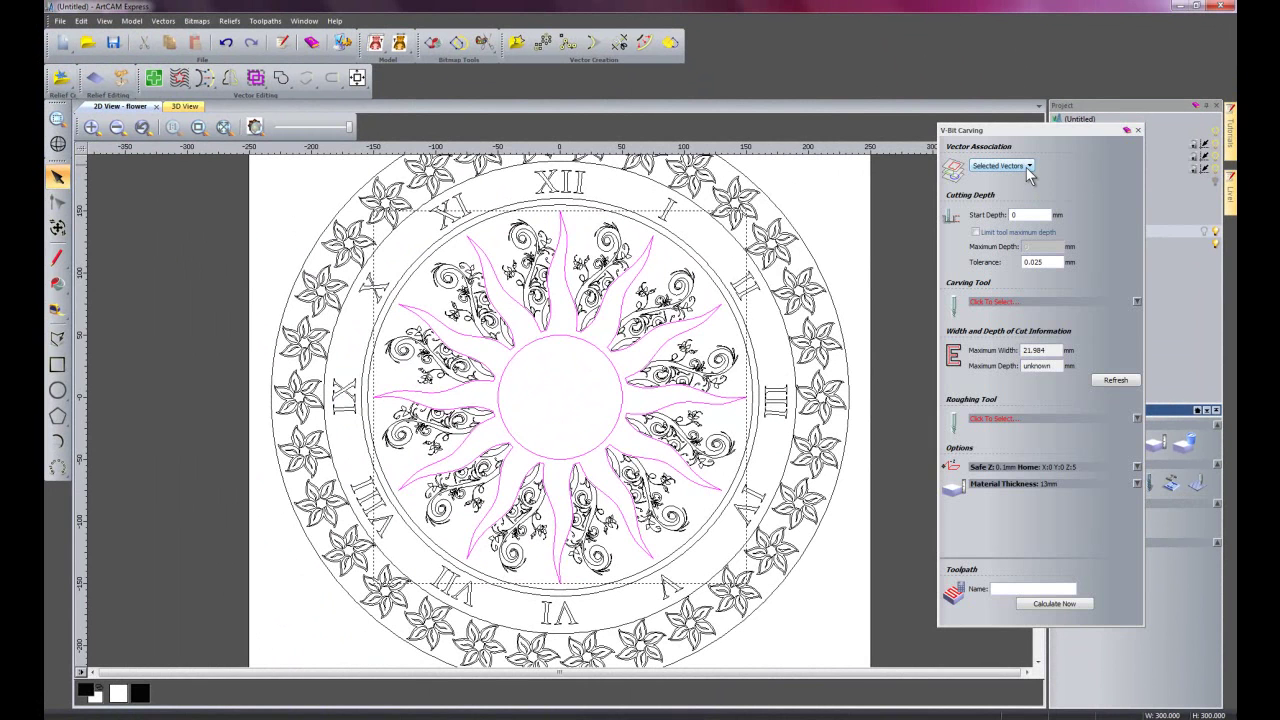
pyautogui.click(1010, 302)
pyautogui.moveTo(609, 316); pyautogui.dragTo(609, 379)
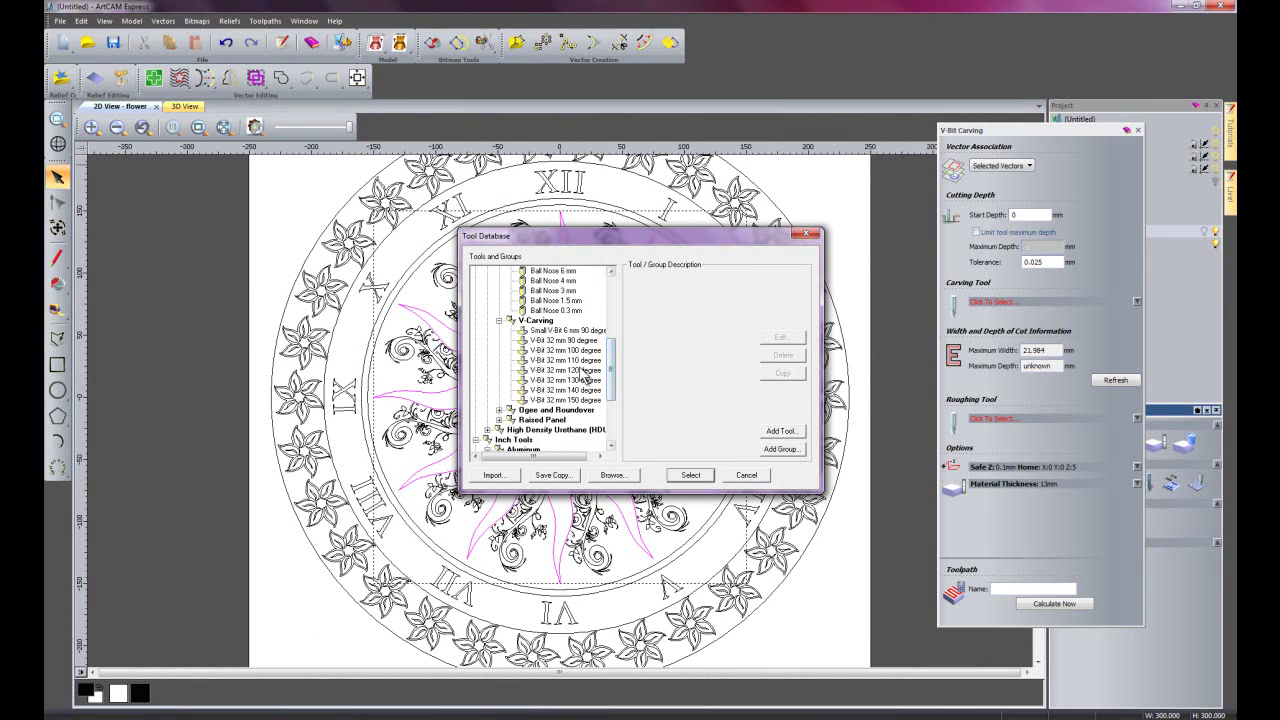
pyautogui.click(570, 371)
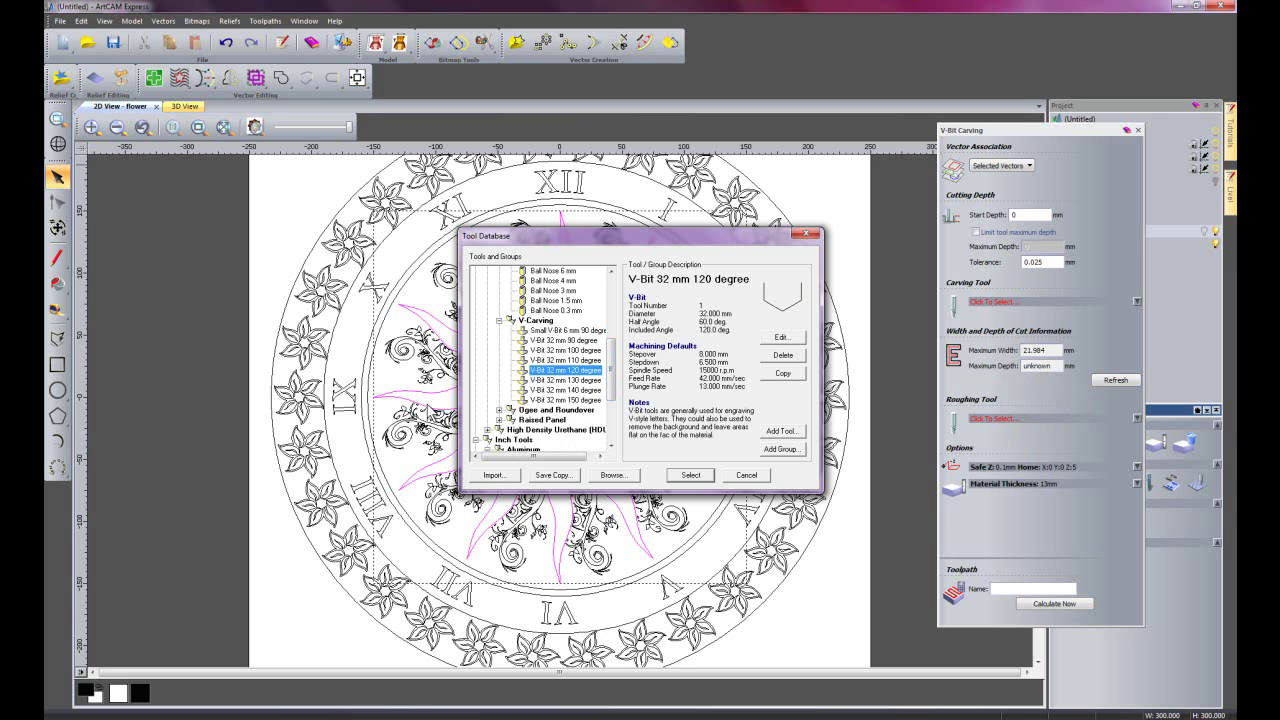
pyautogui.click(690, 475)
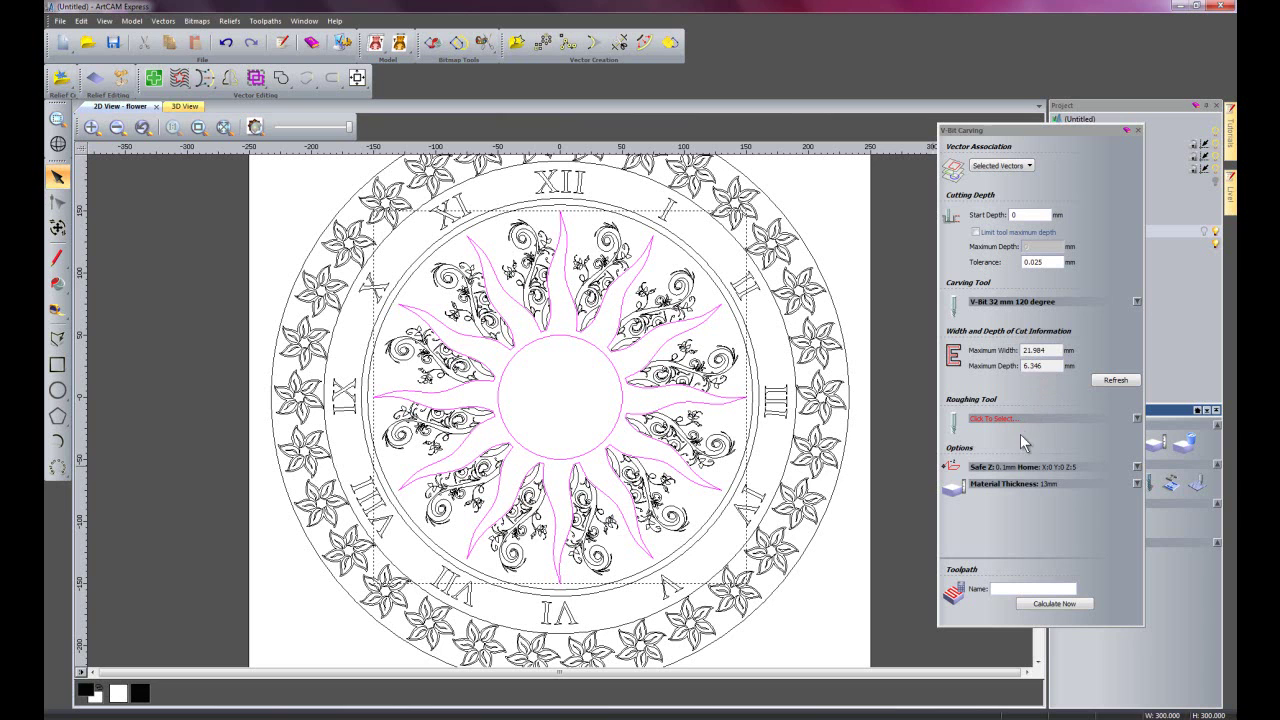
pyautogui.click(1072, 601)
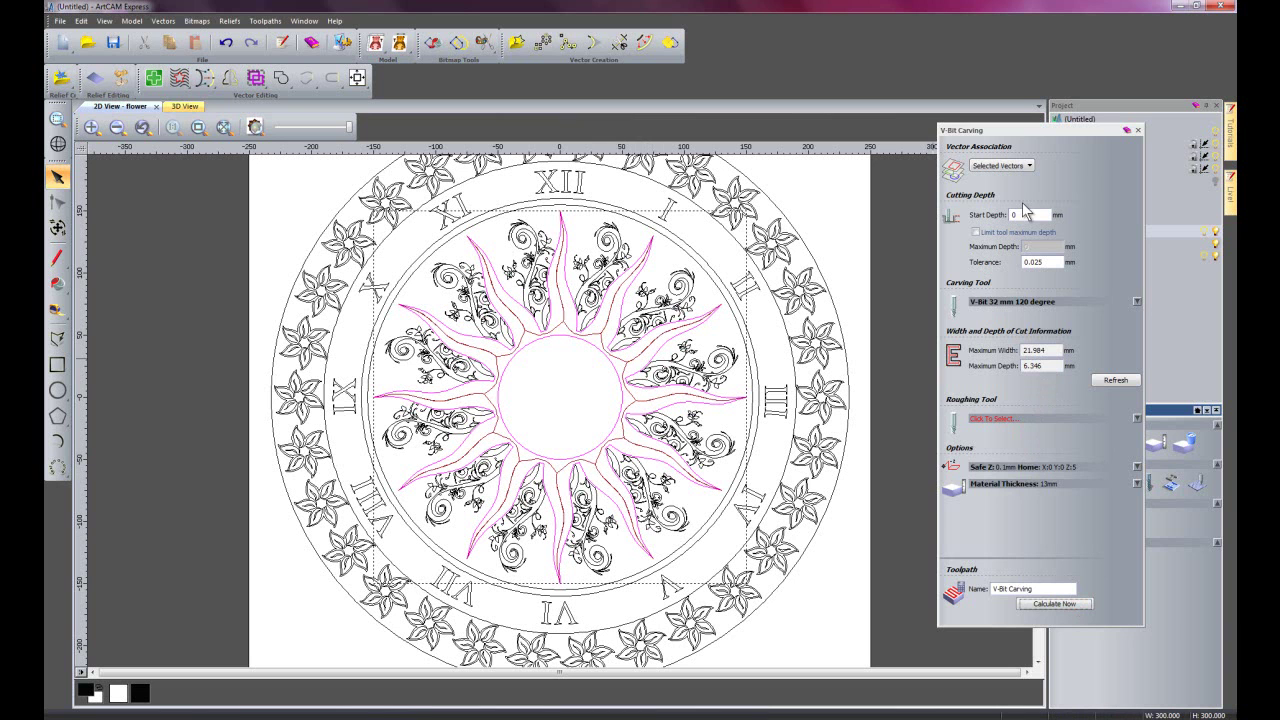
pyautogui.click(1137, 130)
# Hide the V-bit carving toolpath and select only the floral swirls, Roman numerals and flowers, excluding the ring circles and the sun
pyautogui.click(1017, 366)
pyautogui.doubleClick(1115, 256)
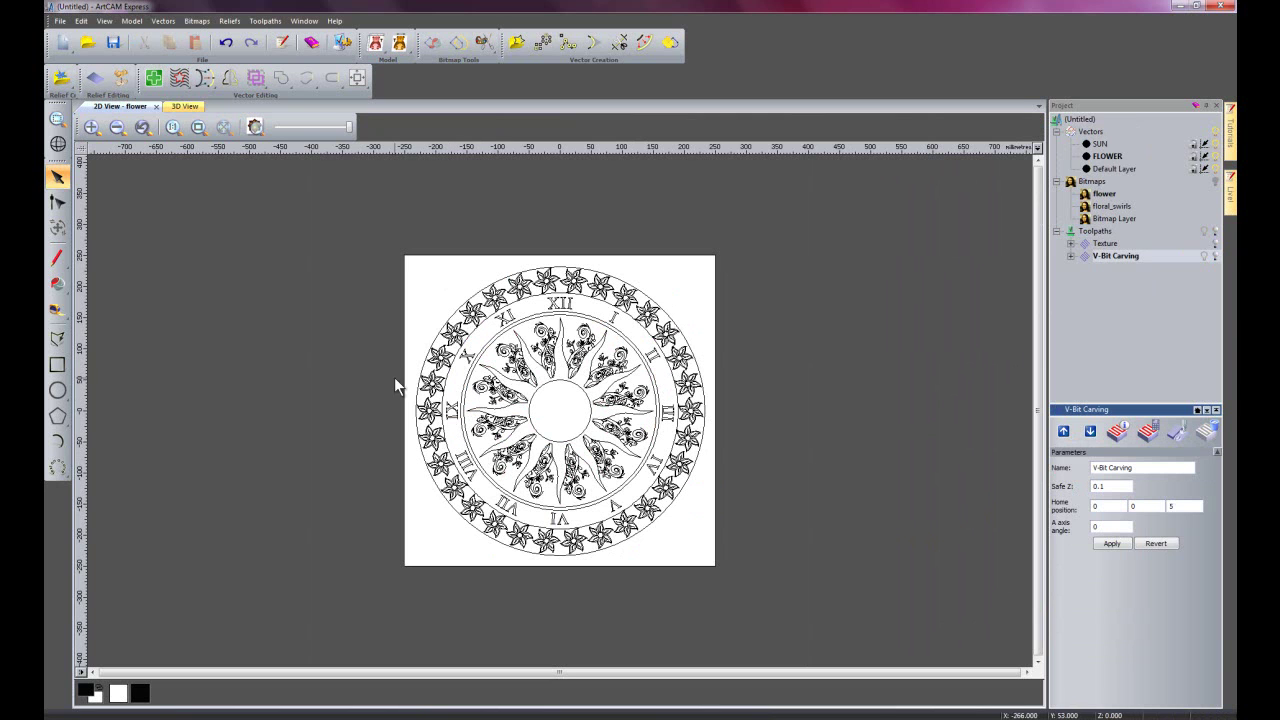
pyautogui.moveTo(348, 204); pyautogui.dragTo(778, 589)
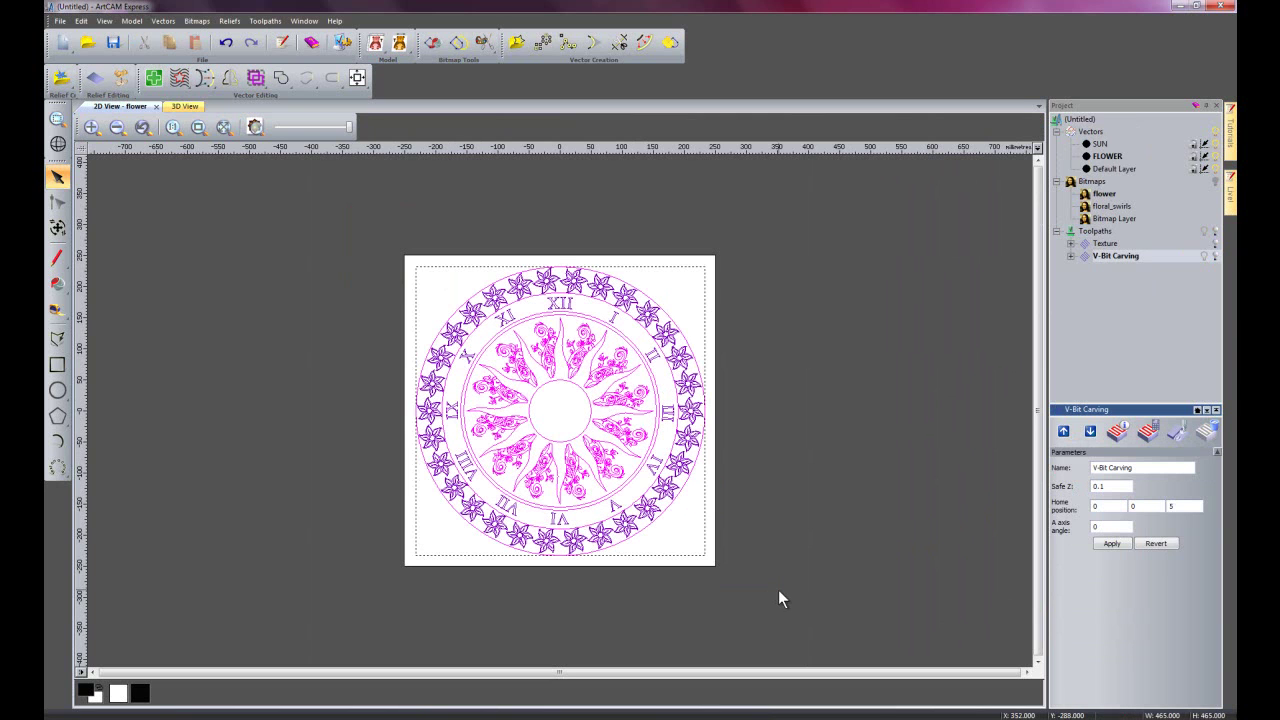
pyautogui.scroll(2, 518, 502)
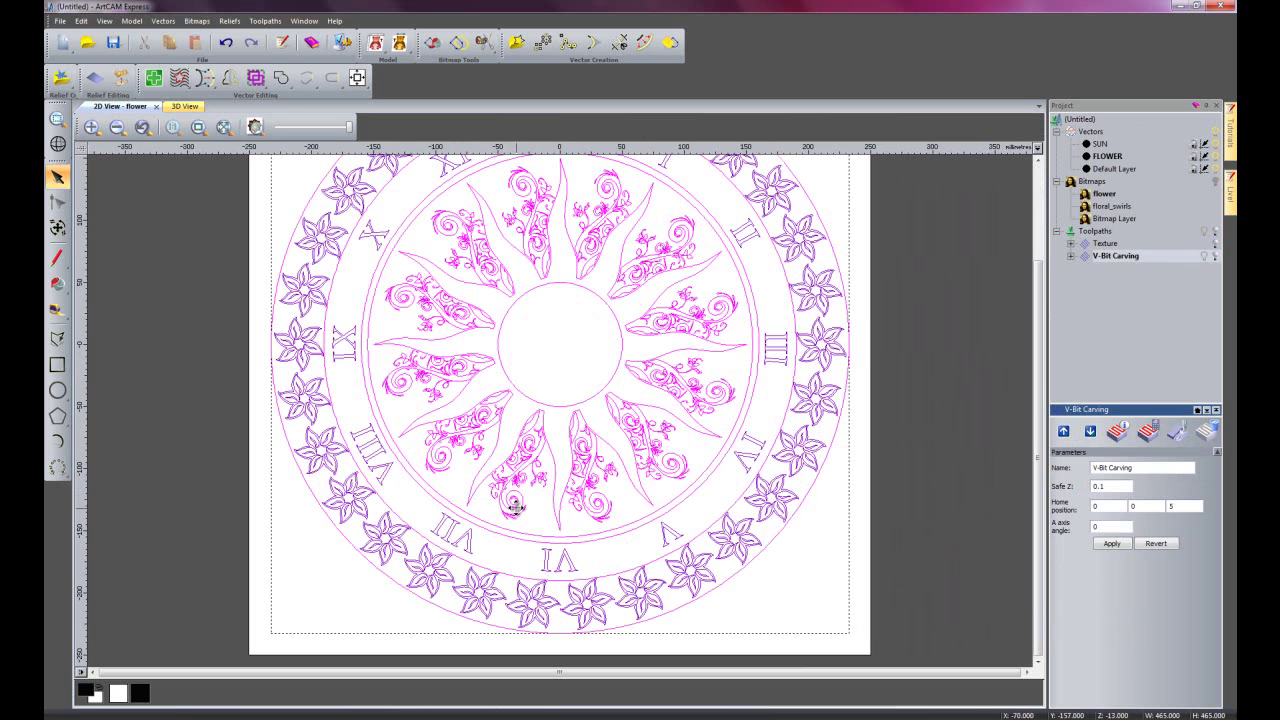
pyautogui.keyDown('shift'); pyautogui.click(343, 534); pyautogui.keyUp('shift')
pyautogui.keyDown('shift'); pyautogui.click(386, 502); pyautogui.keyUp('shift')
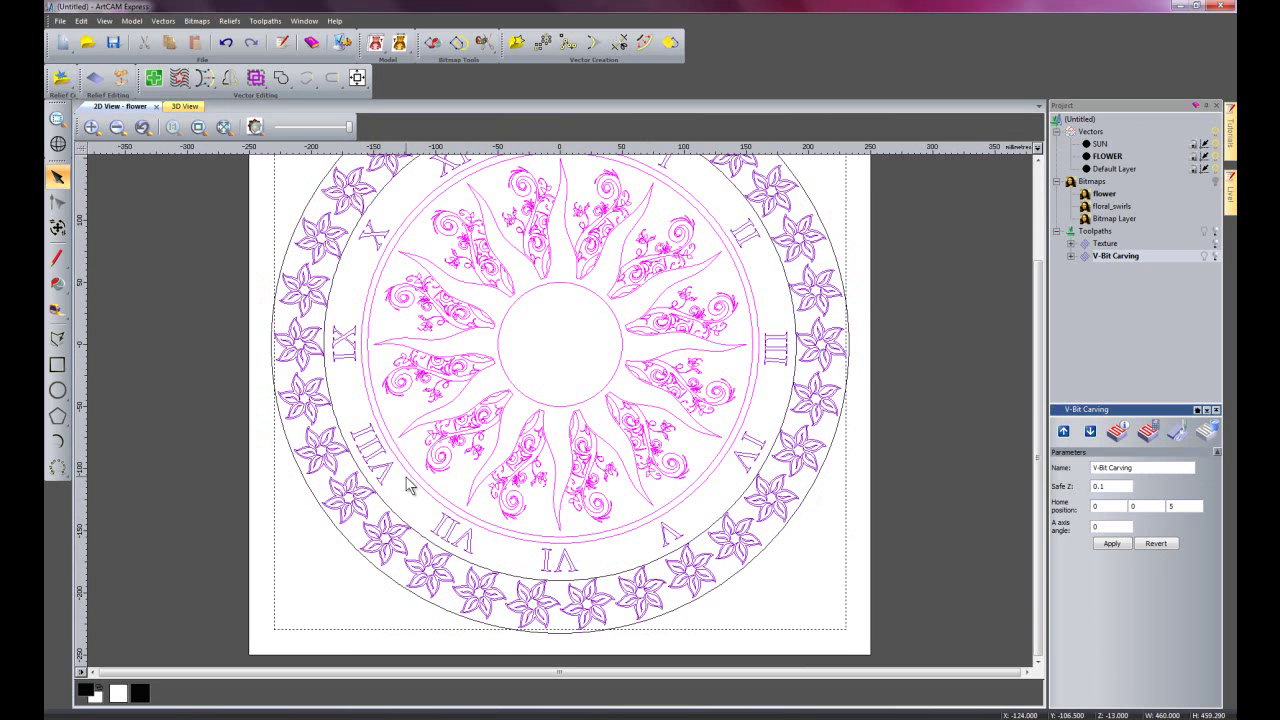
pyautogui.keyDown('shift'); pyautogui.click(408, 464); pyautogui.keyUp('shift')
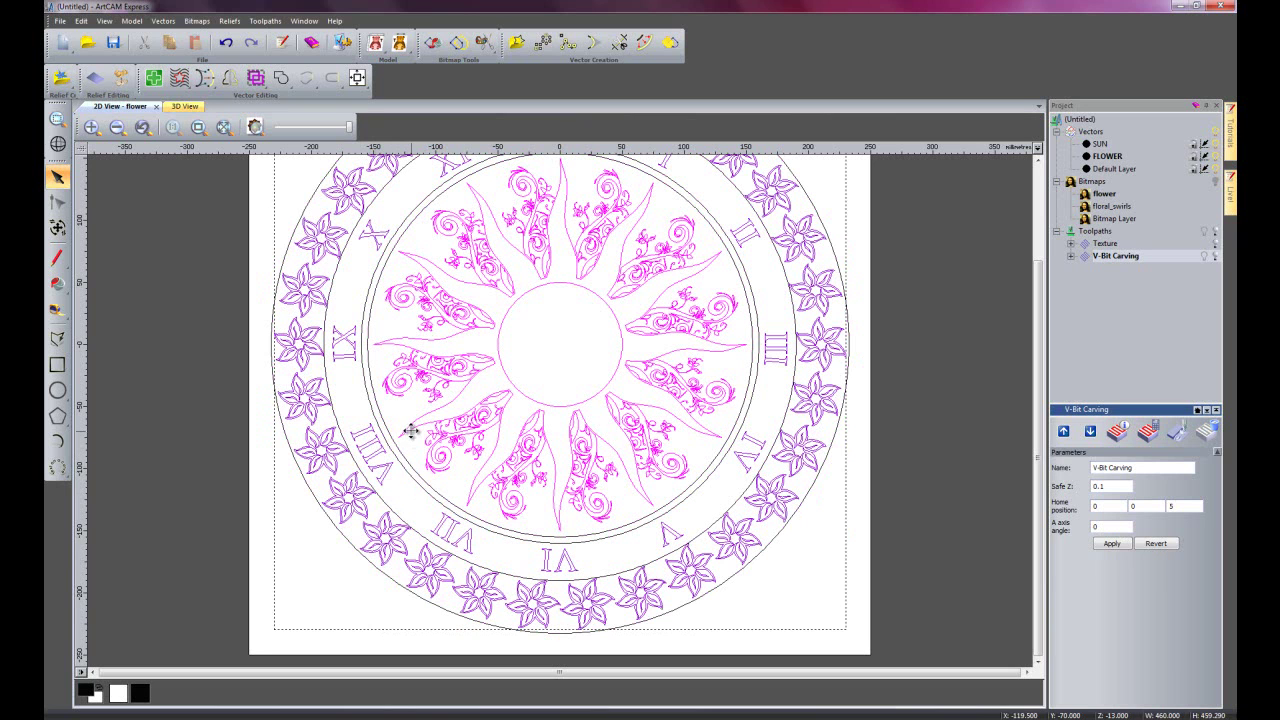
pyautogui.keyDown('shift'); pyautogui.click(410, 430); pyautogui.keyUp('shift')
pyautogui.keyDown('shift'); pyautogui.click(512, 385); pyautogui.keyUp('shift')
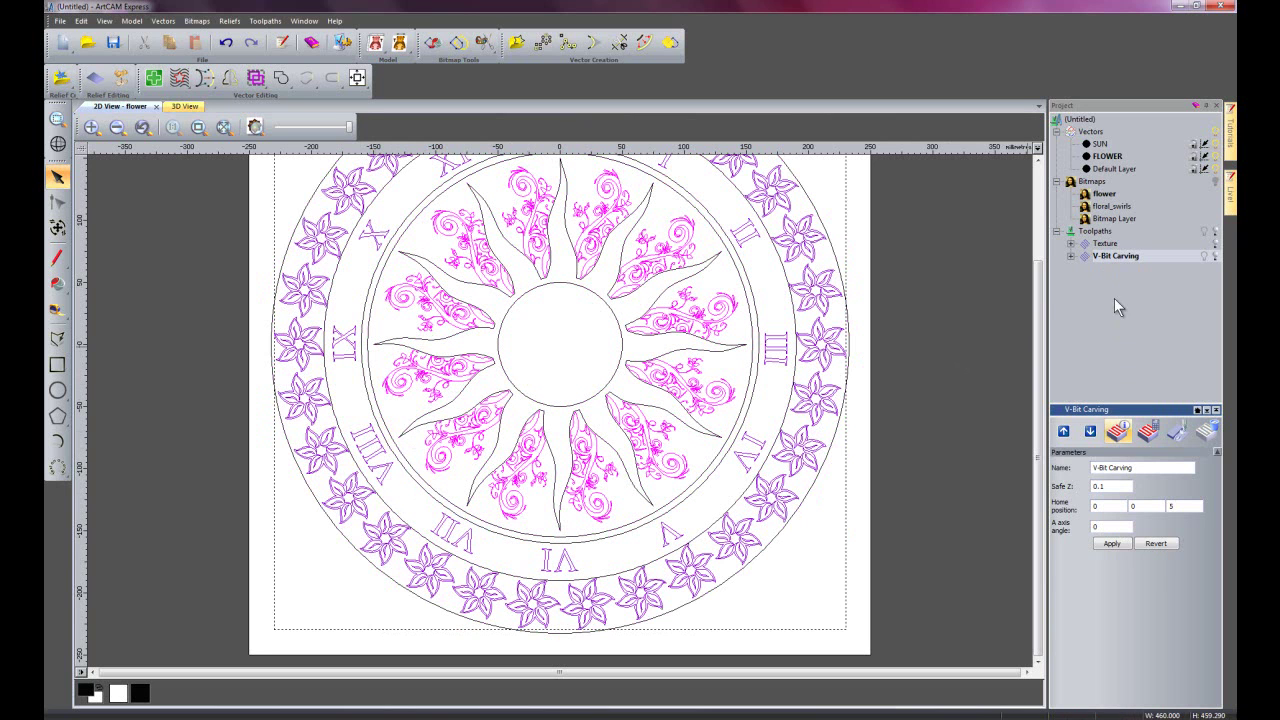
# Calculate a V-bit carving toolpath for the selected swirls, numerals and flowers with the Small V-Bit 6 mm 90 degree tool
pyautogui.click(1098, 231)
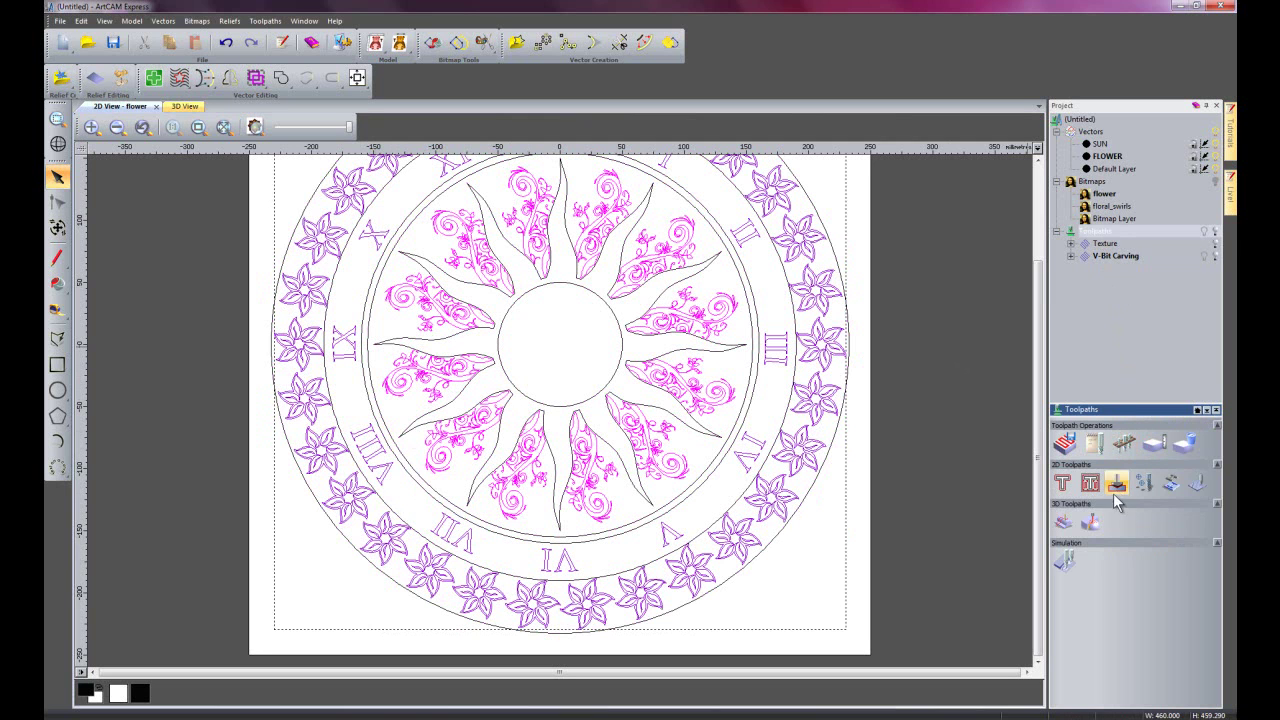
pyautogui.click(1116, 484)
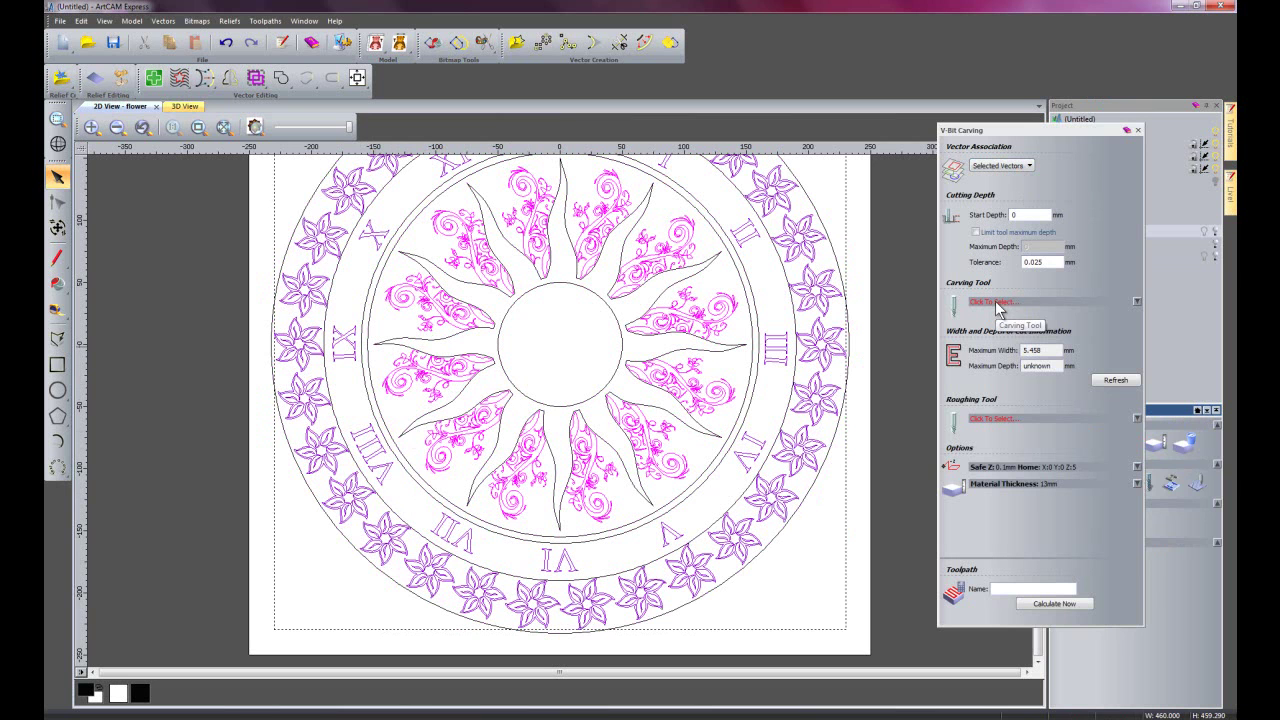
pyautogui.click(995, 302)
pyautogui.moveTo(613, 313); pyautogui.dragTo(615, 368)
pyautogui.click(568, 351)
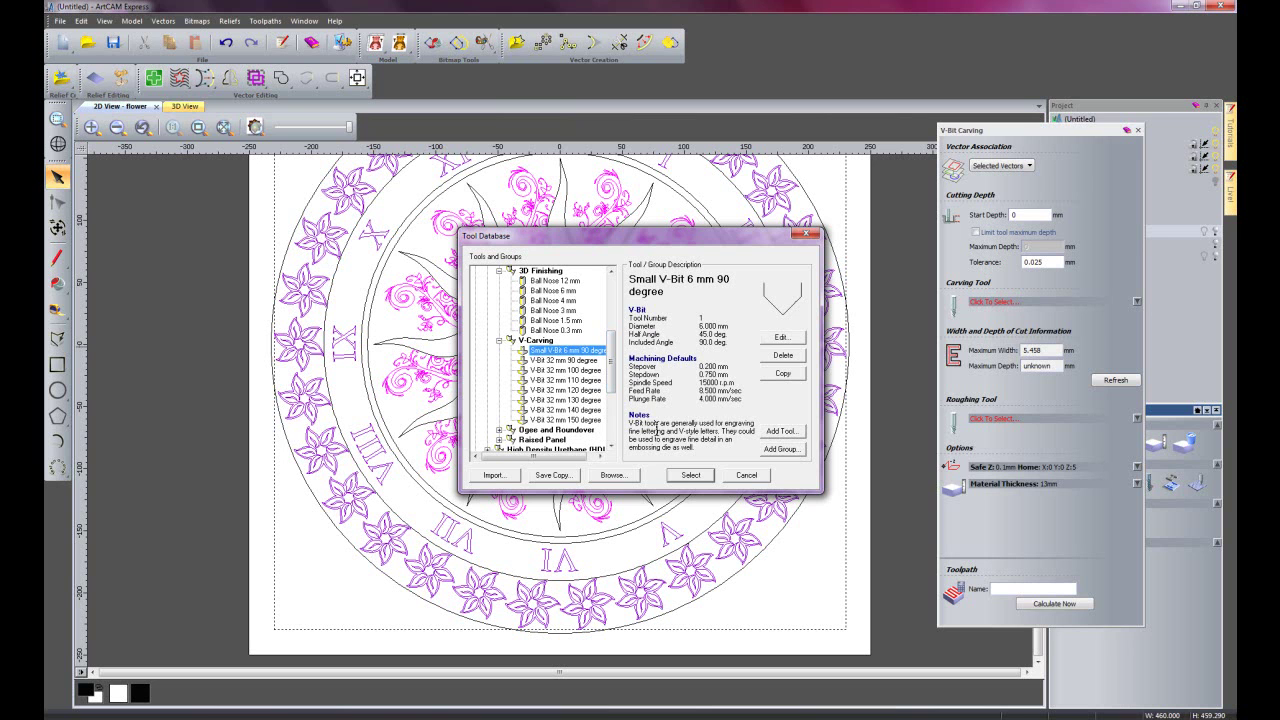
pyautogui.click(699, 478)
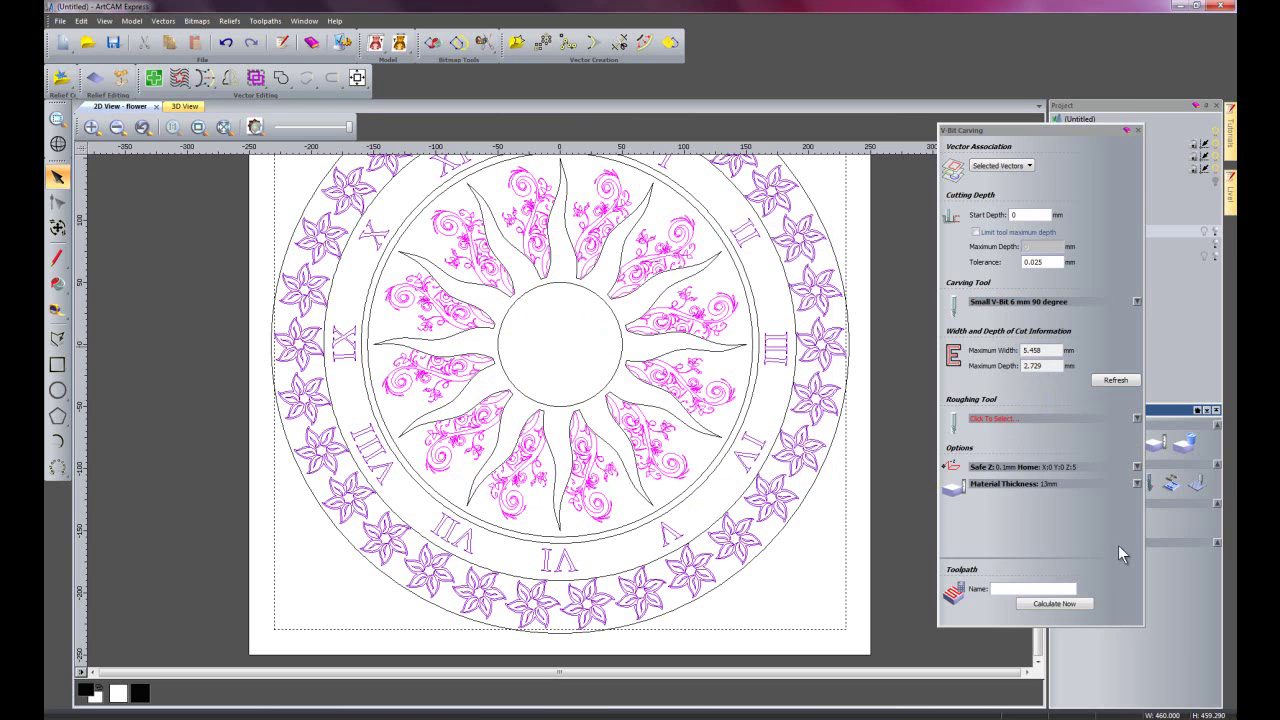
pyautogui.click(1072, 603)
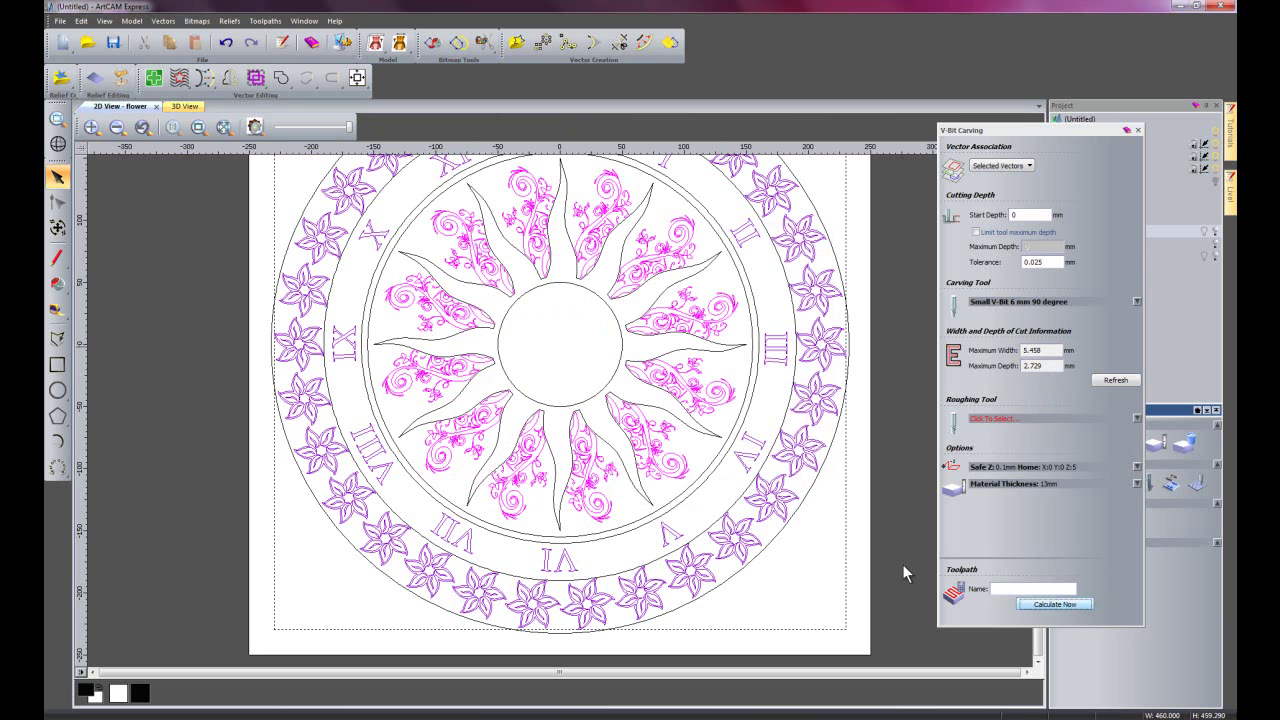
pyautogui.click(1139, 131)
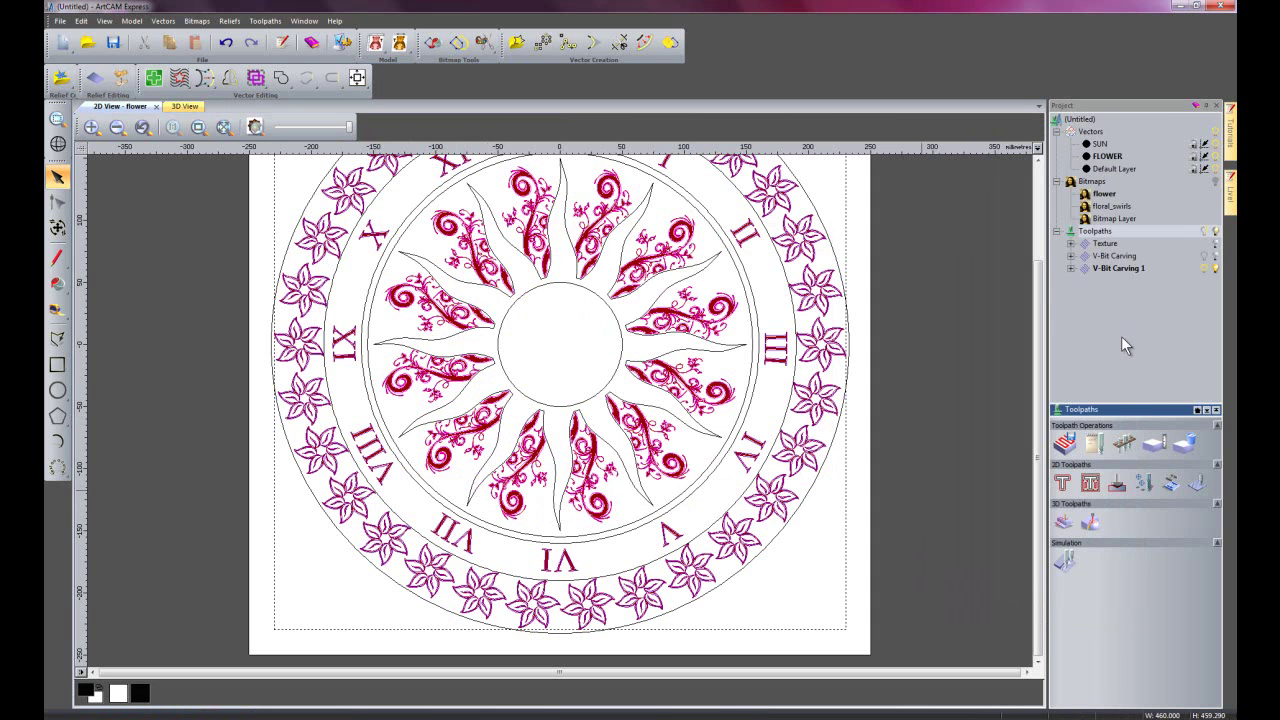
# Select the flower band's two circles, the inner double-ring circles and the sun's centre circle together
pyautogui.click(356, 553)
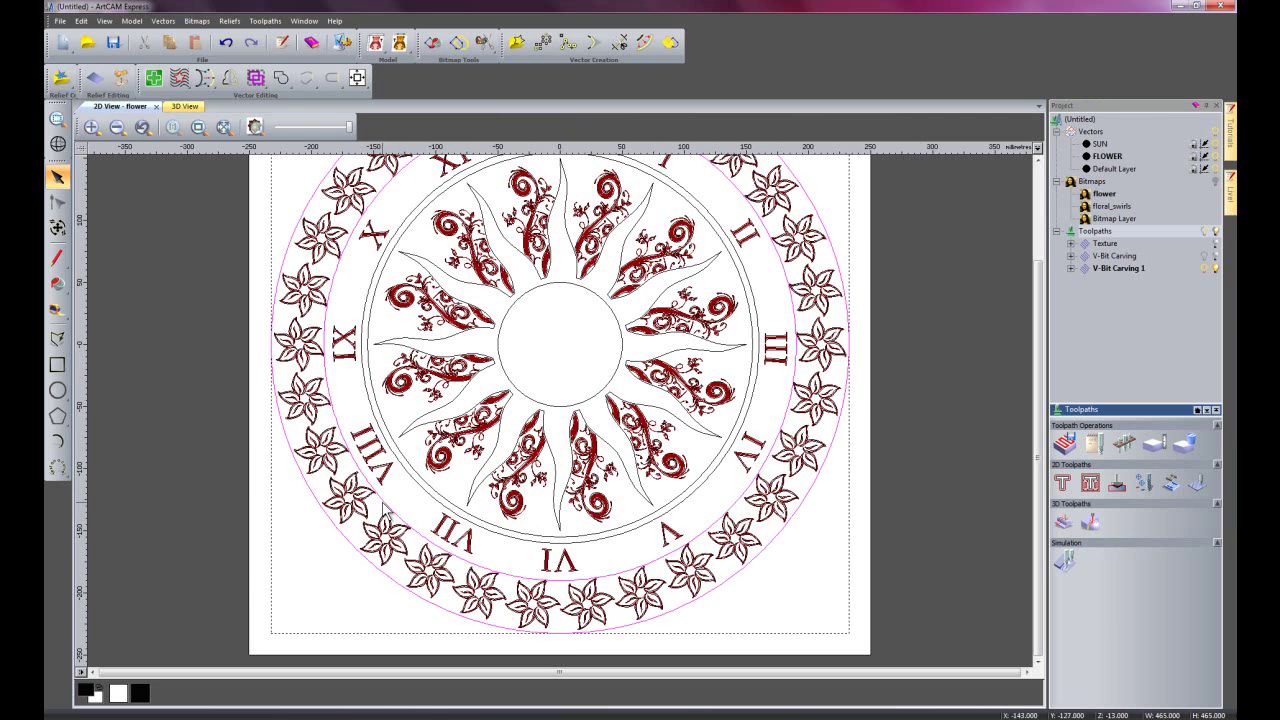
pyautogui.keyDown('shift'); pyautogui.click(418, 484); pyautogui.keyUp('shift')
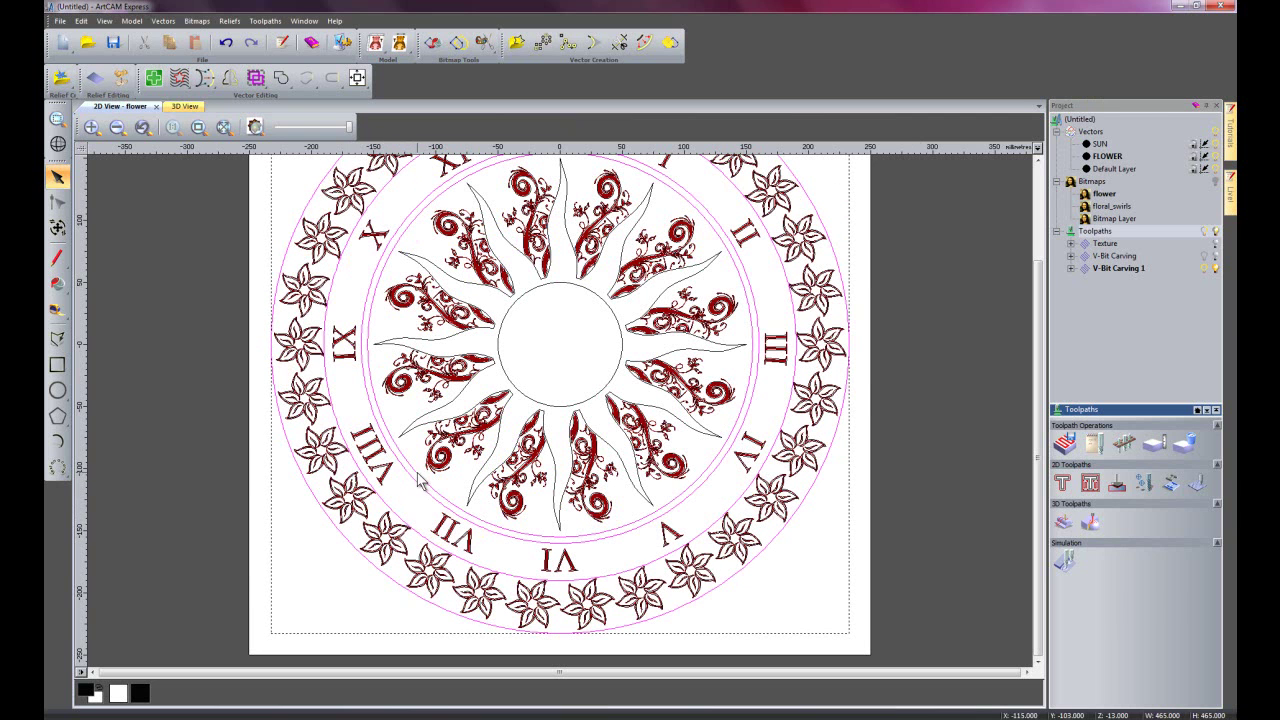
pyautogui.keyDown('shift'); pyautogui.click(516, 388); pyautogui.keyUp('shift')
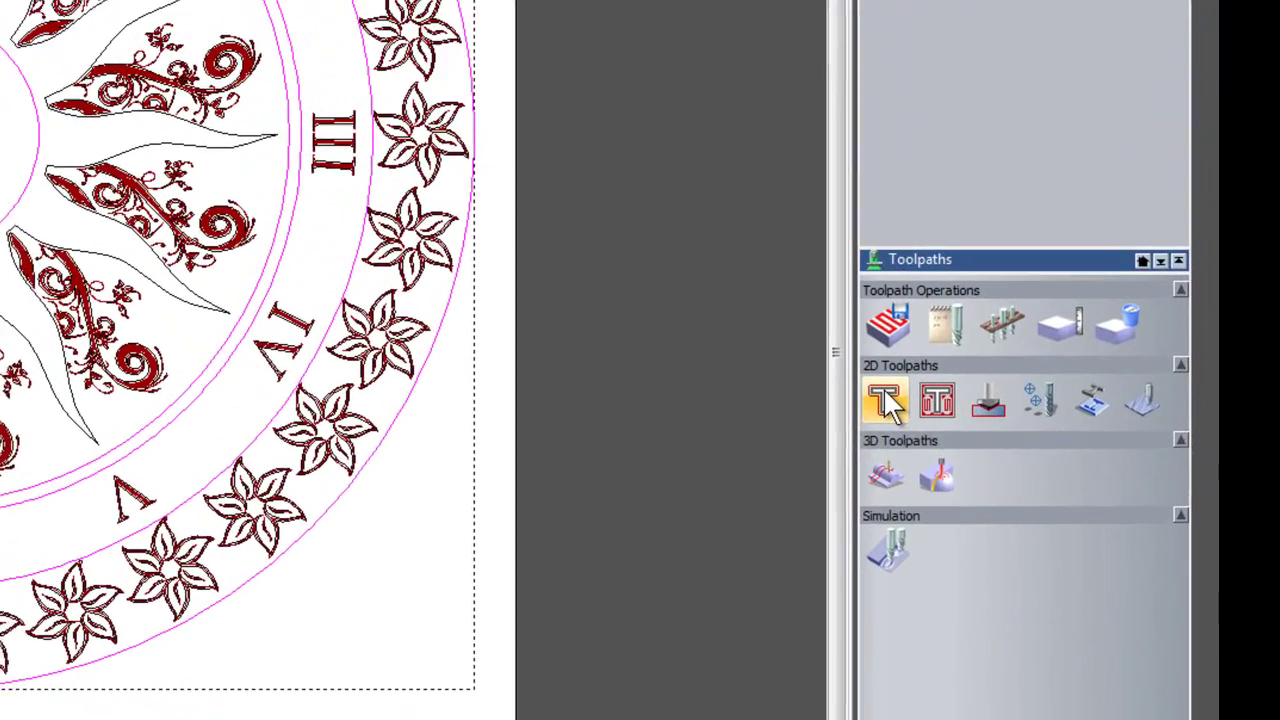
# Set up a profile toolpath that runs along the selected circles with a finish depth of 1.5 mm
pyautogui.click(880, 400)
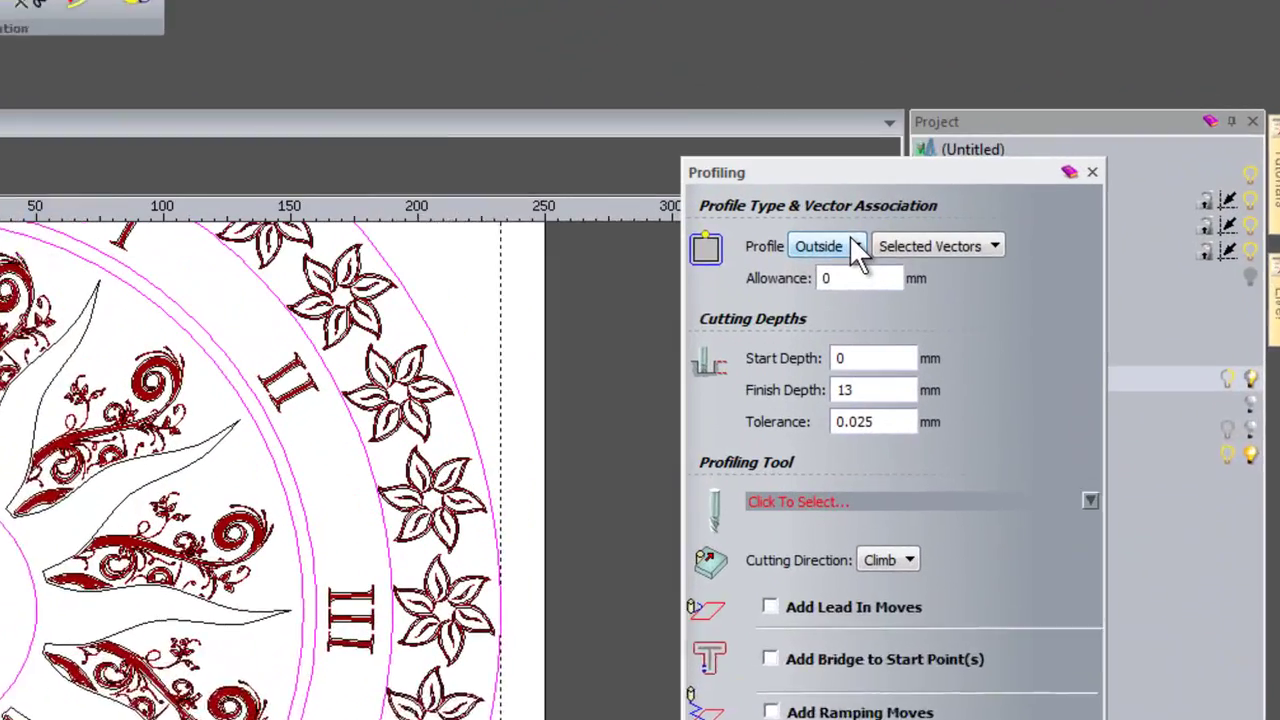
pyautogui.click(1021, 167)
pyautogui.click(799, 285)
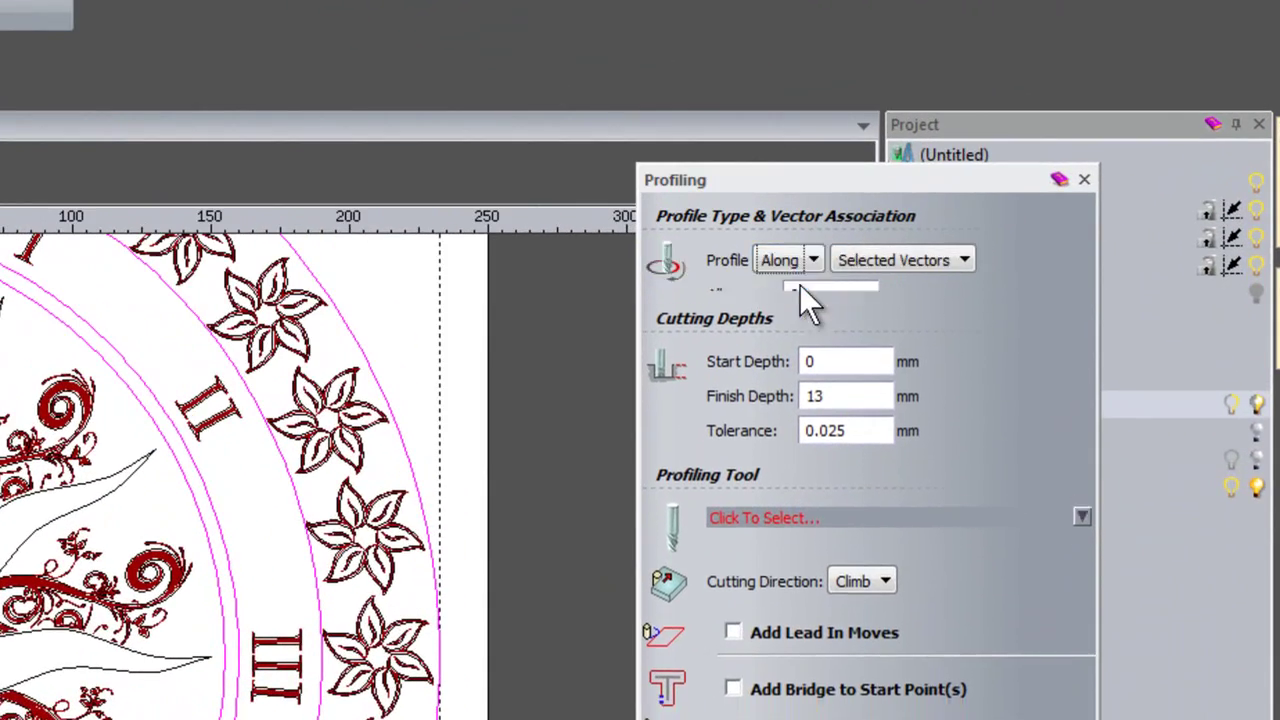
pyautogui.doubleClick(830, 388)
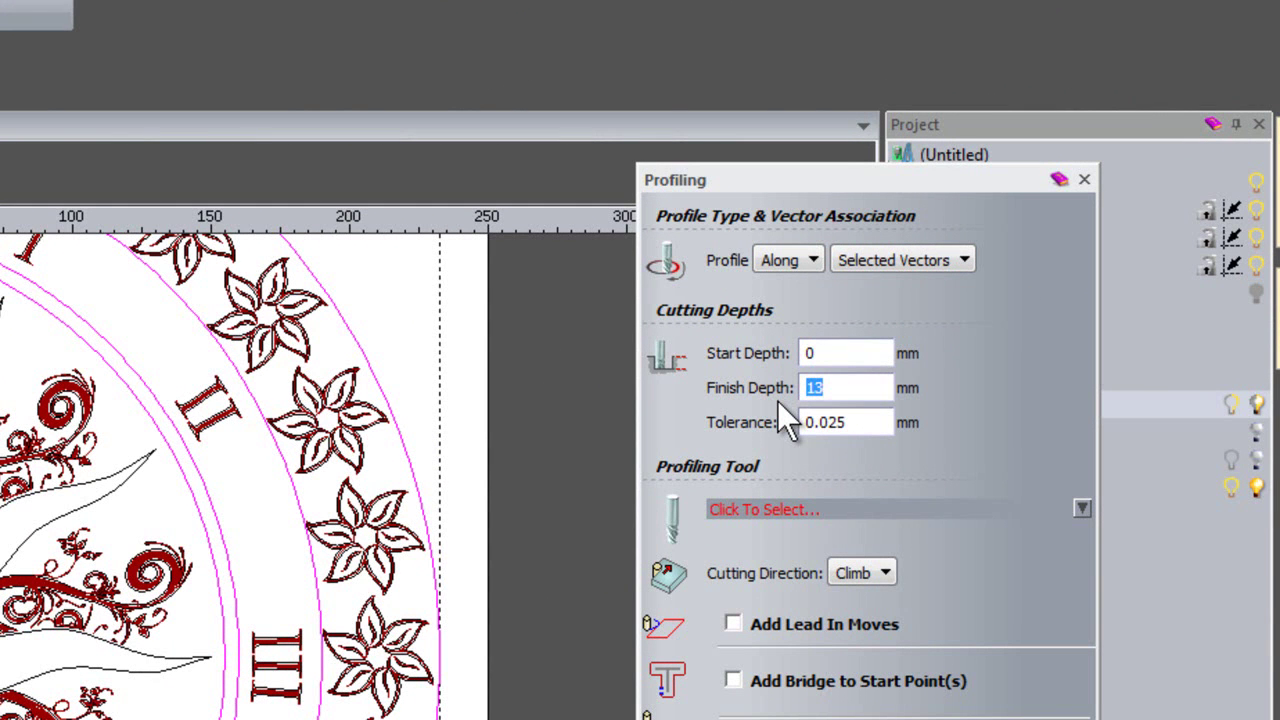
pyautogui.write('1.5')
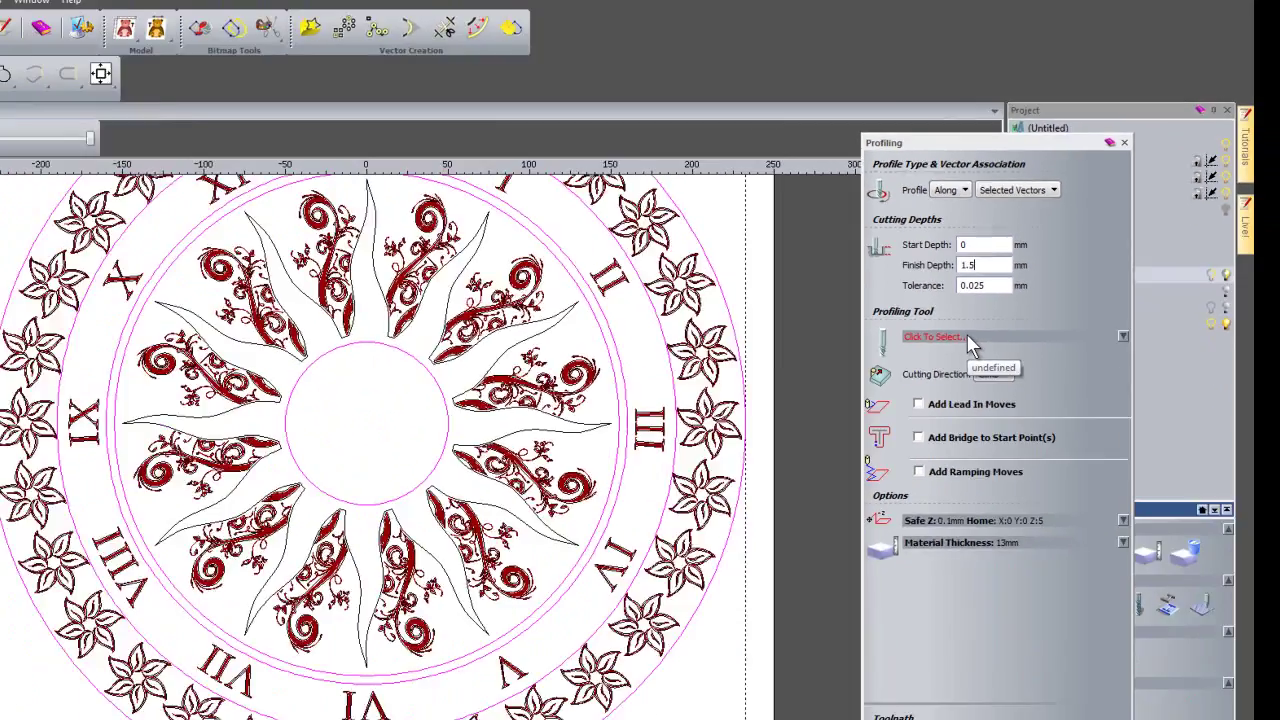
# Assign the Small V-Bit 6 mm 90 degree tool and calculate the profile toolpath along the selected circles
pyautogui.click(764, 509)
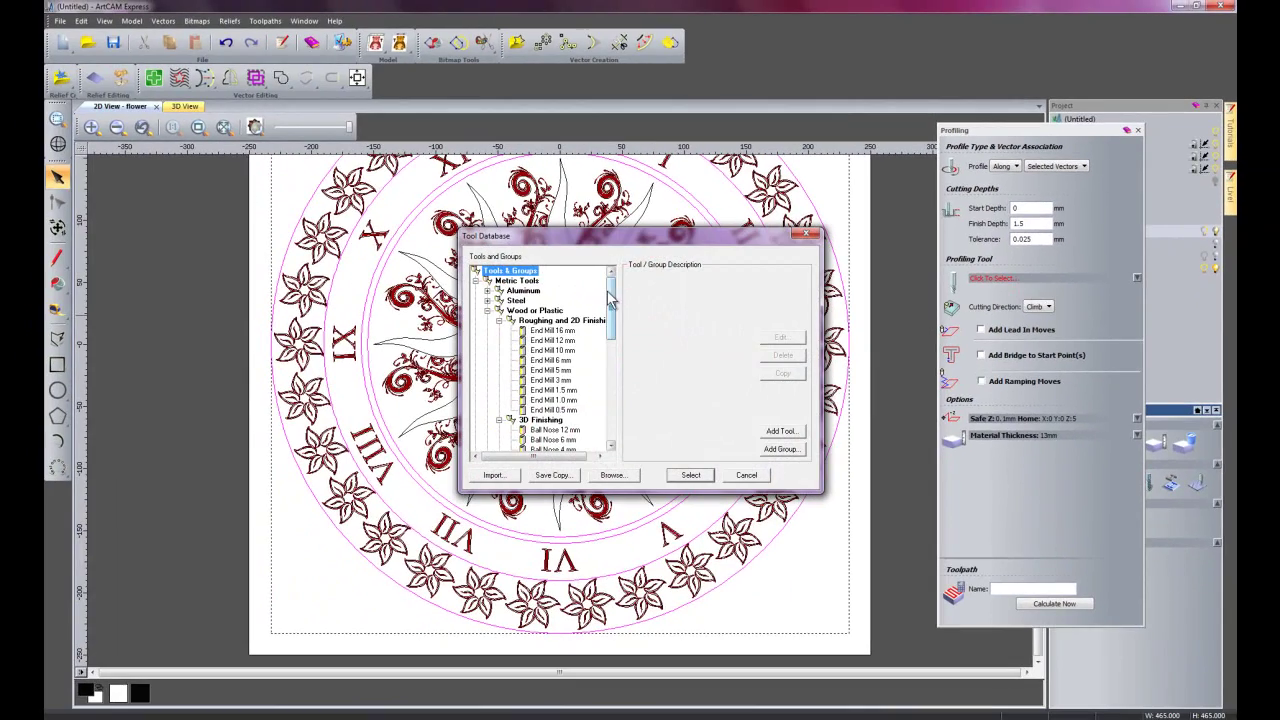
pyautogui.moveTo(615, 308); pyautogui.dragTo(616, 350)
pyautogui.click(567, 370)
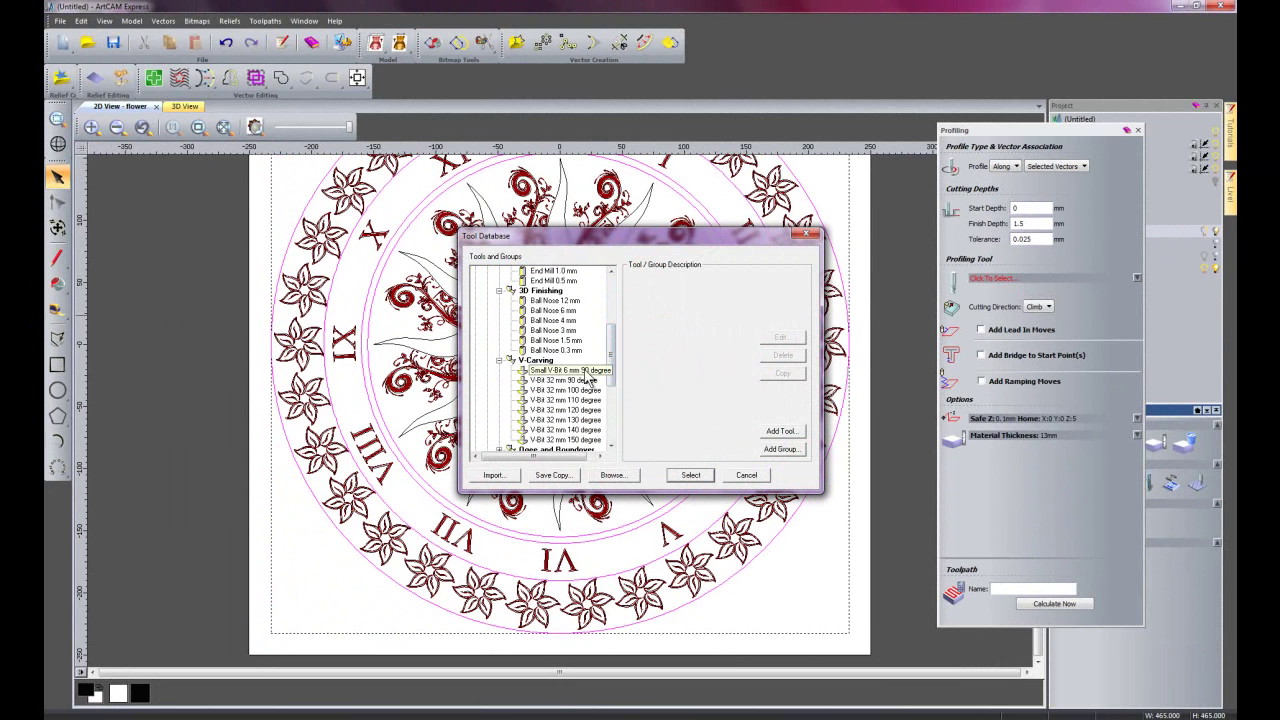
pyautogui.click(705, 474)
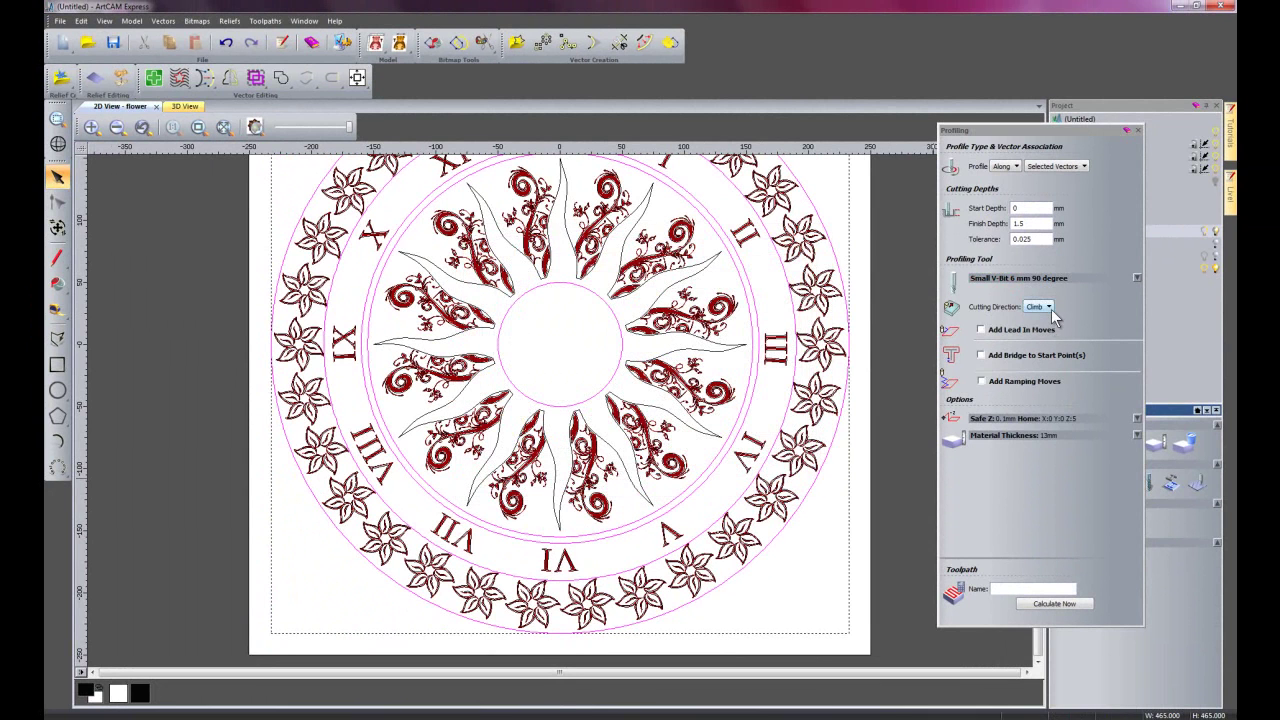
pyautogui.click(1076, 593)
pyautogui.write('Profile')
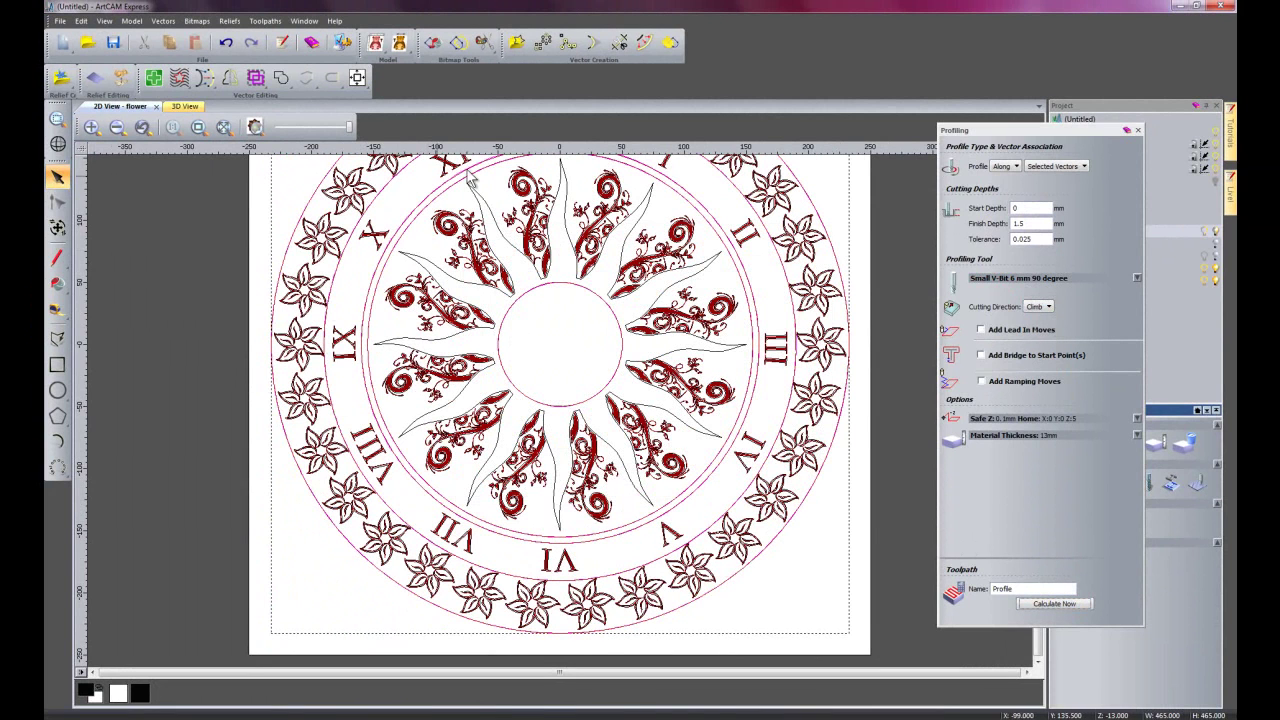
pyautogui.click(1139, 131)
# Calculate an outside profile toolpath for the outermost circle with the End Mill 16 mm tool and a 13 mm finish depth
pyautogui.click(822, 486)
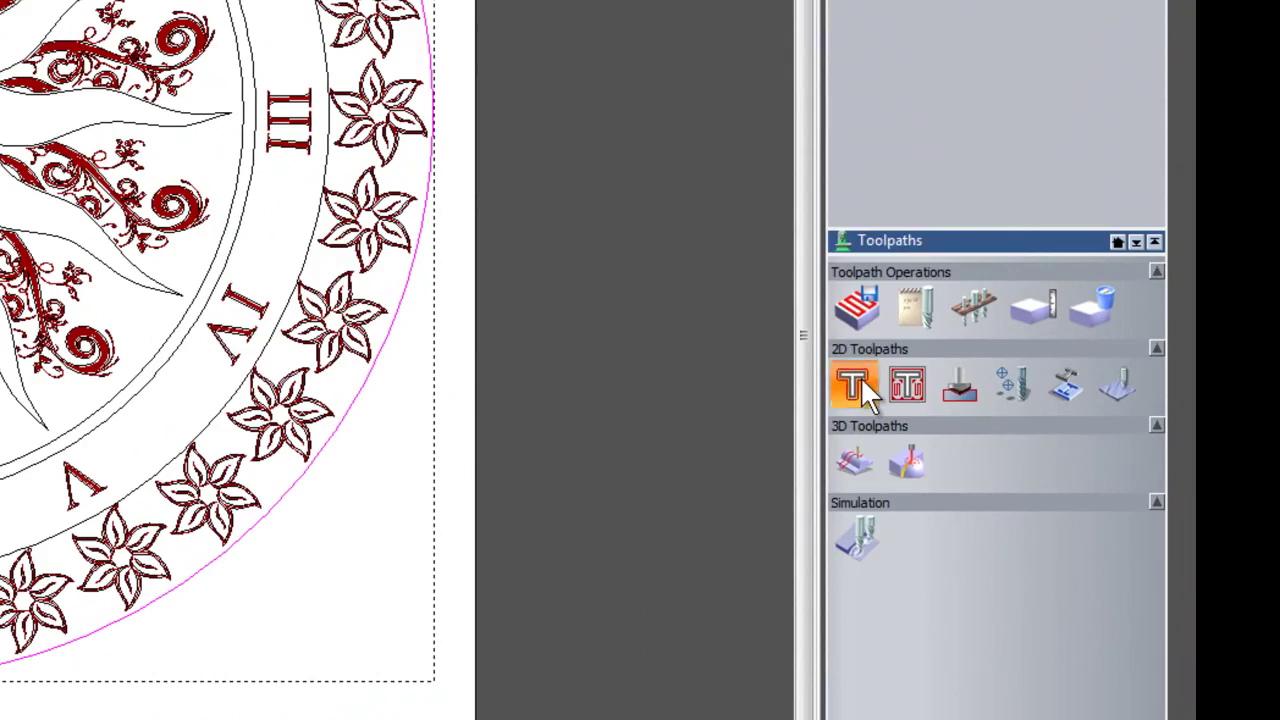
pyautogui.click(855, 383)
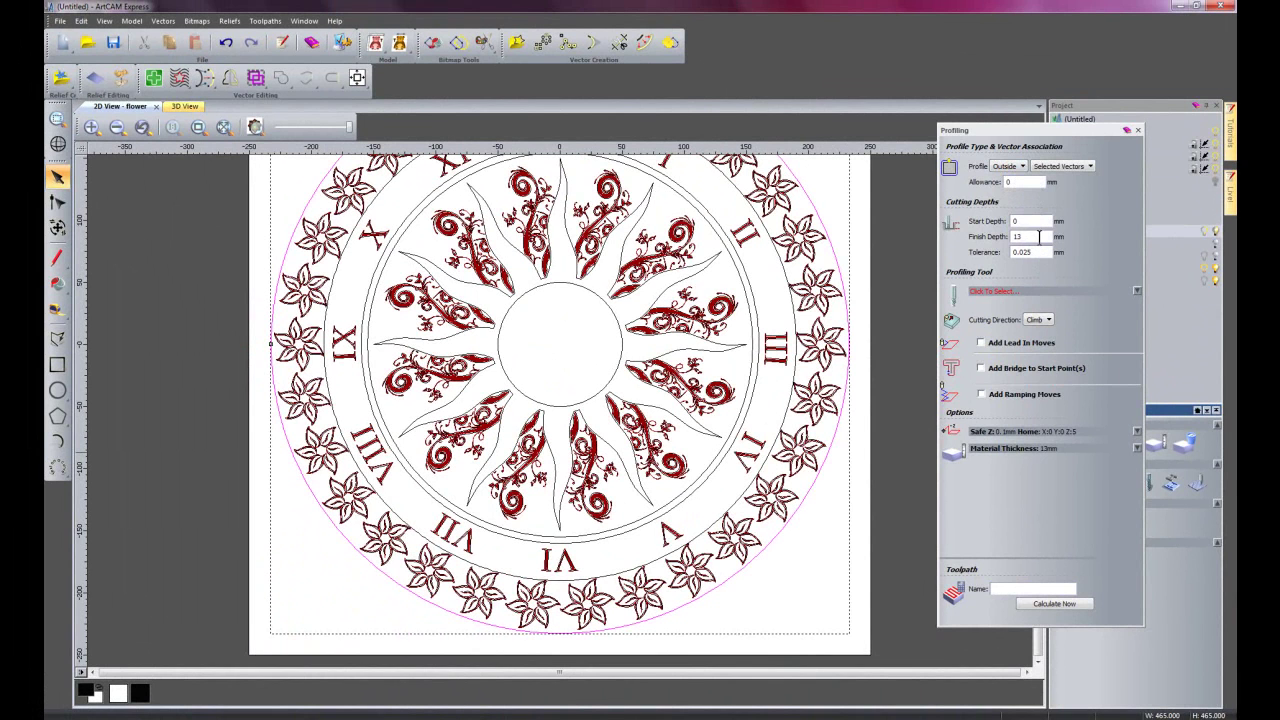
pyautogui.click(1008, 292)
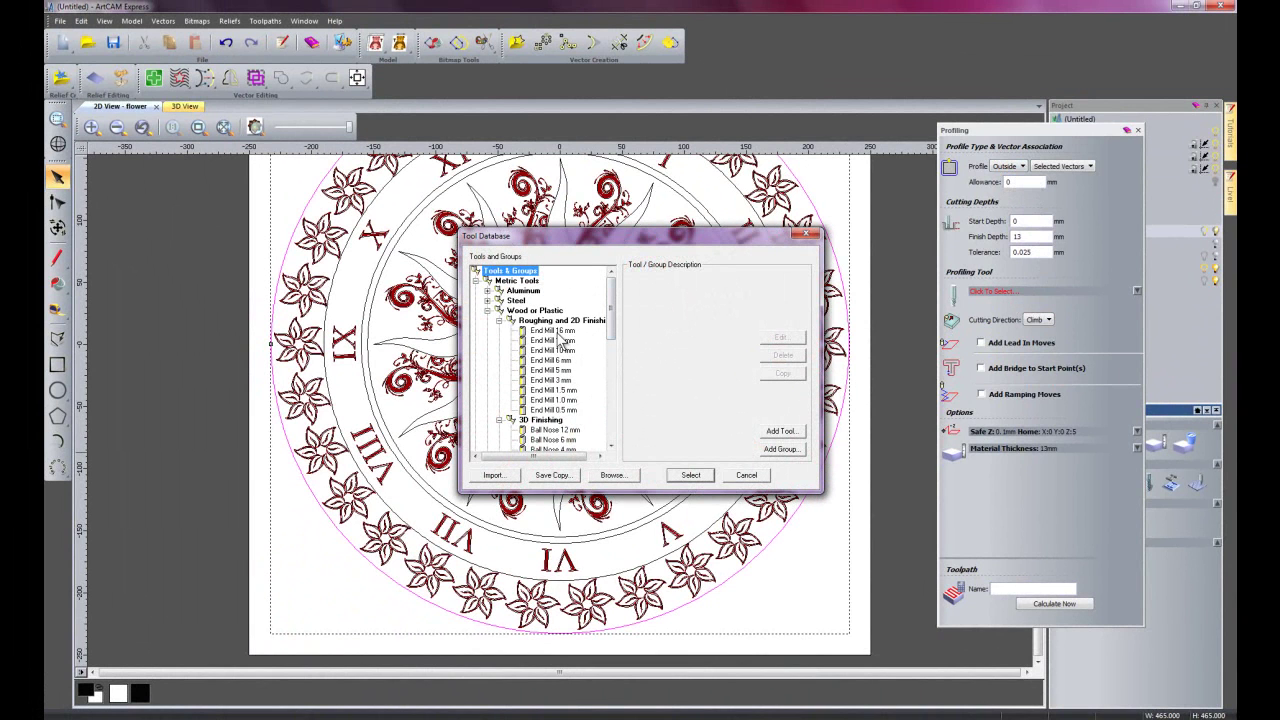
pyautogui.click(556, 331)
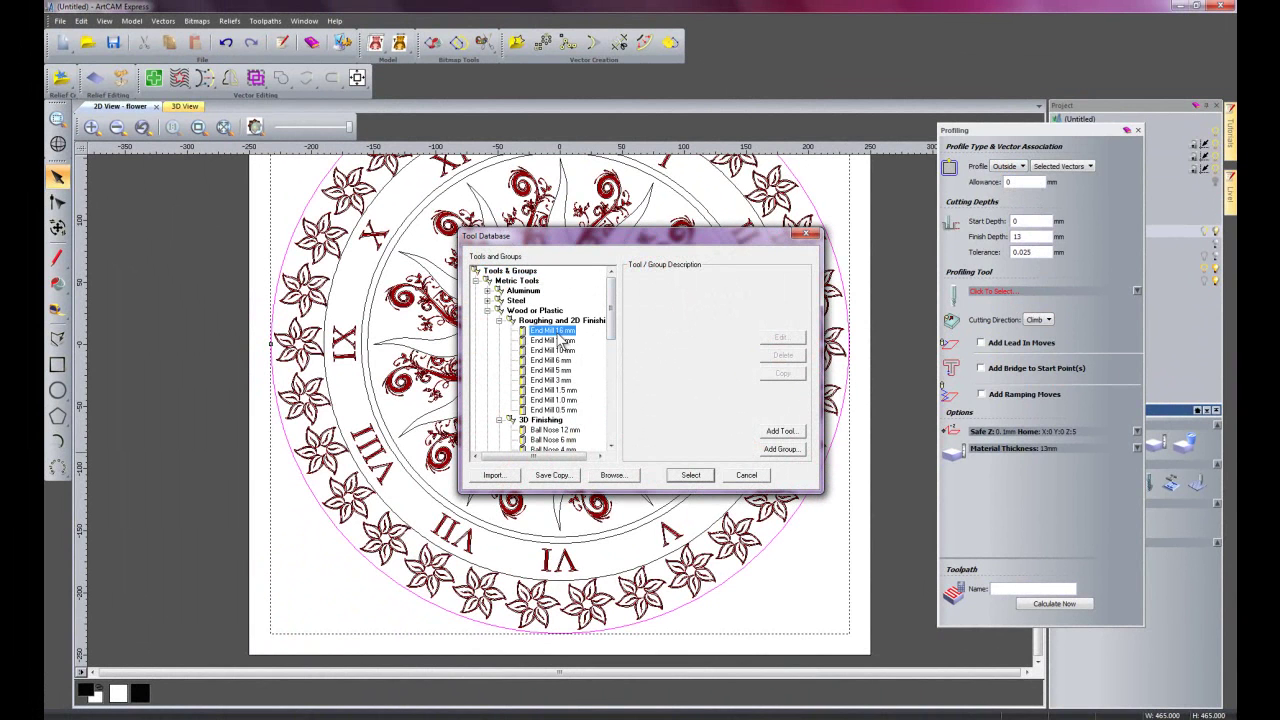
pyautogui.click(690, 476)
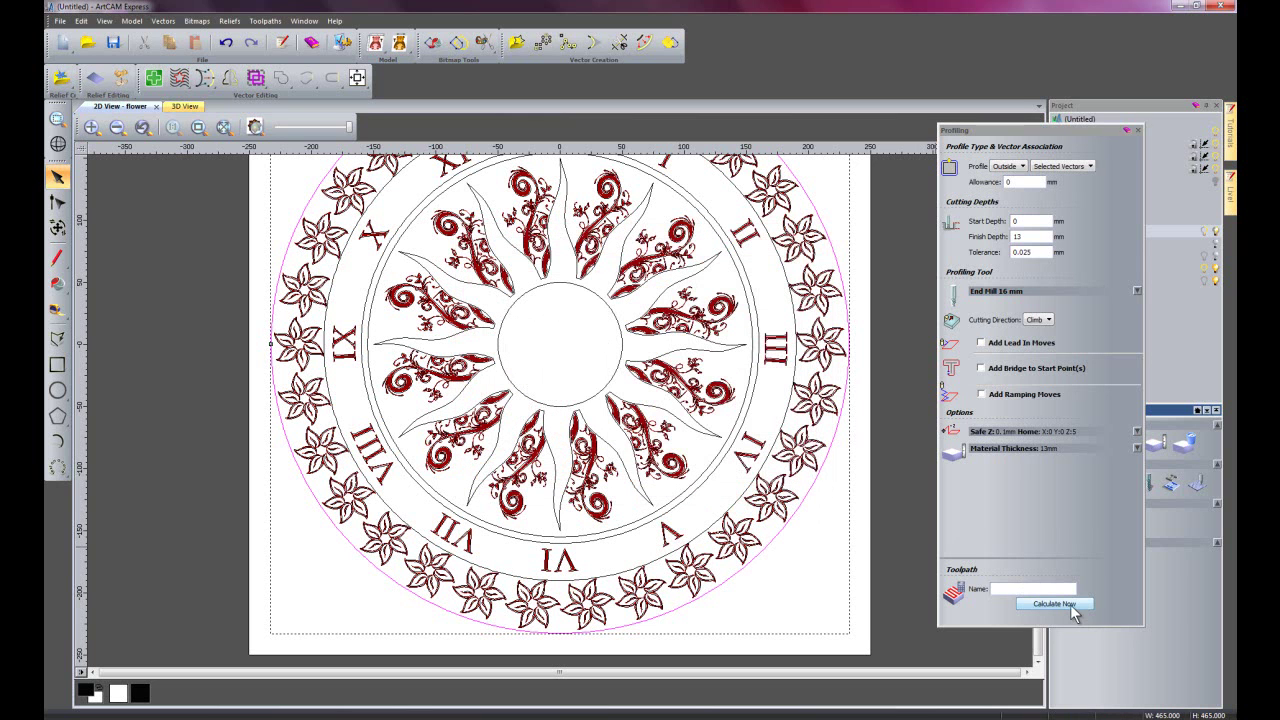
pyautogui.click(1074, 613)
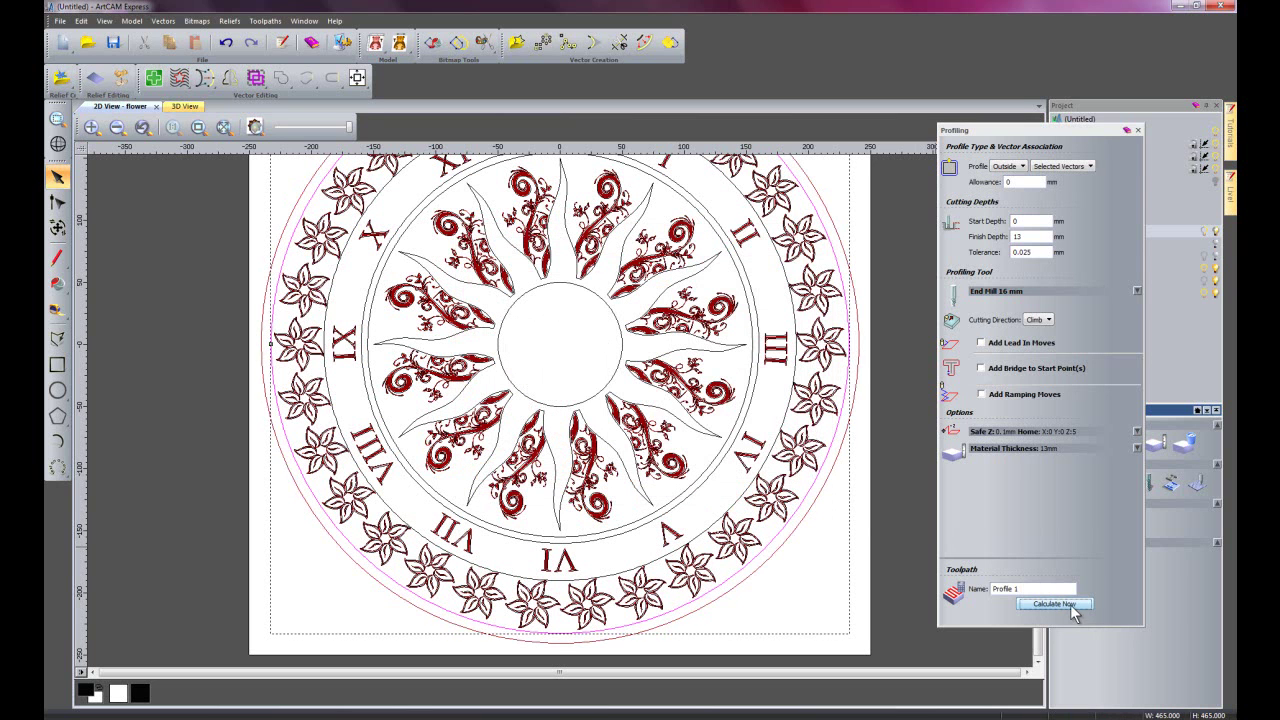
pyautogui.click(1137, 131)
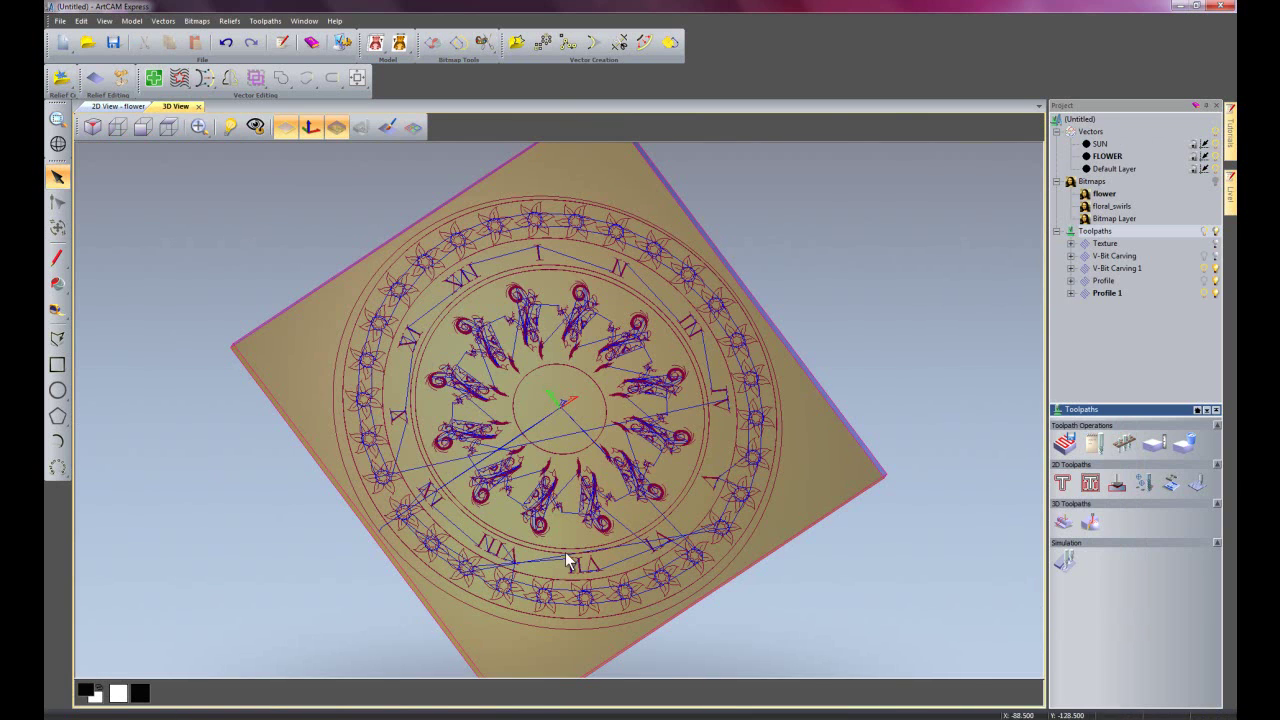
# Simulate all toolpaths on the material block in the 3D view
pyautogui.moveTo(565, 552); pyautogui.dragTo(387, 534)
pyautogui.moveTo(656, 498); pyautogui.dragTo(814, 291)
pyautogui.moveTo(728, 358); pyautogui.dragTo(450, 278)
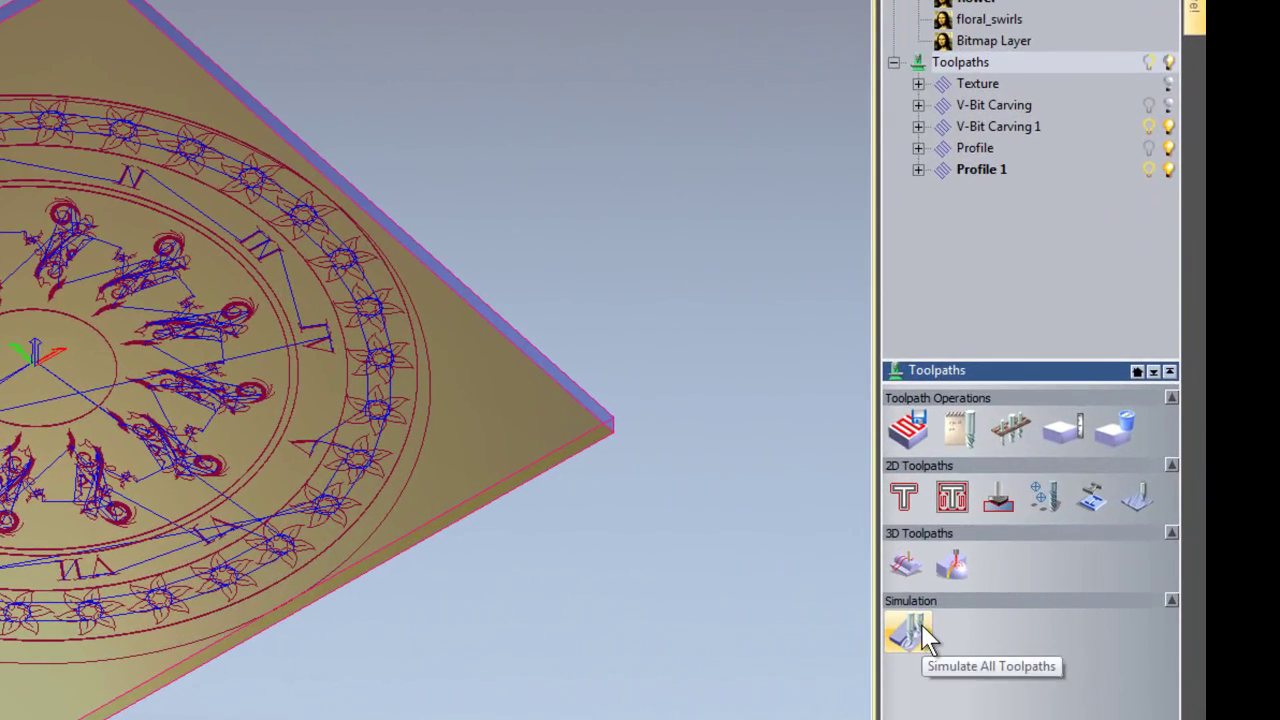
pyautogui.rightClick(985, 60)
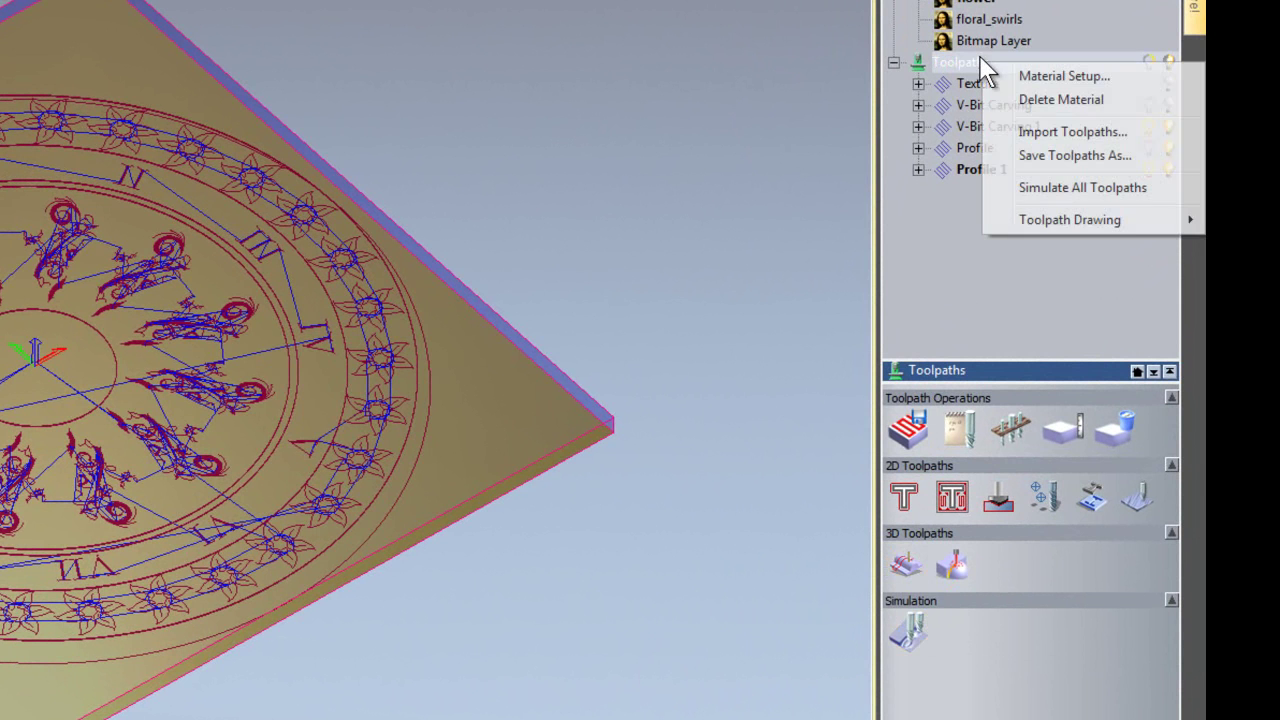
pyautogui.click(942, 292)
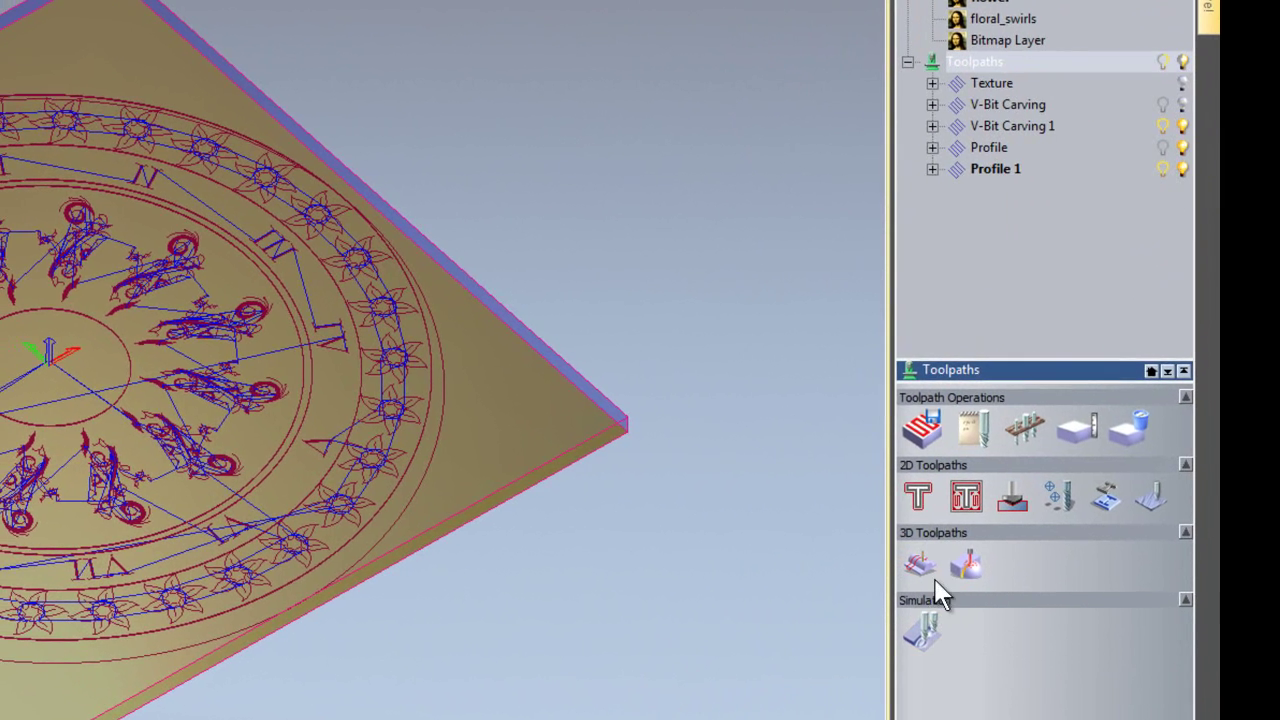
pyautogui.click(907, 630)
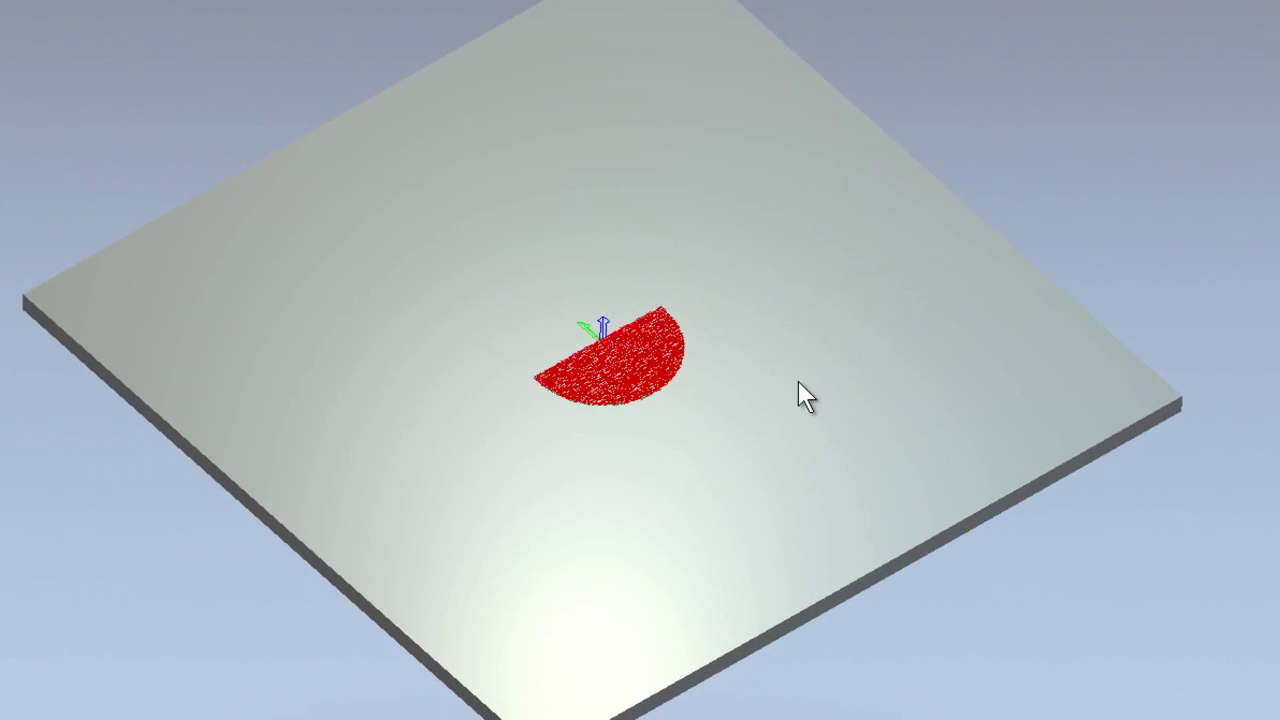
pyautogui.moveTo(849, 394); pyautogui.dragTo(686, 514)
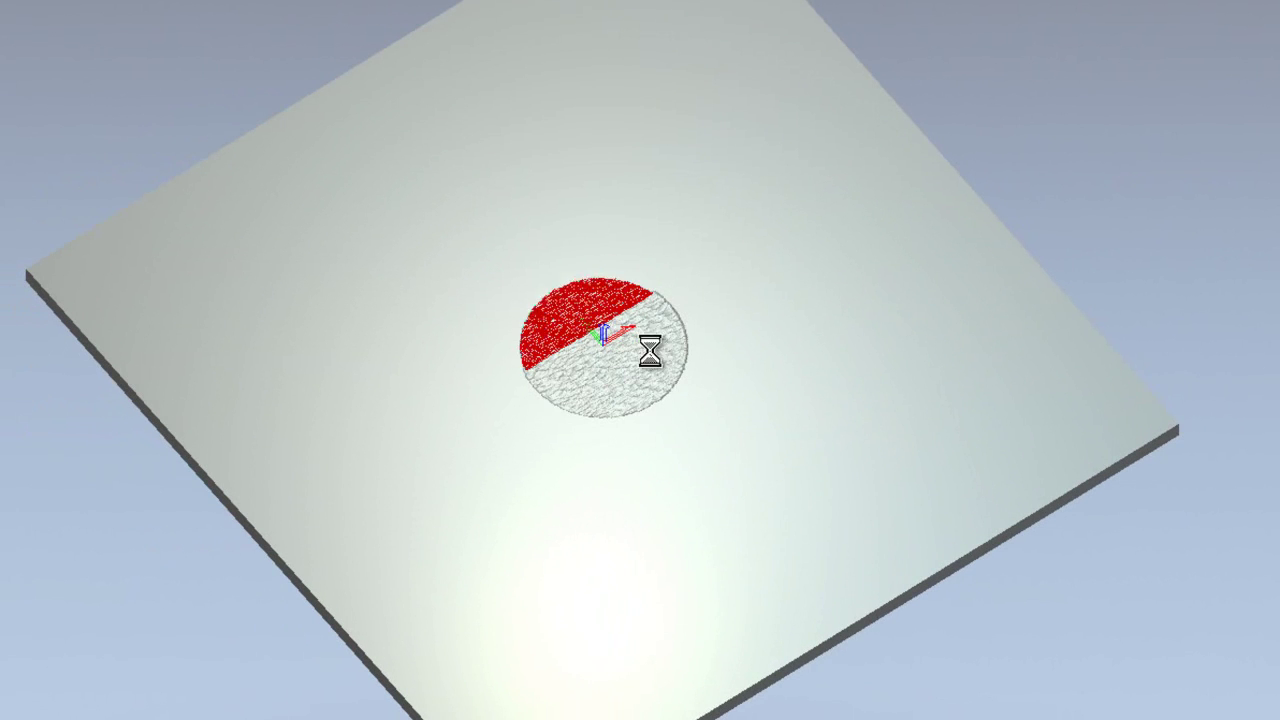